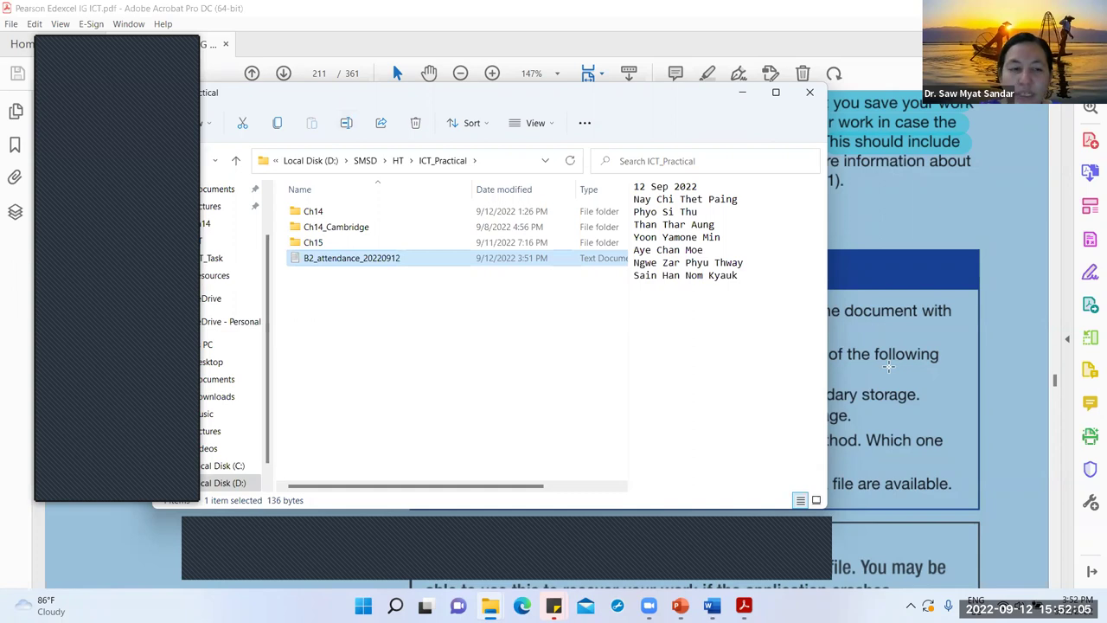
Step: Open Word with a new blank document and enter the text "time"
{"action": "scroll", "coordinate": [888, 366], "scroll_direction": "down", "scroll_amount": 1}
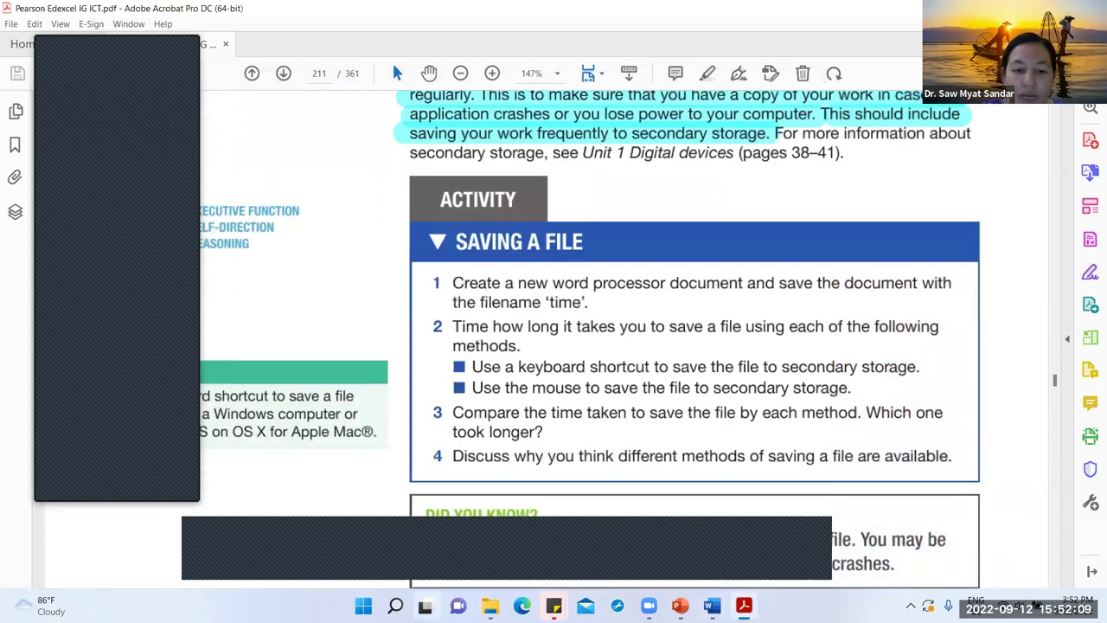
{"action": "left_click", "coordinate": [395, 605]}
{"action": "type", "text": "word"}
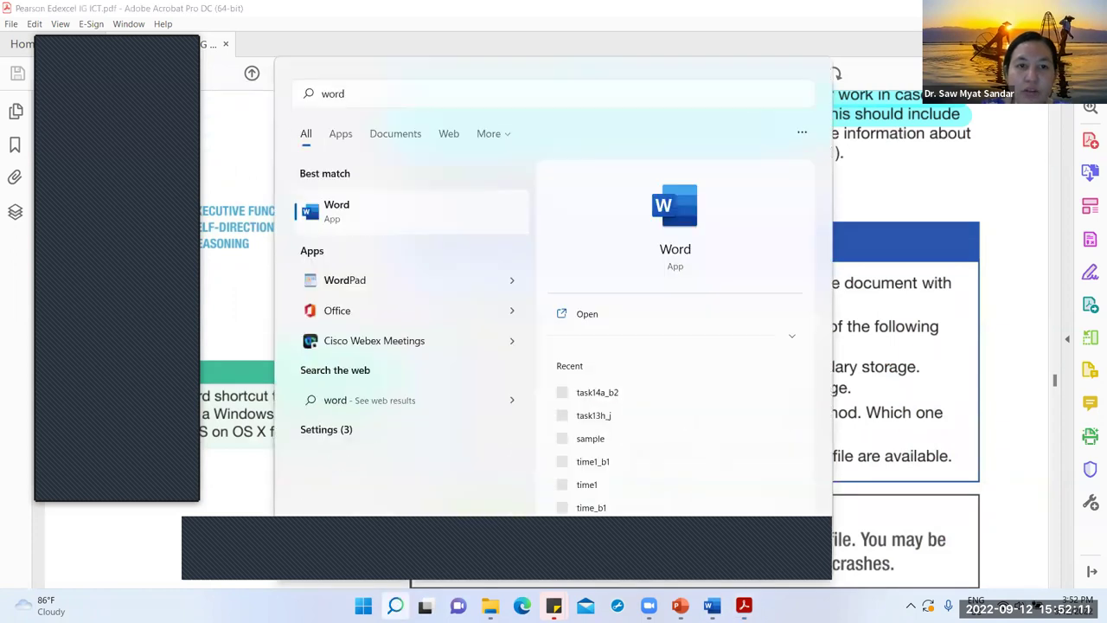
{"action": "key", "text": "Return"}
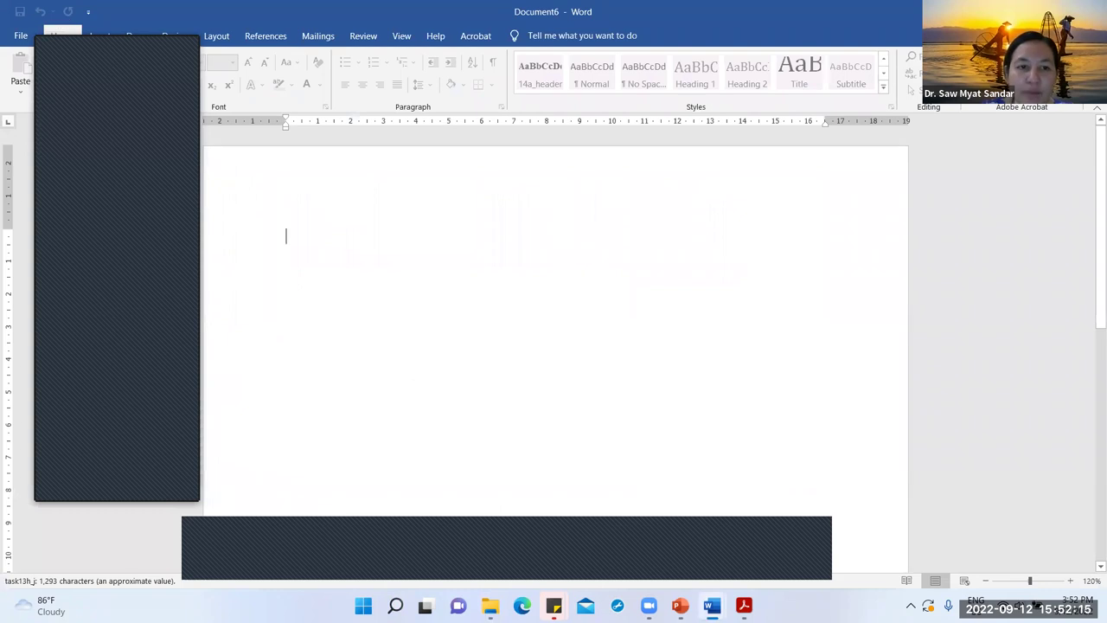
{"action": "type", "text": "time"}
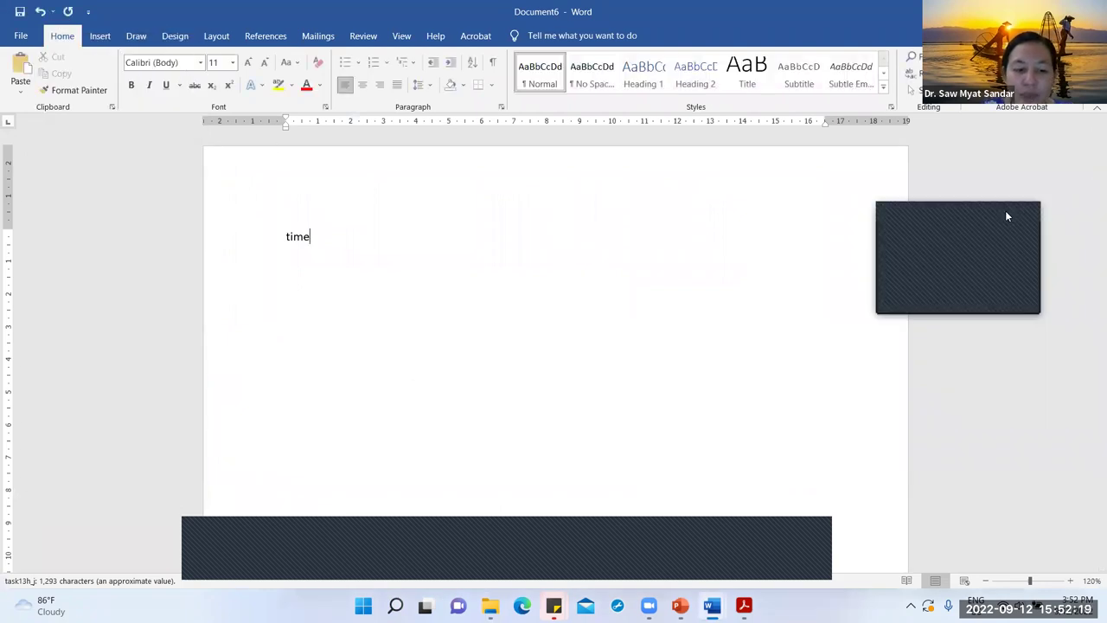
Step: Save the document as time_b2 in the folder D:\SMSD\HT\ICT_Practical\Ch14
{"action": "key", "text": "ctrl+s"}
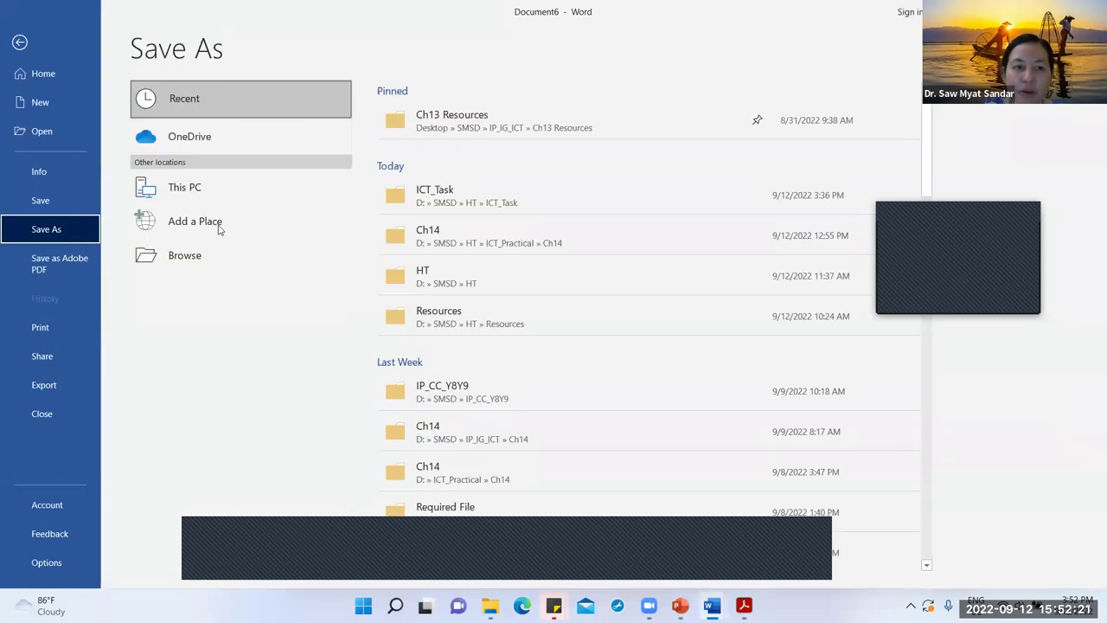
{"action": "left_click", "coordinate": [229, 250]}
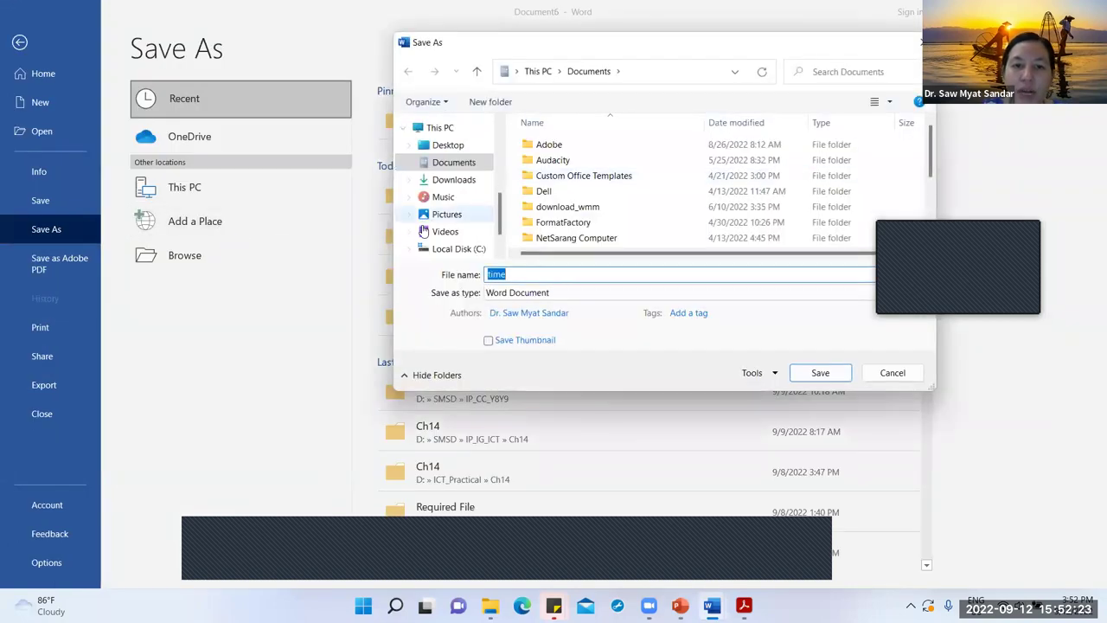
{"action": "double_click", "coordinate": [573, 211]}
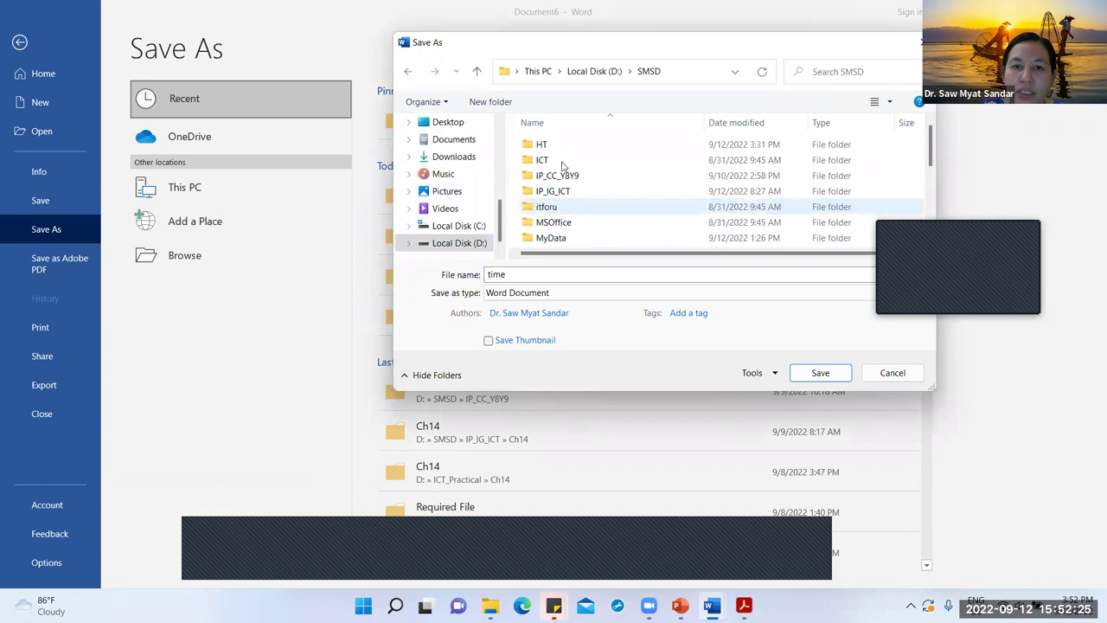
{"action": "double_click", "coordinate": [545, 145]}
{"action": "double_click", "coordinate": [559, 145]}
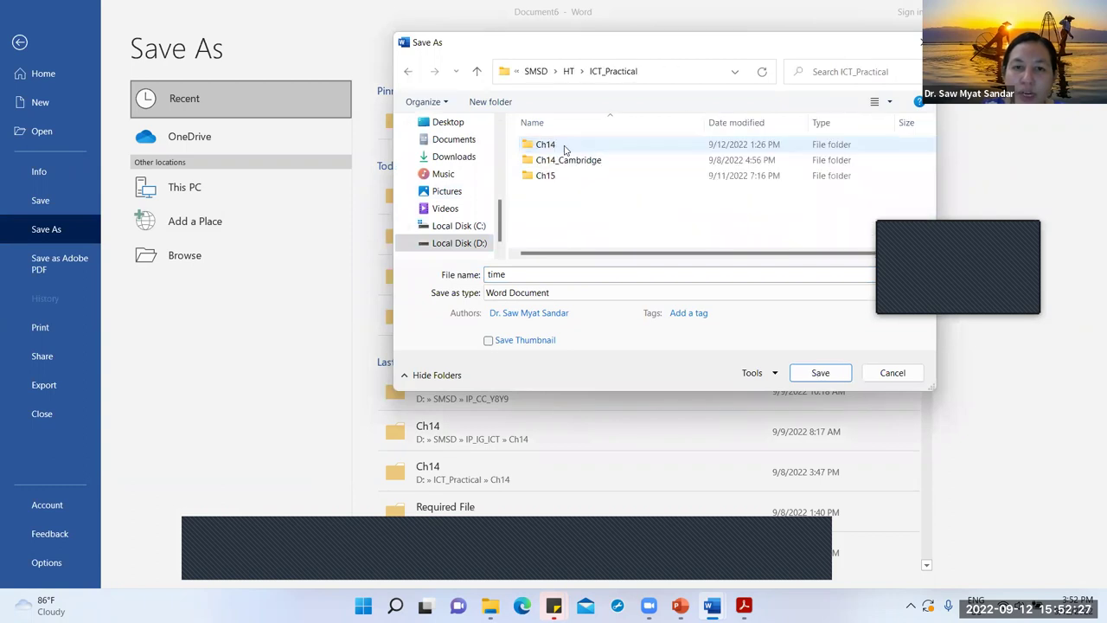
{"action": "double_click", "coordinate": [558, 145]}
{"action": "left_click", "coordinate": [571, 275]}
{"action": "left_click", "coordinate": [571, 275]}
{"action": "type", "text": "_b2"}
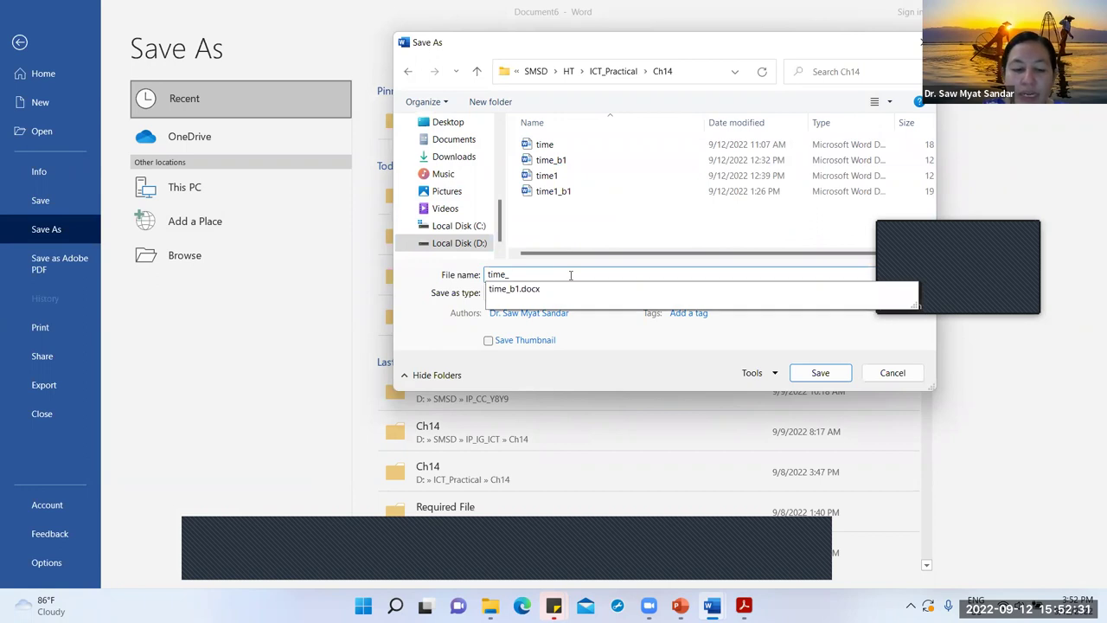
{"action": "left_click", "coordinate": [819, 373]}
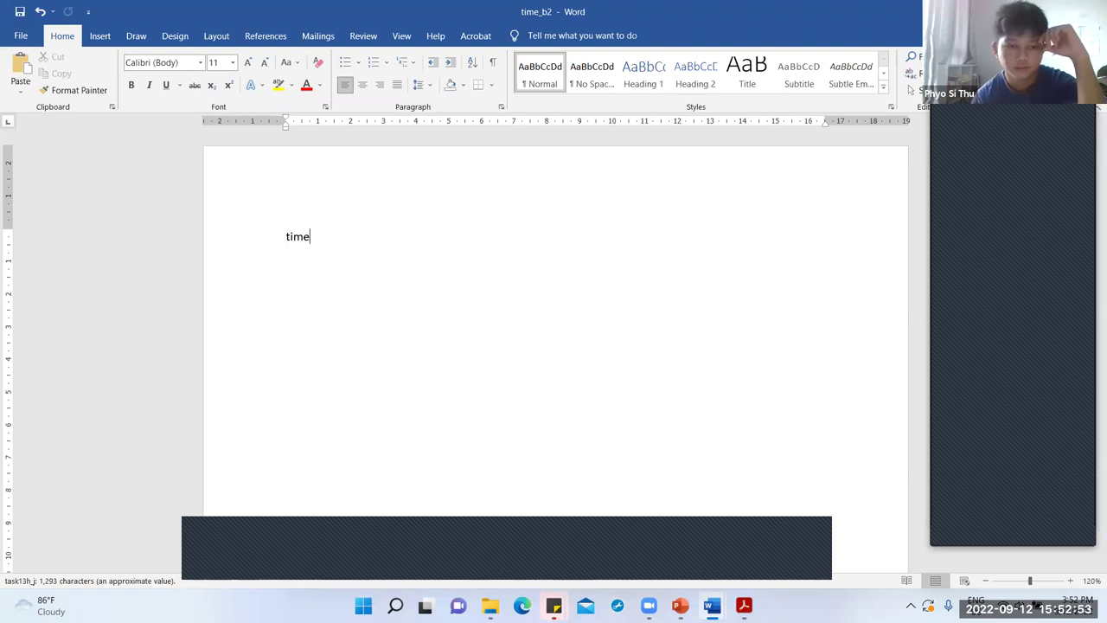
Step: Create another blank document and enter the text "Time1"
{"action": "key", "text": "ctrl+n"}
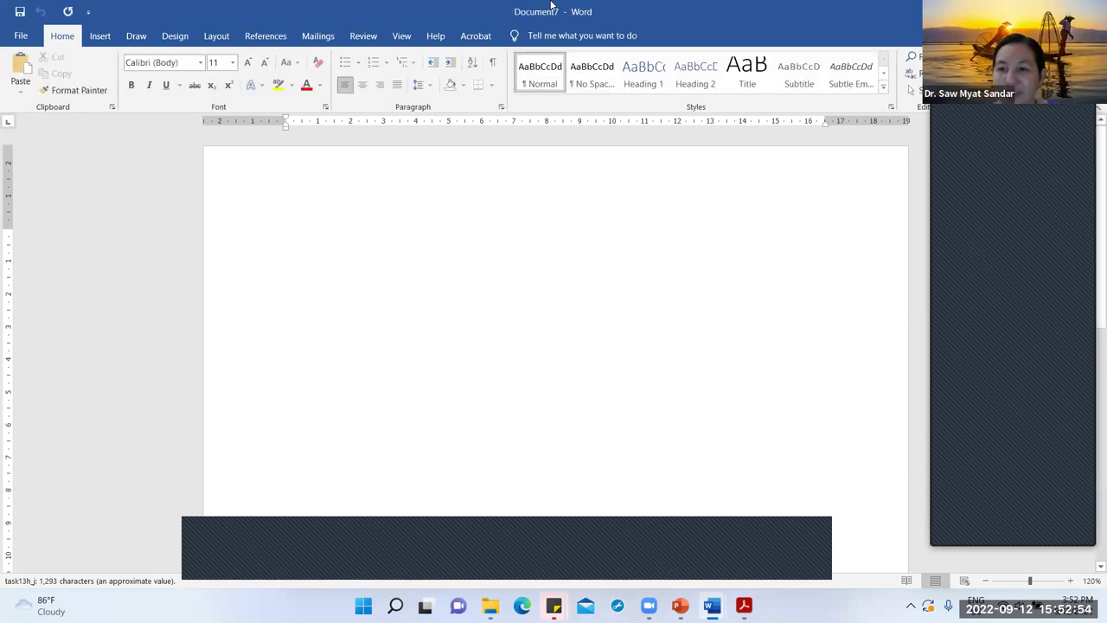
{"action": "left_click", "coordinate": [21, 35]}
{"action": "left_click", "coordinate": [182, 133]}
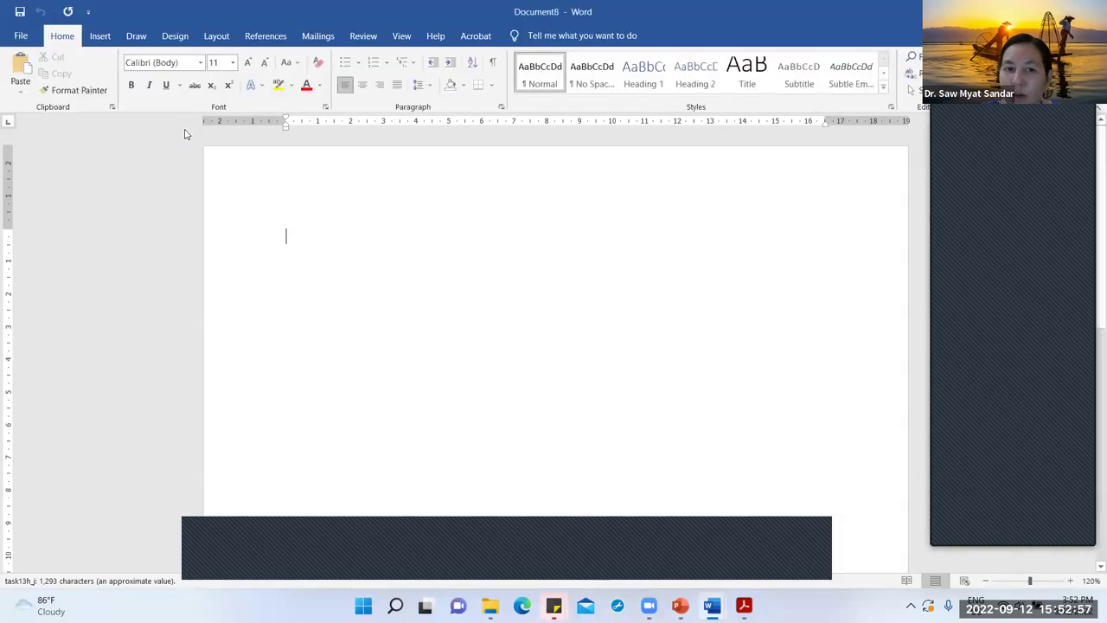
{"action": "type", "text": "time1"}
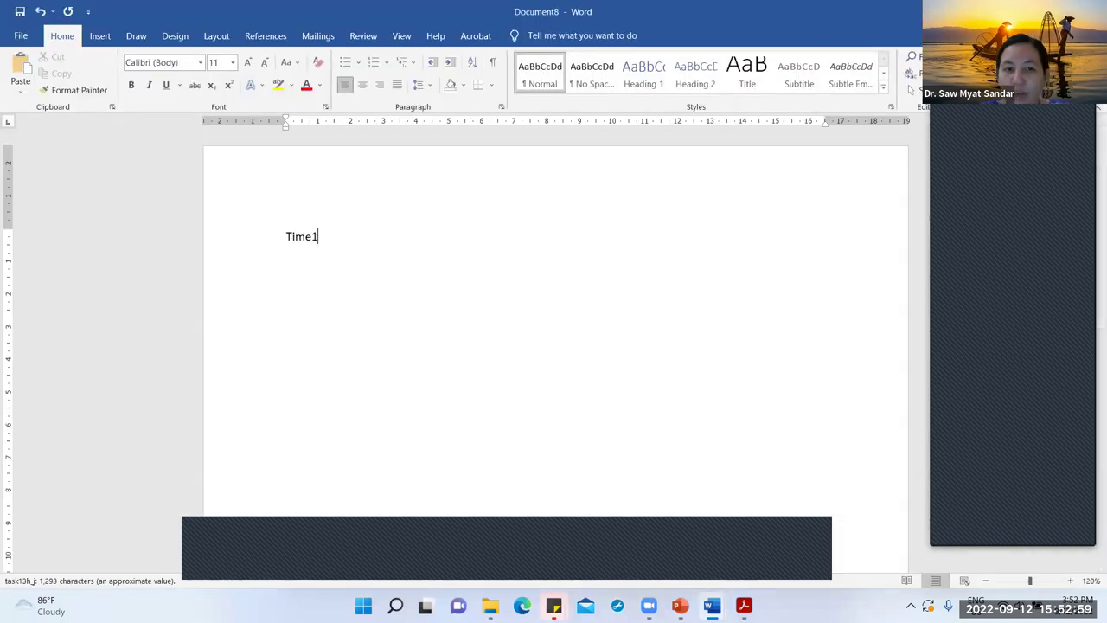
Step: Save this second document as time1_b2 in the Ch14 folder under D:\SMSD\HT\ICT_Practical
{"action": "left_click", "coordinate": [21, 36]}
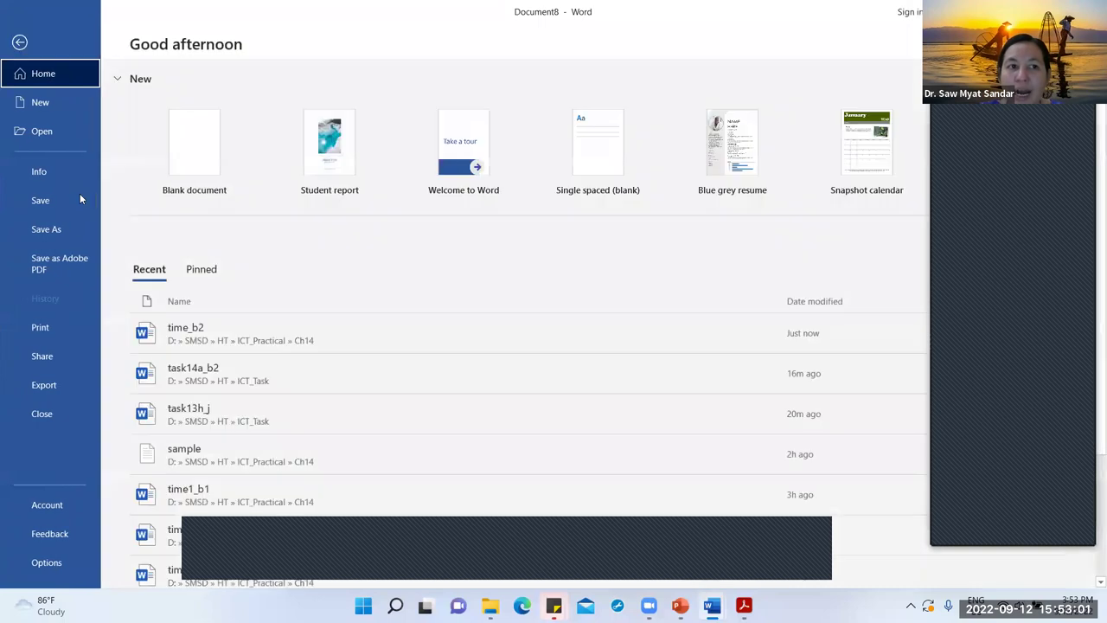
{"action": "left_click", "coordinate": [70, 201]}
{"action": "left_click", "coordinate": [250, 253]}
{"action": "scroll", "coordinate": [454, 227], "scroll_direction": "down", "scroll_amount": 2}
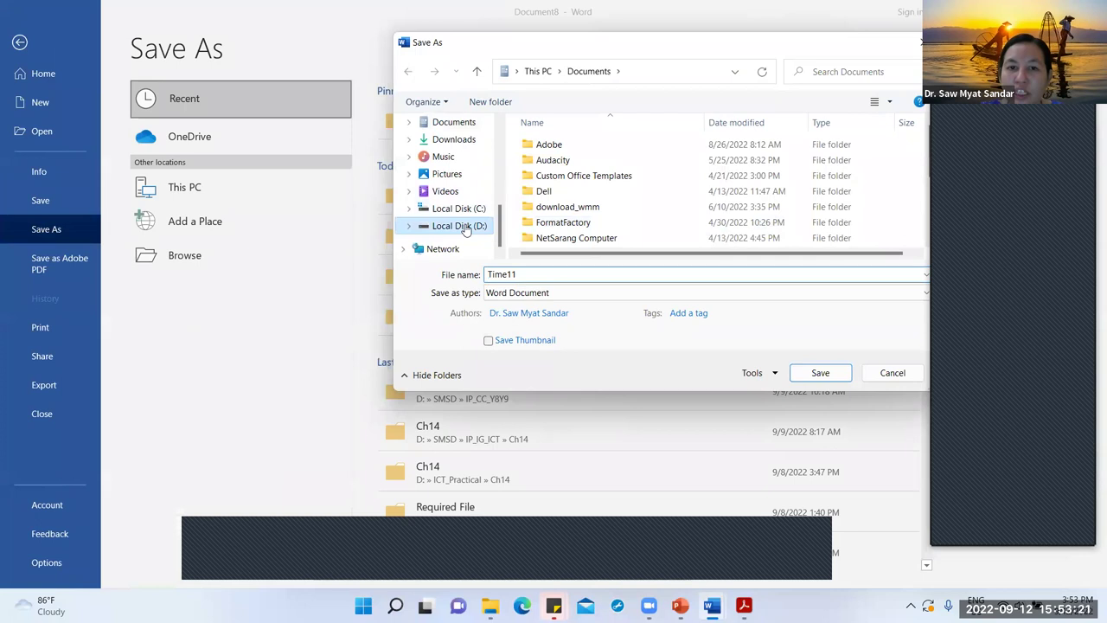
{"action": "left_click", "coordinate": [464, 227]}
{"action": "left_click", "coordinate": [544, 144]}
{"action": "key", "text": "Return"}
{"action": "key", "text": "ctrl+a"}
{"action": "type", "text": "time1_b2"}
{"action": "key", "text": "Return"}
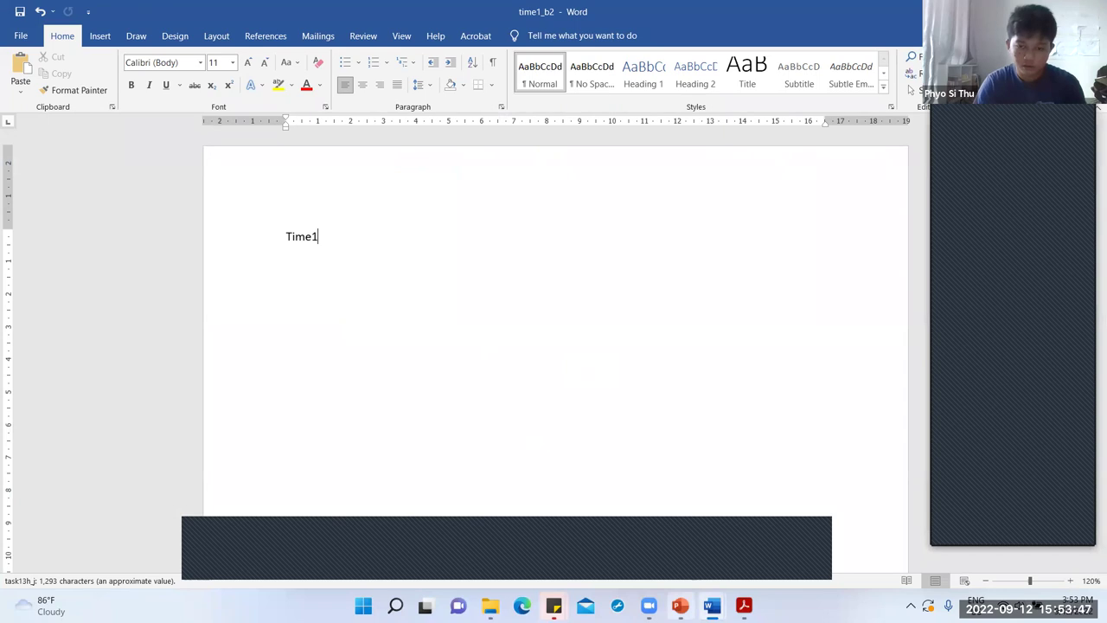
Step: Switch to the Pearson Edexcel IG ICT PDF in Acrobat and review the Securing Files section and its Securing a File activity
{"action": "key", "text": "alt+Tab"}
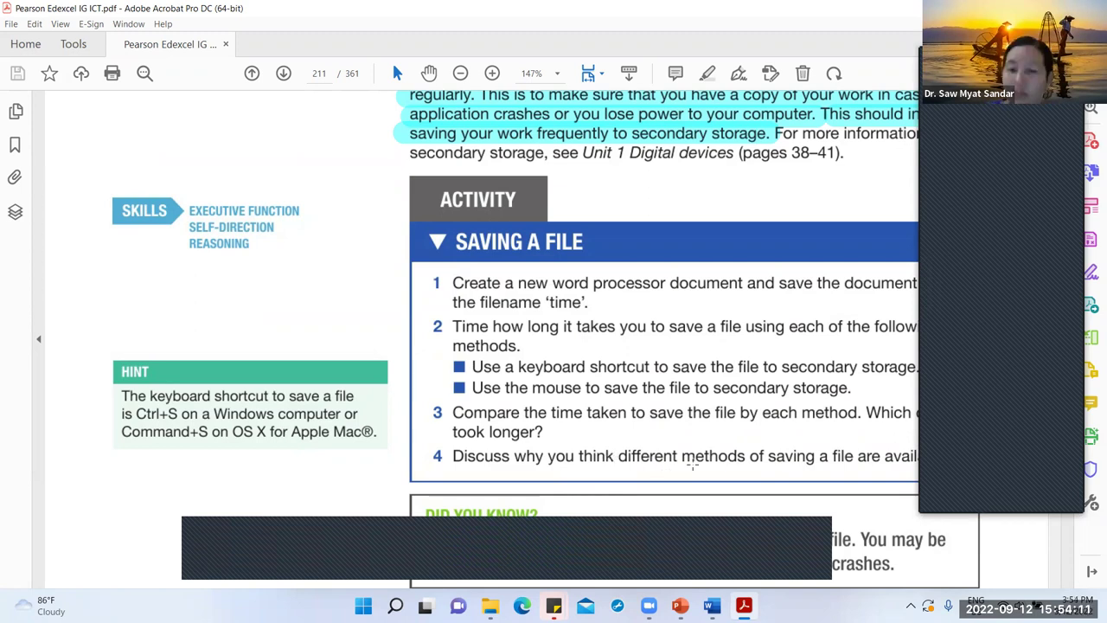
{"action": "scroll", "coordinate": [578, 438], "scroll_direction": "down", "scroll_amount": 5}
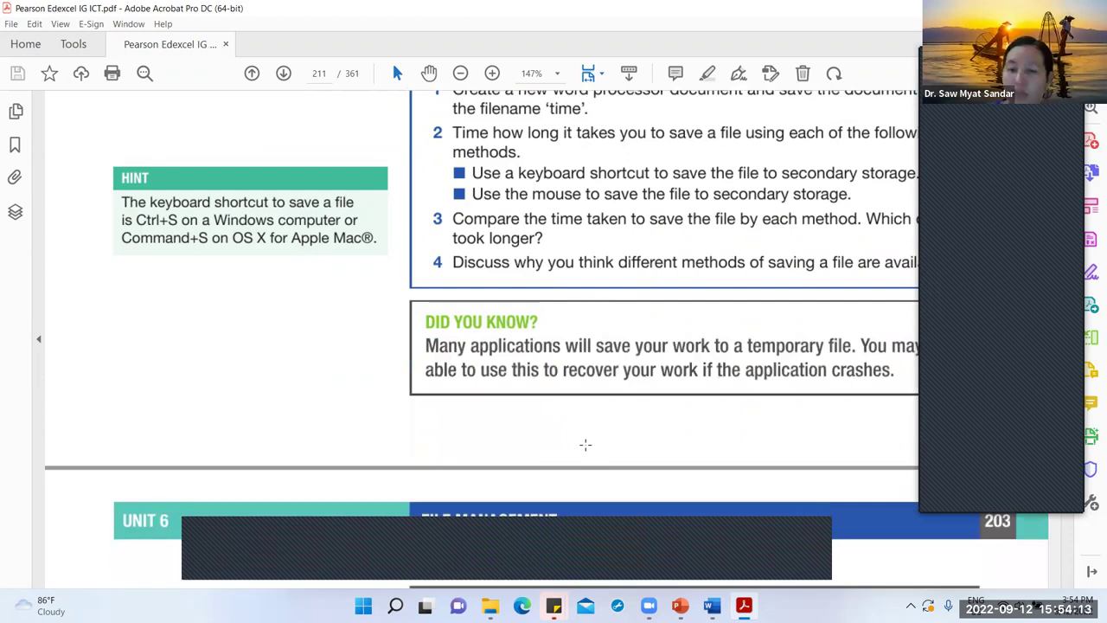
{"action": "scroll", "coordinate": [585, 444], "scroll_direction": "down", "scroll_amount": 10}
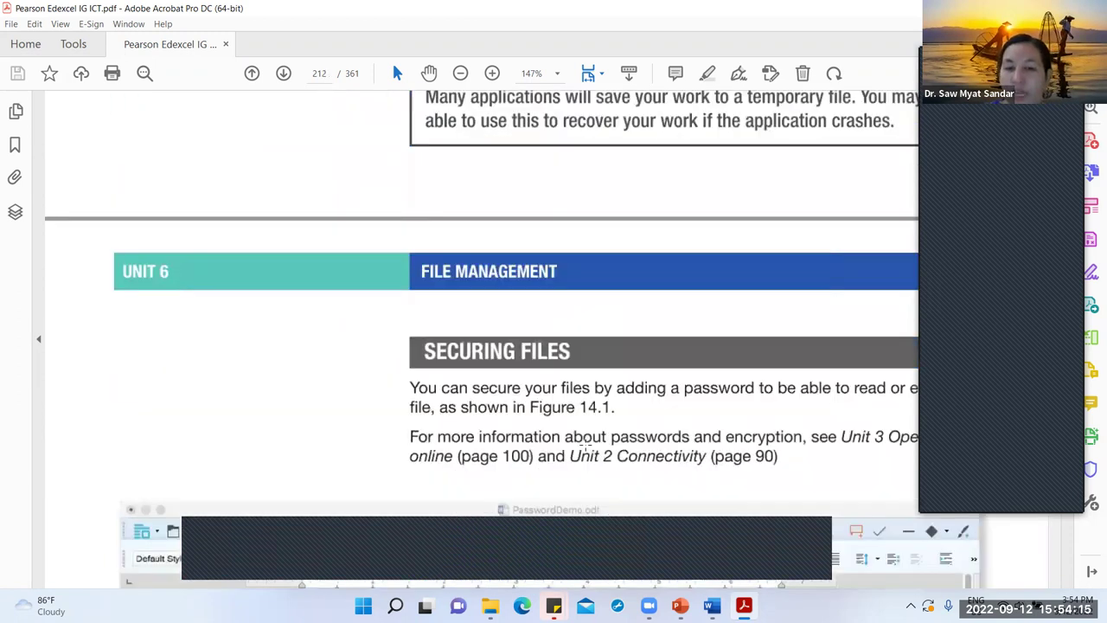
{"action": "scroll", "coordinate": [585, 444], "scroll_direction": "down", "scroll_amount": 2}
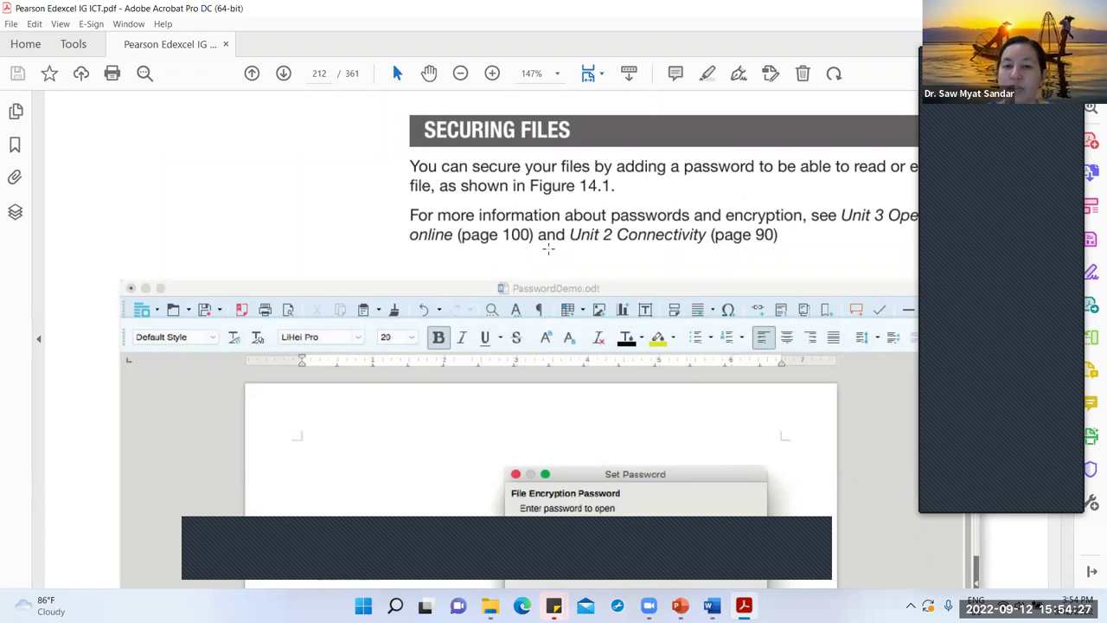
{"action": "scroll", "coordinate": [553, 250], "scroll_direction": "down", "scroll_amount": 10}
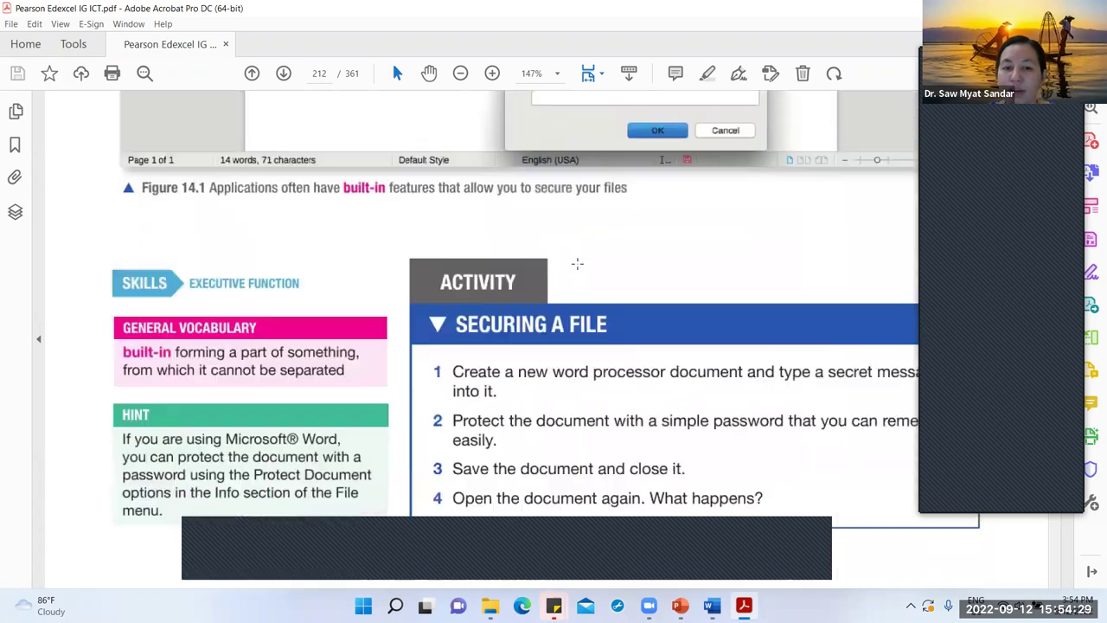
{"action": "scroll", "coordinate": [531, 262], "scroll_direction": "down", "scroll_amount": 1}
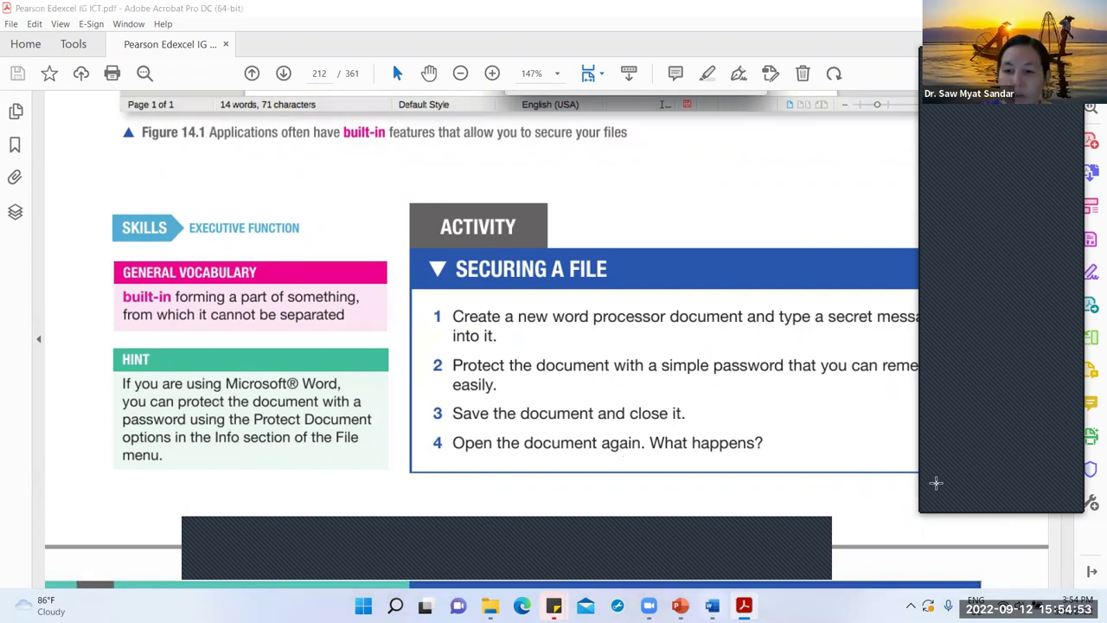
Step: Close the Word documents time_b2 and task14a_b2, saving the changes to task14a_b2
{"action": "mouse_move", "coordinate": [712, 605]}
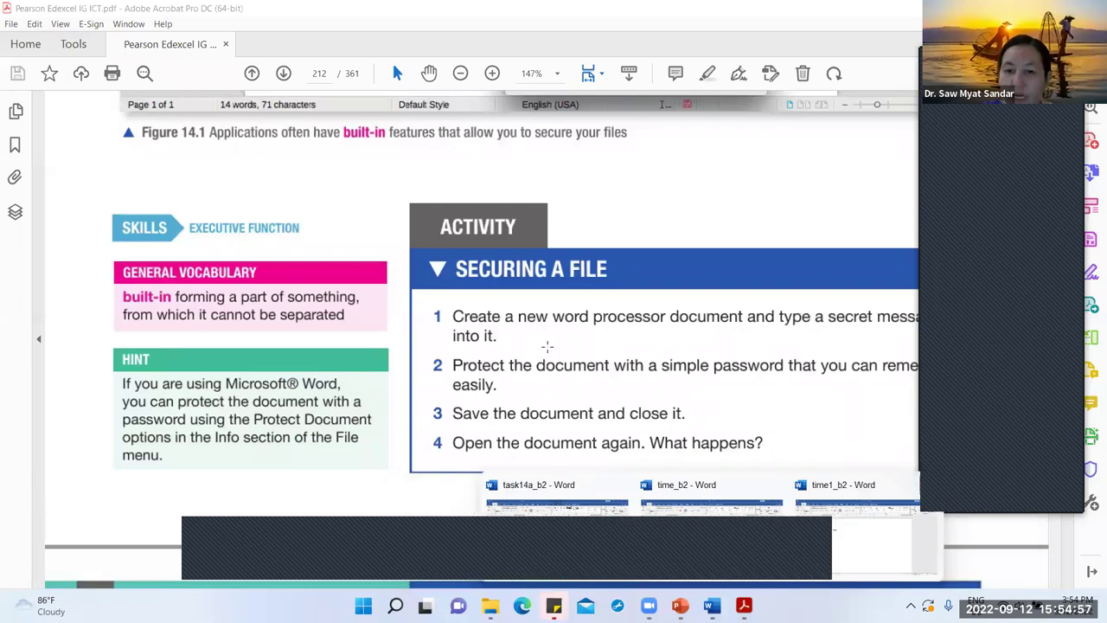
{"action": "left_click", "coordinate": [783, 484]}
{"action": "left_click", "coordinate": [619, 484]}
{"action": "left_click", "coordinate": [506, 332]}
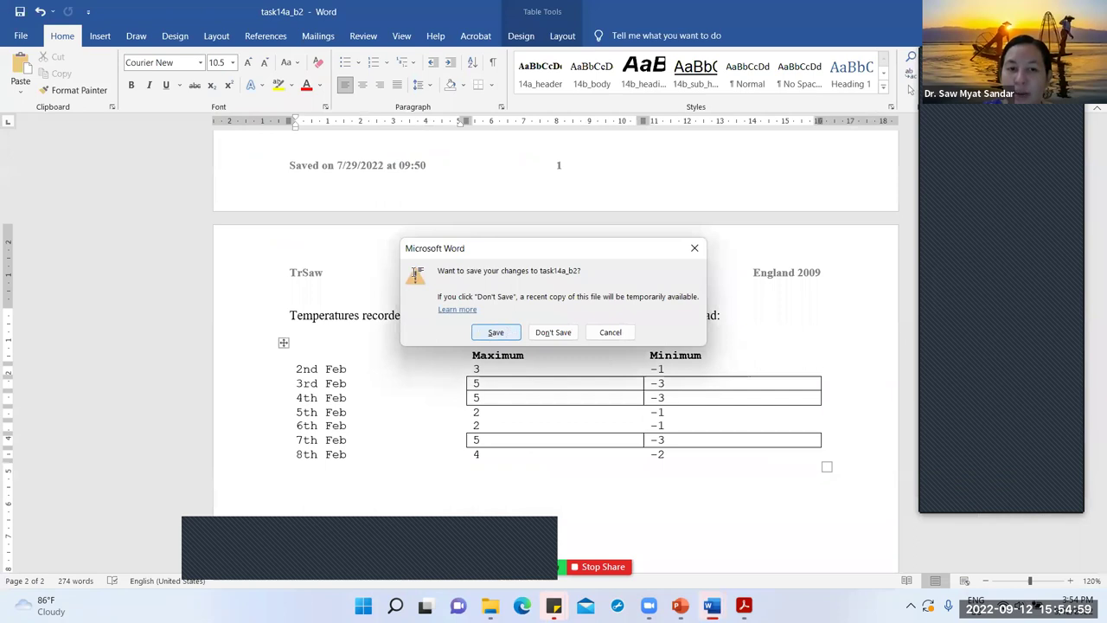
Step: Add the message "Good morning" on a new line below Time1 in the time1_b2 document
{"action": "key", "text": "Return"}
{"action": "type", "text": "\\ae"}
{"action": "key", "text": "BackSpace"}
{"action": "key", "text": "BackSpace"}
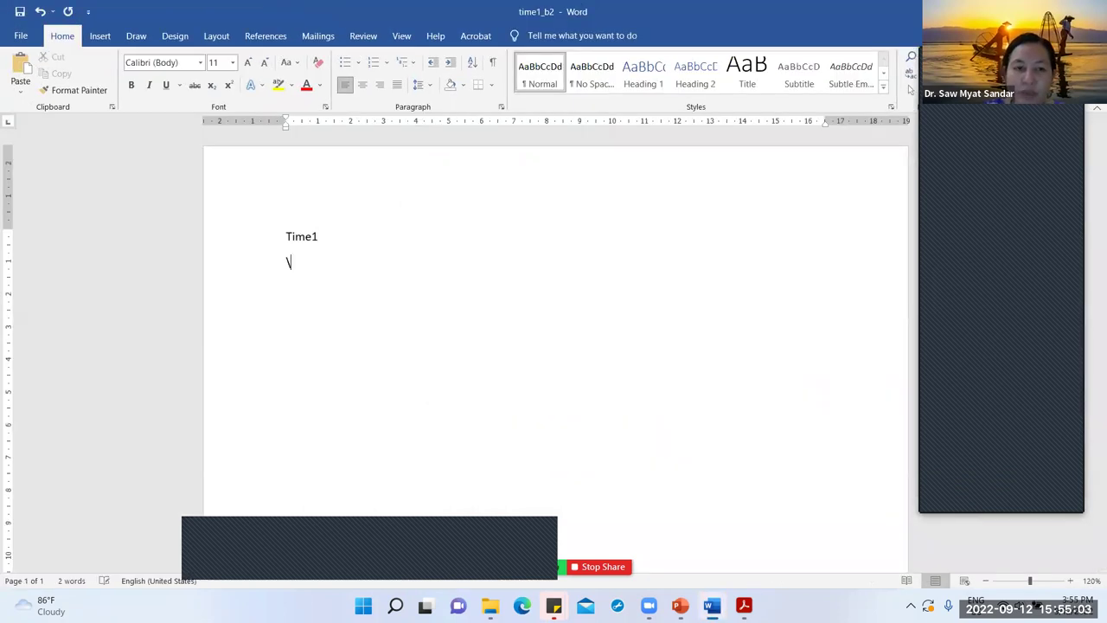
{"action": "key", "text": "BackSpace"}
{"action": "type", "text": "Goog morn"}
{"action": "key", "text": "BackSpace"}
{"action": "key", "text": "BackSpace"}
{"action": "key", "text": "BackSpace"}
{"action": "key", "text": "BackSpace"}
{"action": "key", "text": "BackSpace"}
{"action": "key", "text": "BackSpace"}
{"action": "type", "text": "d morning"}
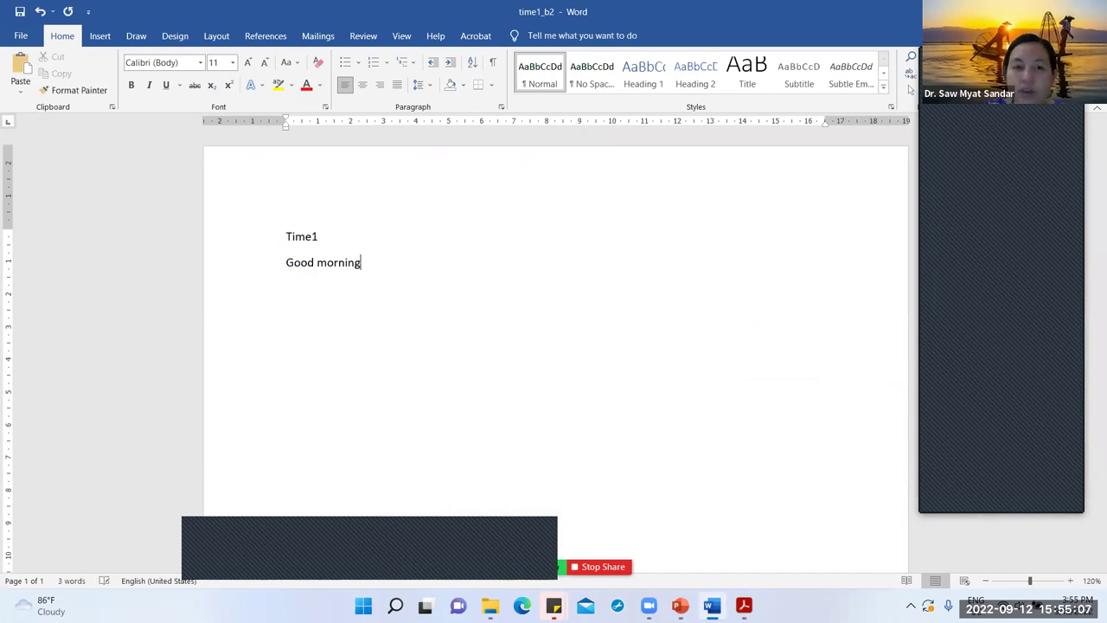
{"action": "left_click_drag", "start_coordinate": [286, 262], "coordinate": [387, 319]}
{"action": "left_click", "coordinate": [393, 268]}
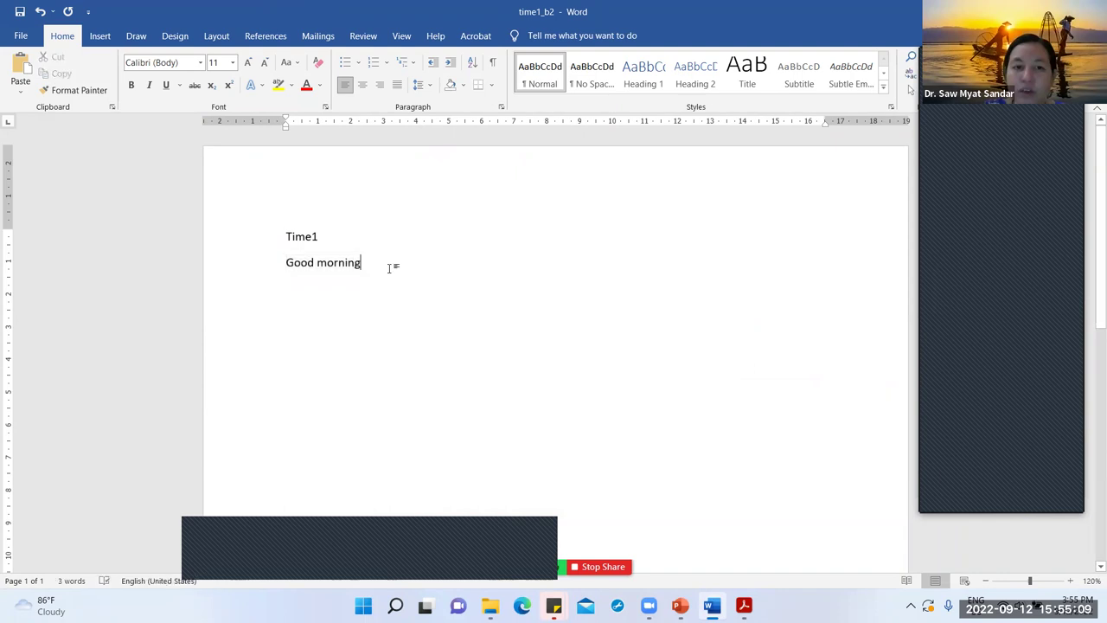
Step: Encrypt the time1_b2 document with a password, entering and confirming the document password
{"action": "left_click", "coordinate": [21, 35]}
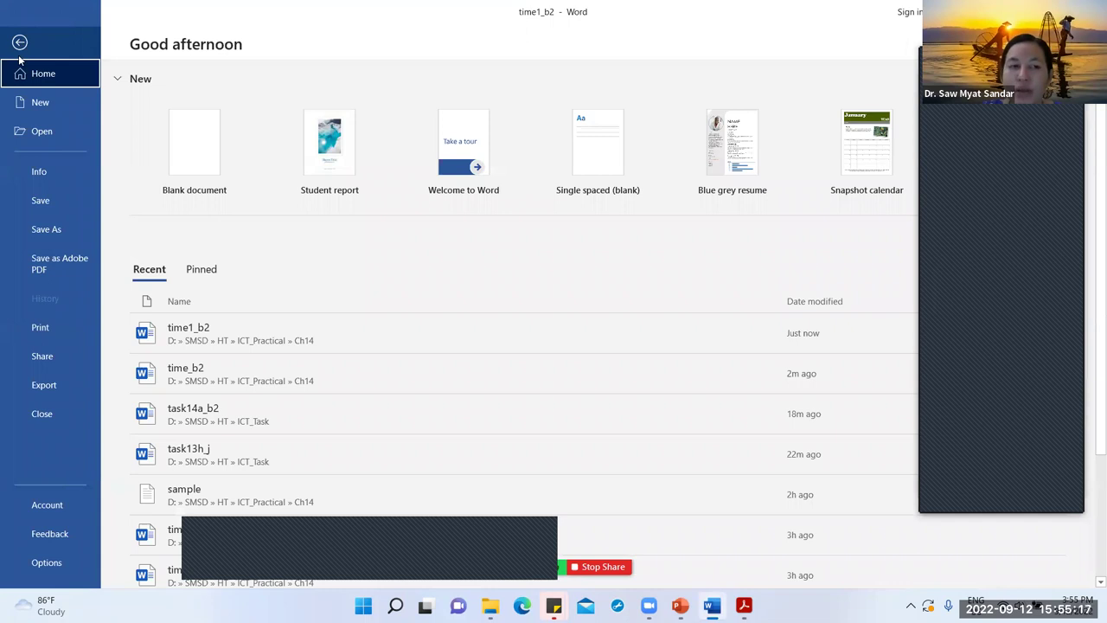
{"action": "left_click", "coordinate": [39, 172]}
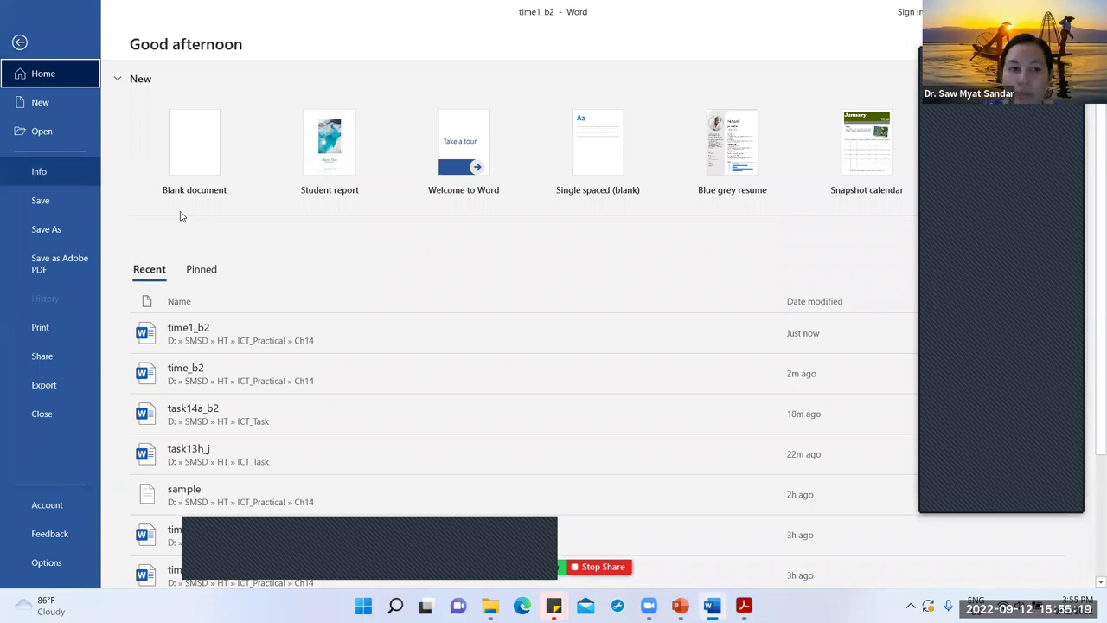
{"action": "left_click", "coordinate": [178, 207]}
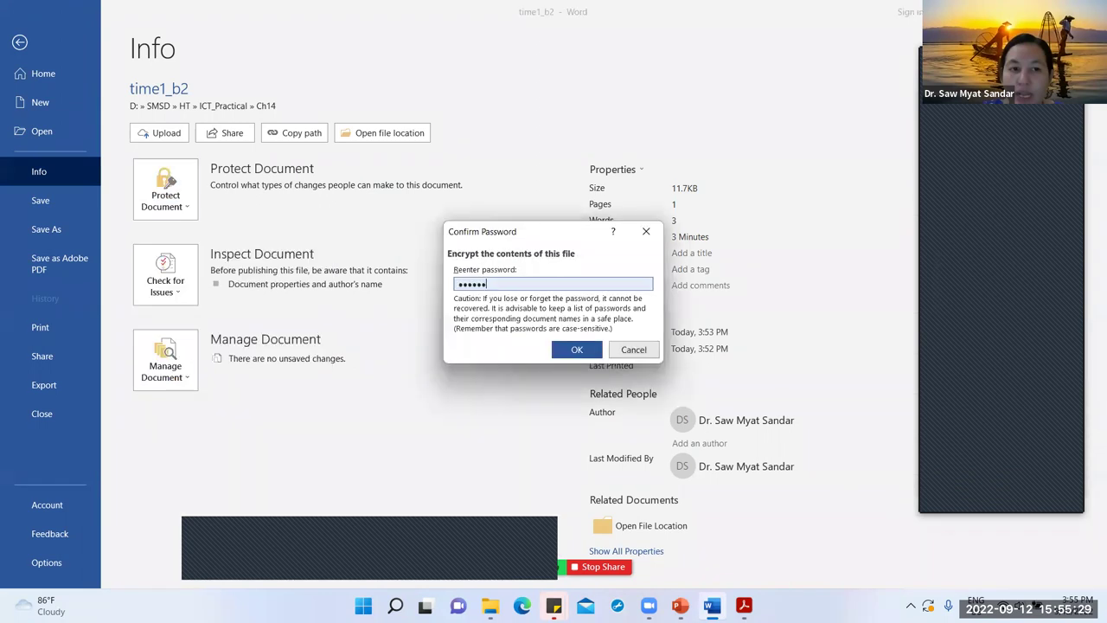
{"action": "left_click", "coordinate": [554, 354]}
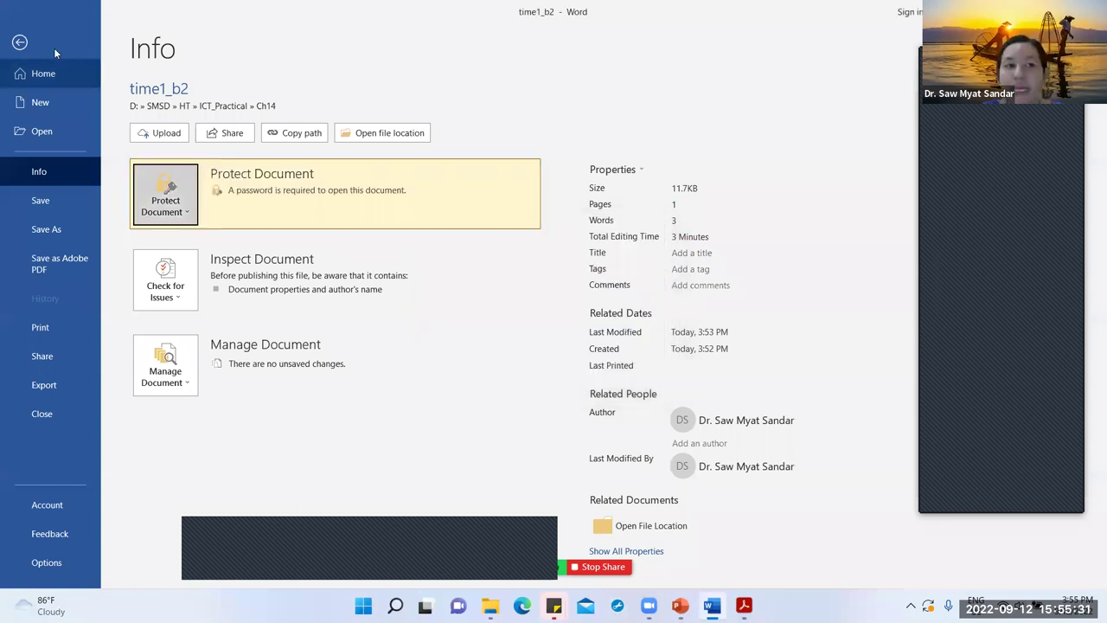
Step: Save the protected time1_b2 document, close it and exit Word
{"action": "left_click", "coordinate": [19, 41]}
{"action": "left_click", "coordinate": [20, 12]}
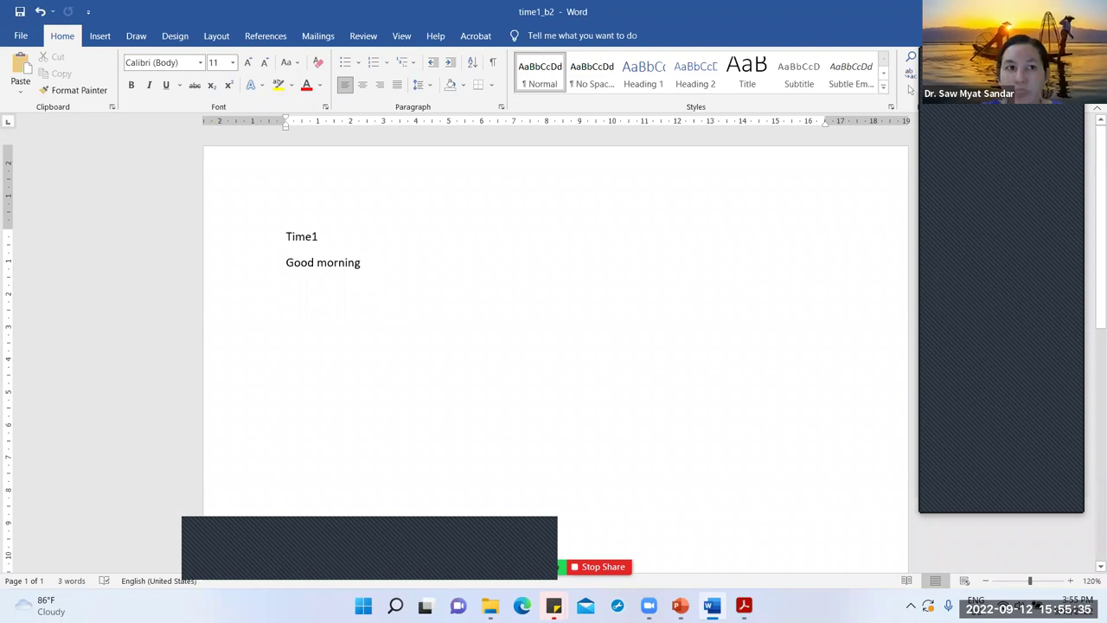
{"action": "key", "text": "ctrl+w"}
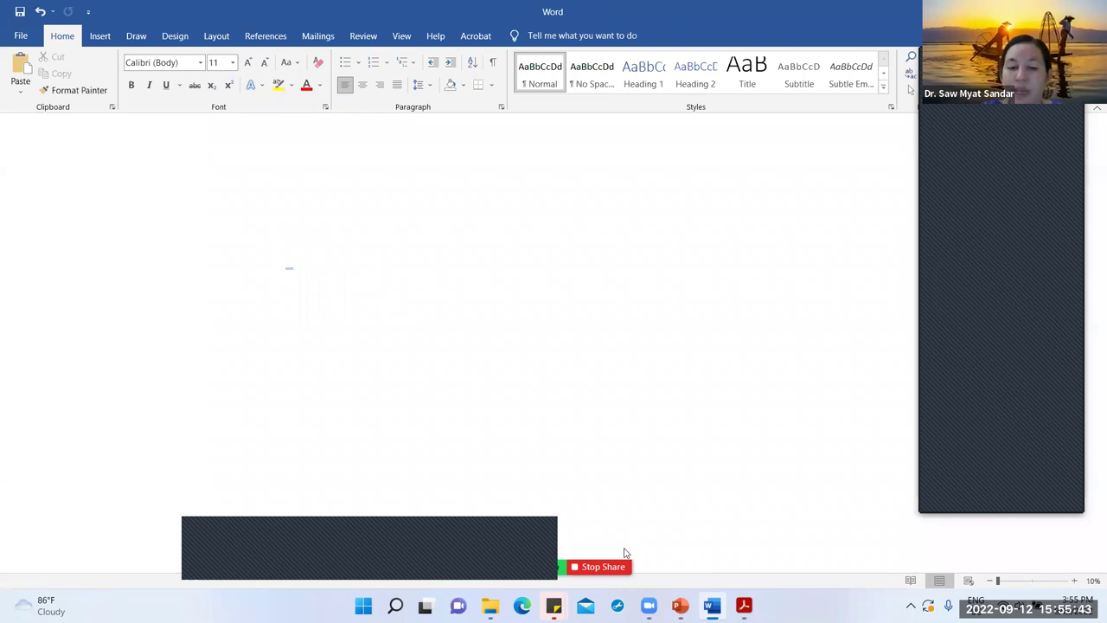
{"action": "key", "text": "alt+F4"}
Step: Reopen the protected time1_b2 document from the Ch14 folder, entering the document password
{"action": "left_click", "coordinate": [438, 213]}
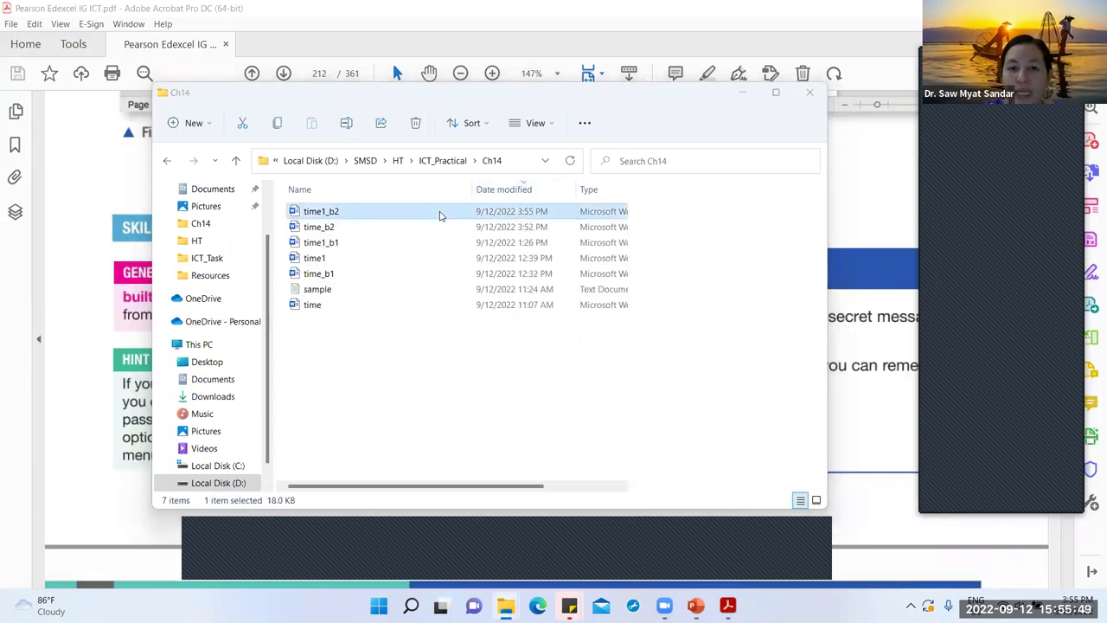
{"action": "double_click", "coordinate": [440, 216]}
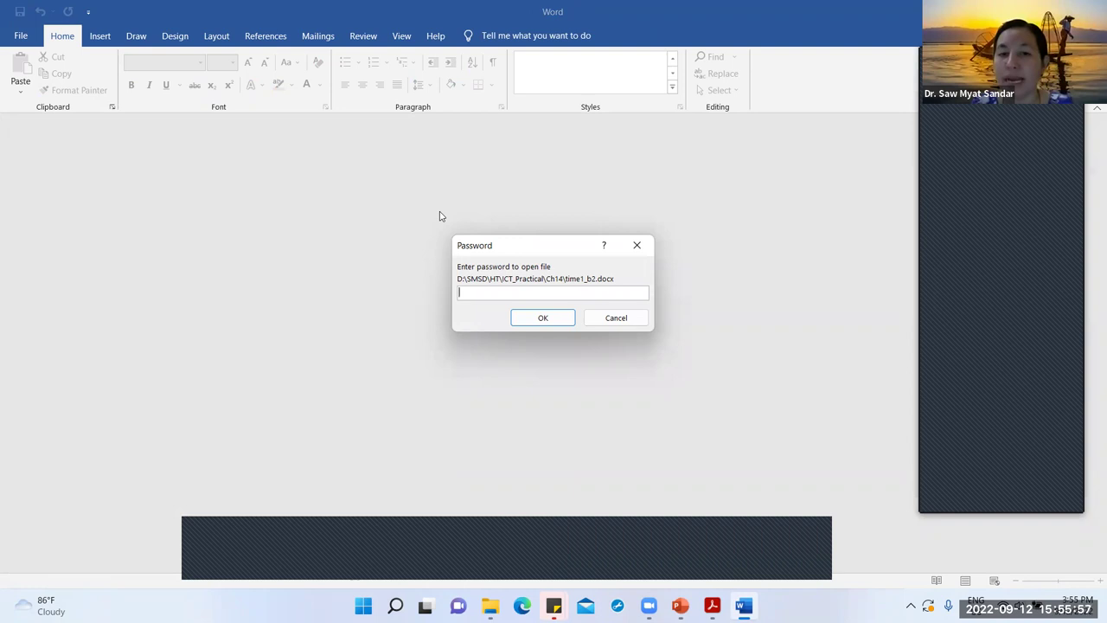
{"action": "key", "text": "ctrl+v"}
{"action": "key", "text": "Return"}
{"action": "key", "text": "ctrl+a"}
{"action": "left_click", "coordinate": [415, 288]}
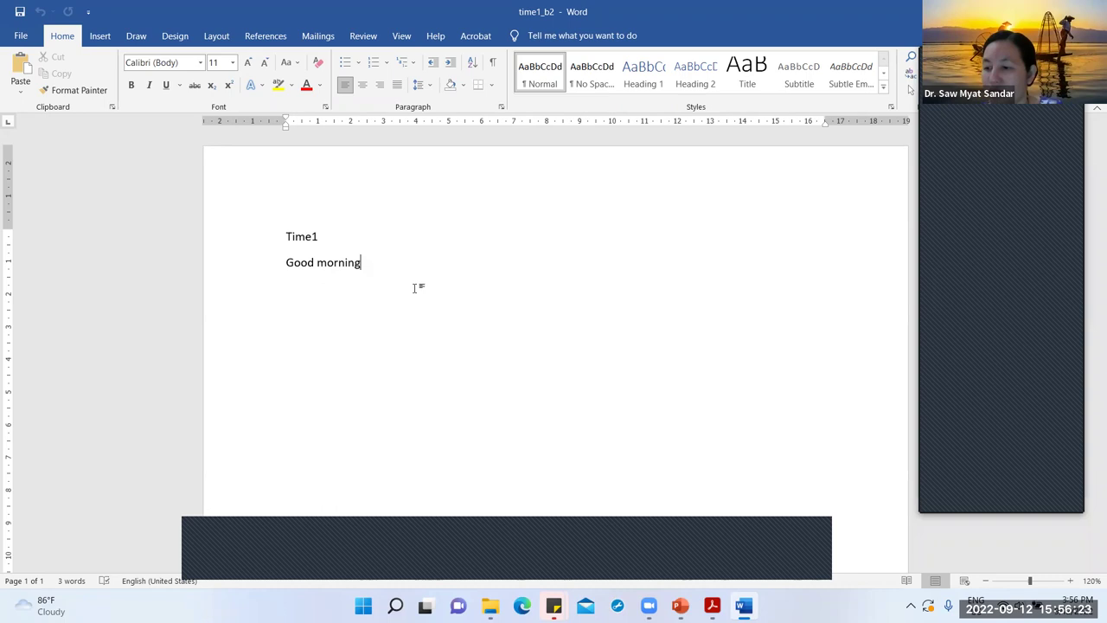
Step: Switch to the HT_IG_ICT presentation in PowerPoint and review slide 7 on protecting a Word document with a password
{"action": "left_click", "coordinate": [679, 605]}
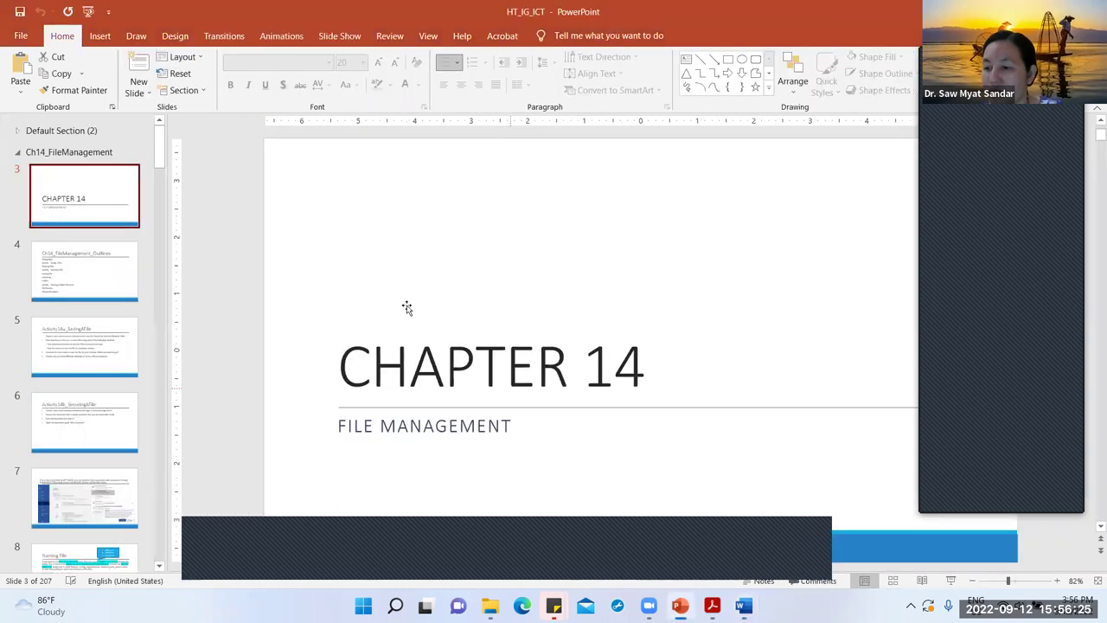
{"action": "scroll", "coordinate": [407, 306], "scroll_direction": "down", "scroll_amount": 4}
{"action": "left_click", "coordinate": [452, 416]}
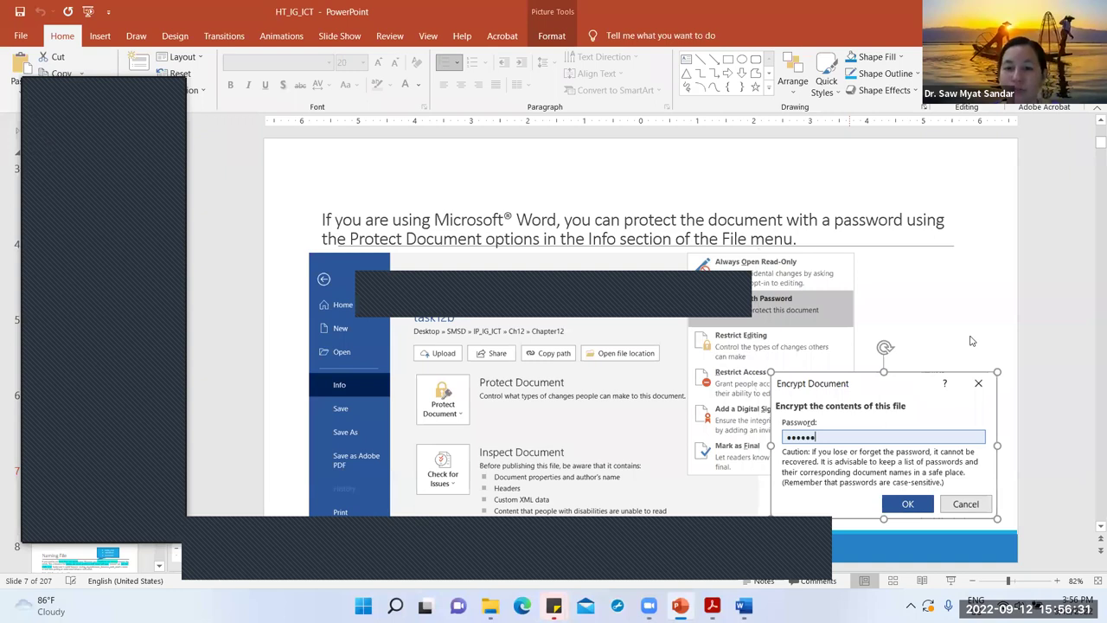
{"action": "key", "text": "Escape"}
{"action": "left_click", "coordinate": [744, 363]}
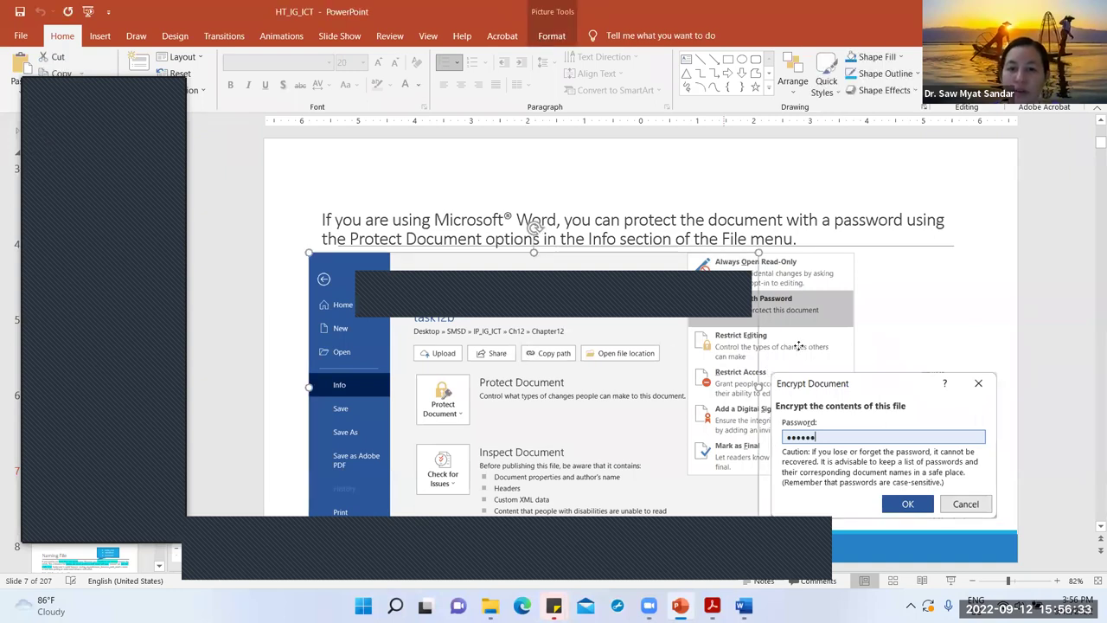
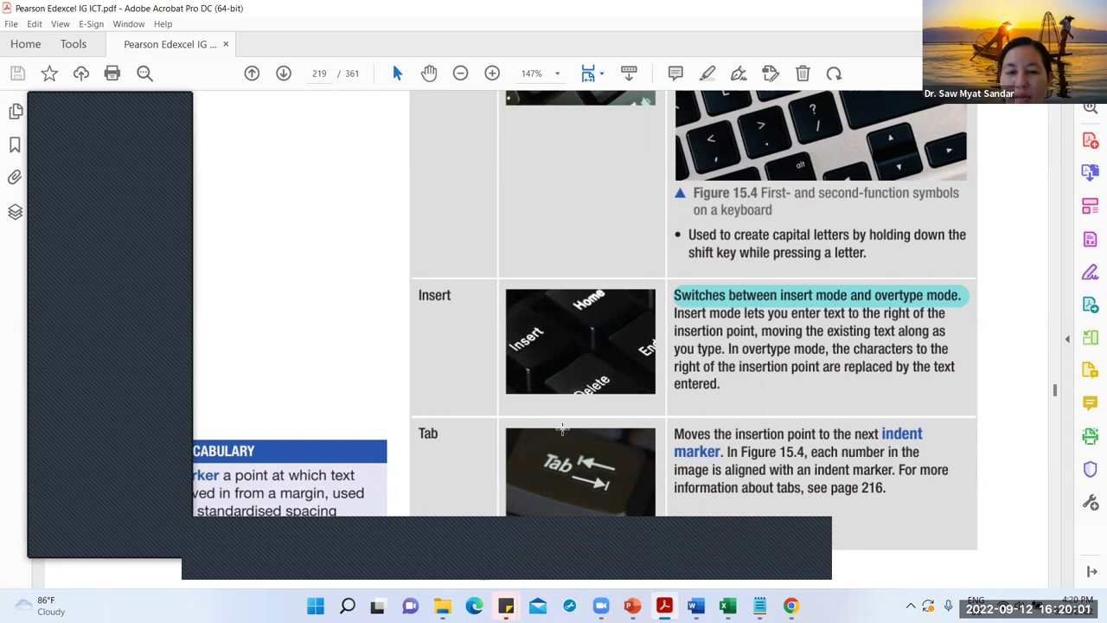
Step: Read the textbook's Using the Keys activity and the Spelling, Punctuation and Grammar section up to the spell-checking tools in Figure 15.8
{"action": "scroll", "coordinate": [563, 432], "scroll_direction": "down", "scroll_amount": 5}
{"action": "scroll", "coordinate": [563, 435], "scroll_direction": "down", "scroll_amount": 10}
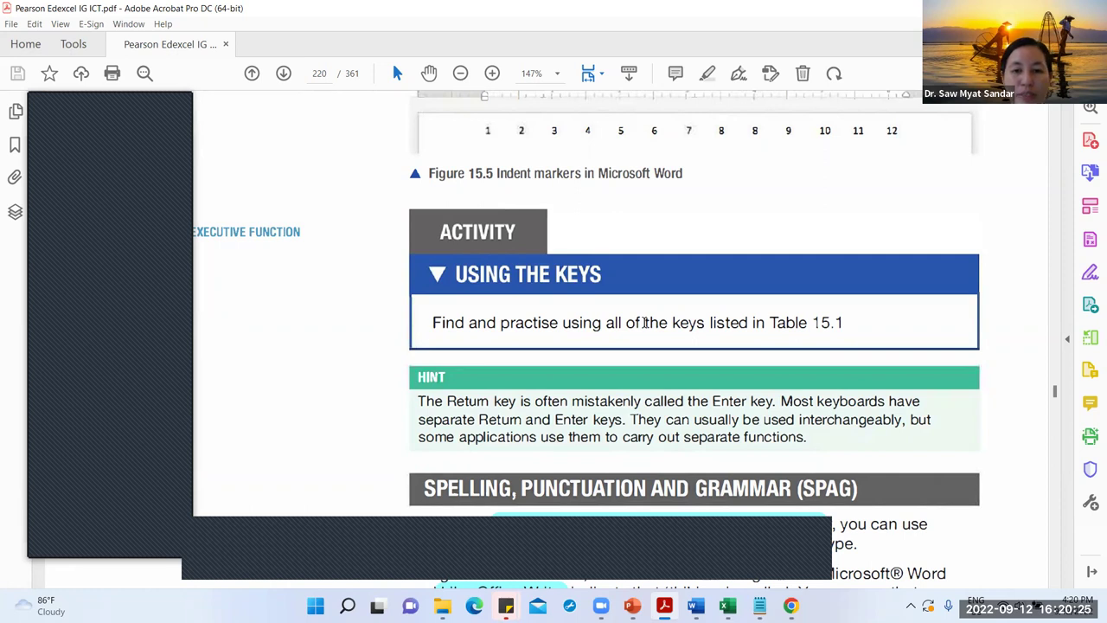
{"action": "scroll", "coordinate": [647, 346], "scroll_direction": "down", "scroll_amount": 5}
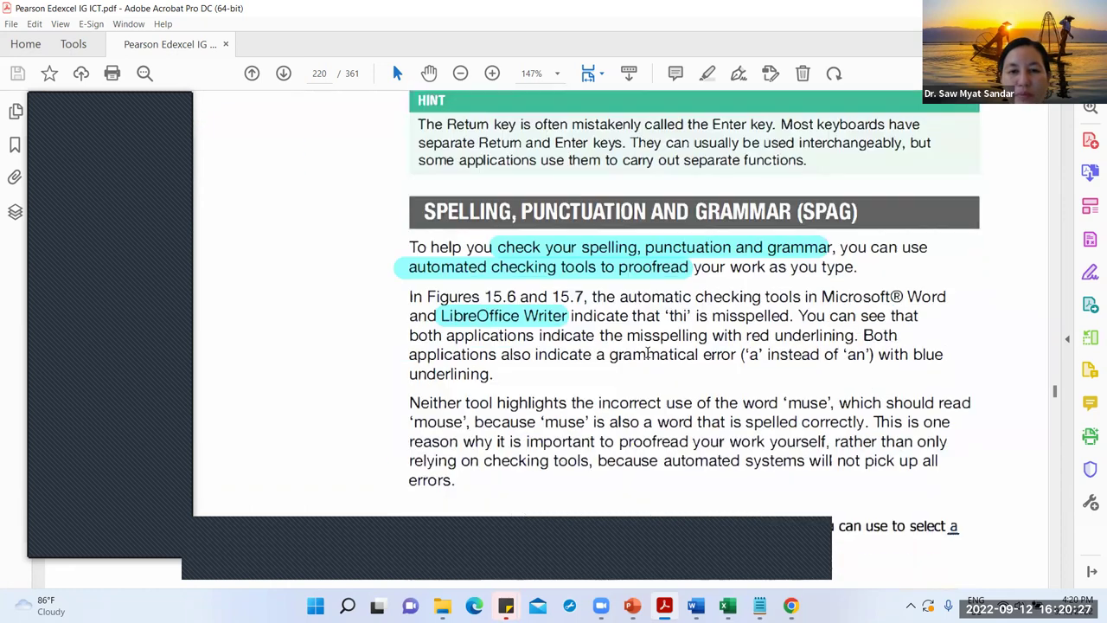
{"action": "scroll", "coordinate": [647, 353], "scroll_direction": "down", "scroll_amount": 1}
{"action": "scroll", "coordinate": [647, 353], "scroll_direction": "up", "scroll_amount": 2}
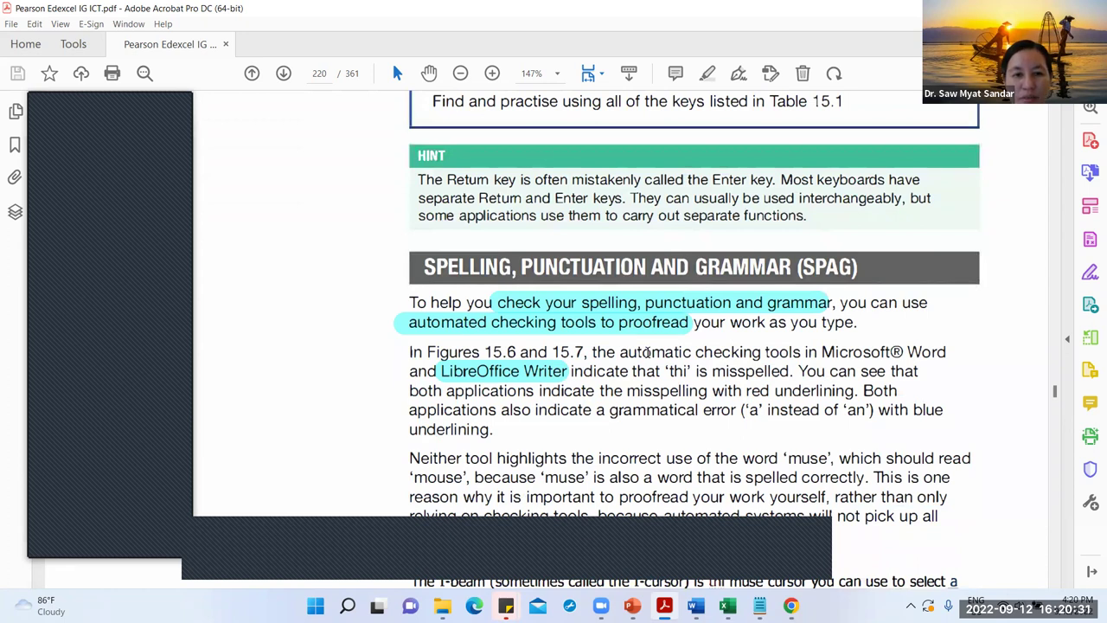
{"action": "scroll", "coordinate": [649, 352], "scroll_direction": "down", "scroll_amount": 1}
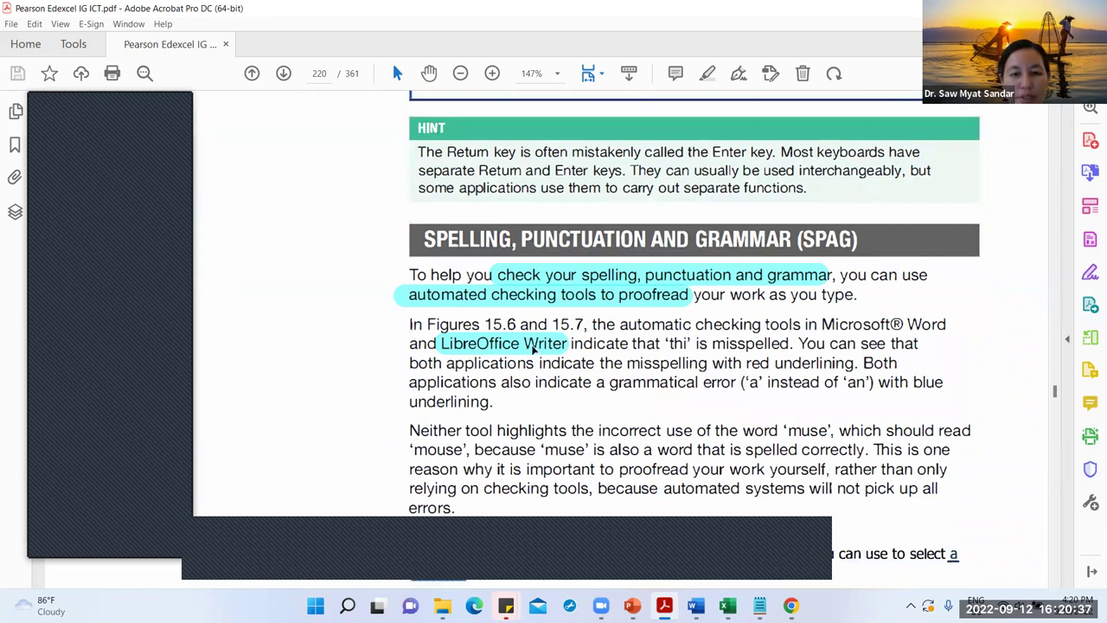
{"action": "scroll", "coordinate": [534, 349], "scroll_direction": "down", "scroll_amount": 7}
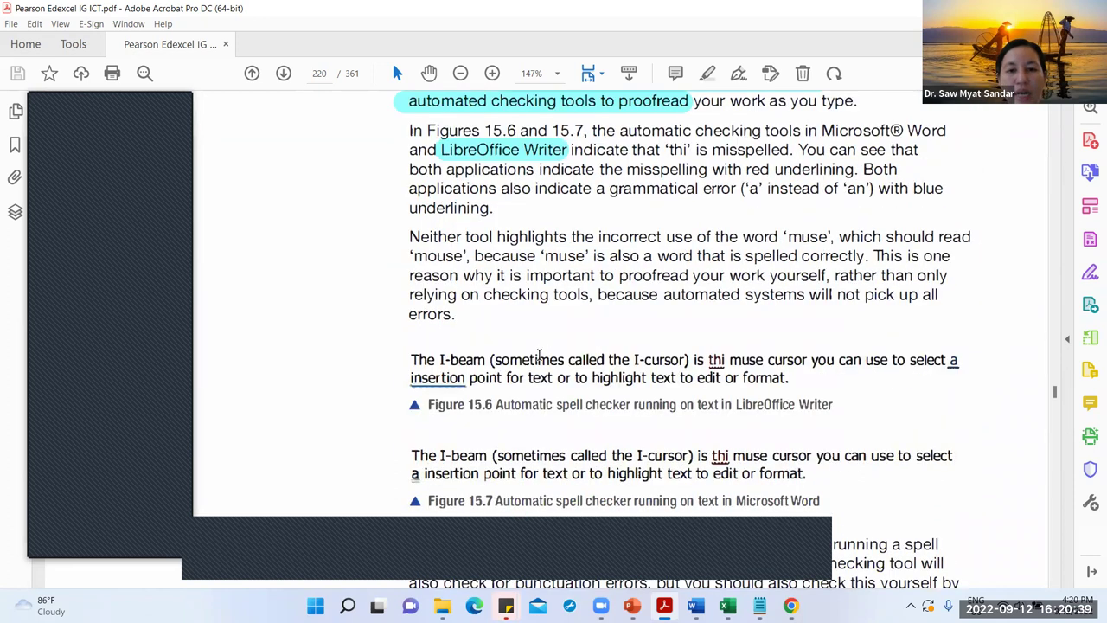
{"action": "scroll", "coordinate": [540, 357], "scroll_direction": "down", "scroll_amount": 20}
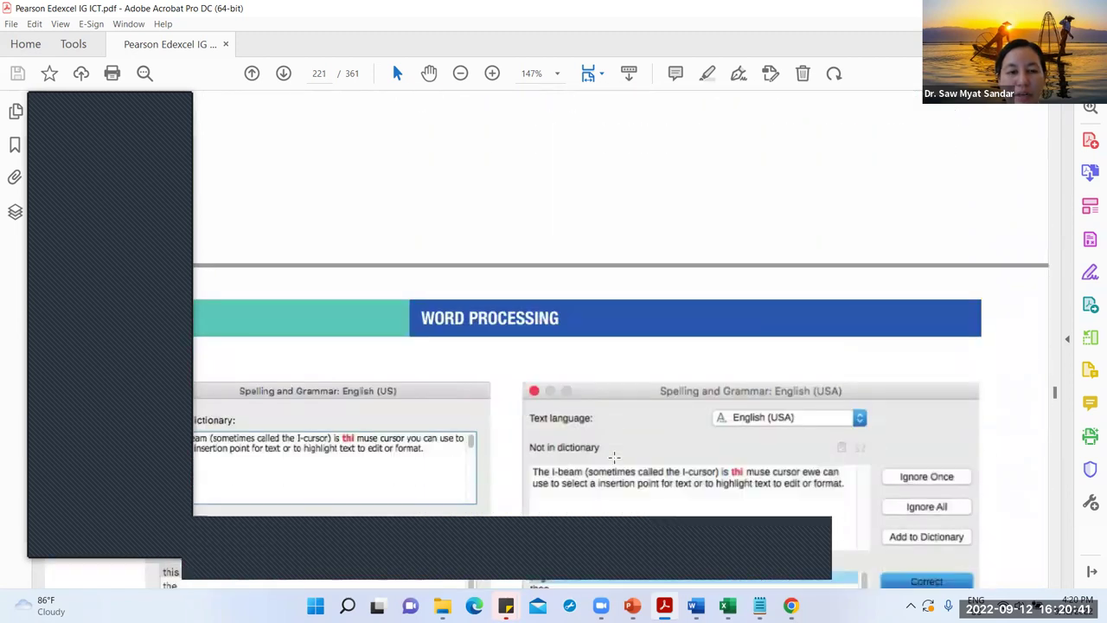
{"action": "scroll", "coordinate": [613, 457], "scroll_direction": "up", "scroll_amount": 14}
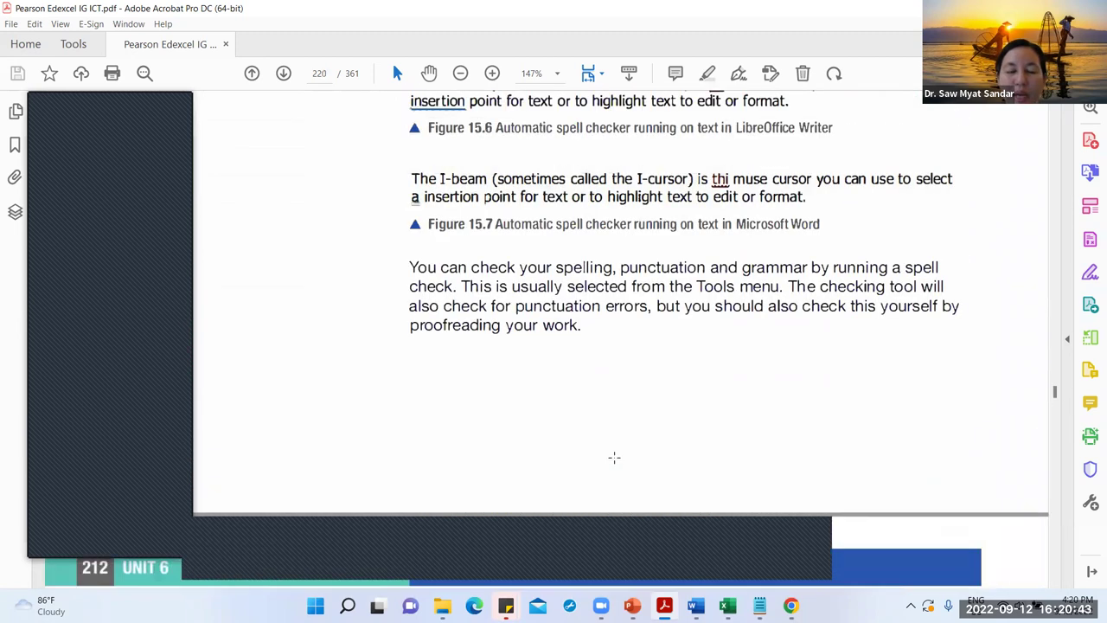
{"action": "scroll", "coordinate": [614, 458], "scroll_direction": "down", "scroll_amount": 13}
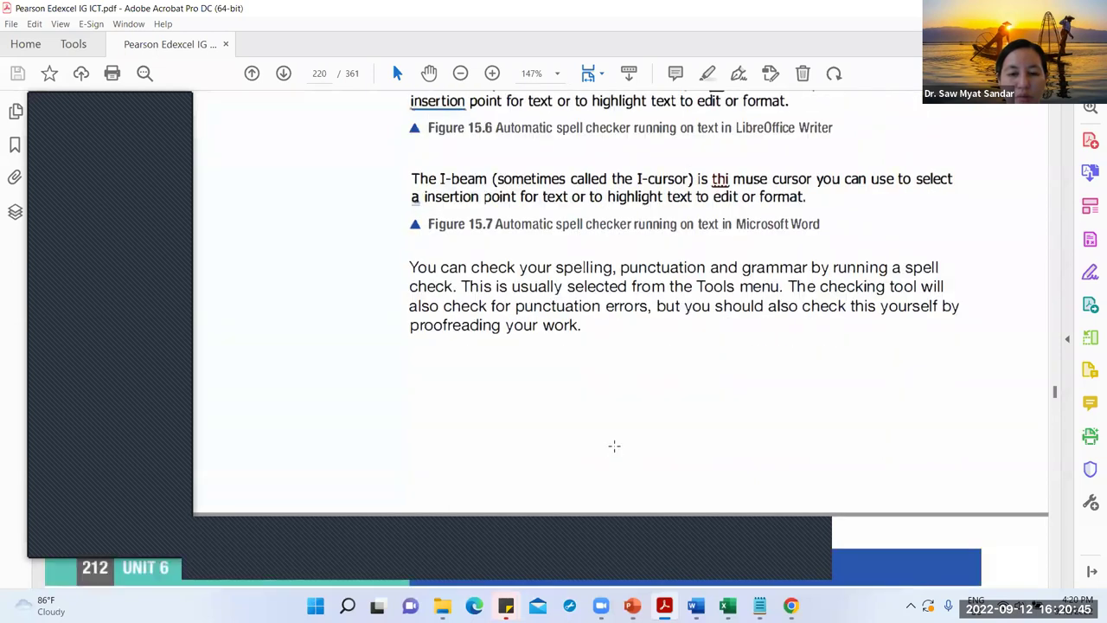
{"action": "scroll", "coordinate": [613, 445], "scroll_direction": "down", "scroll_amount": 12}
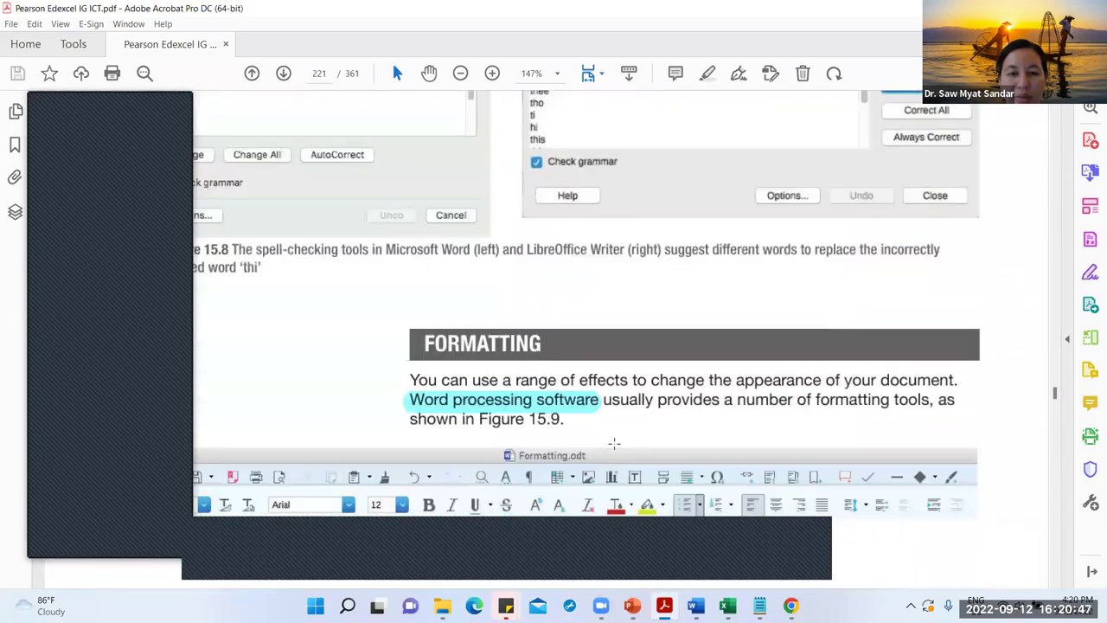
{"action": "scroll", "coordinate": [613, 448], "scroll_direction": "up", "scroll_amount": 5}
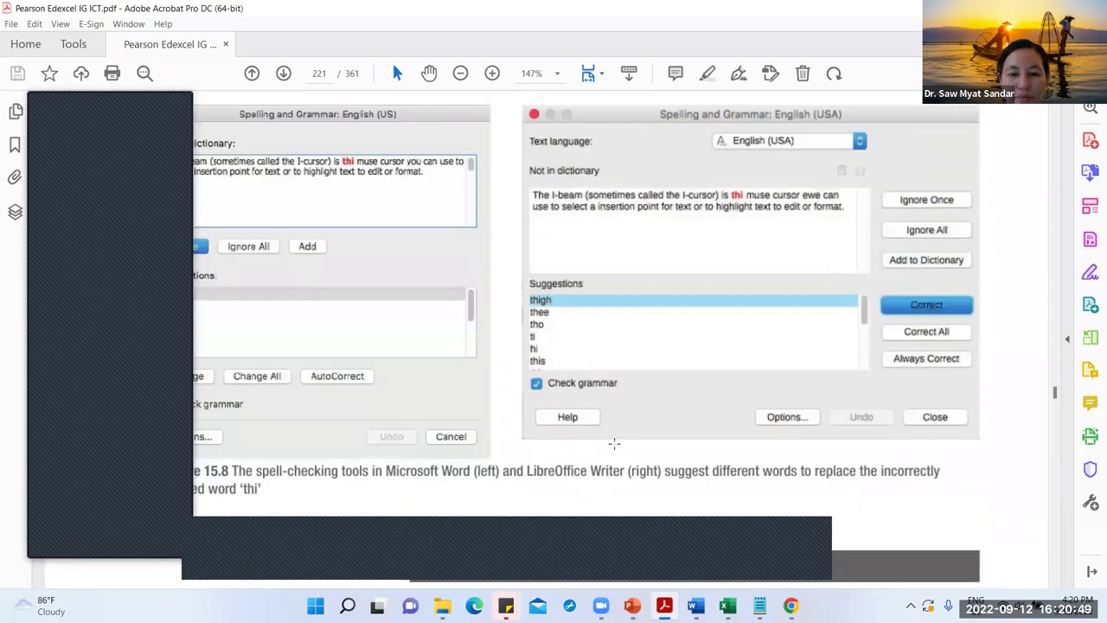
Step: Switch to Word and return from the Export page to the time1_b2 document
{"action": "mouse_move", "coordinate": [695, 605]}
{"action": "left_click", "coordinate": [644, 540]}
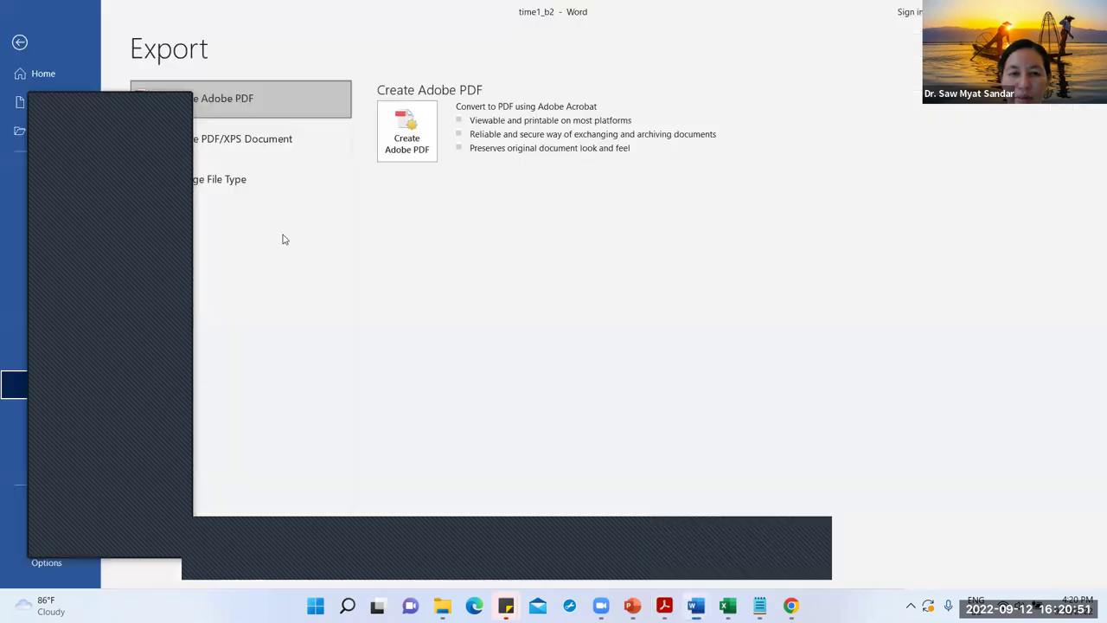
{"action": "left_click", "coordinate": [19, 41]}
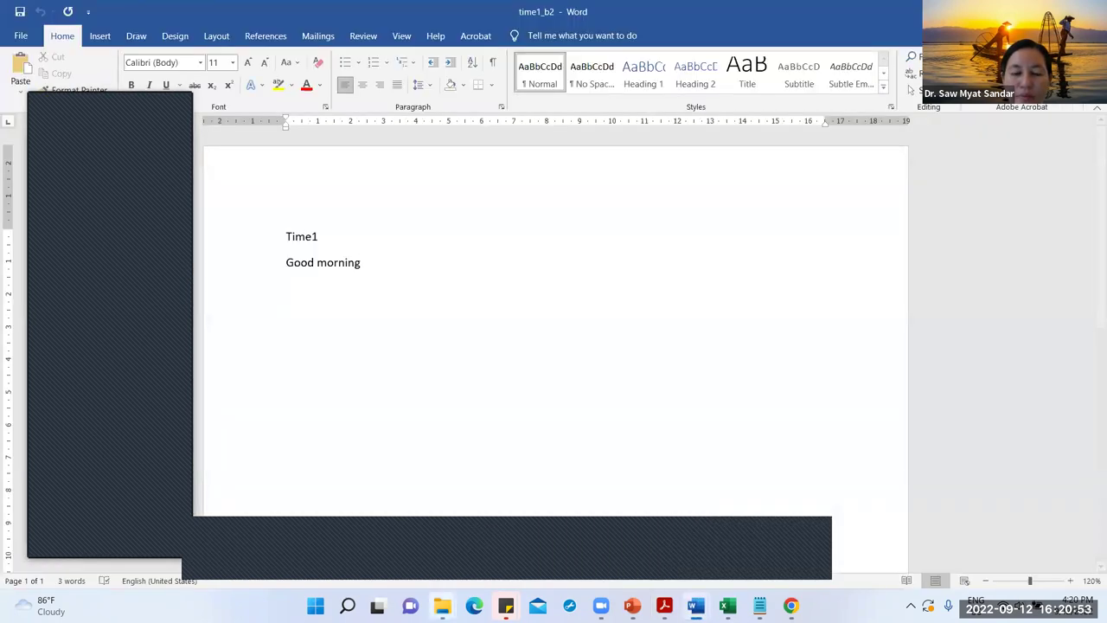
Step: Look through the files in the Ch14 folder by date modified, previewing the time documents and the sample text file
{"action": "mouse_move", "coordinate": [441, 605]}
{"action": "left_click", "coordinate": [474, 530]}
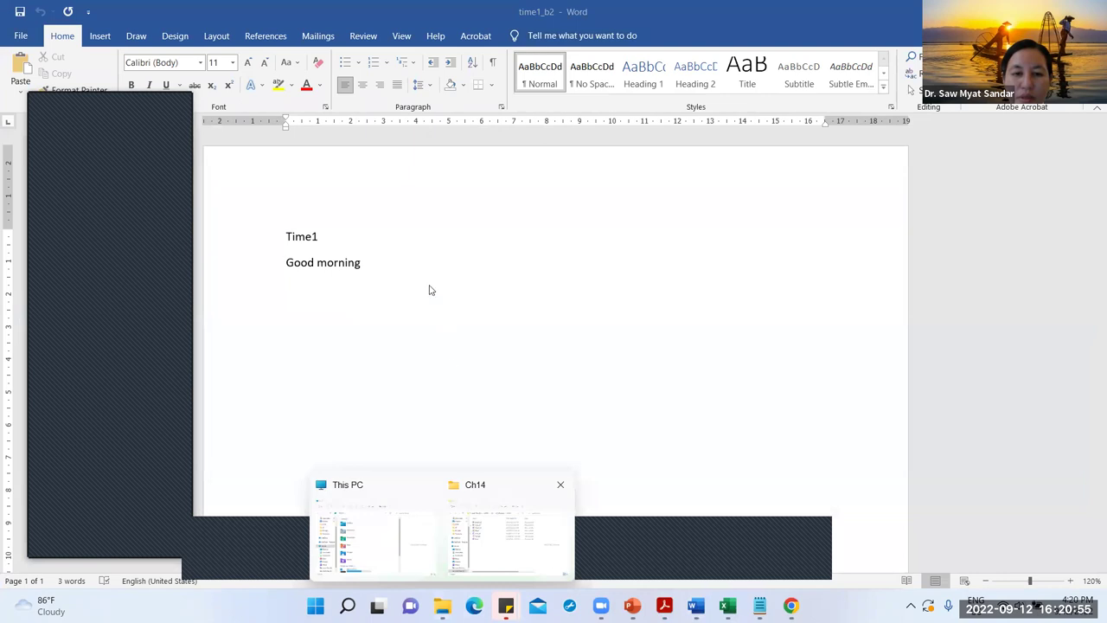
{"action": "left_click", "coordinate": [427, 289]}
{"action": "left_click", "coordinate": [427, 304]}
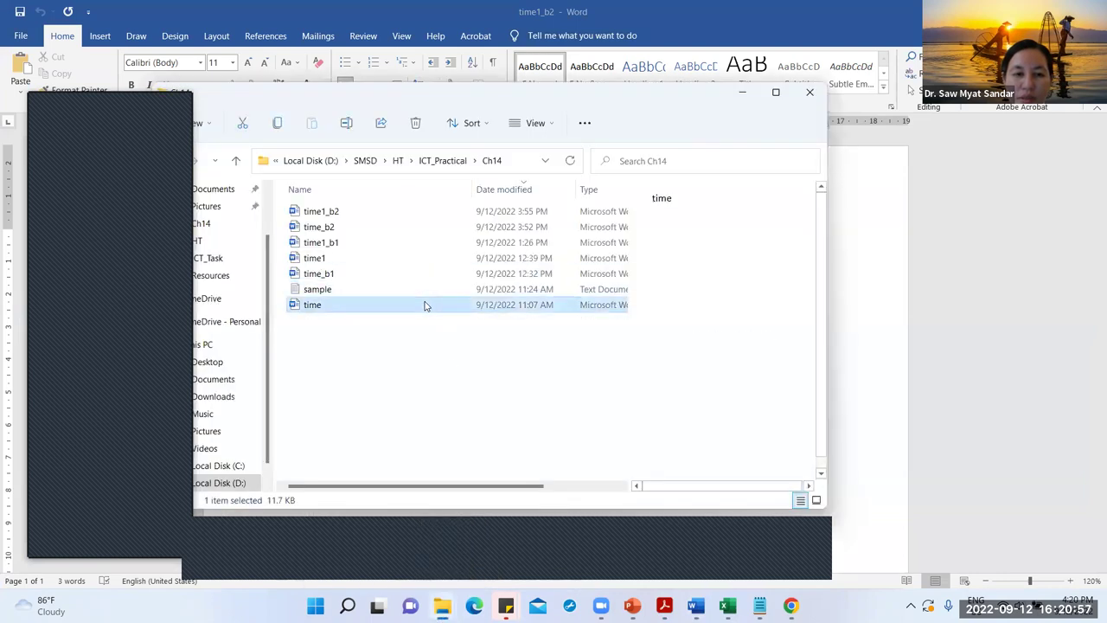
{"action": "left_click", "coordinate": [499, 192]}
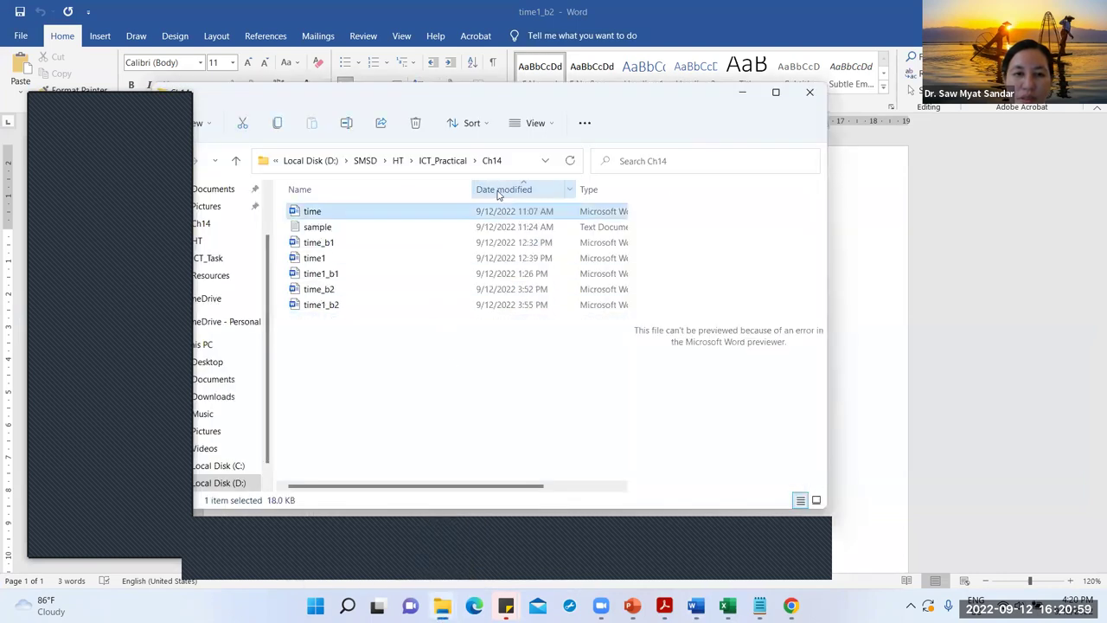
{"action": "left_click", "coordinate": [498, 195]}
{"action": "left_click", "coordinate": [447, 289]}
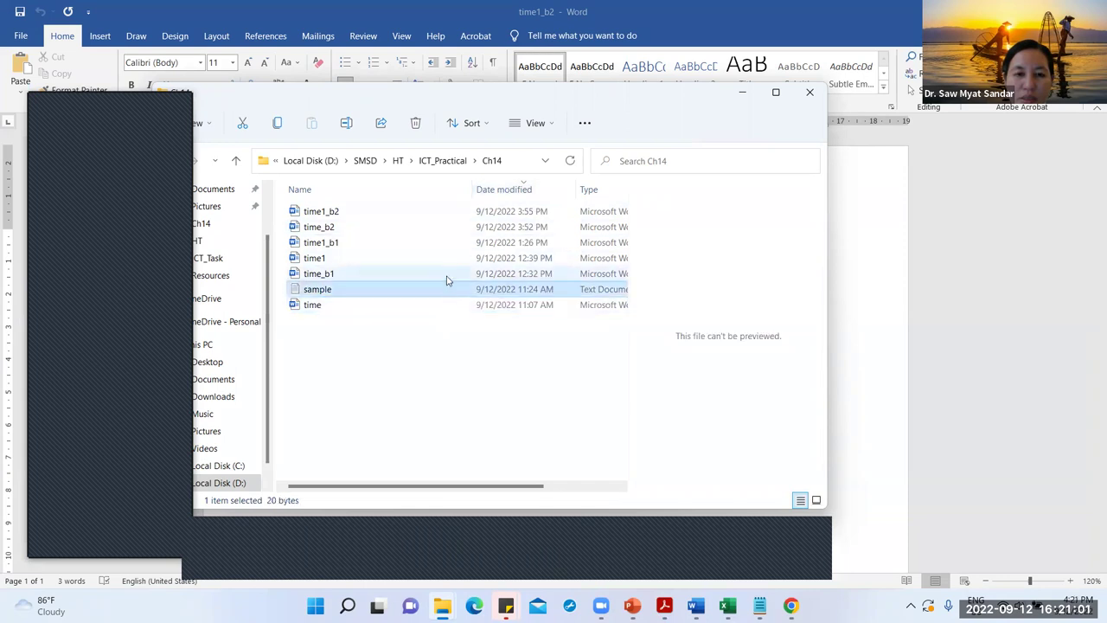
{"action": "left_click", "coordinate": [447, 275]}
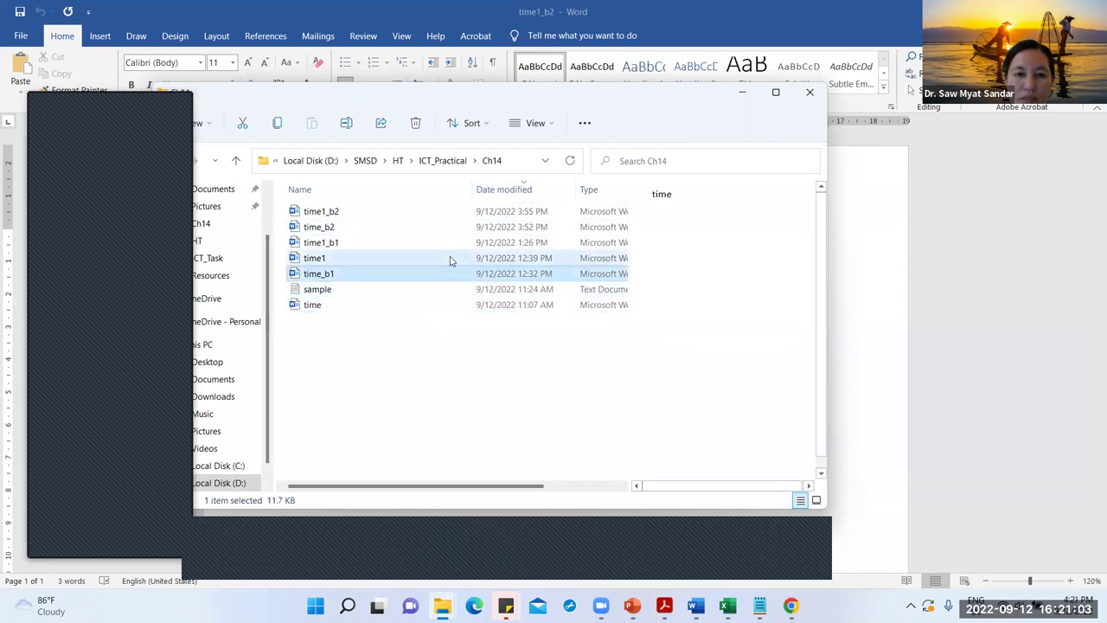
{"action": "left_click", "coordinate": [450, 259]}
{"action": "left_click", "coordinate": [452, 246]}
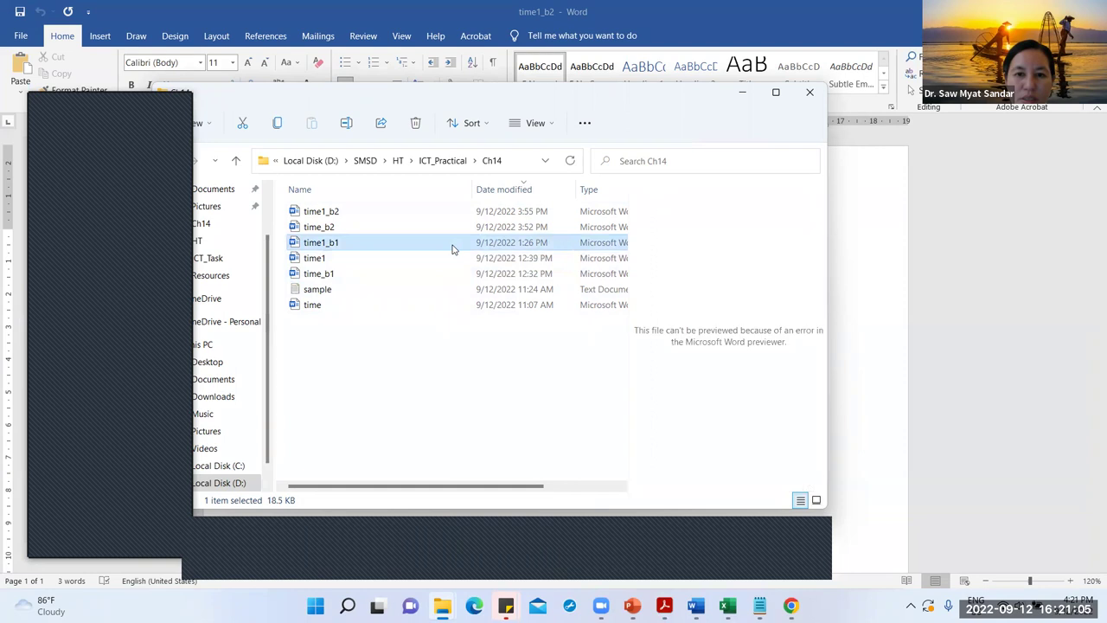
{"action": "left_click", "coordinate": [455, 228]}
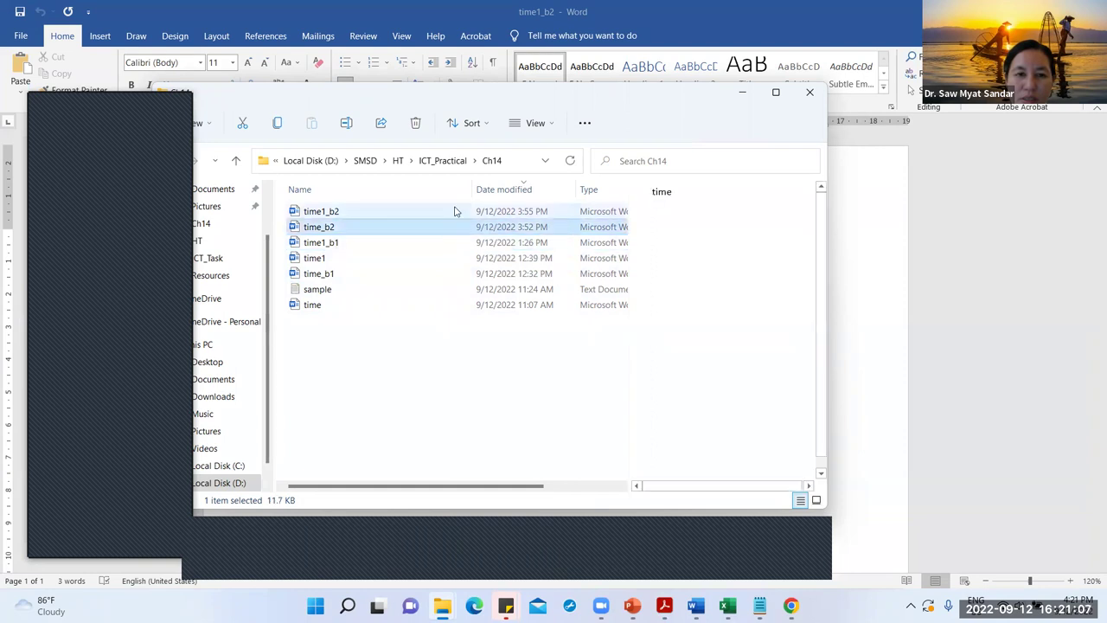
{"action": "left_click", "coordinate": [455, 211]}
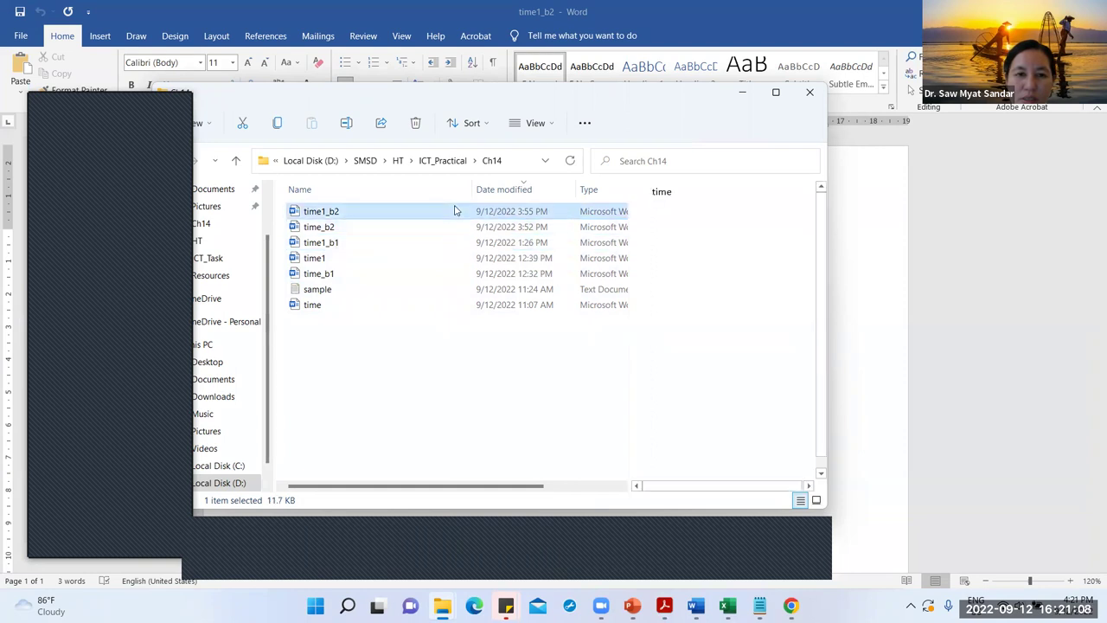
{"action": "left_click", "coordinate": [413, 309]}
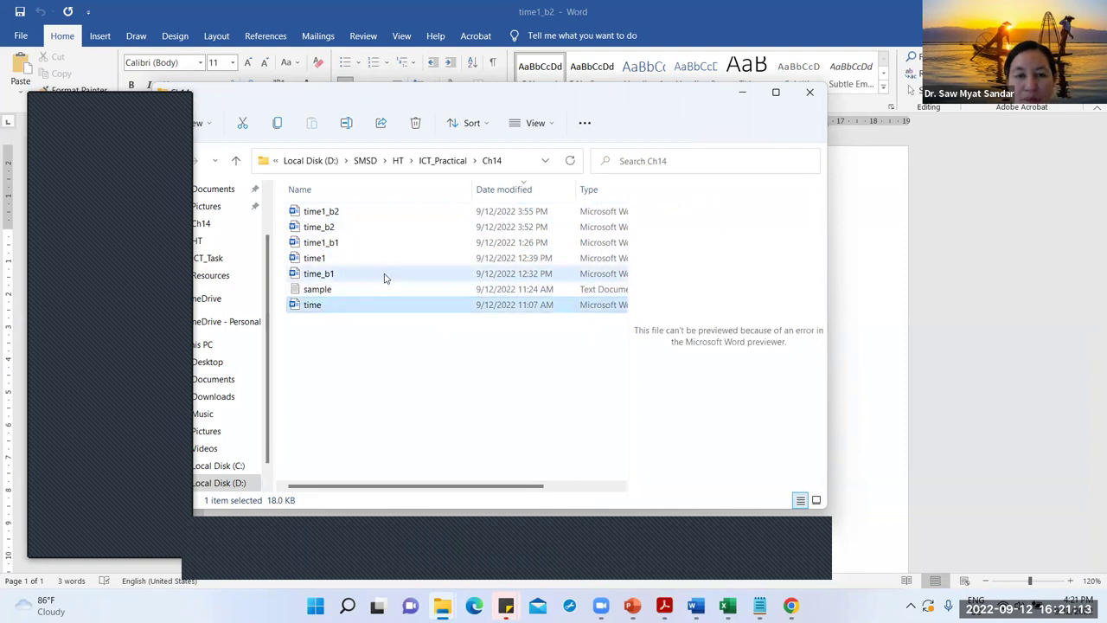
{"action": "left_click", "coordinate": [385, 277]}
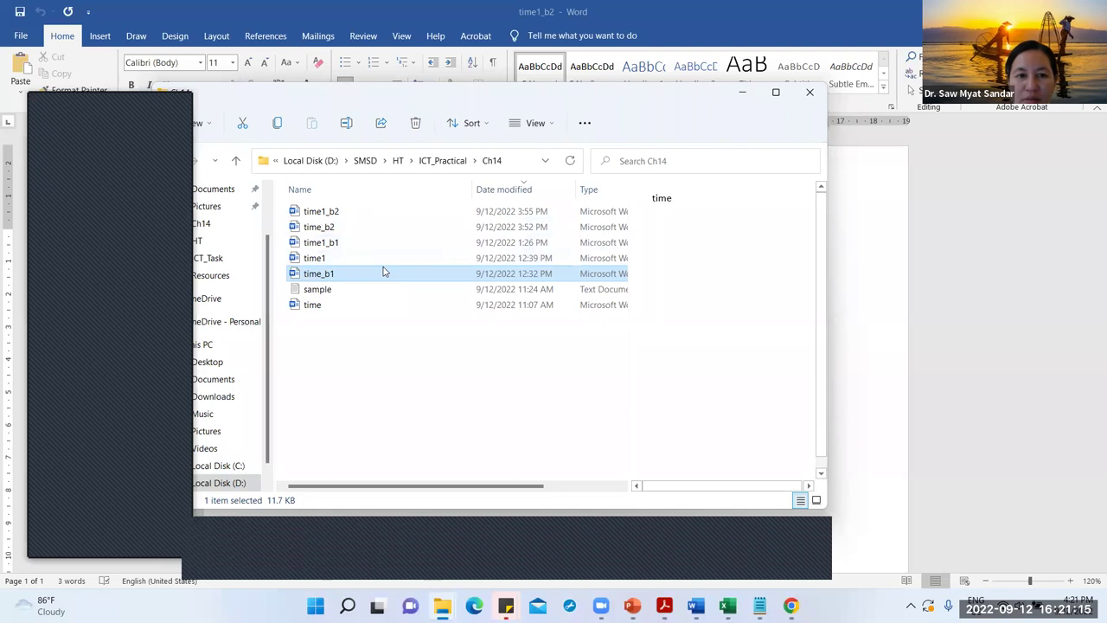
Step: Open the time1_b2 document from the Ch14 folder
{"action": "left_click", "coordinate": [775, 92]}
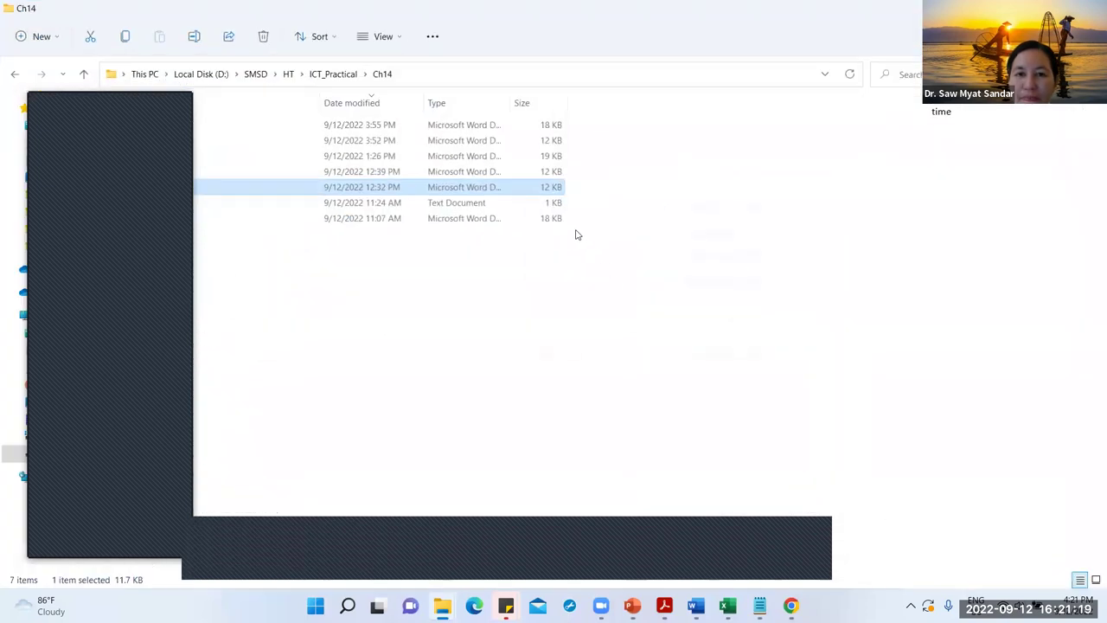
{"action": "key", "text": "super+Down"}
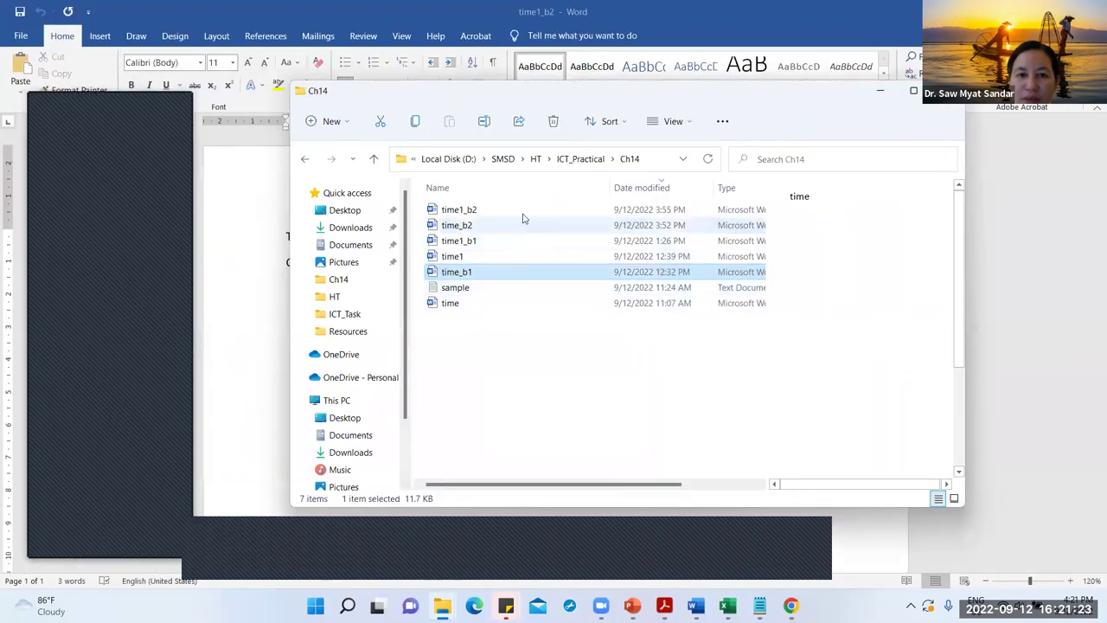
{"action": "left_click", "coordinate": [523, 212]}
{"action": "double_click", "coordinate": [523, 211]}
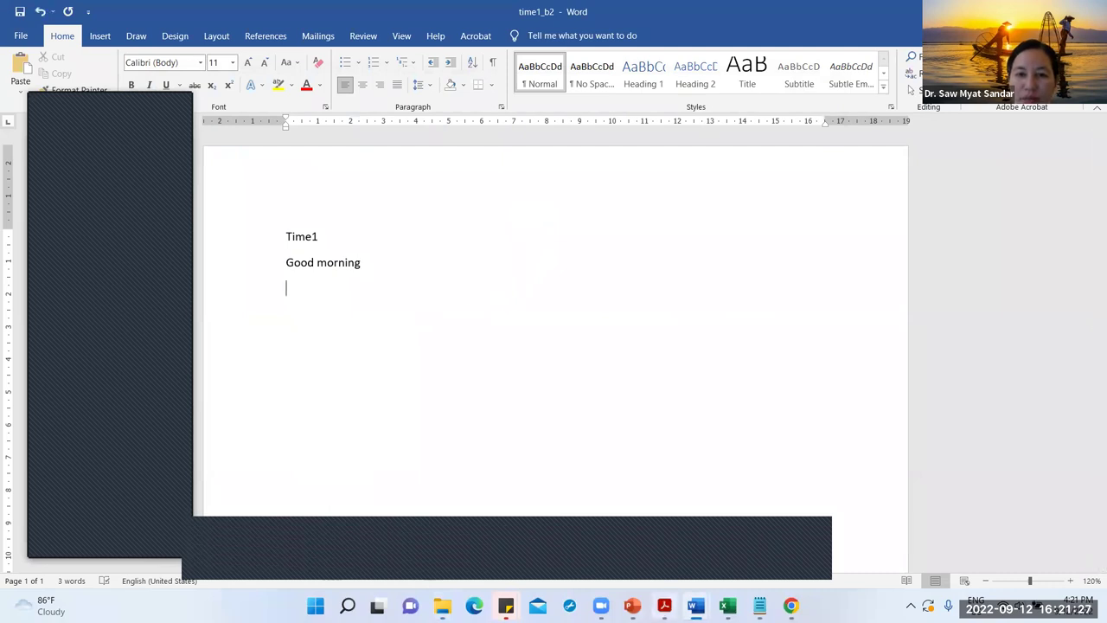
Step: Switch to the textbook PDF in Acrobat and select the I-beam sample sentence above the Figure 15.6 caption for copying
{"action": "left_click", "coordinate": [664, 606]}
{"action": "left_click", "coordinate": [1088, 214]}
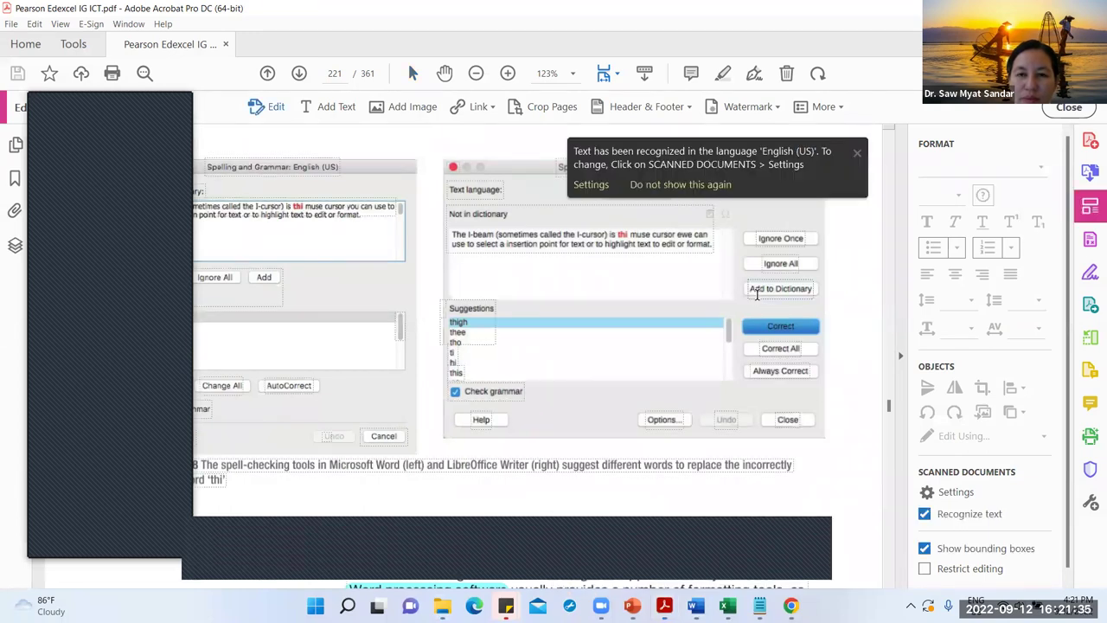
{"action": "scroll", "coordinate": [755, 298], "scroll_direction": "up", "scroll_amount": 10}
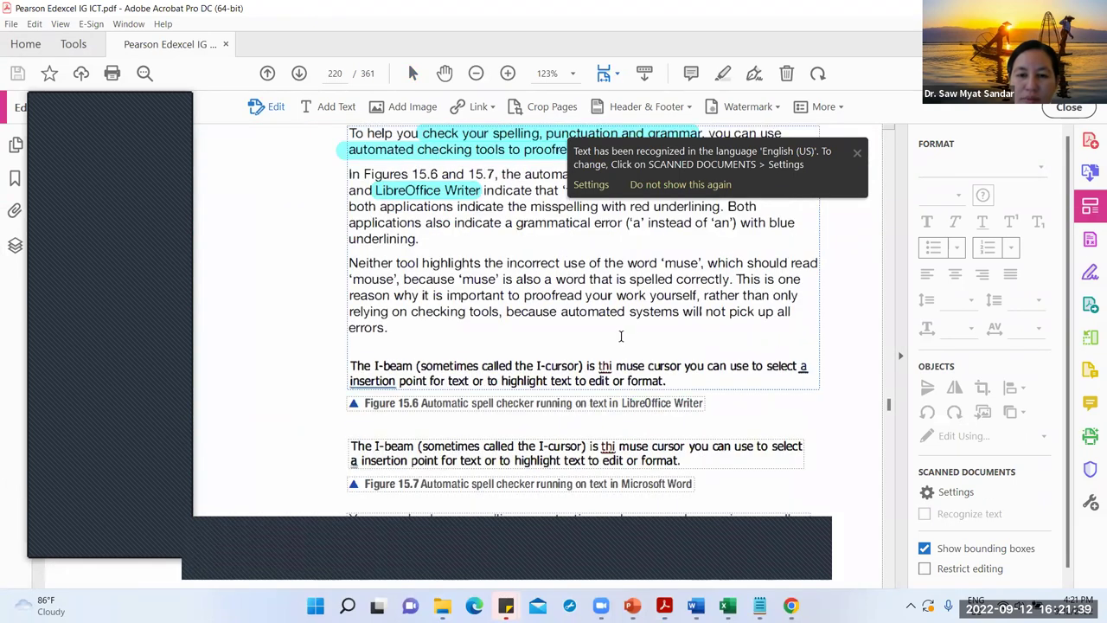
{"action": "left_click", "coordinate": [672, 381]}
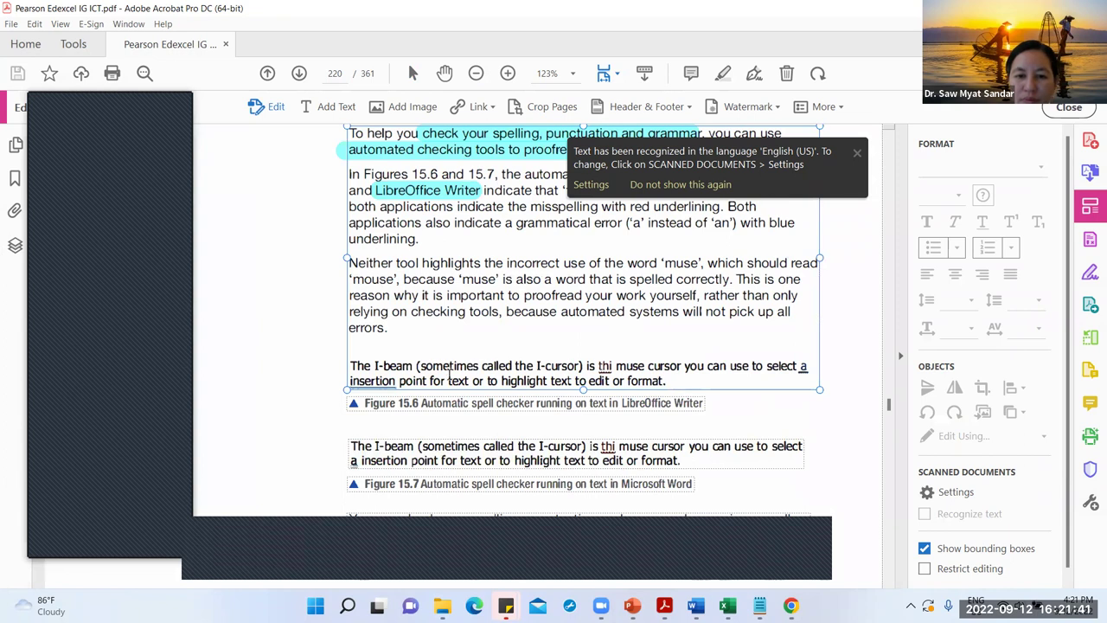
{"action": "left_click_drag", "start_coordinate": [672, 381], "coordinate": [339, 362]}
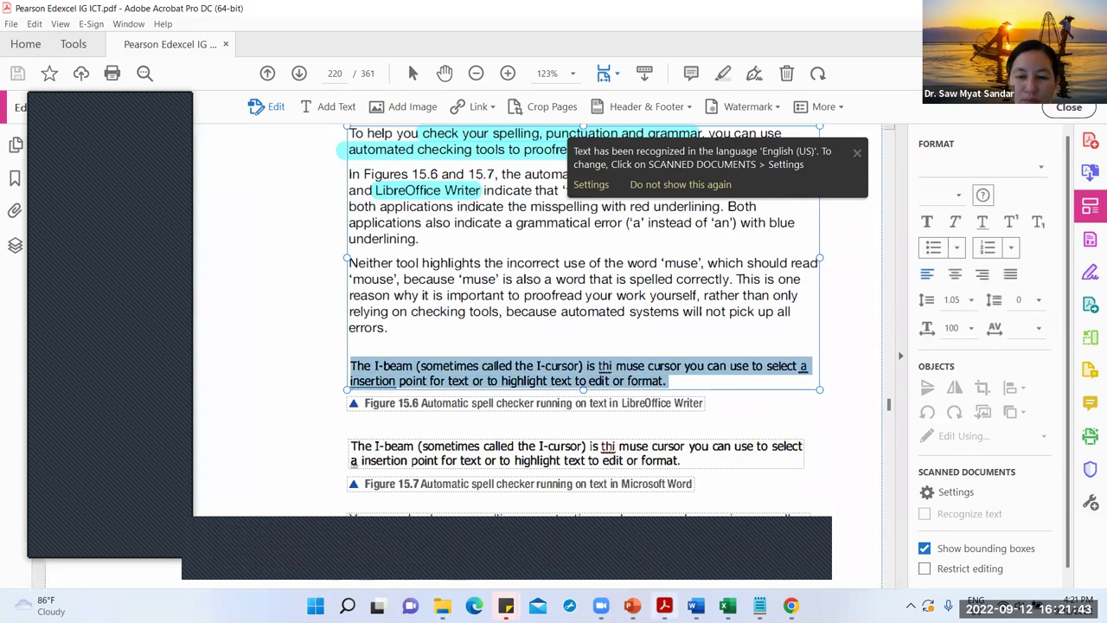
Step: Switch back to the time1_b2 document in Word and paste the copied I-beam sentence below Good morning
{"action": "left_click", "coordinate": [770, 526]}
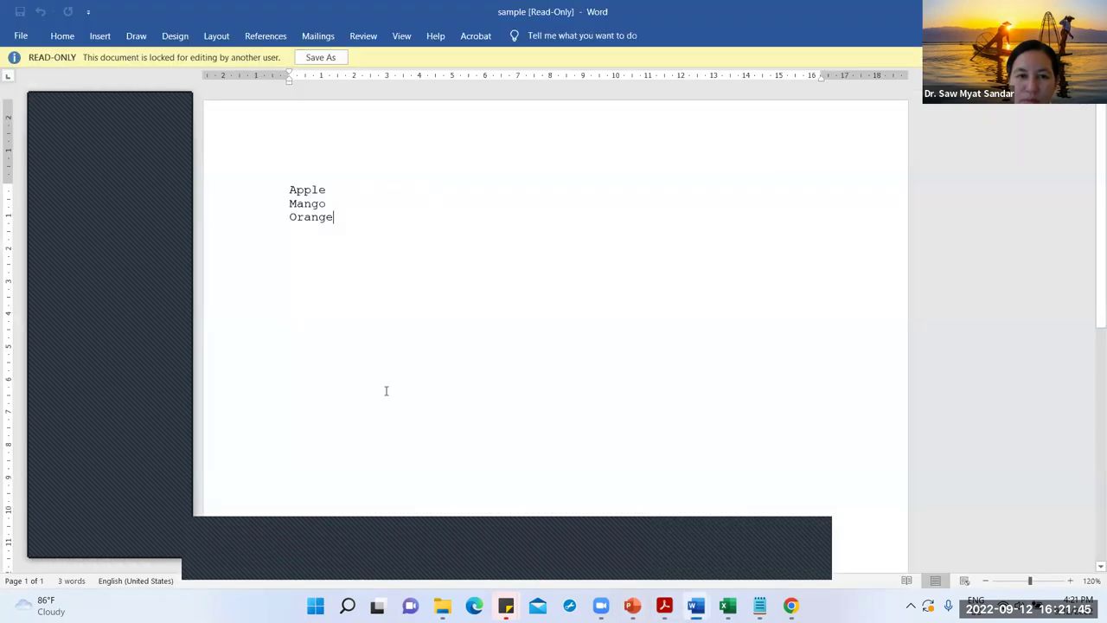
{"action": "key", "text": "alt+Tab"}
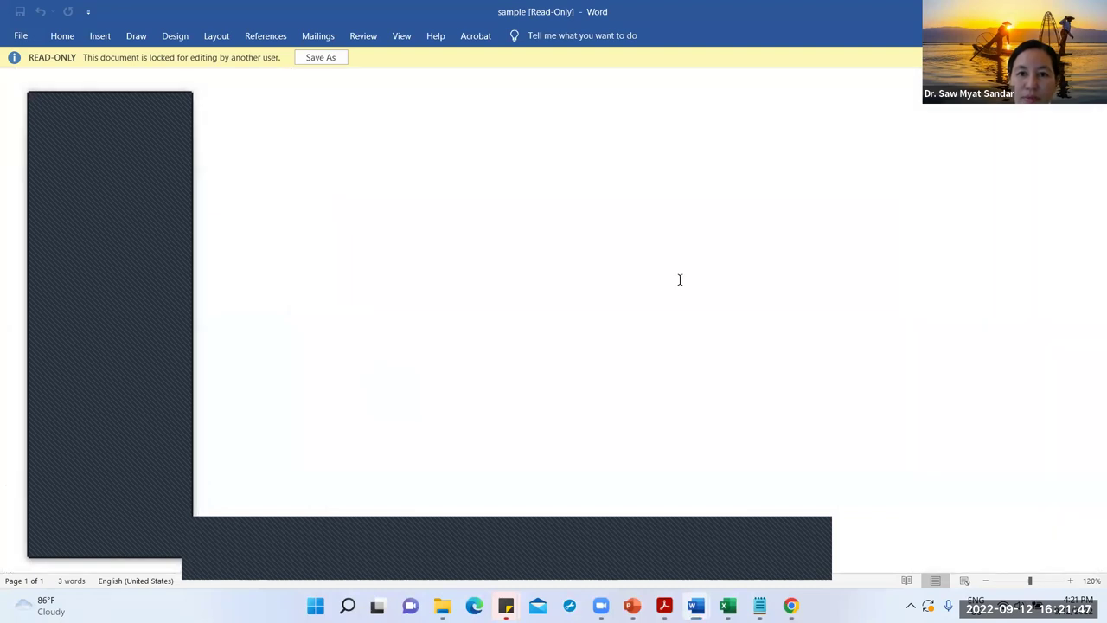
{"action": "key", "text": "alt+Tab"}
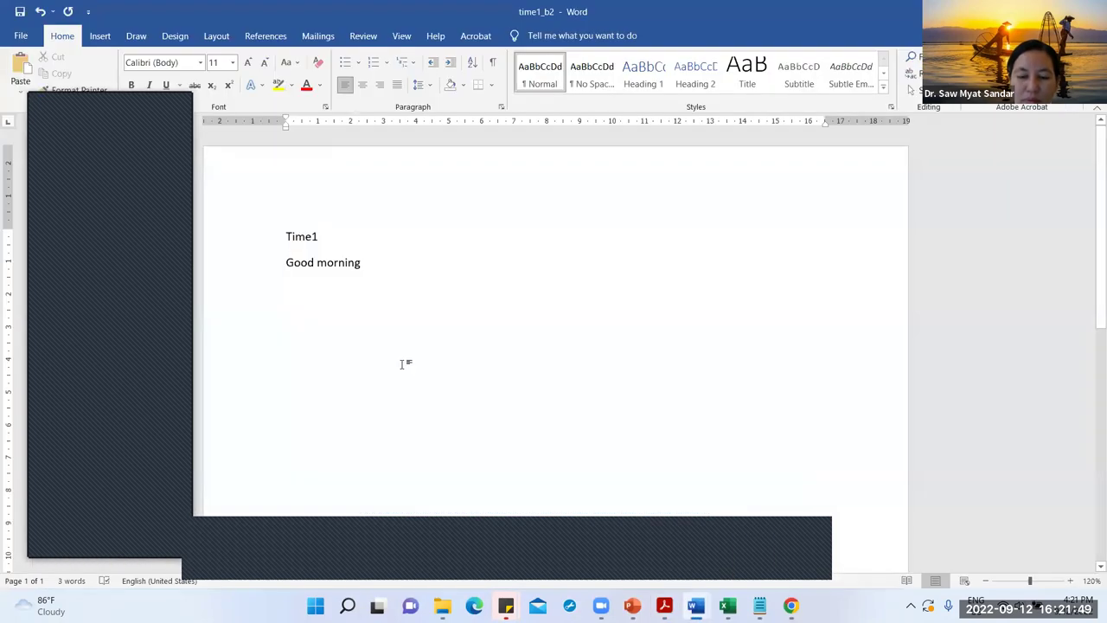
{"action": "type", "text": "The I-beam (sometimes called the I-cursor) is Y!! muse cursor you can use to select.,2. insertion point for text or to highlight text to edit or format."}
{"action": "key", "text": "Return"}
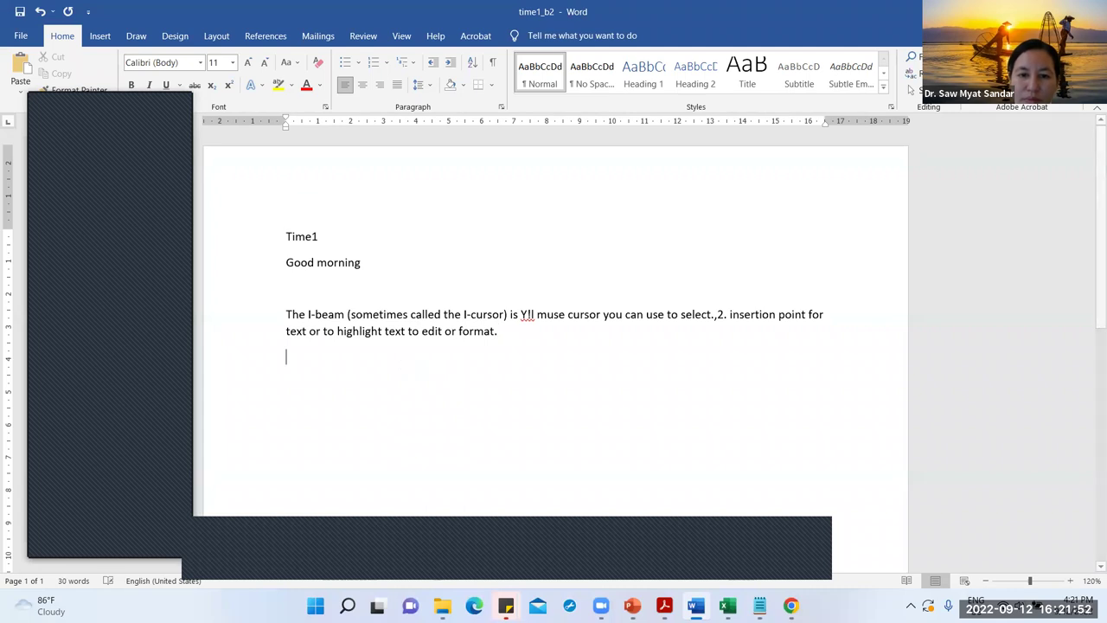
Step: Fix the misread characters in the pasted sentence, entering "thi" before muse and "a" before insertion
{"action": "double_click", "coordinate": [524, 313]}
{"action": "key", "text": "BackSpace"}
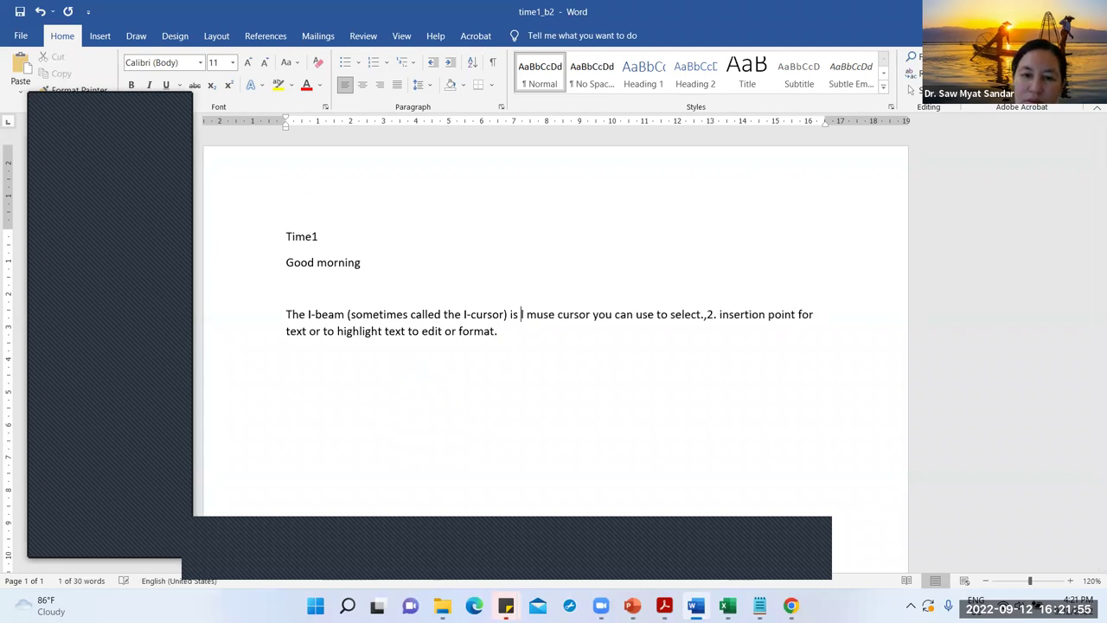
{"action": "type", "text": "thi"}
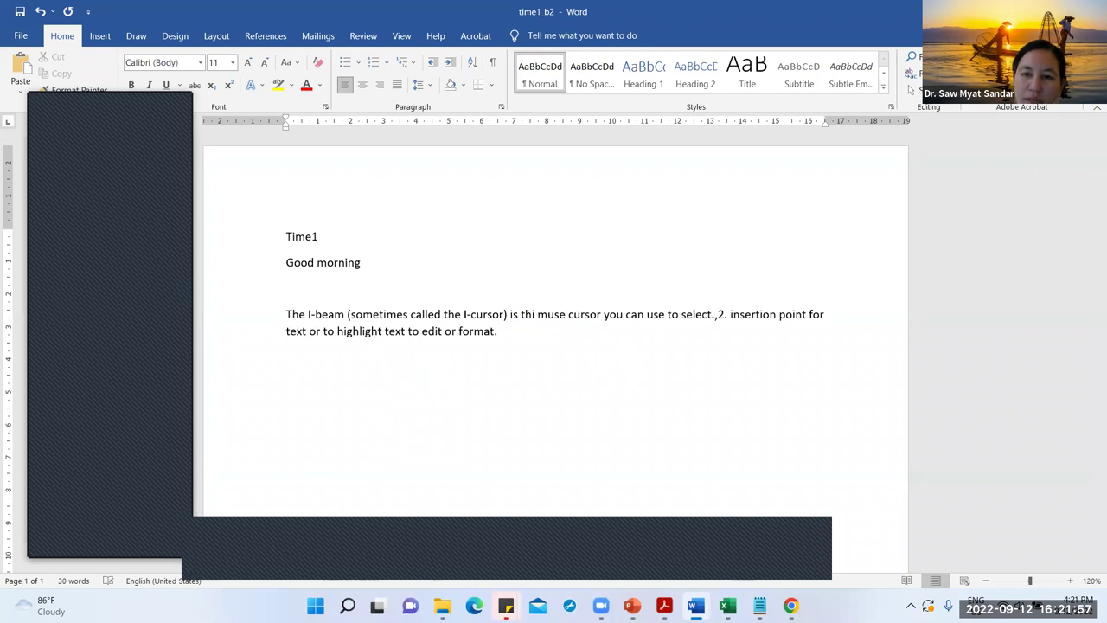
{"action": "left_click", "coordinate": [714, 315]}
{"action": "key", "text": "BackSpace"}
{"action": "key", "text": "BackSpace"}
{"action": "key", "text": "Delete"}
{"action": "key", "text": "Delete"}
{"action": "type", "text": "a"}
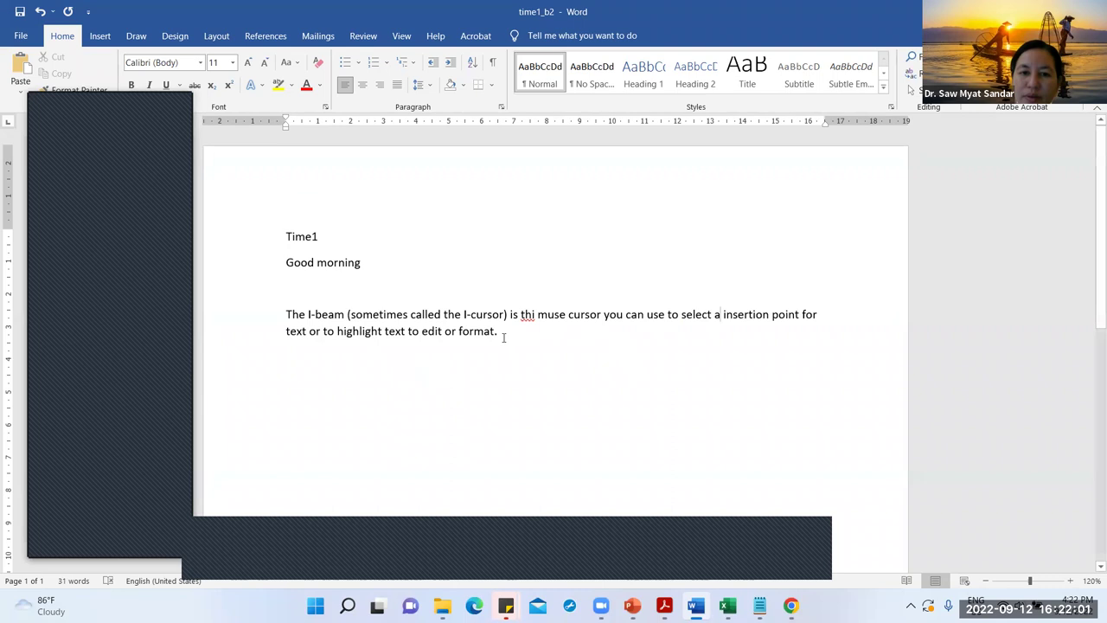
Step: Copy the I-beam paragraph and paste it three times below the original
{"action": "triple_click", "coordinate": [344, 313]}
{"action": "left_click", "coordinate": [338, 382]}
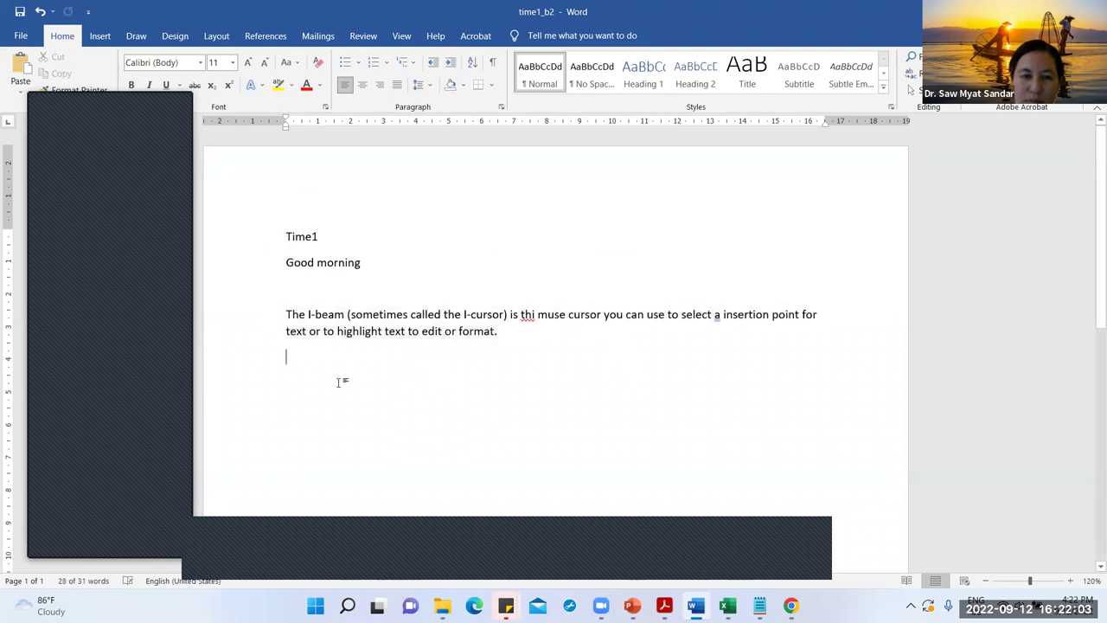
{"action": "key", "text": "ctrl+v"}
{"action": "key", "text": "ctrl+v"}
{"action": "key", "text": "ctrl+v"}
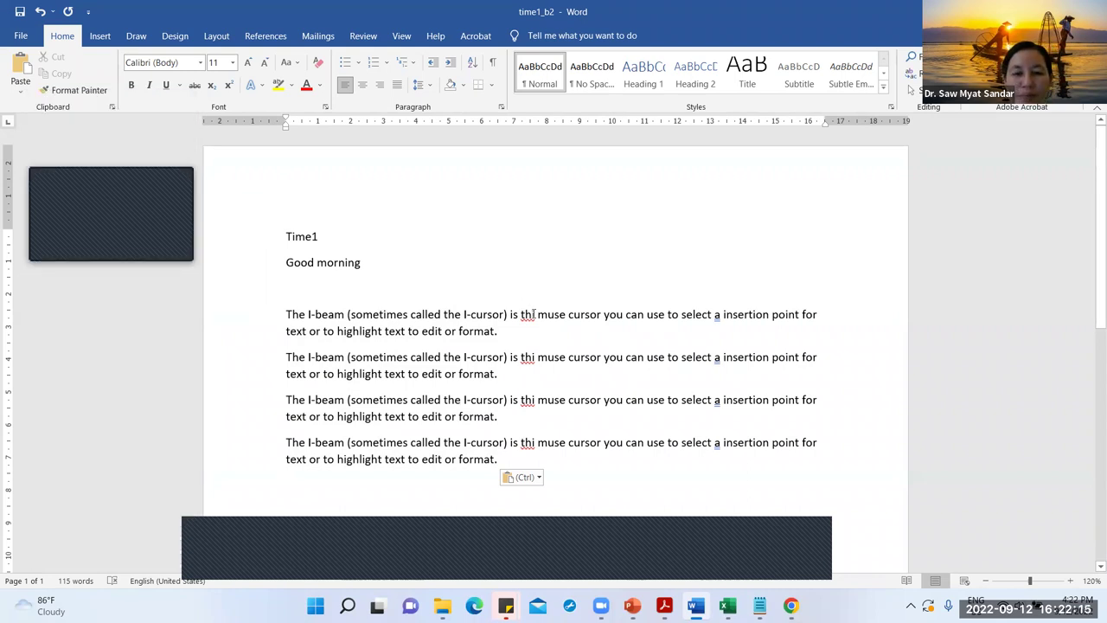
Step: Zoom the document to 190% and view the spelling suggestions for "thi" in the first I-beam sentence
{"action": "left_click", "coordinate": [1071, 580]}
{"action": "left_click", "coordinate": [1072, 580]}
{"action": "left_click", "coordinate": [1071, 580]}
{"action": "left_click", "coordinate": [1071, 580]}
{"action": "left_click", "coordinate": [1071, 580]}
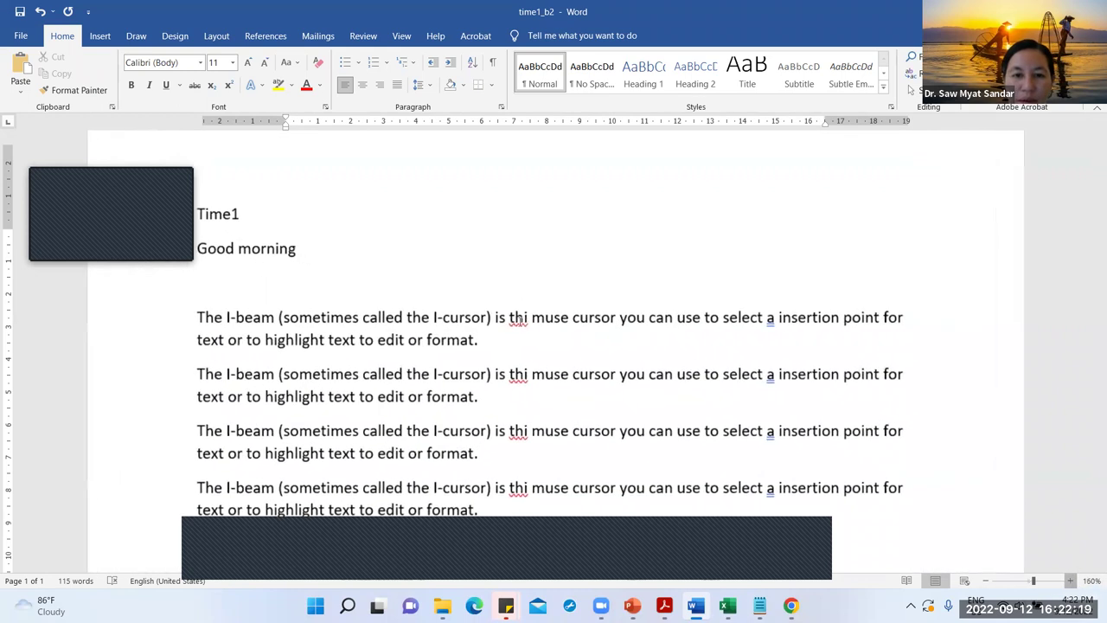
{"action": "left_click", "coordinate": [1071, 580]}
{"action": "left_click", "coordinate": [1072, 580]}
{"action": "right_click", "coordinate": [521, 321]}
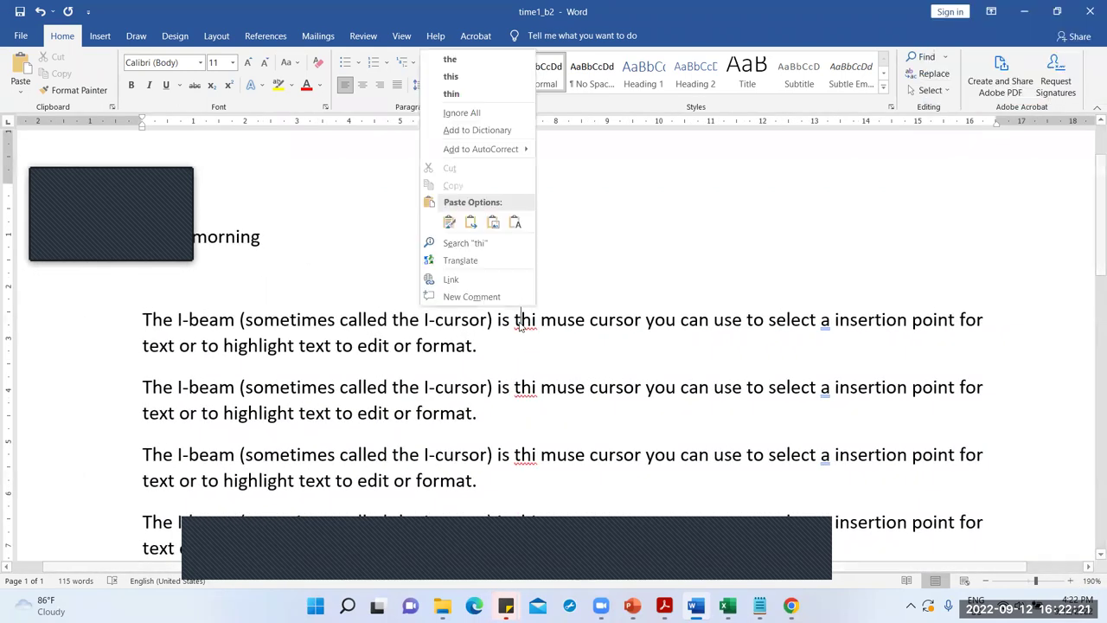
{"action": "key", "text": "Escape"}
{"action": "right_click", "coordinate": [522, 323]}
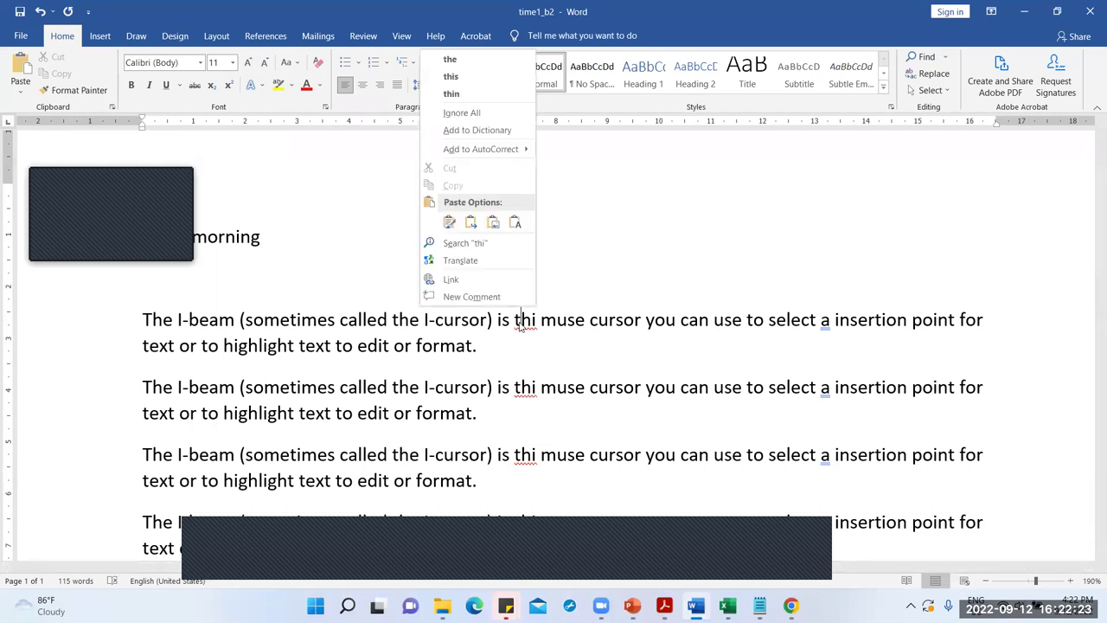
{"action": "key", "text": "Escape"}
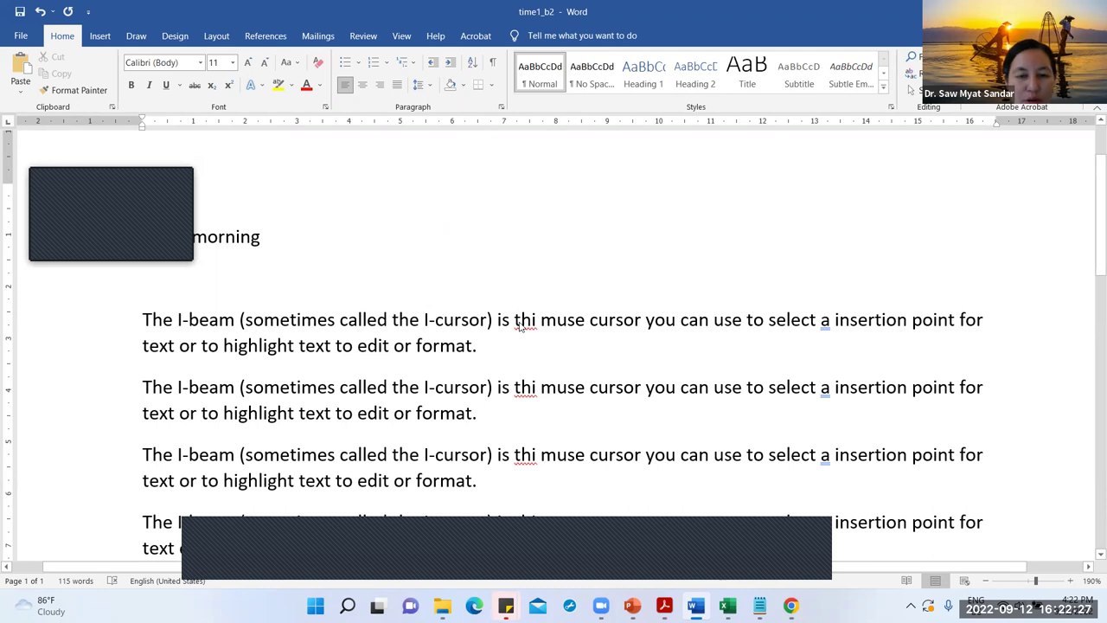
Step: Examine the grammar error at "a insertion" in the first I-beam sentence
{"action": "left_click", "coordinate": [826, 321]}
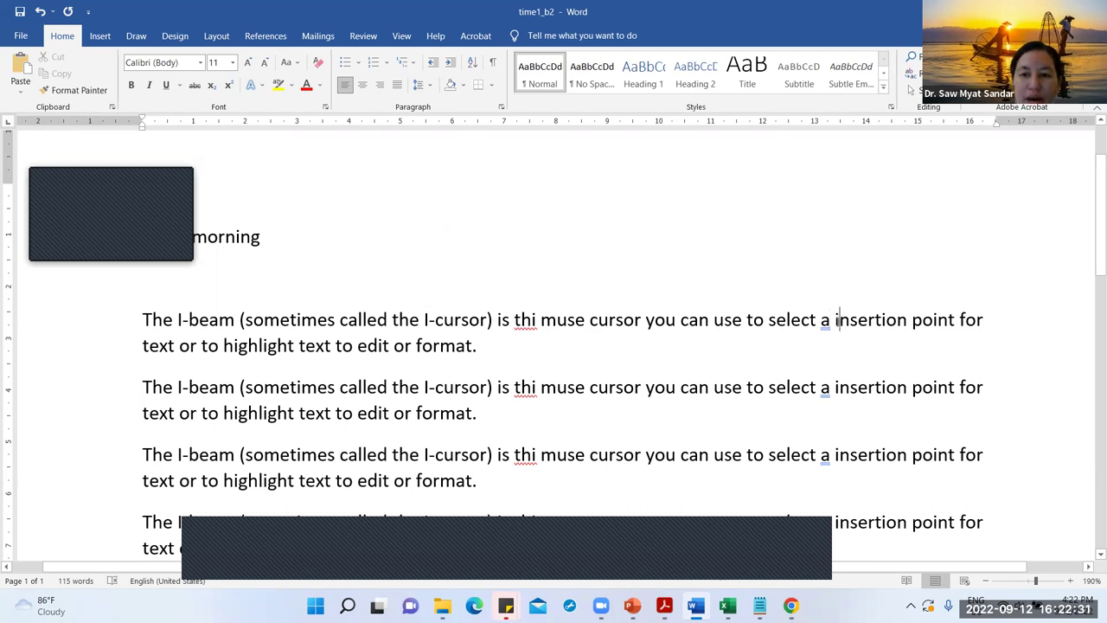
{"action": "left_click_drag", "start_coordinate": [833, 322], "coordinate": [839, 322]}
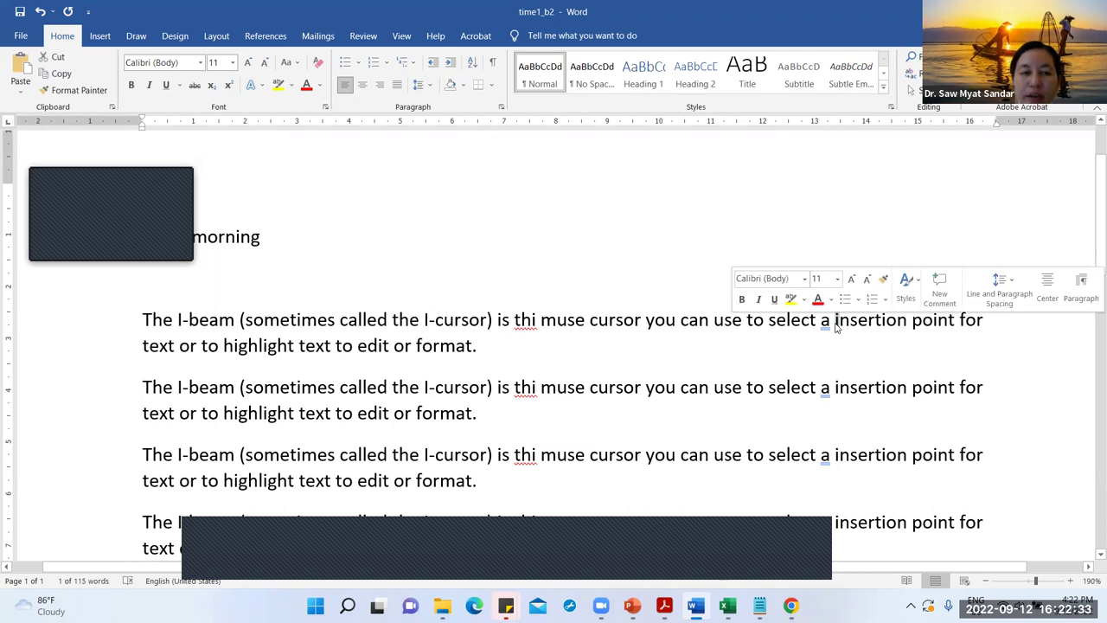
{"action": "left_click", "coordinate": [819, 321]}
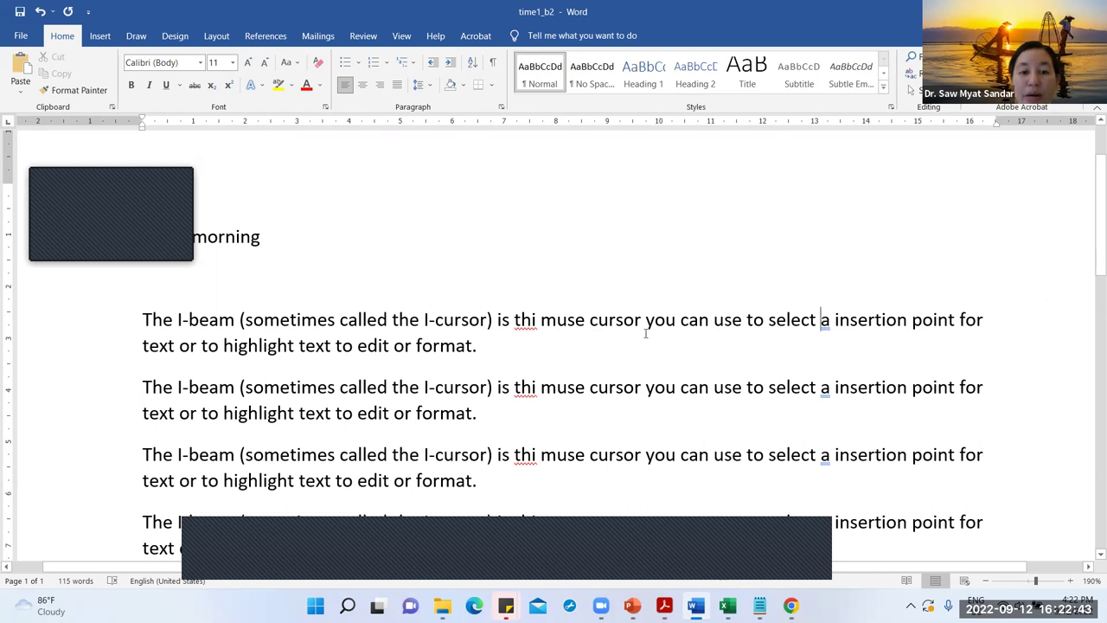
Step: Add "Hello, morning. Hello ,morning." at the end of the first I-beam paragraph
{"action": "left_click", "coordinate": [556, 353]}
{"action": "type", "text": "Hello"}
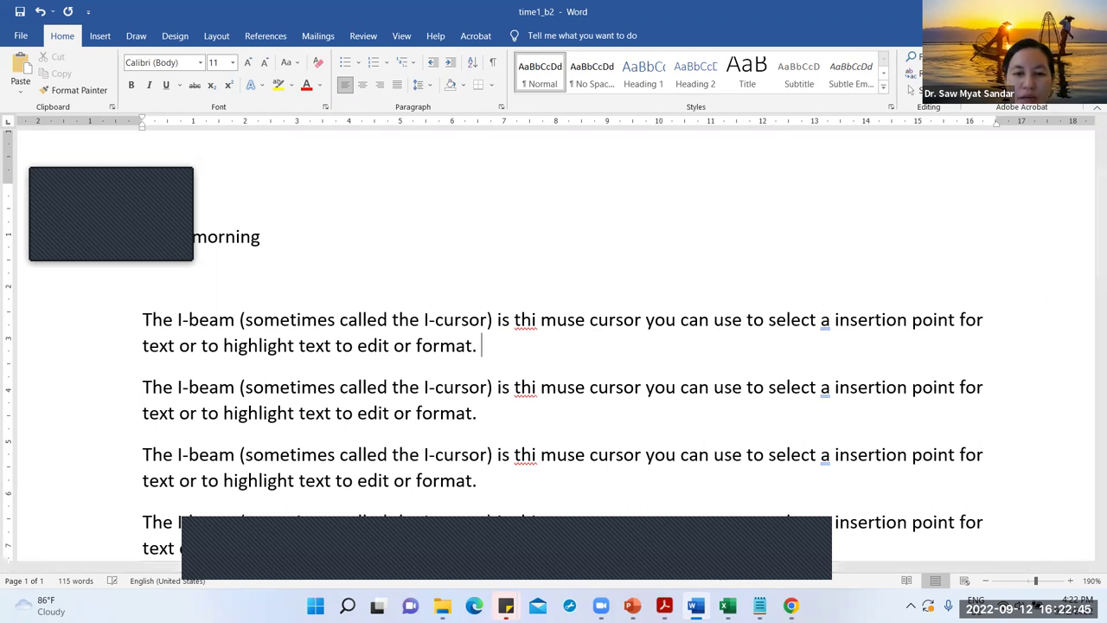
{"action": "type", "text": ", mor"}
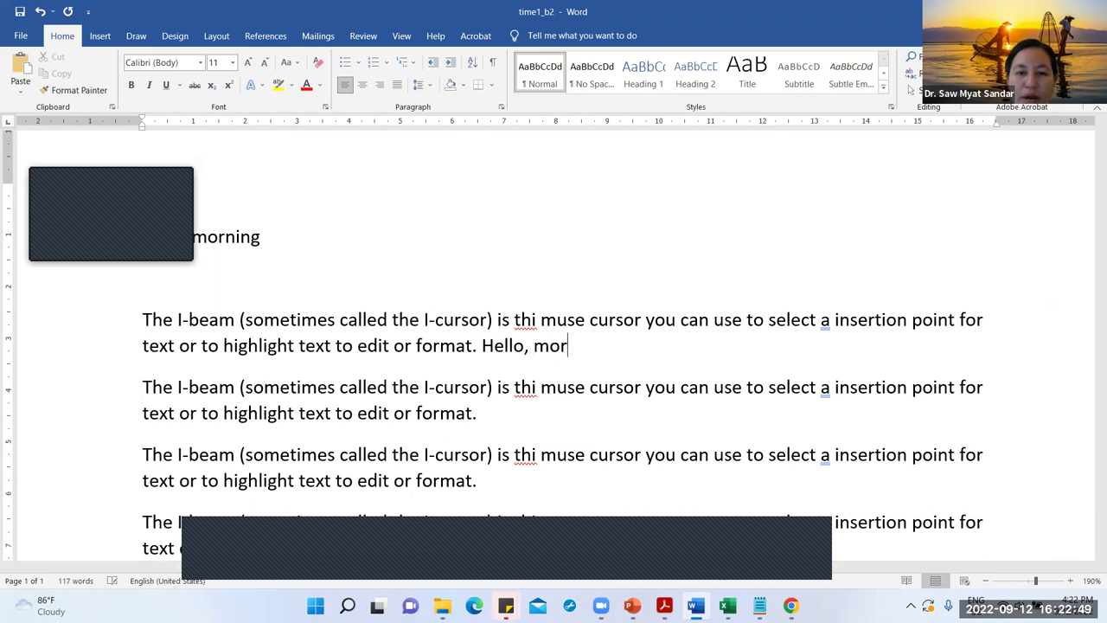
{"action": "type", "text": "ning. Hello"}
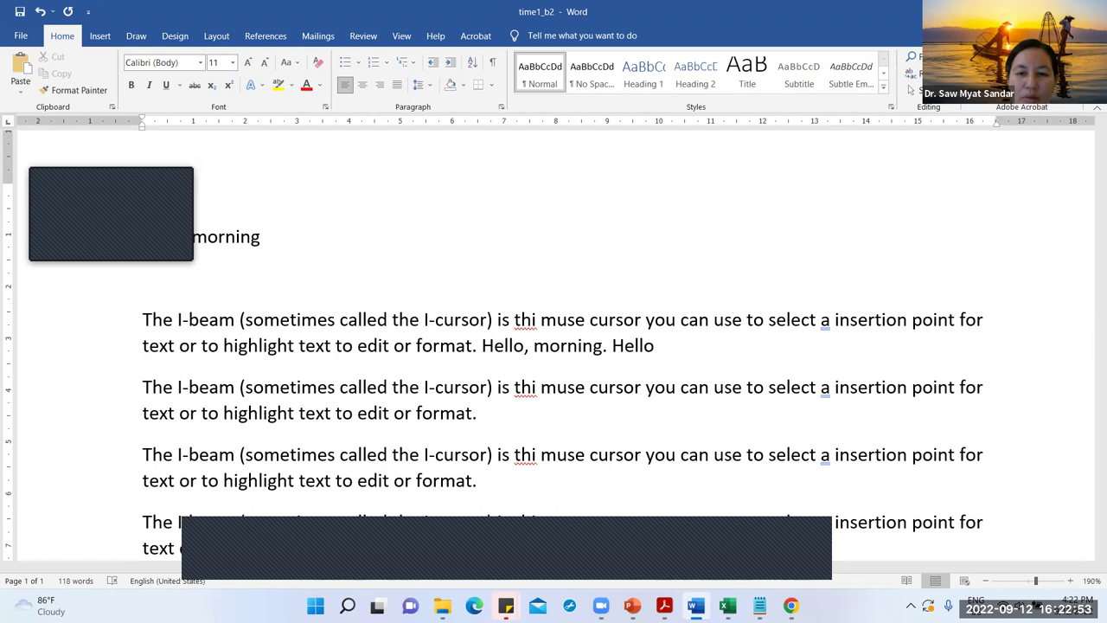
{"action": "type", "text": ",morning."}
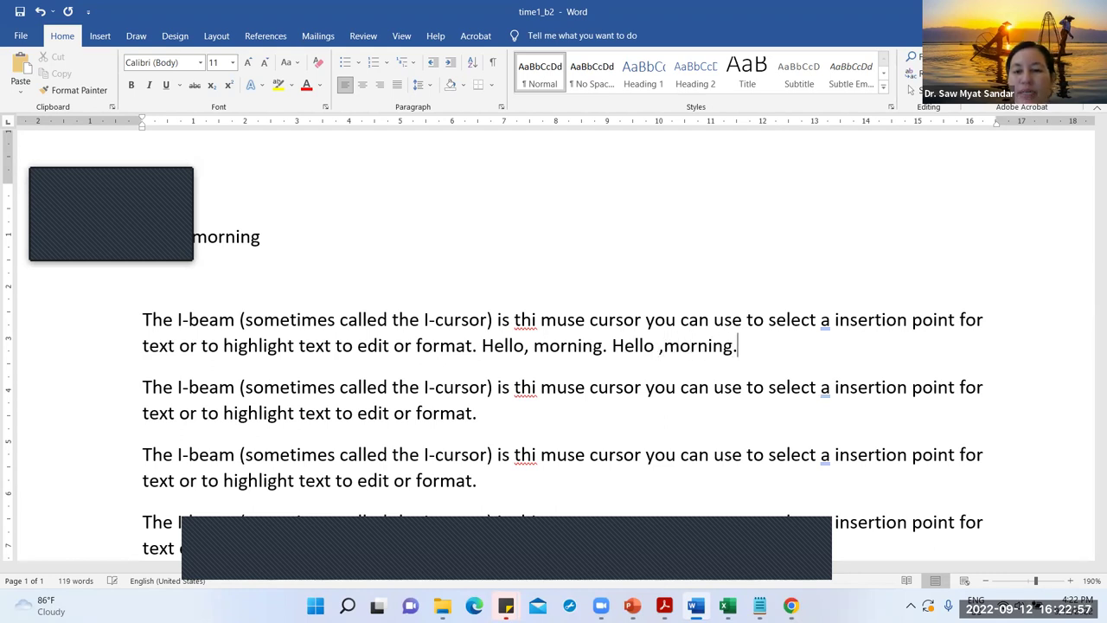
{"action": "scroll", "coordinate": [668, 424], "scroll_direction": "up", "scroll_amount": 1}
{"action": "key", "text": "Down"}
{"action": "key", "text": "Down"}
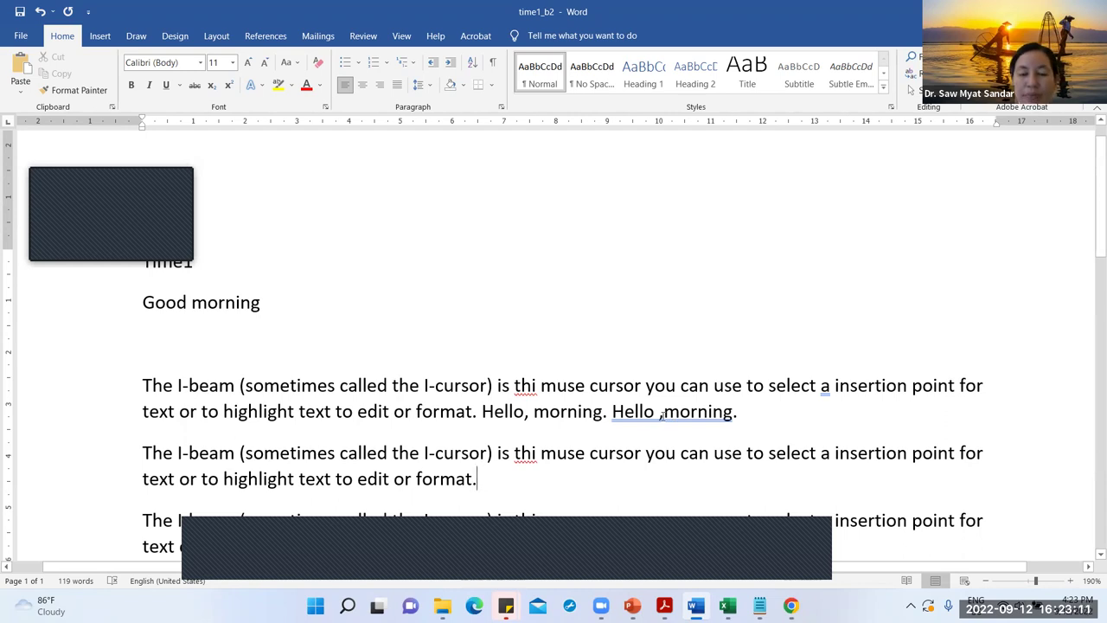
Step: View the correction suggestions for "thi" and for the wrongly punctuated "Hello ,morning" in the first paragraph
{"action": "right_click", "coordinate": [530, 385]}
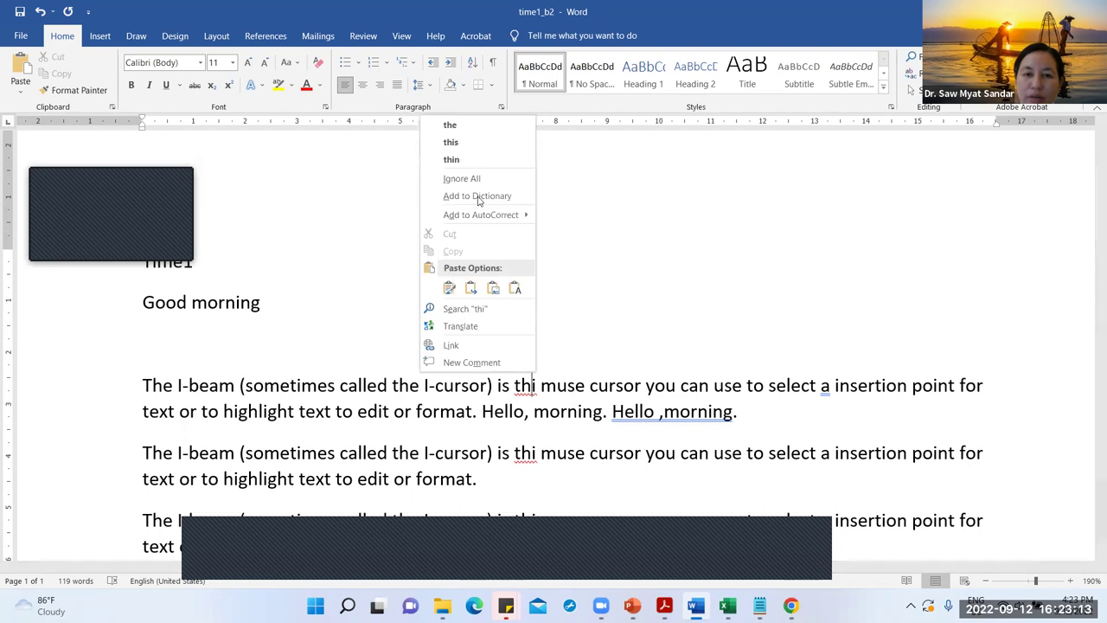
{"action": "left_click", "coordinate": [656, 413]}
{"action": "right_click", "coordinate": [656, 413]}
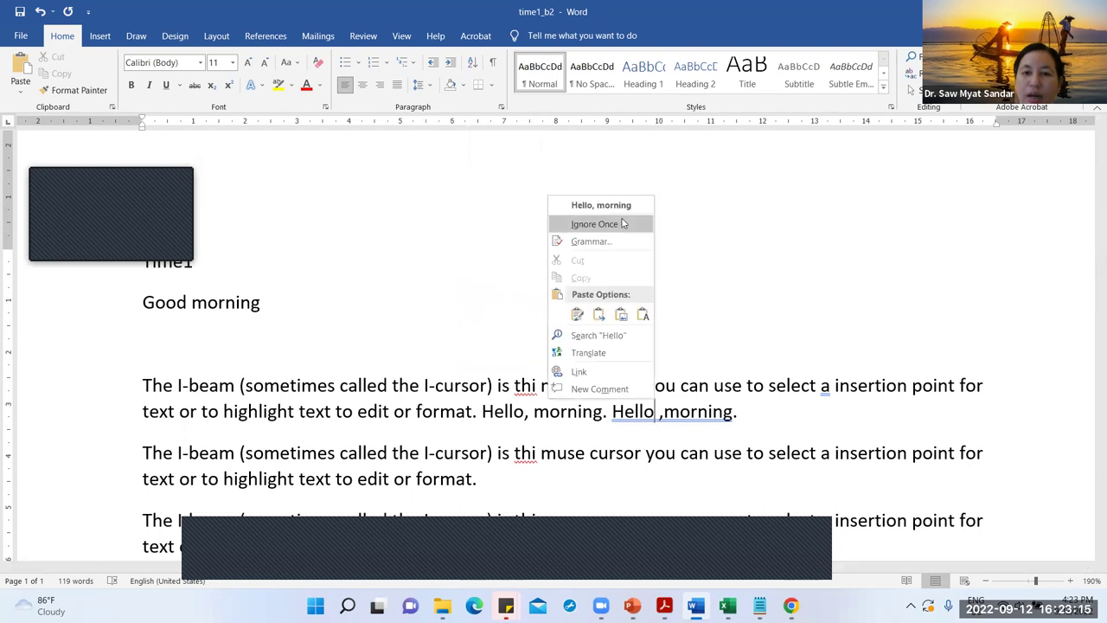
{"action": "key", "text": "Escape"}
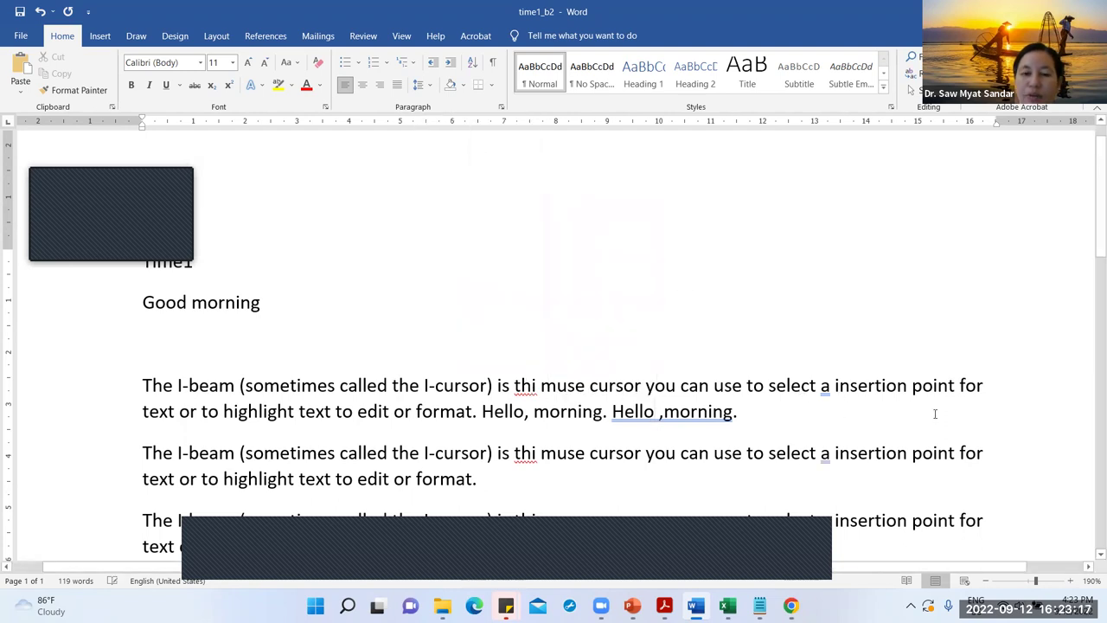
Step: Run the Spelling & Grammar check and replace "thi" in the first I-beam sentence with the suggestion "this"
{"action": "left_click", "coordinate": [364, 37]}
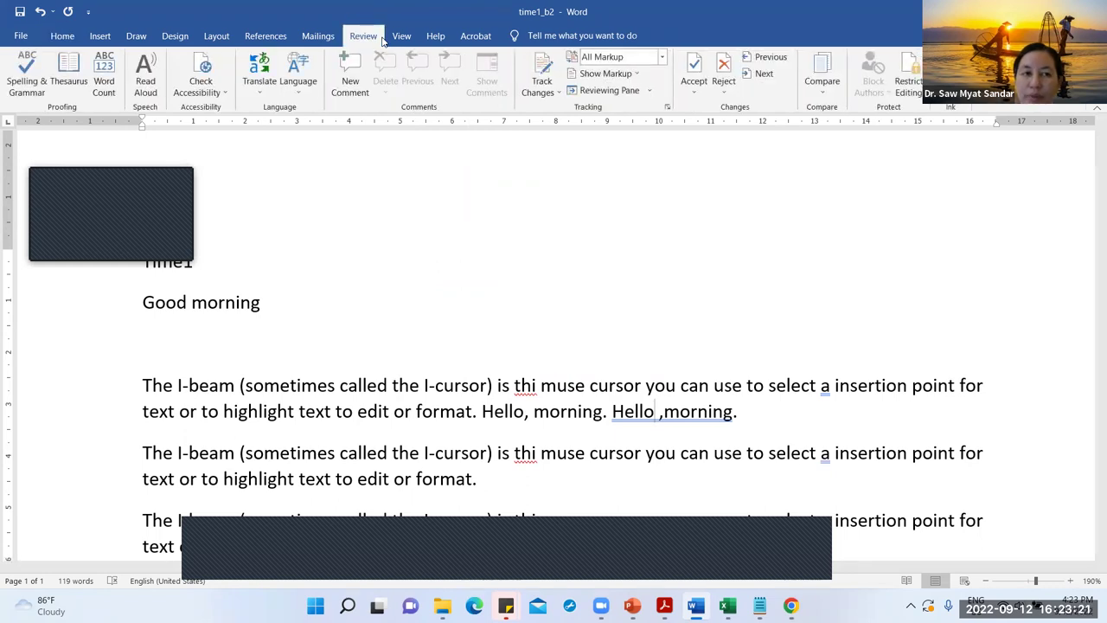
{"action": "left_click", "coordinate": [27, 76]}
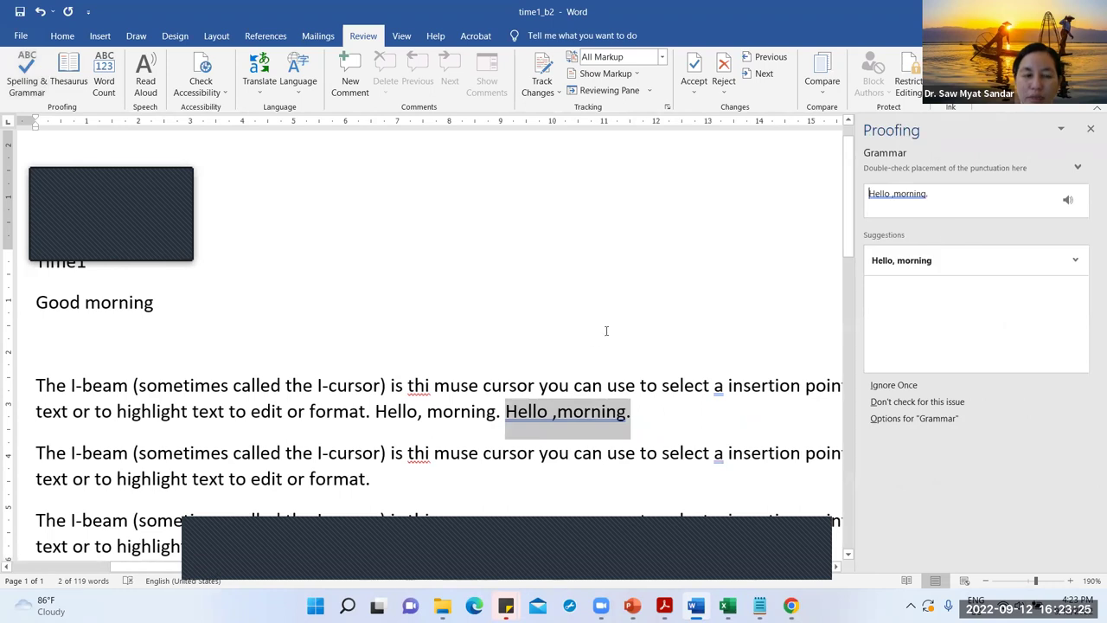
{"action": "left_click", "coordinate": [422, 385]}
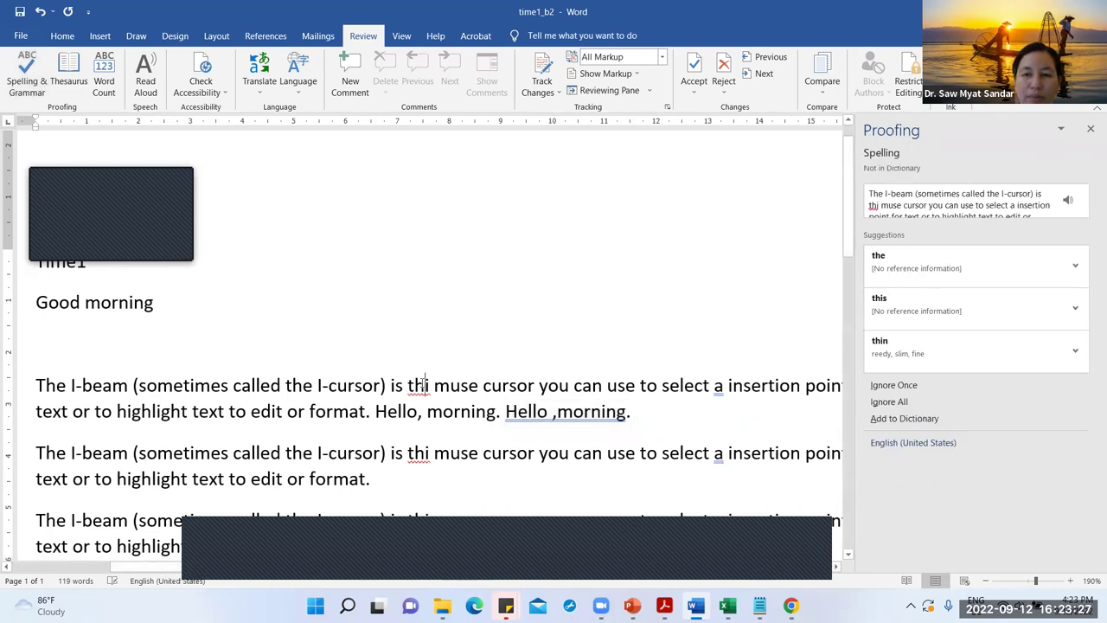
{"action": "double_click", "coordinate": [422, 384]}
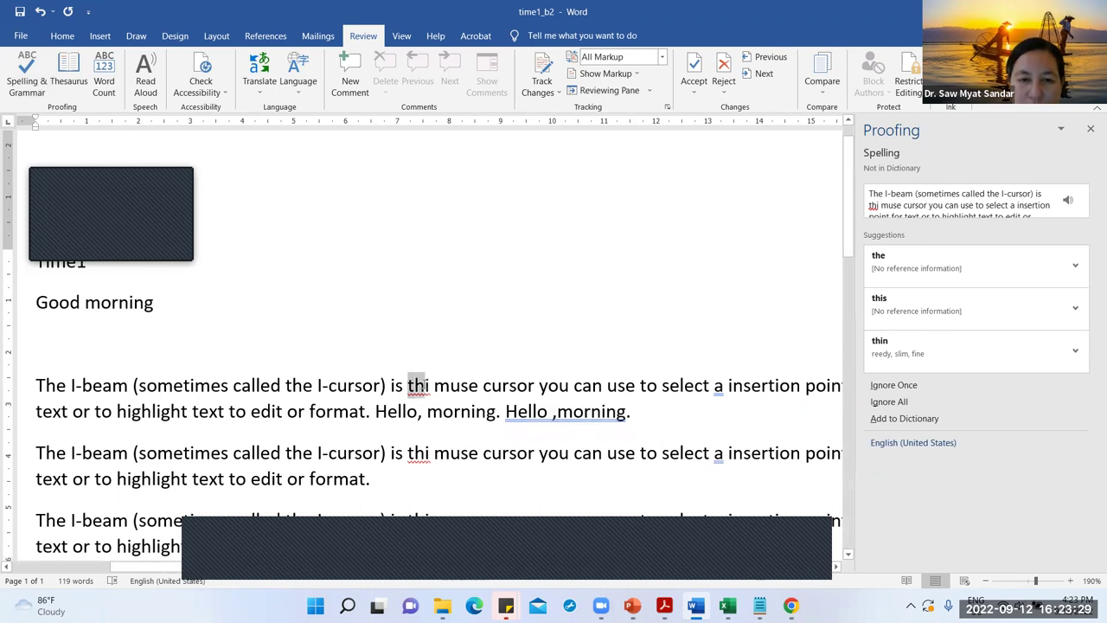
{"action": "left_click", "coordinate": [429, 385]}
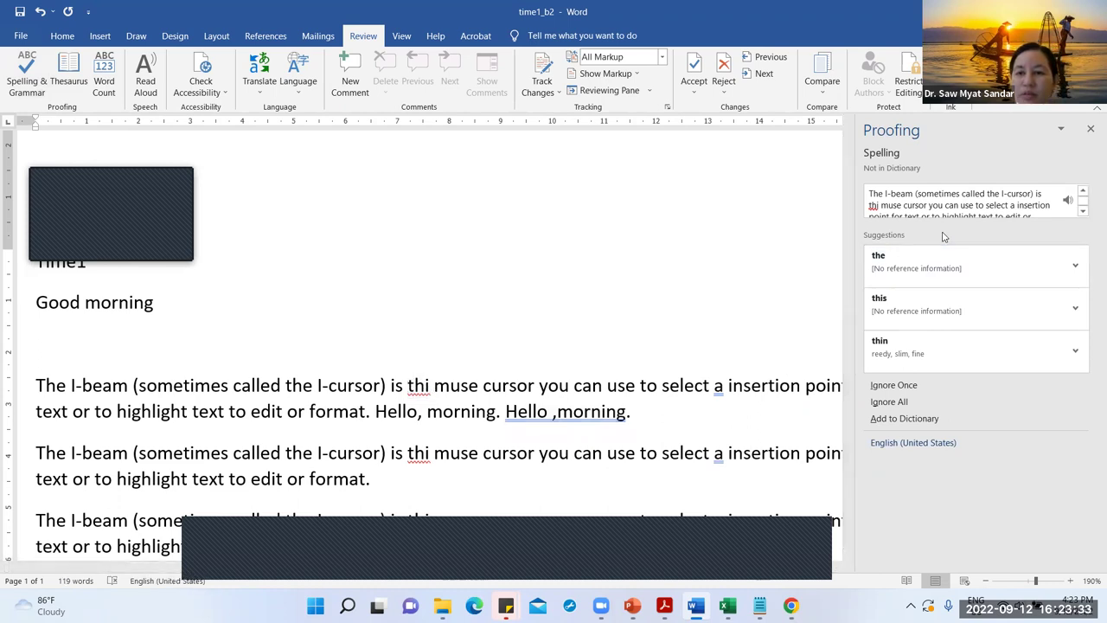
{"action": "left_click", "coordinate": [899, 321]}
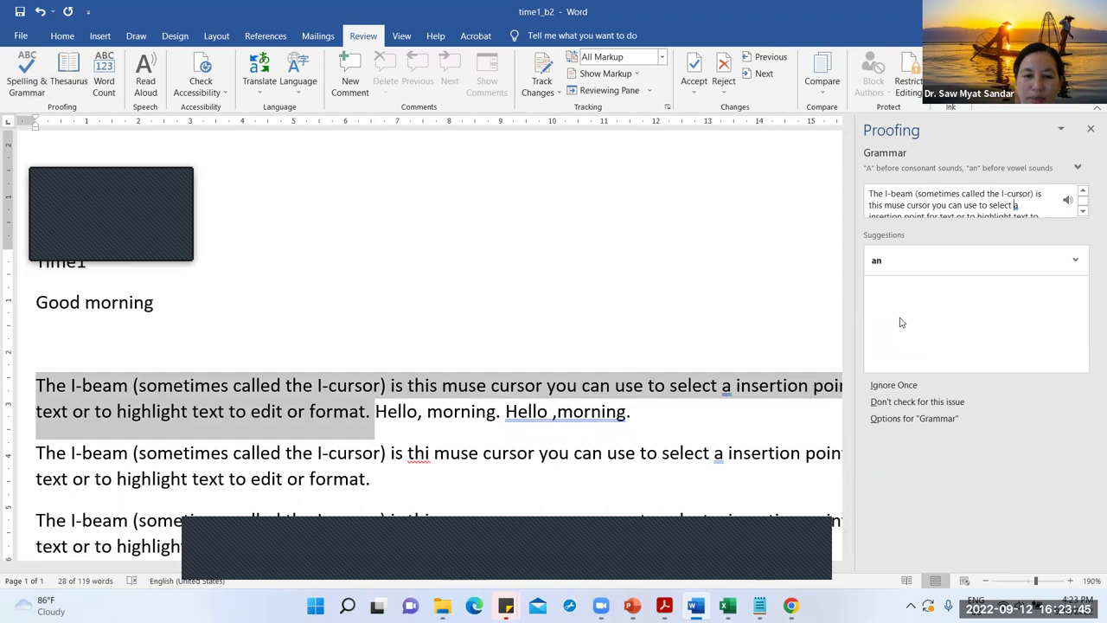
{"action": "left_click", "coordinate": [728, 387]}
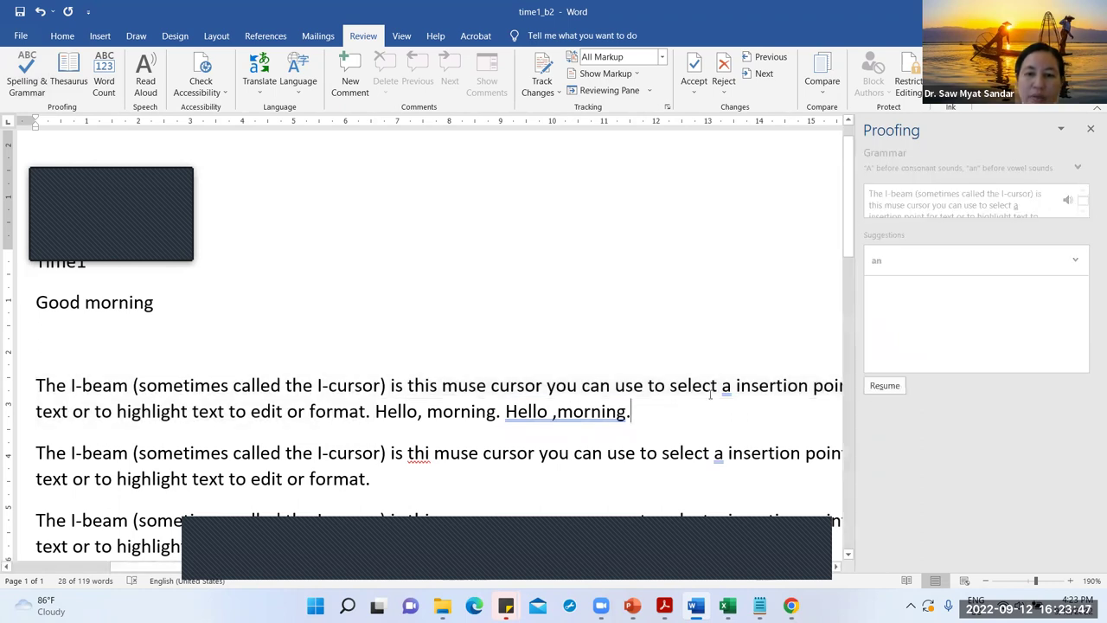
Step: Resume the proofing check and accept the suggestions "an" and "Hello, morning" in the first I-beam paragraph
{"action": "left_click", "coordinate": [885, 385]}
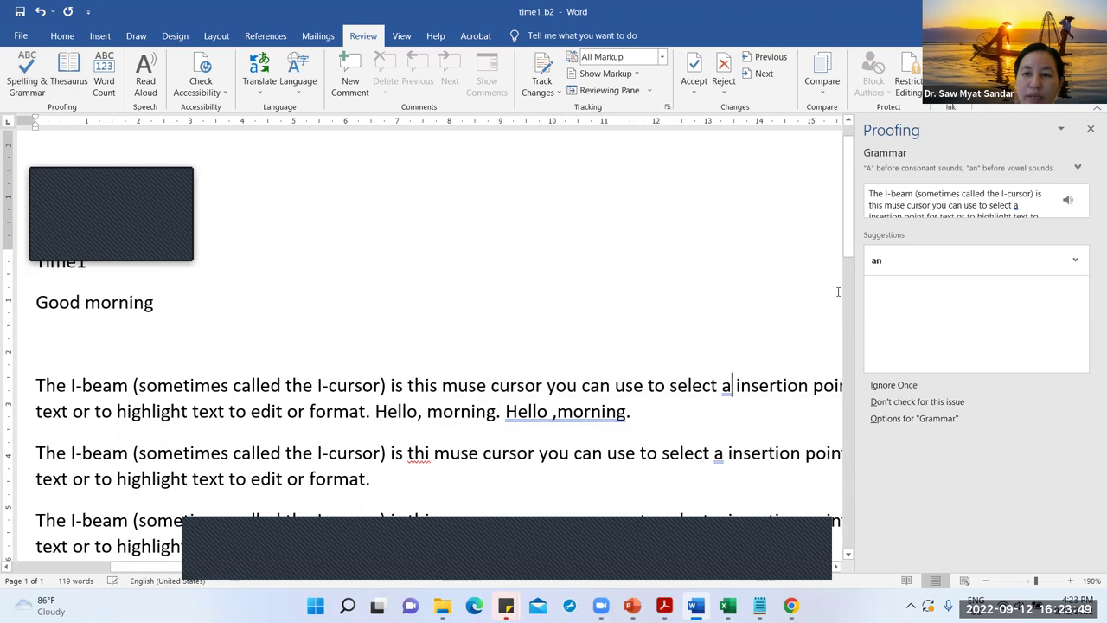
{"action": "left_click", "coordinate": [882, 268]}
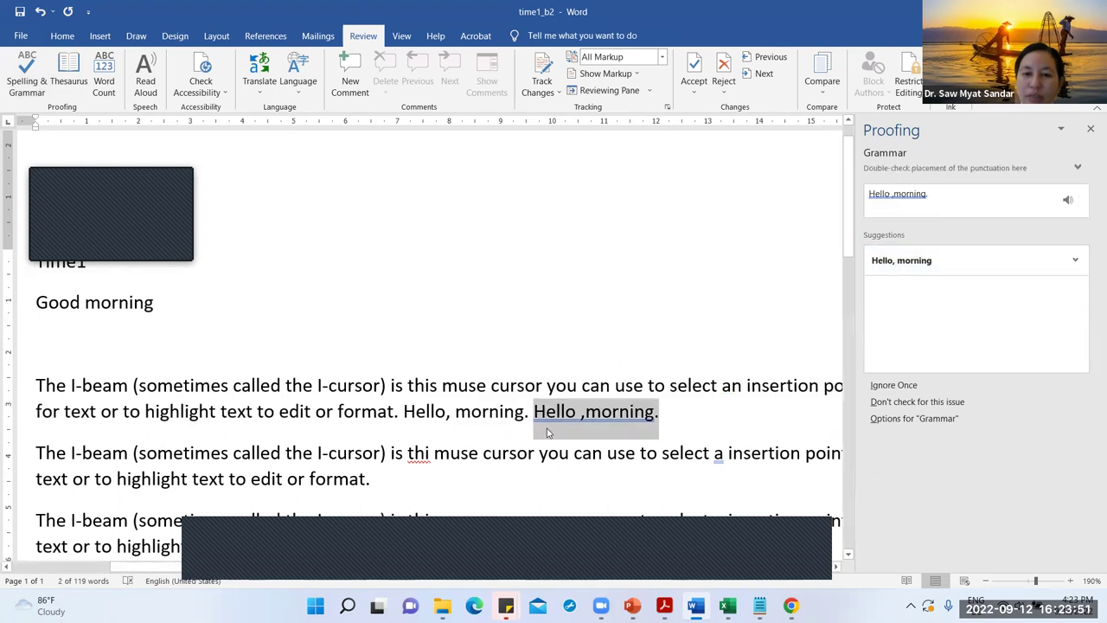
{"action": "left_click", "coordinate": [914, 265]}
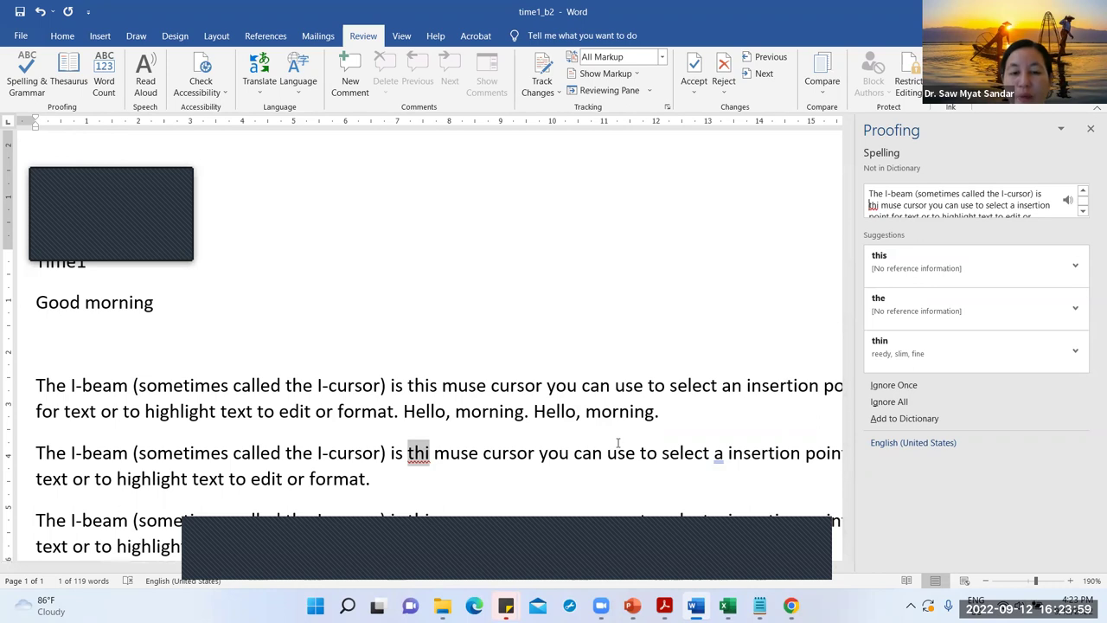
Step: Add a personal name missing from the dictionary on its own line below the last I-beam paragraph
{"action": "scroll", "coordinate": [473, 444], "scroll_direction": "down", "scroll_amount": 1}
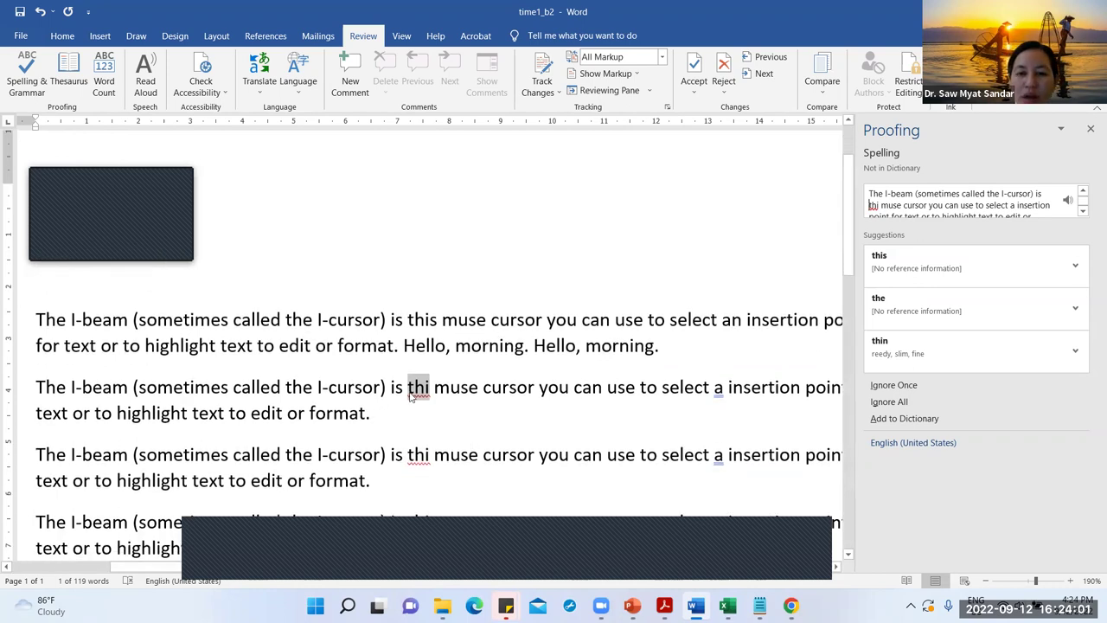
{"action": "scroll", "coordinate": [412, 396], "scroll_direction": "down", "scroll_amount": 3}
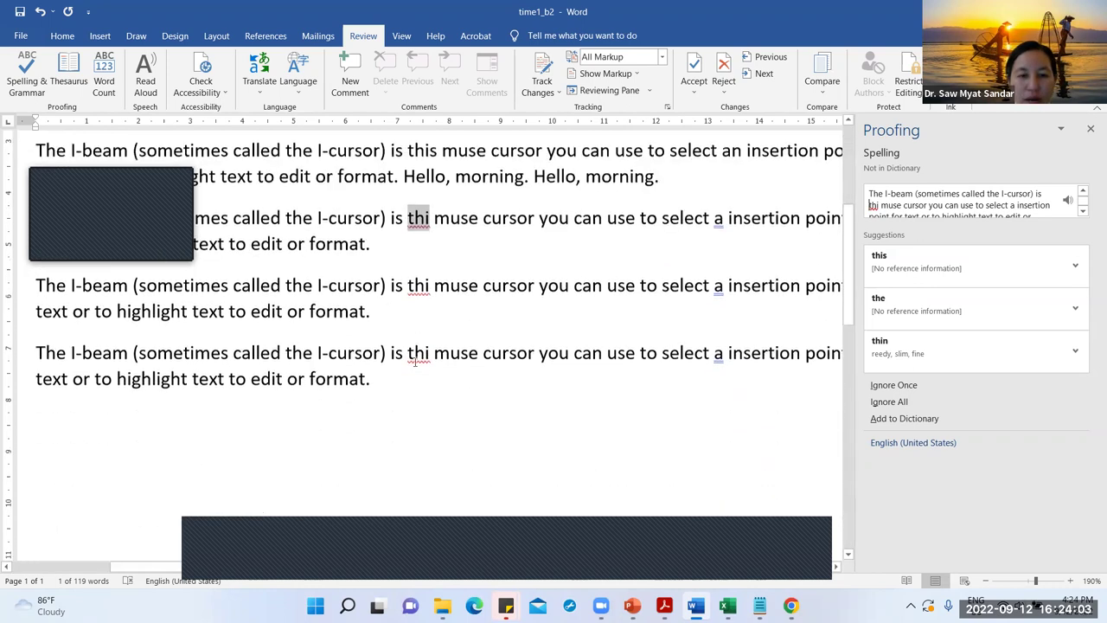
{"action": "left_click", "coordinate": [415, 357]}
{"action": "key", "text": "Return"}
{"action": "key", "text": "Return"}
{"action": "type", "text": "Nandar"}
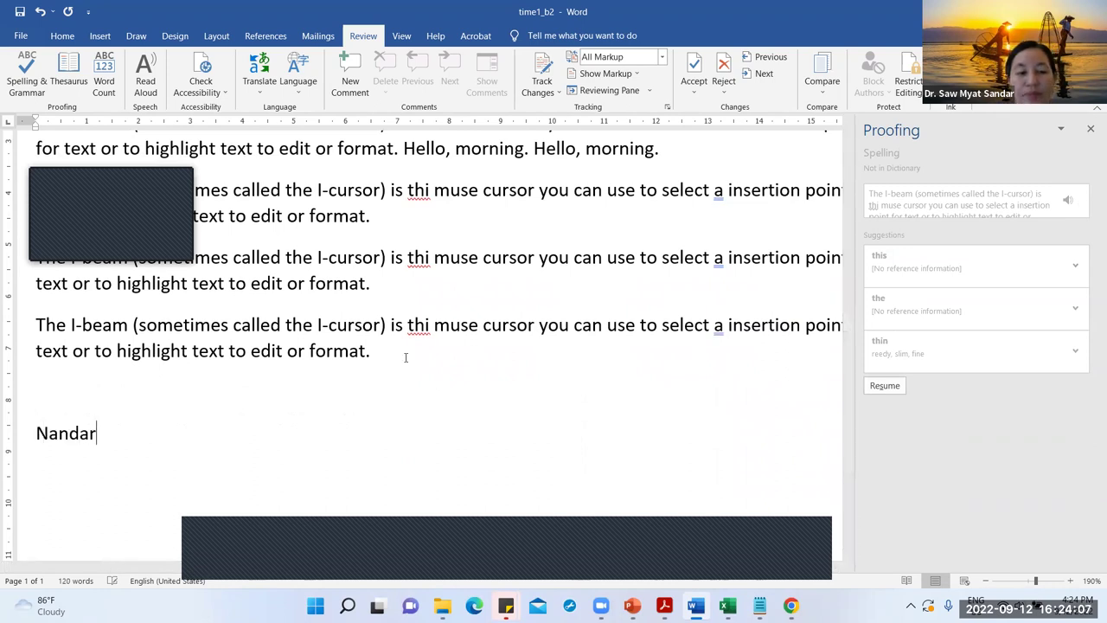
{"action": "key", "text": "Return"}
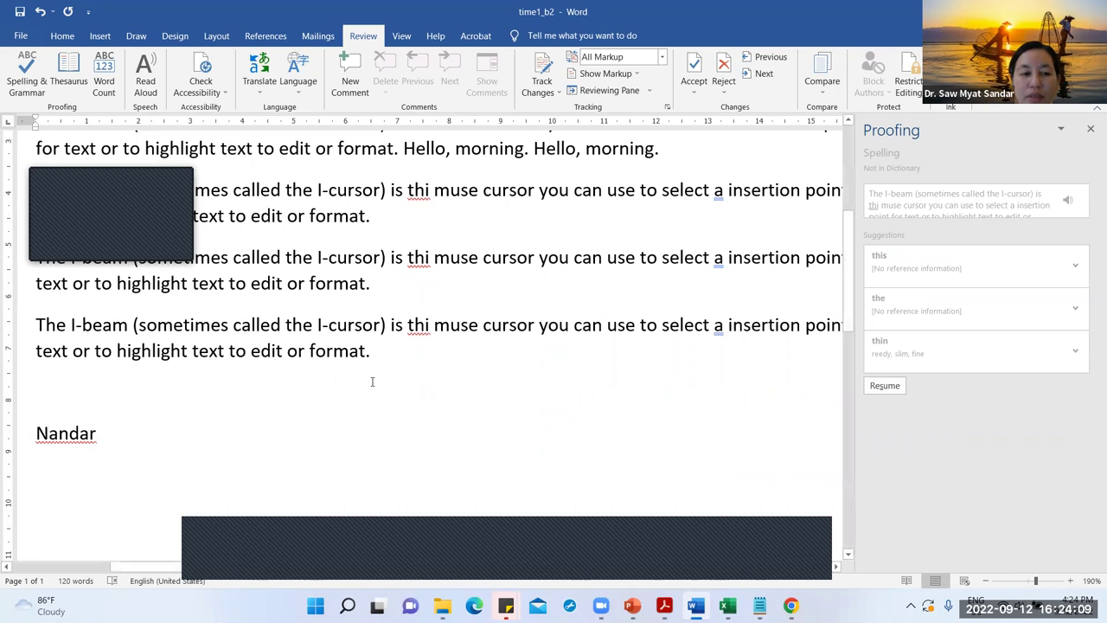
Step: View the spelling suggestions for the added name and ignore the error once
{"action": "left_click", "coordinate": [68, 433]}
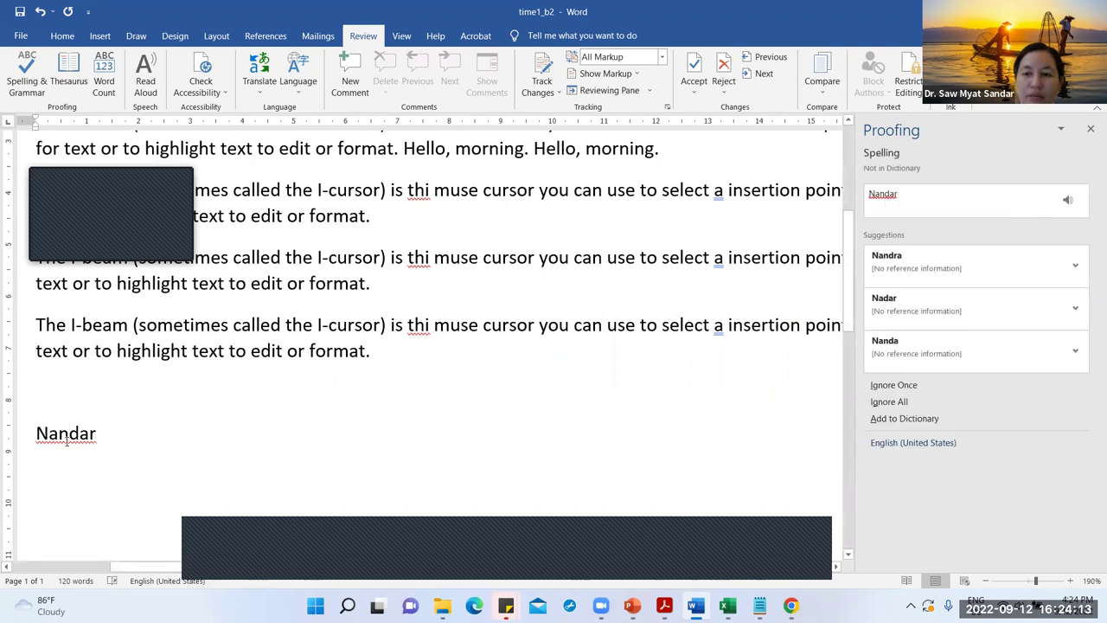
{"action": "left_click", "coordinate": [101, 438]}
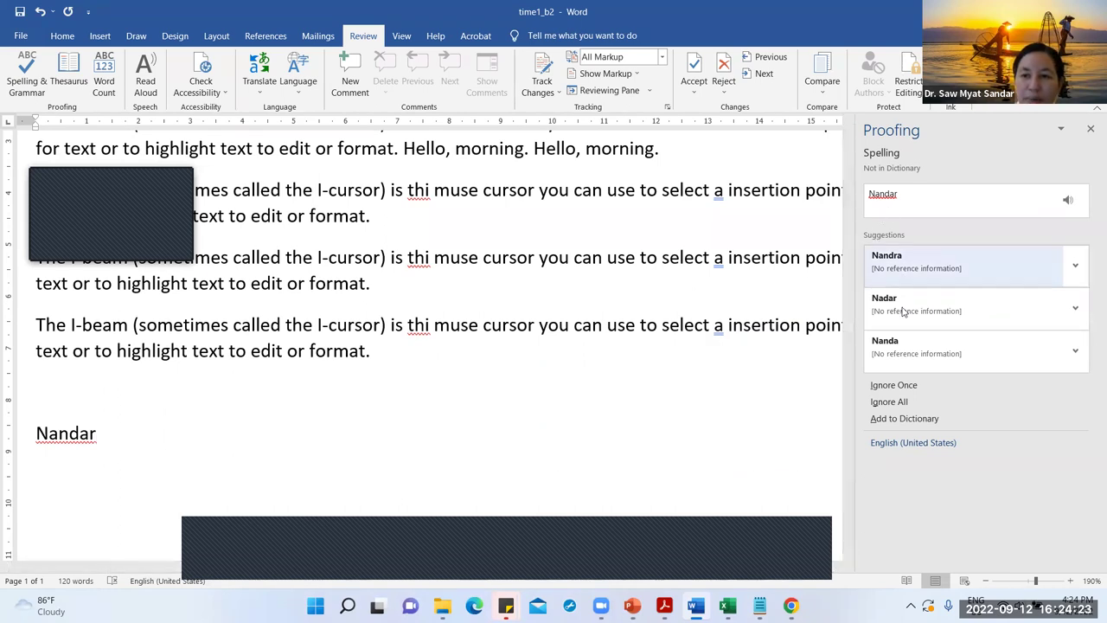
{"action": "left_click", "coordinate": [897, 391]}
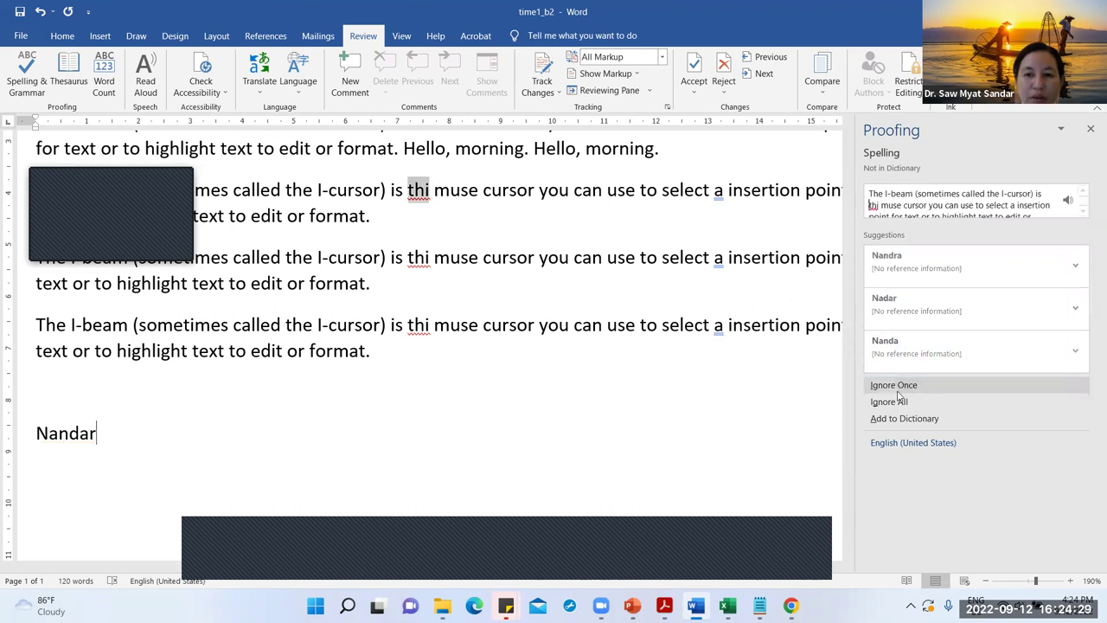
Step: Repeat the same name on two more lines below the first one
{"action": "left_click", "coordinate": [139, 429]}
{"action": "key", "text": "Return"}
{"action": "type", "text": "Nandar"}
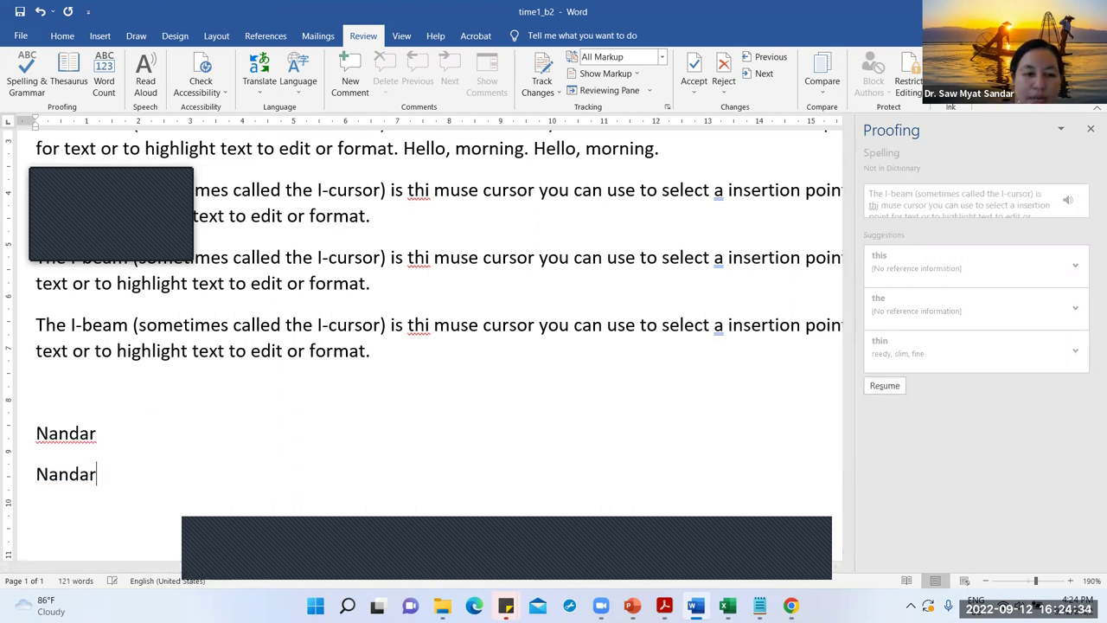
{"action": "key", "text": "Return"}
{"action": "type", "text": "Nandar"}
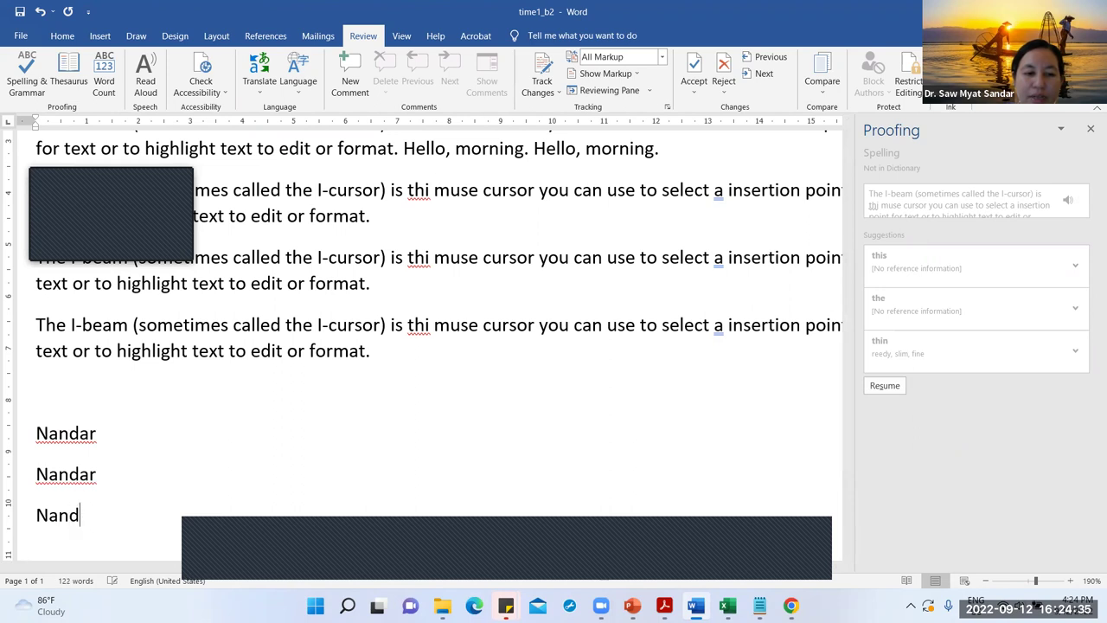
Step: Ignore all spelling errors for the repeated name in the three lines
{"action": "left_click", "coordinate": [124, 473]}
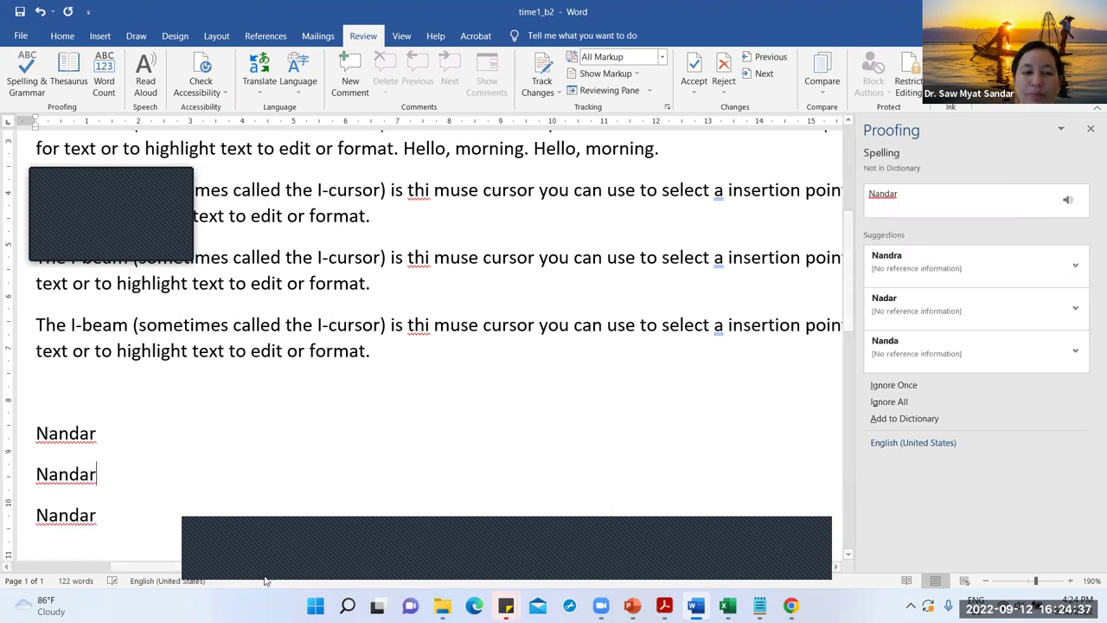
{"action": "left_click_drag", "start_coordinate": [123, 524], "coordinate": [34, 427]}
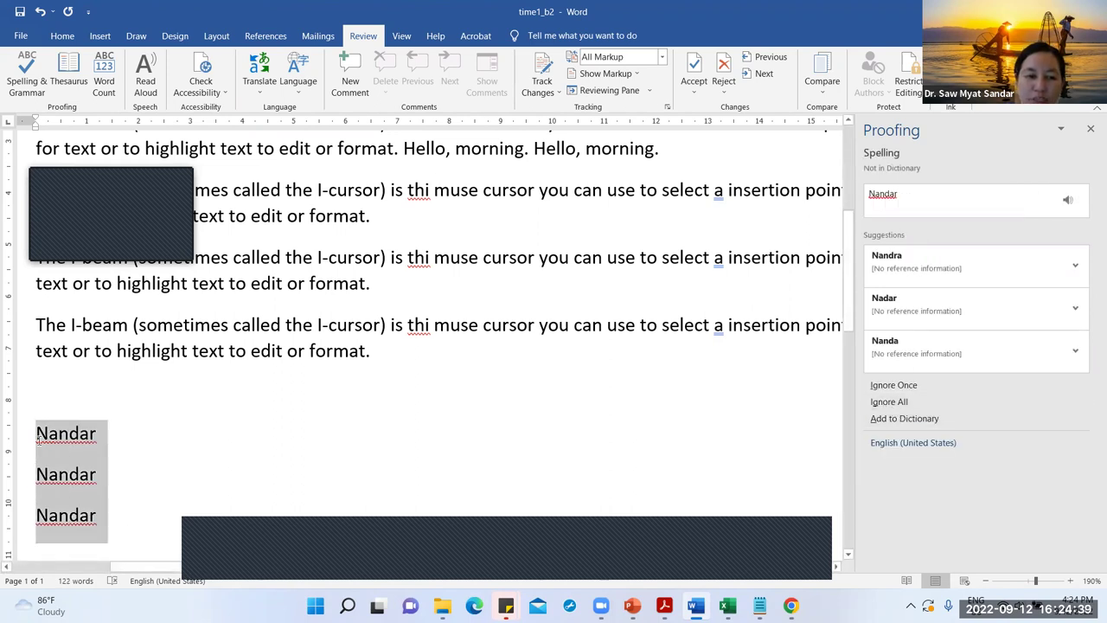
{"action": "left_click", "coordinate": [869, 385]}
{"action": "left_click", "coordinate": [875, 402]}
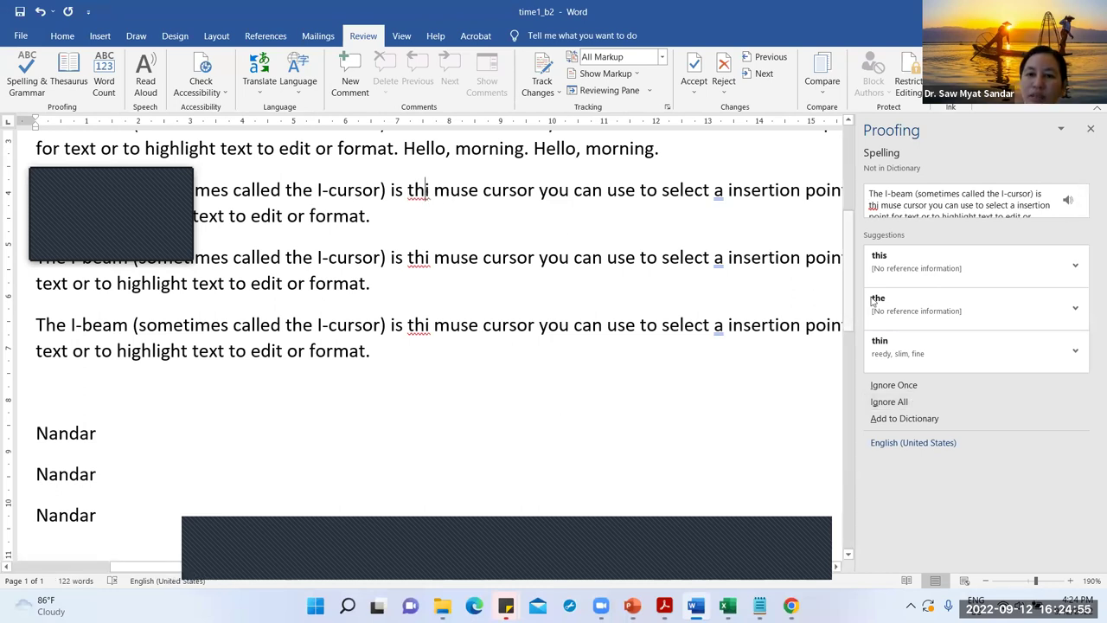
Step: Replace "thi" with the suggestion "this" in the three remaining I-beam paragraphs
{"action": "left_click", "coordinate": [890, 262]}
{"action": "left_click", "coordinate": [910, 272]}
{"action": "left_click", "coordinate": [911, 272]}
{"action": "left_click", "coordinate": [633, 485]}
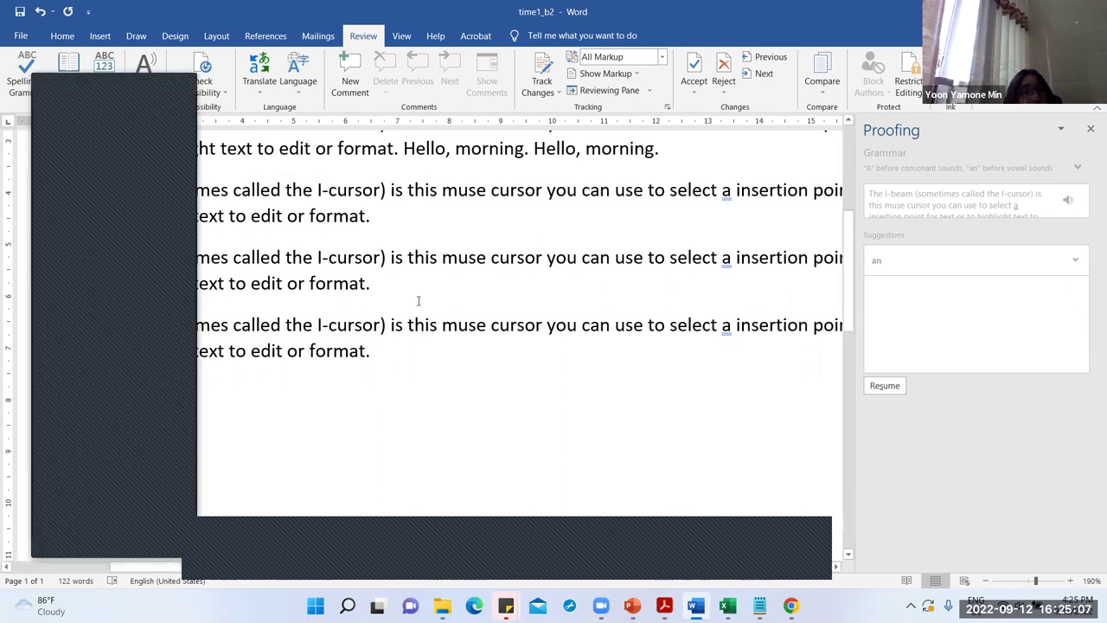
{"action": "key", "text": "Escape"}
Step: Switch to the textbook PDF in Acrobat and go through the Formatting section to the sub-bullet example on page 222
{"action": "left_click", "coordinate": [664, 605]}
{"action": "scroll", "coordinate": [458, 221], "scroll_direction": "down", "scroll_amount": 3}
{"action": "scroll", "coordinate": [458, 221], "scroll_direction": "down", "scroll_amount": 2}
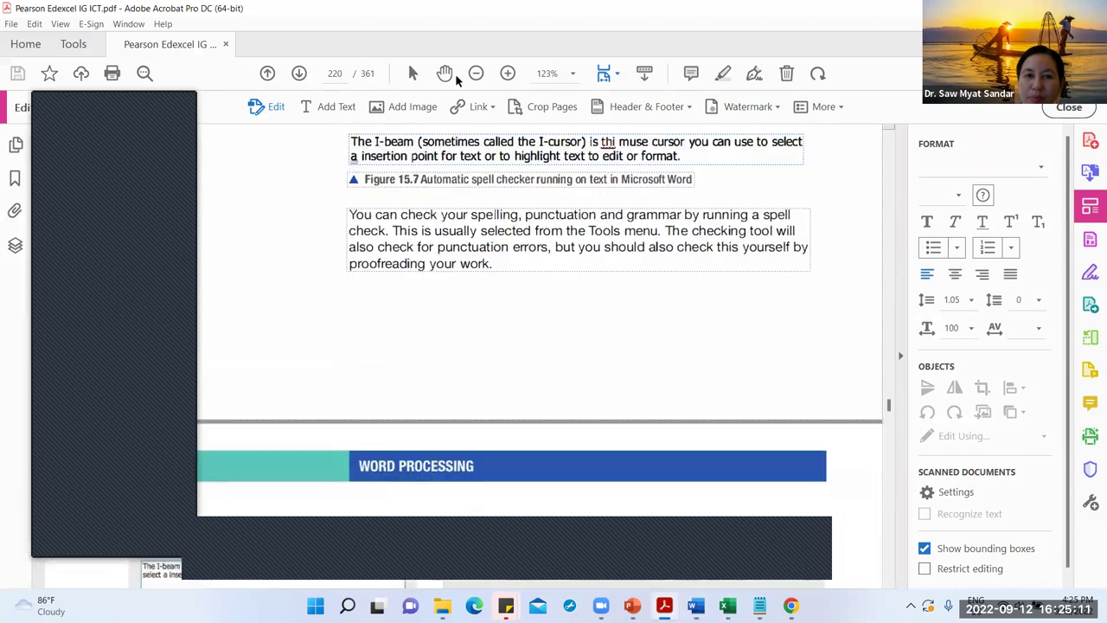
{"action": "scroll", "coordinate": [524, 425], "scroll_direction": "down", "scroll_amount": 3}
{"action": "scroll", "coordinate": [526, 425], "scroll_direction": "down", "scroll_amount": 5}
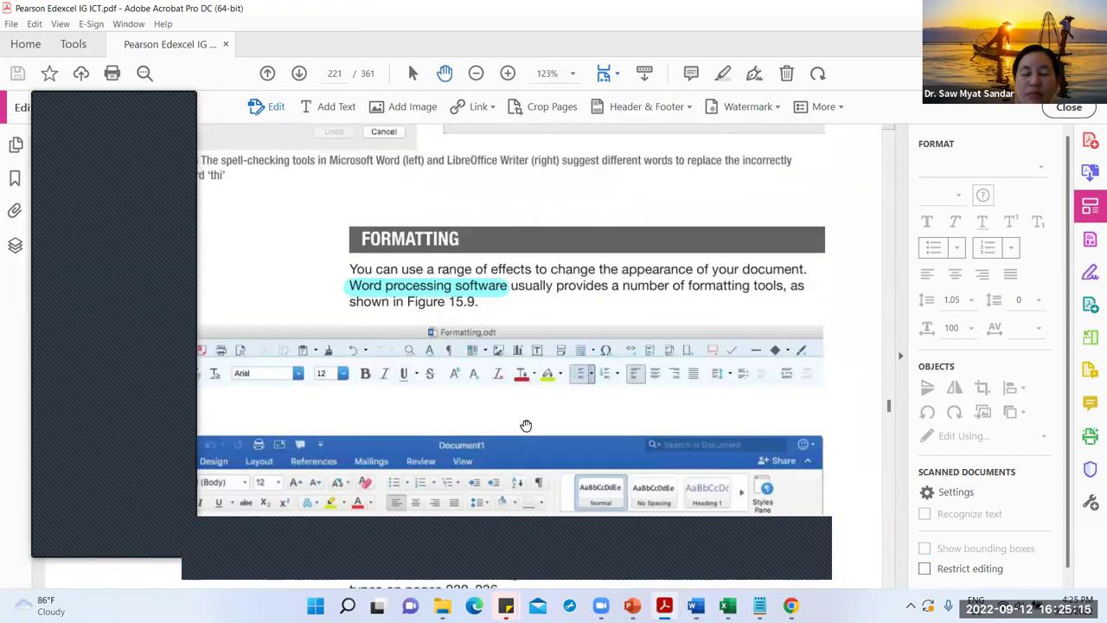
{"action": "scroll", "coordinate": [526, 425], "scroll_direction": "down", "scroll_amount": 2}
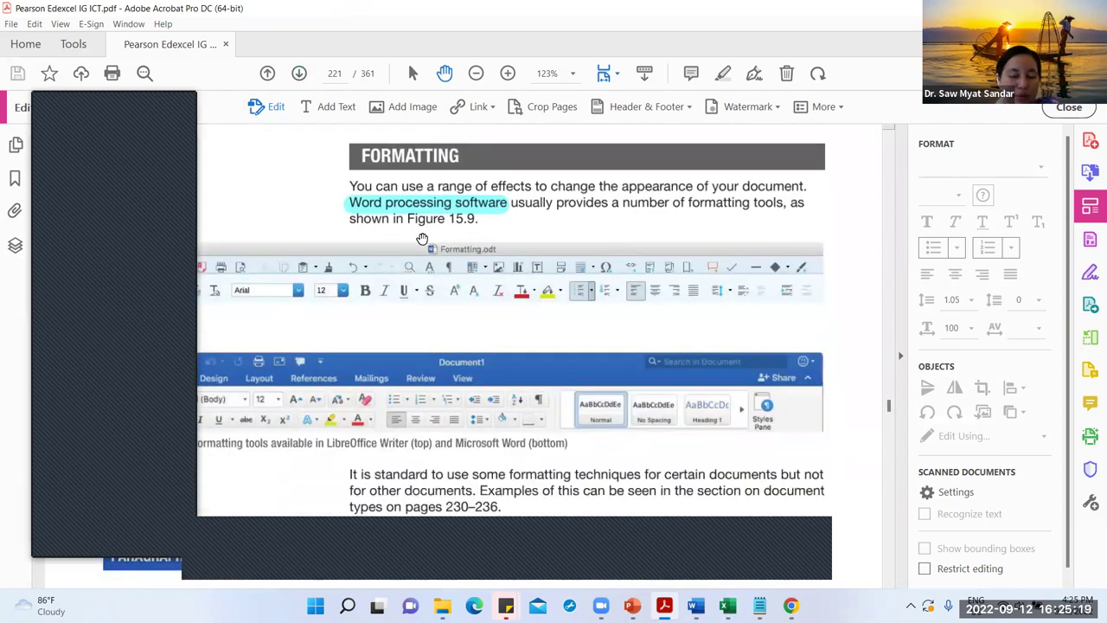
{"action": "scroll", "coordinate": [620, 409], "scroll_direction": "down", "scroll_amount": 1}
{"action": "scroll", "coordinate": [620, 408], "scroll_direction": "down", "scroll_amount": 15}
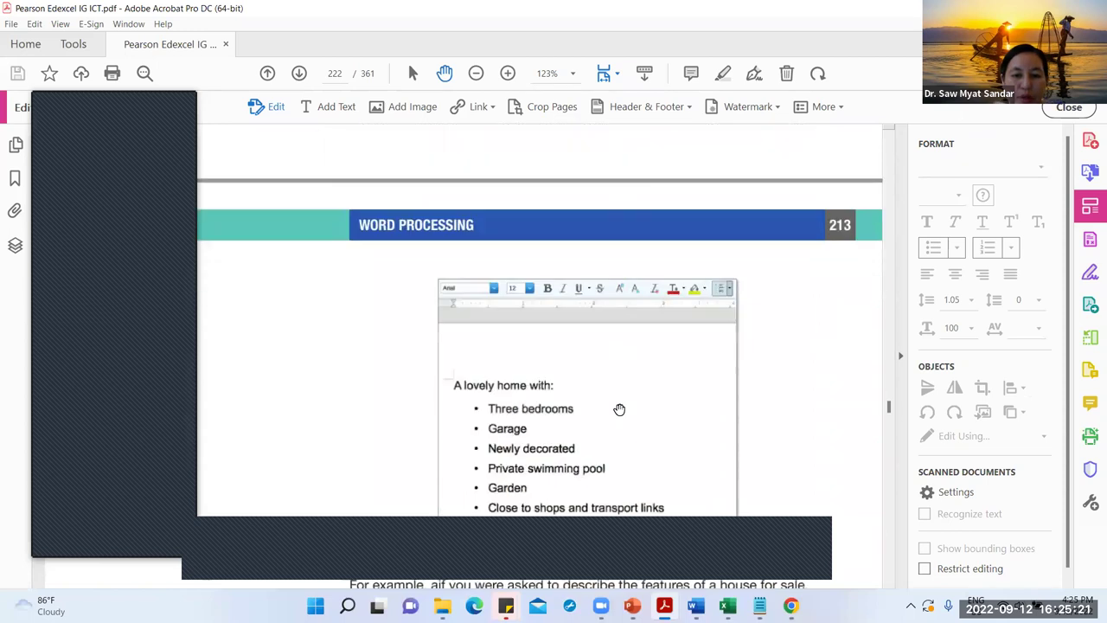
{"action": "scroll", "coordinate": [619, 407], "scroll_direction": "down", "scroll_amount": 4}
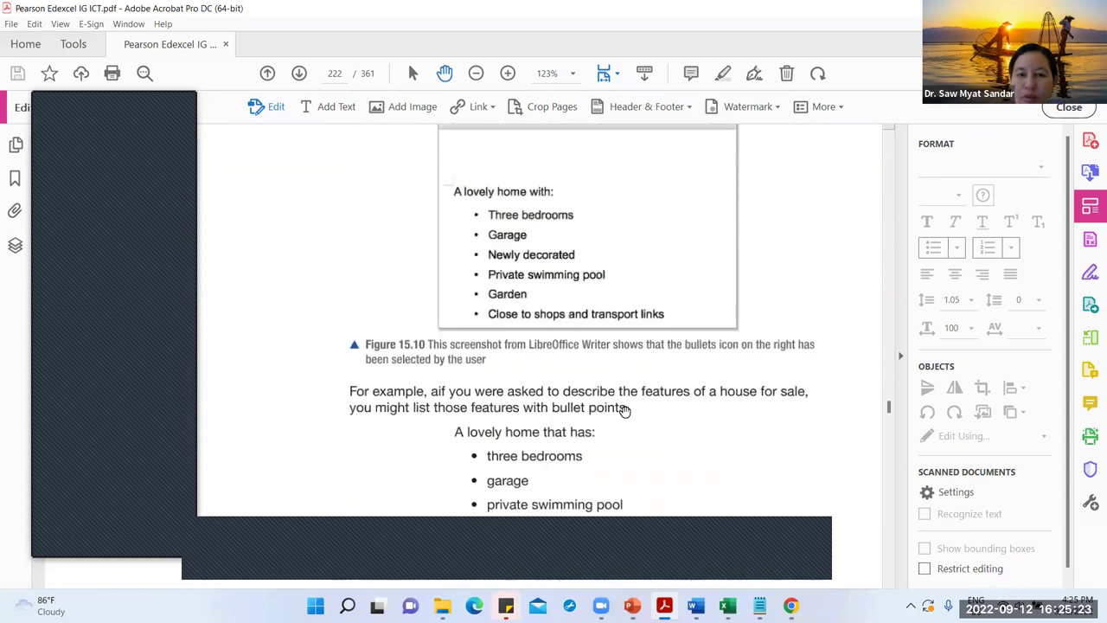
{"action": "scroll", "coordinate": [624, 412], "scroll_direction": "down", "scroll_amount": 1}
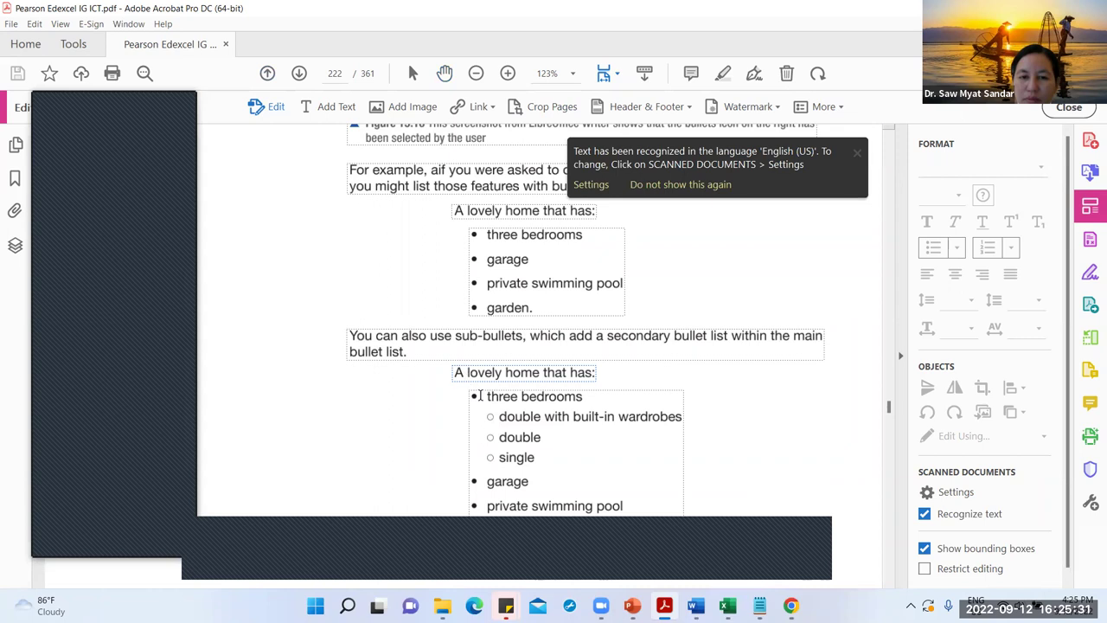
Step: Copy the sub-bullet list beginning with "three bedrooms" from the PDF and paste it below the I-beam text in Word
{"action": "left_click", "coordinate": [467, 415]}
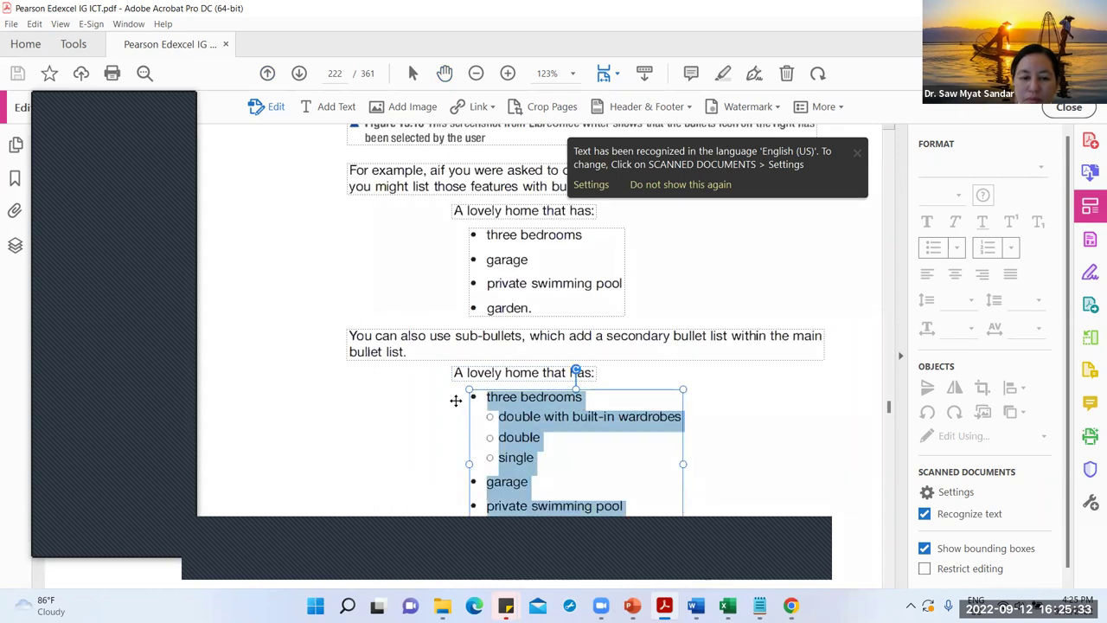
{"action": "left_click", "coordinate": [761, 548]}
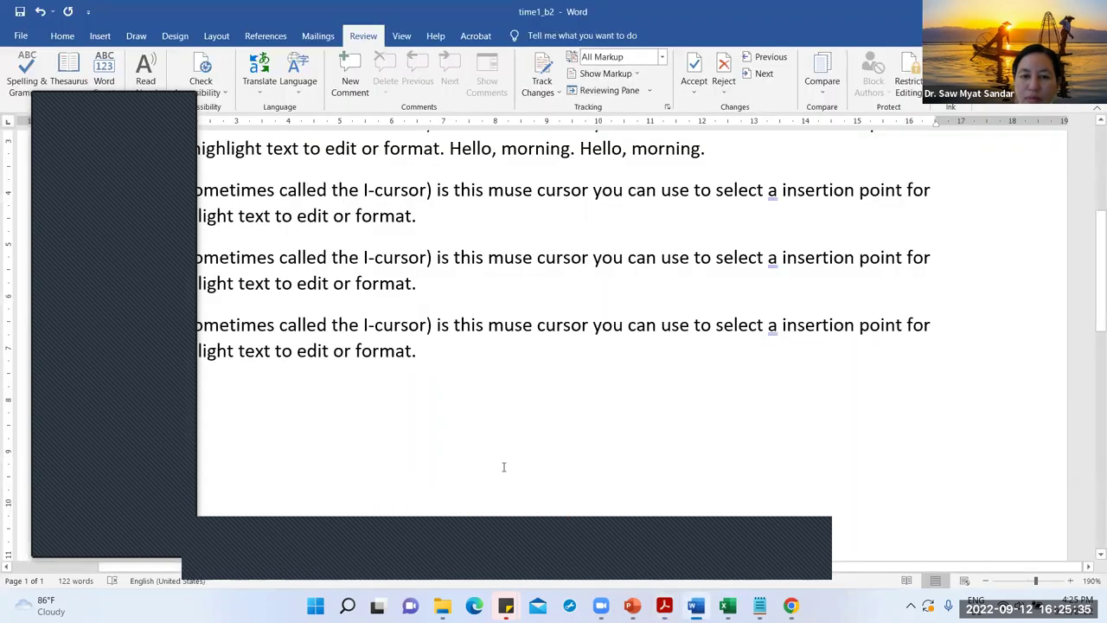
{"action": "scroll", "coordinate": [485, 363], "scroll_direction": "down", "scroll_amount": 5}
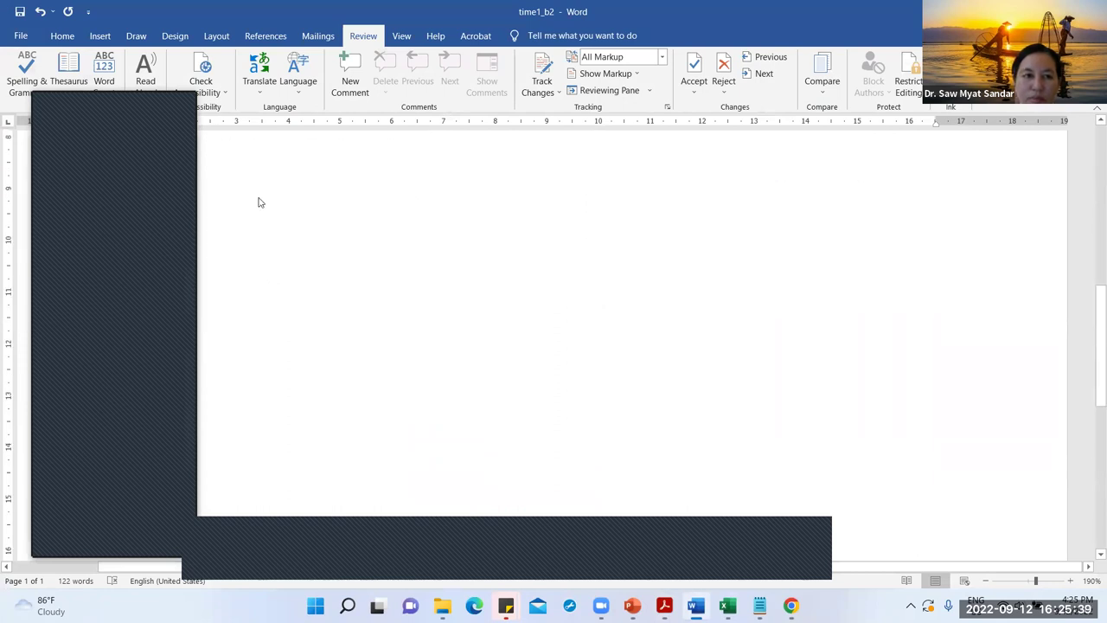
{"action": "type", "text": "three bedrooms double with built-in wardrobes double single garage private swimming pool garden."}
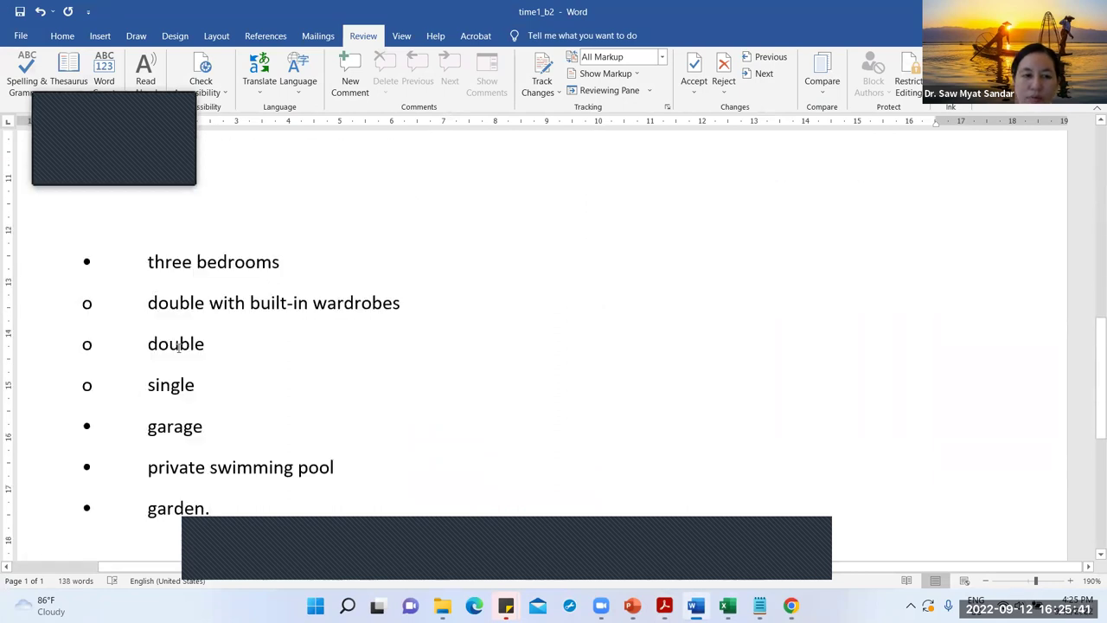
Step: Remove the pasted bullet characters and their spacing from all seven lines, from "three bedrooms" to "garden."
{"action": "left_click_drag", "start_coordinate": [243, 496], "coordinate": [54, 262]}
{"action": "left_click", "coordinate": [136, 262]}
{"action": "key", "text": "BackSpace"}
{"action": "key", "text": "BackSpace"}
{"action": "left_click", "coordinate": [147, 302]}
{"action": "key", "text": "BackSpace"}
{"action": "key", "text": "BackSpace"}
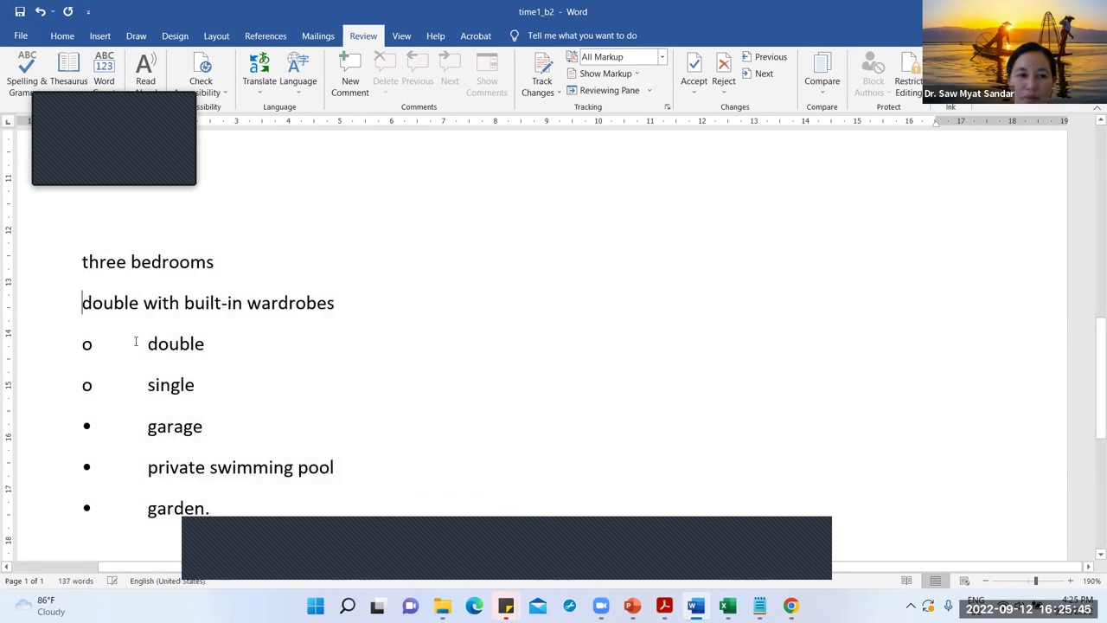
{"action": "left_click", "coordinate": [147, 343]}
{"action": "key", "text": "BackSpace"}
{"action": "key", "text": "BackSpace"}
{"action": "left_click", "coordinate": [138, 385]}
{"action": "key", "text": "BackSpace"}
{"action": "key", "text": "BackSpace"}
{"action": "left_click", "coordinate": [141, 425]}
{"action": "key", "text": "BackSpace"}
{"action": "key", "text": "BackSpace"}
{"action": "left_click", "coordinate": [147, 467]}
{"action": "key", "text": "BackSpace"}
{"action": "key", "text": "BackSpace"}
{"action": "left_click", "coordinate": [147, 508]}
{"action": "key", "text": "BackSpace"}
{"action": "key", "text": "BackSpace"}
Step: Apply solid round bullets to the seven lines from "three bedrooms" to "garden."
{"action": "left_click_drag", "start_coordinate": [151, 510], "coordinate": [69, 262]}
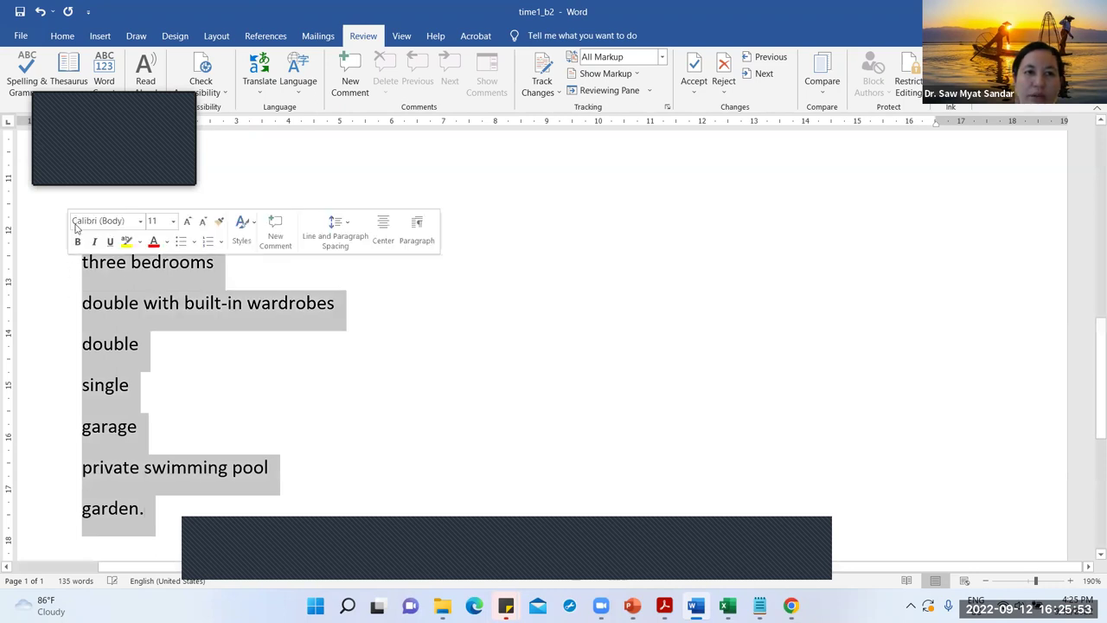
{"action": "left_click", "coordinate": [62, 35]}
{"action": "left_click", "coordinate": [358, 62]}
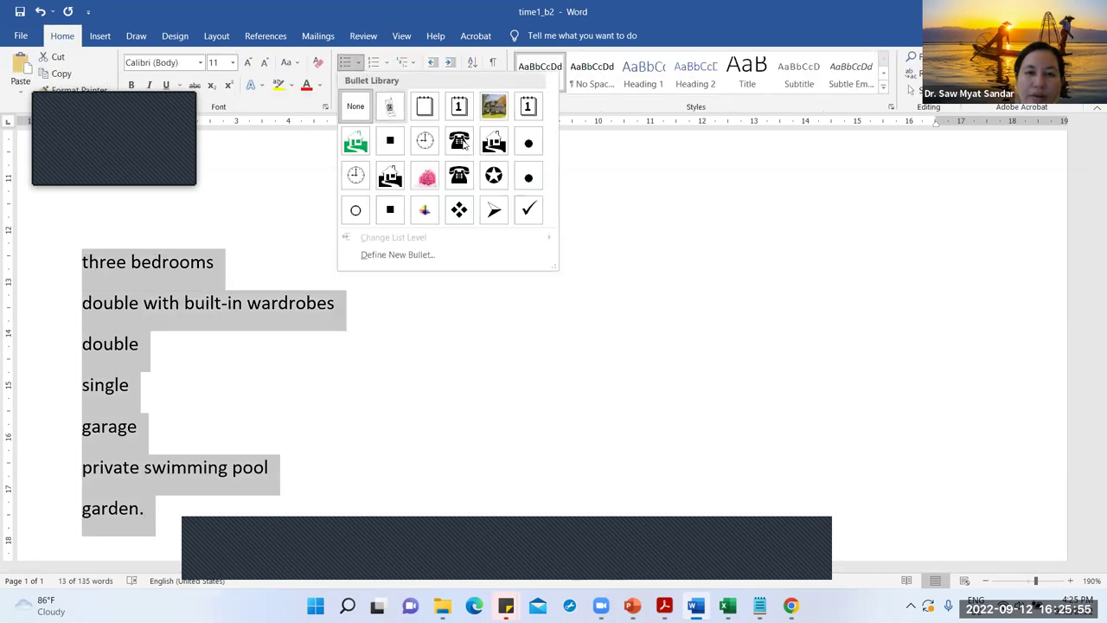
{"action": "left_click", "coordinate": [529, 142]}
{"action": "left_click", "coordinate": [197, 346]}
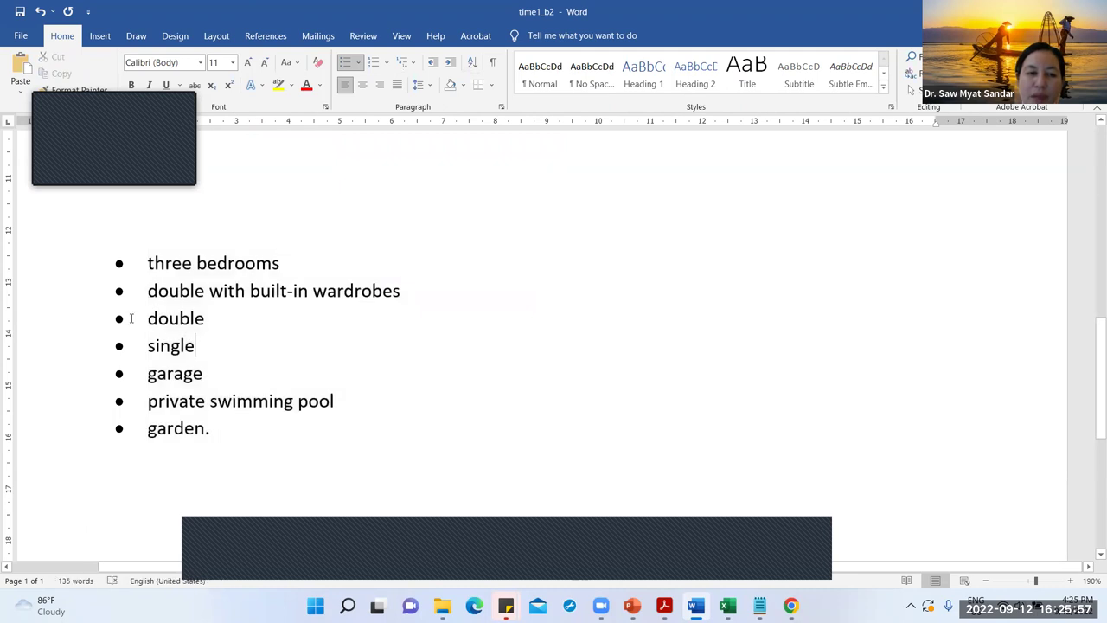
Step: Demote "double with built-in wardrobes", "double" and "single" to second-level hollow-circle sub-bullets and preview a picture bullet for them
{"action": "left_click_drag", "start_coordinate": [149, 292], "coordinate": [213, 343]}
{"action": "left_click", "coordinate": [359, 64]}
{"action": "mouse_move", "coordinate": [433, 341]}
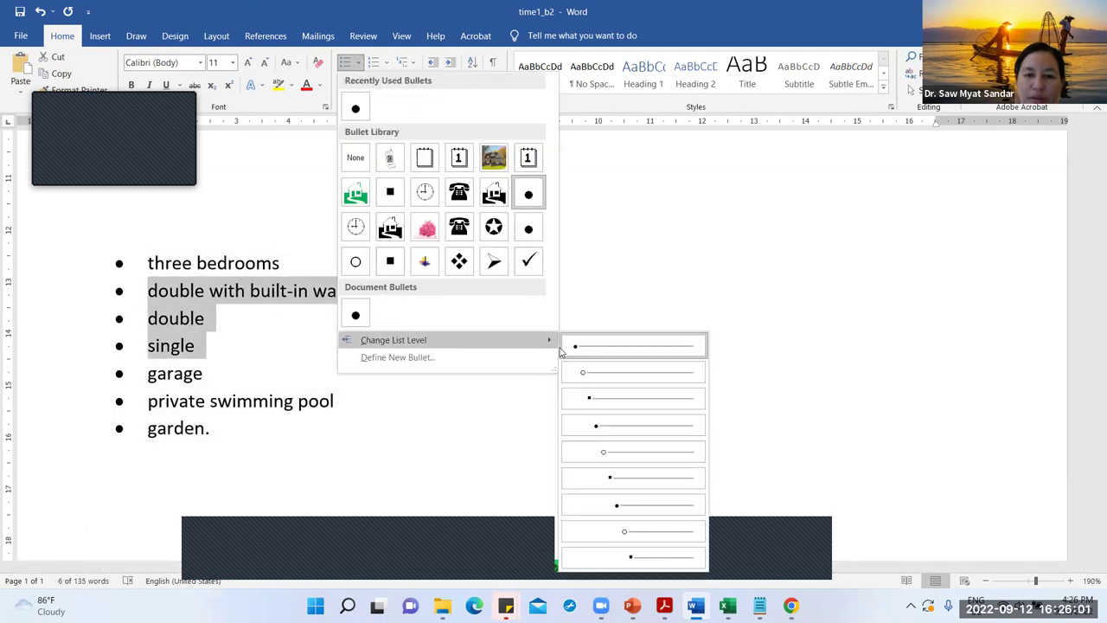
{"action": "left_click", "coordinate": [588, 373]}
{"action": "left_click", "coordinate": [291, 340]}
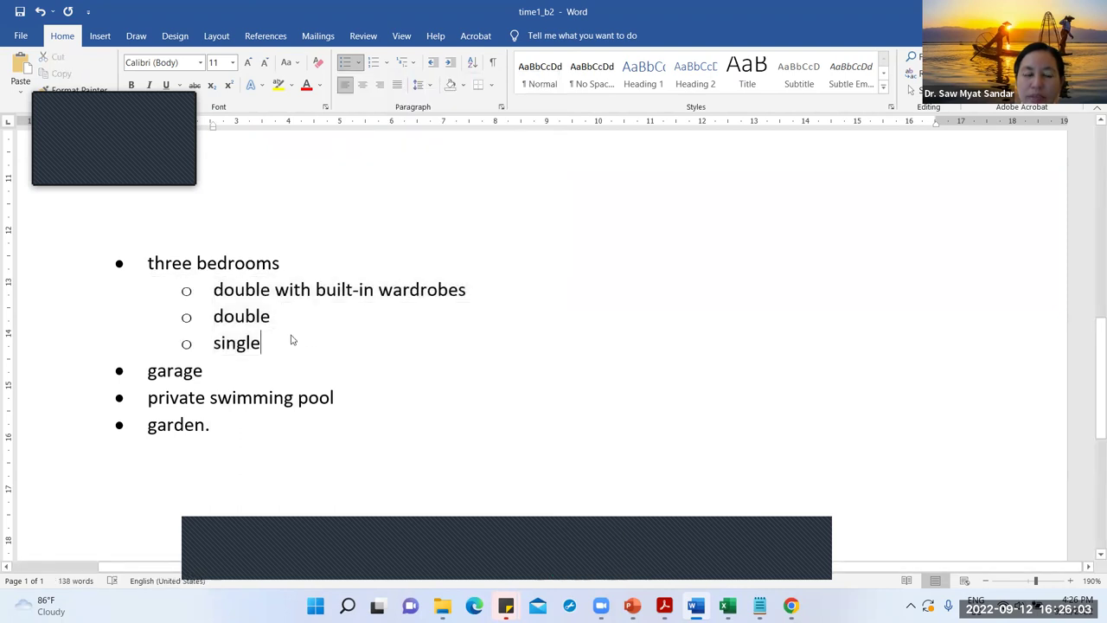
{"action": "left_click", "coordinate": [358, 63]}
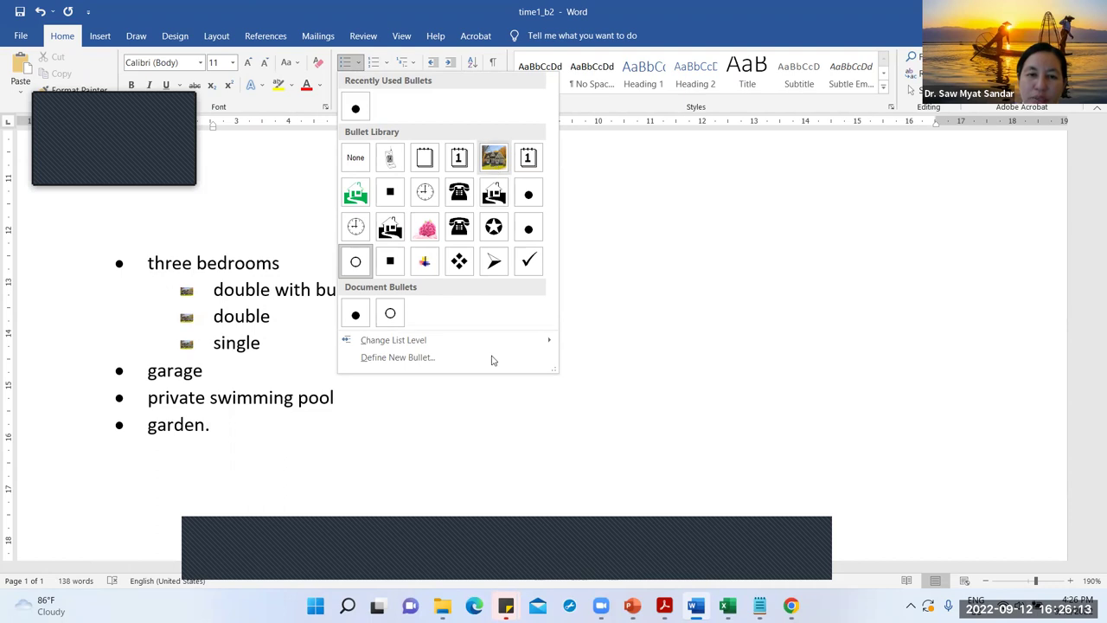
{"action": "left_click", "coordinate": [485, 444]}
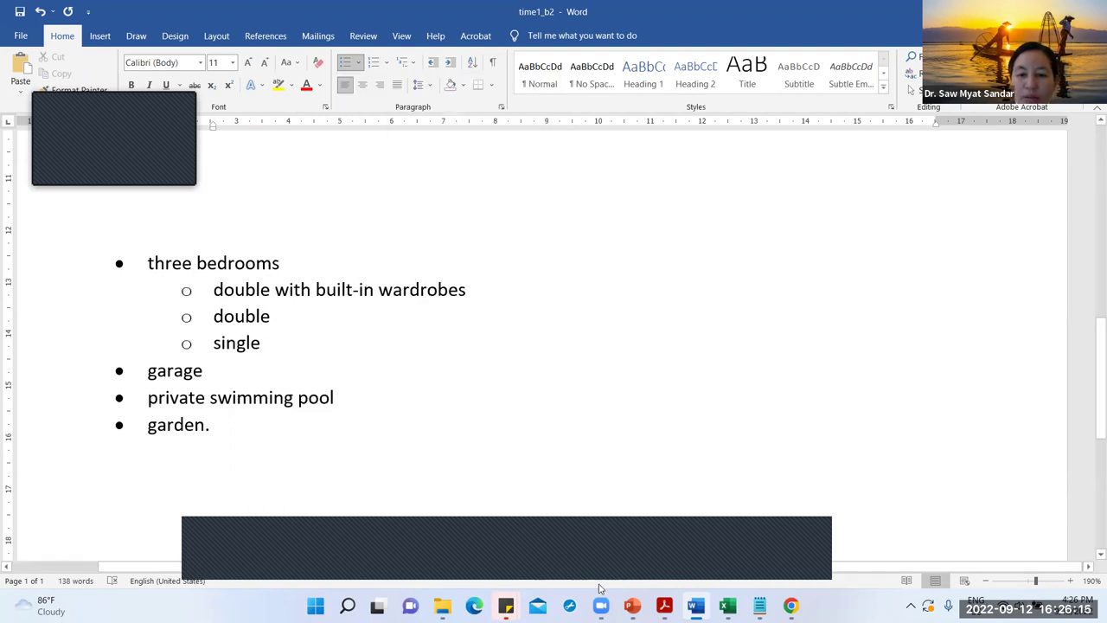
Step: Switch to the textbook PDF in Acrobat and go to the Numbering section with the boiled egg example
{"action": "left_click", "coordinate": [664, 605]}
{"action": "scroll", "coordinate": [563, 457], "scroll_direction": "down", "scroll_amount": 2}
{"action": "scroll", "coordinate": [567, 459], "scroll_direction": "down", "scroll_amount": 12}
{"action": "scroll", "coordinate": [568, 465], "scroll_direction": "down", "scroll_amount": 5}
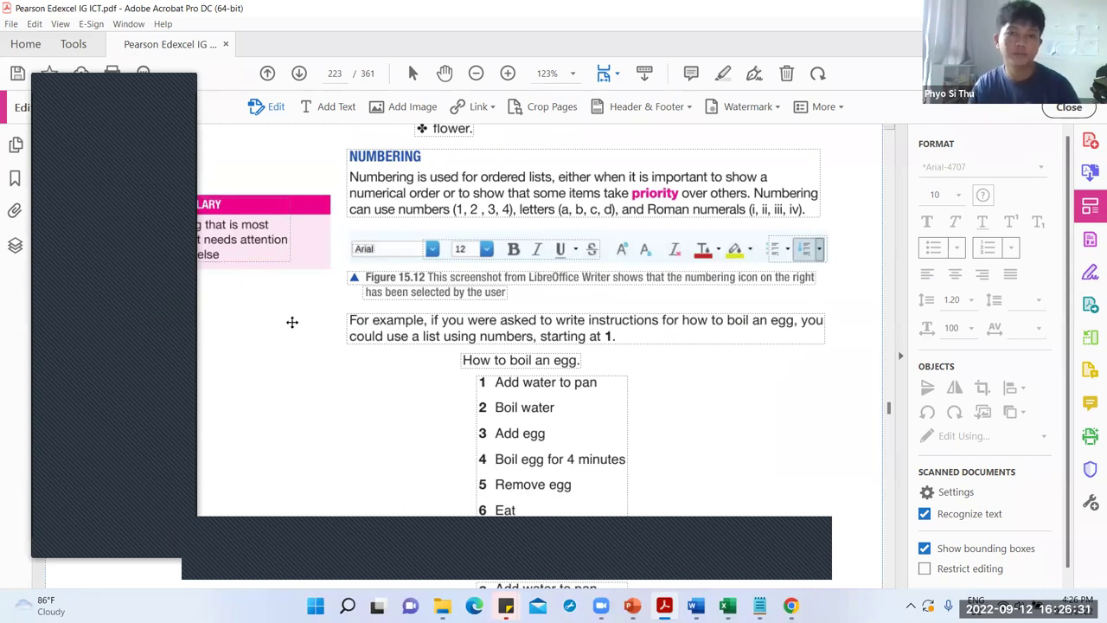
Step: Switch to the Word document and duplicate the seven-line bulleted list, from "three bedrooms" to "garden.", below the original
{"action": "key", "text": "alt+Tab"}
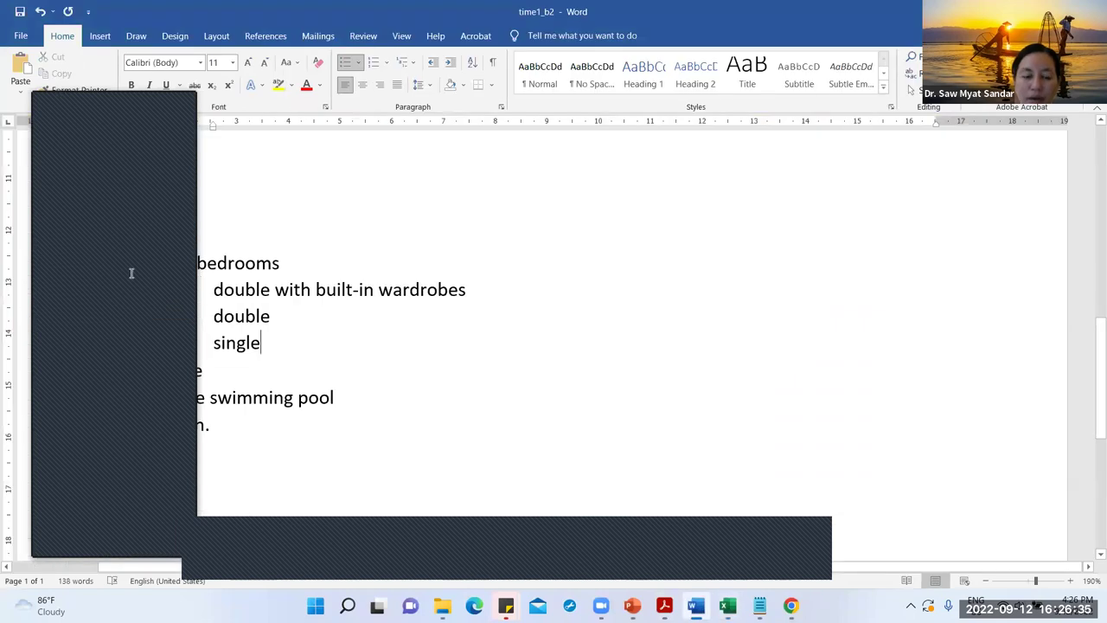
{"action": "left_click_drag", "start_coordinate": [132, 272], "coordinate": [207, 477]}
{"action": "key", "text": "ctrl+c"}
{"action": "left_click", "coordinate": [202, 477]}
{"action": "key", "text": "Return"}
{"action": "key", "text": "Return"}
{"action": "key", "text": "ctrl+v"}
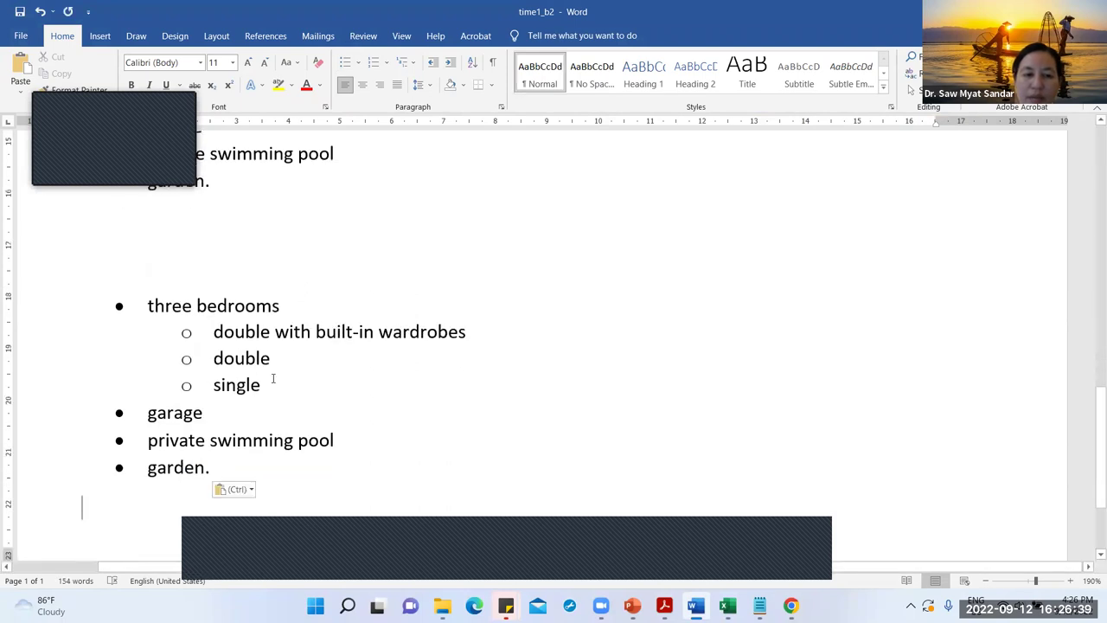
Step: In the duplicated list, give the three sub-bullets under "three bedrooms" the Webdings spider symbol, character code 33
{"action": "left_click_drag", "start_coordinate": [272, 381], "coordinate": [201, 336]}
{"action": "left_click", "coordinate": [358, 64]}
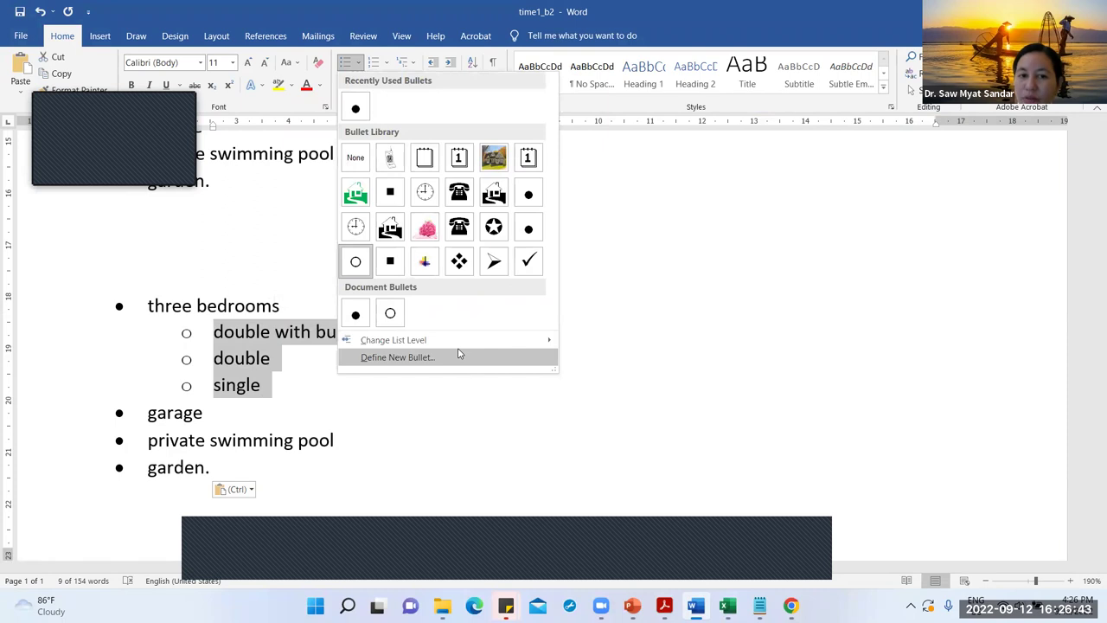
{"action": "left_click", "coordinate": [458, 353]}
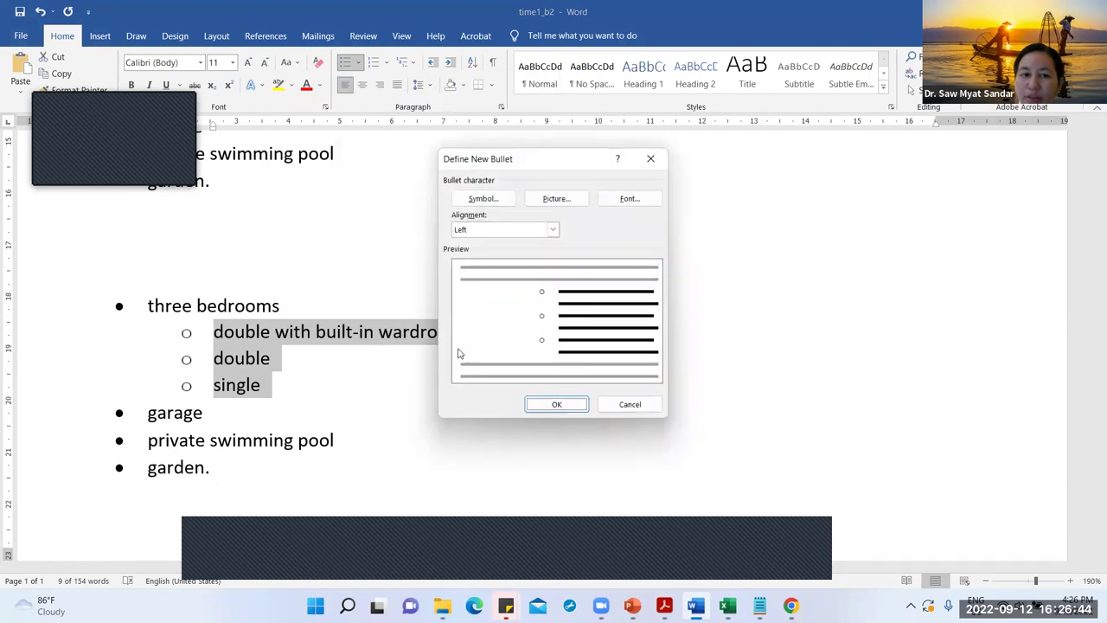
{"action": "left_click", "coordinate": [490, 199]}
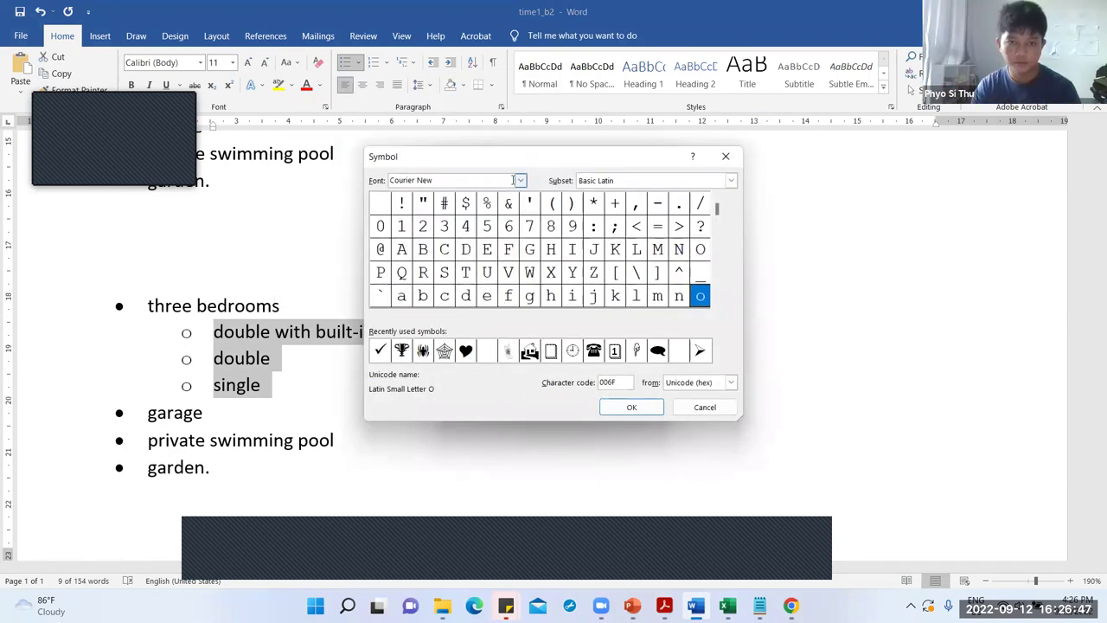
{"action": "left_click", "coordinate": [521, 179]}
{"action": "left_click", "coordinate": [520, 179]}
{"action": "type", "text": "W"}
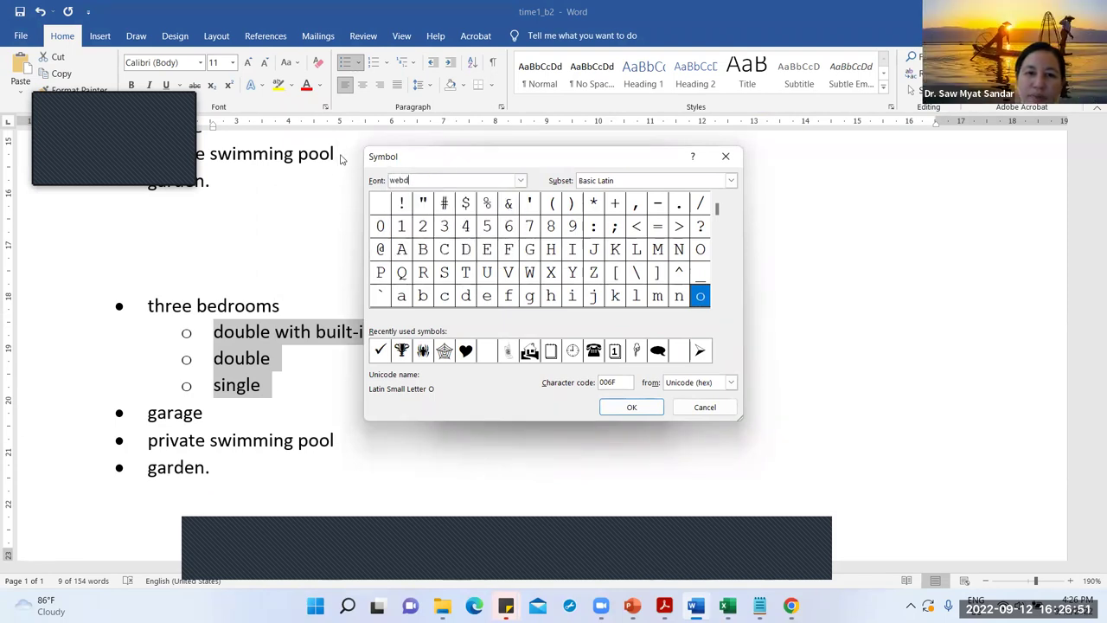
{"action": "left_click", "coordinate": [521, 180]}
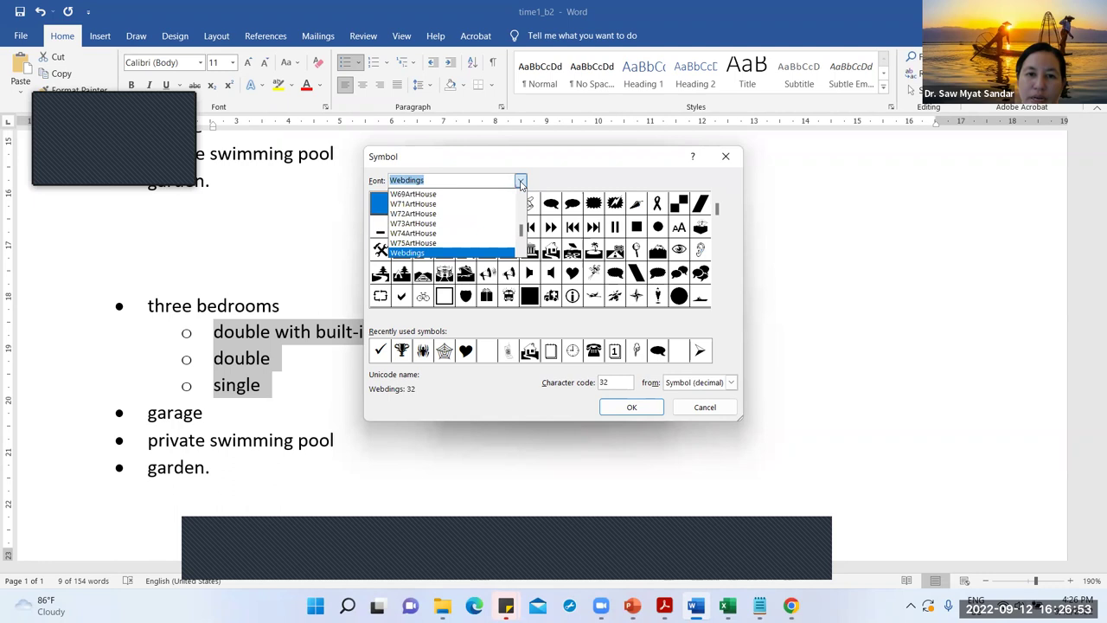
{"action": "left_click", "coordinate": [437, 252]}
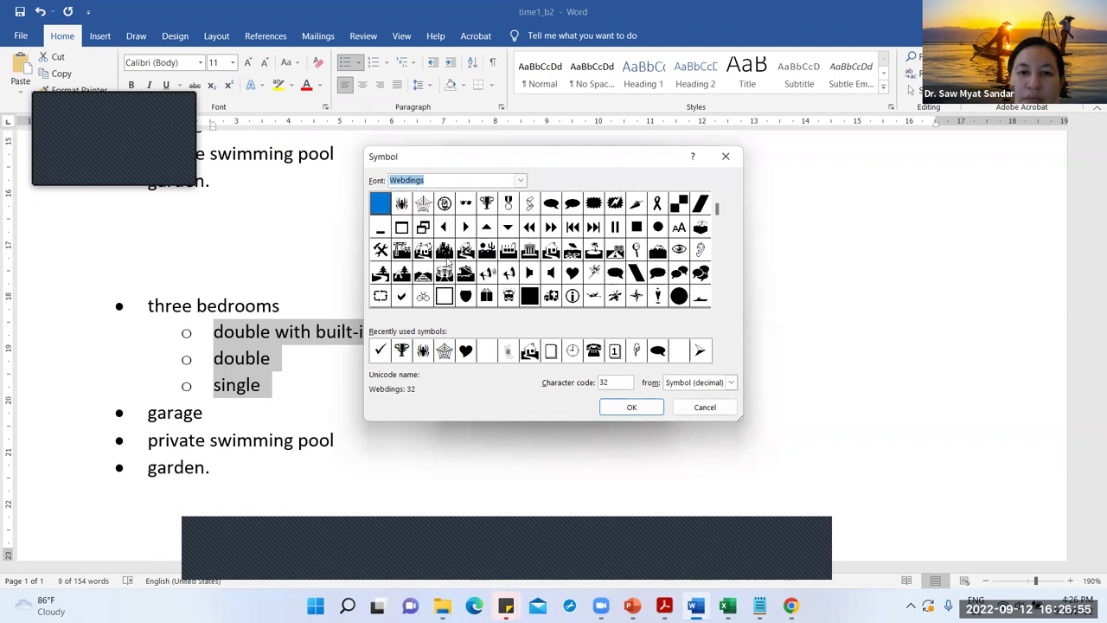
{"action": "left_click", "coordinate": [407, 211]}
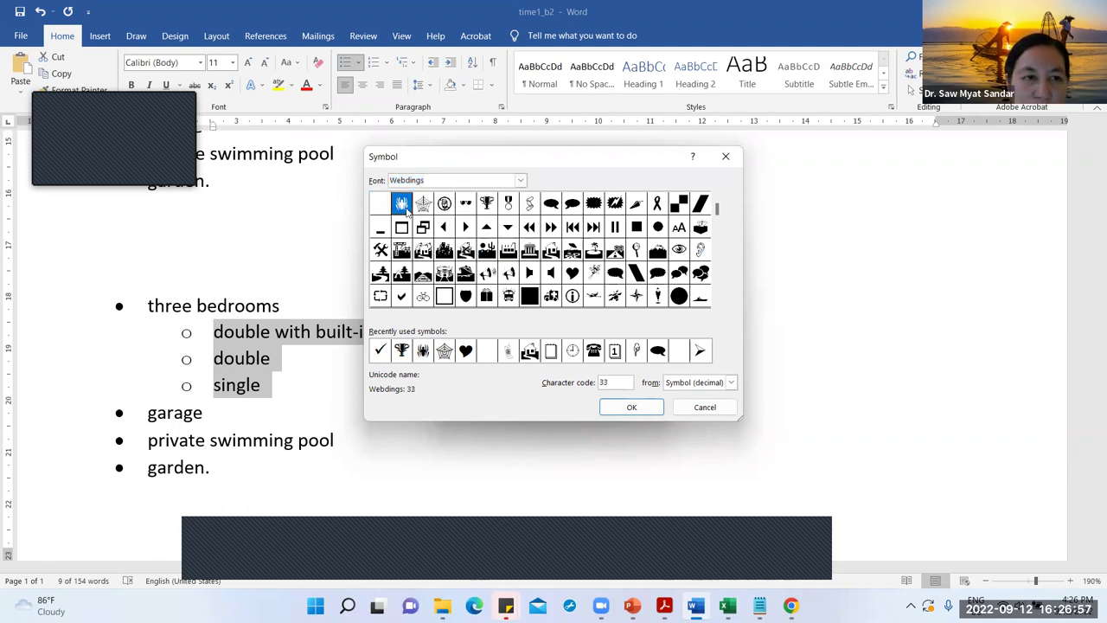
{"action": "left_click", "coordinate": [646, 408]}
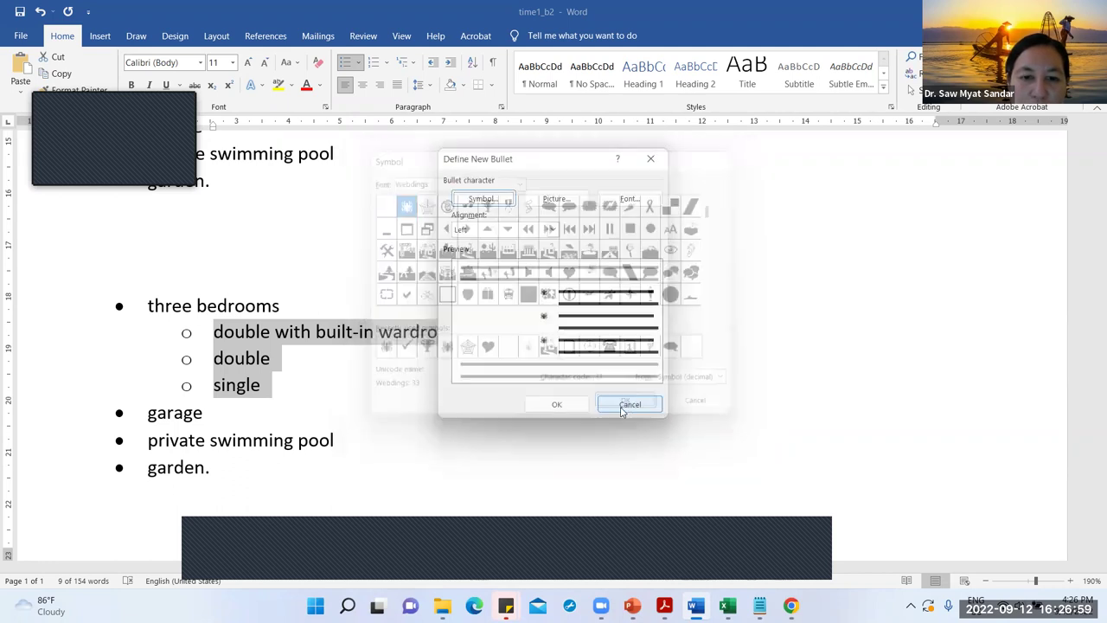
{"action": "left_click", "coordinate": [556, 403]}
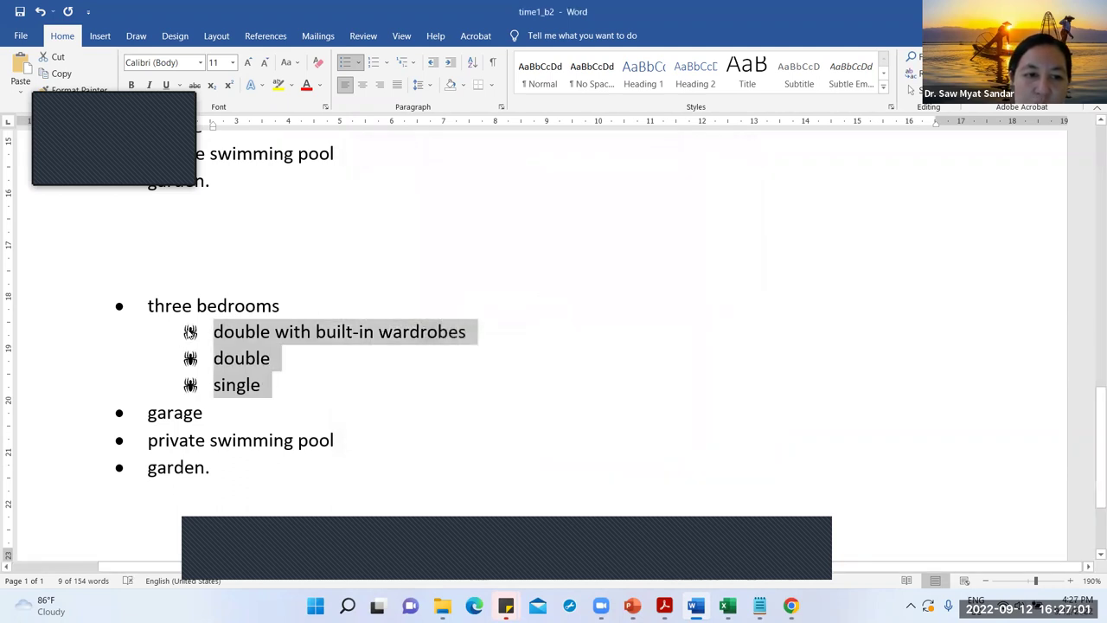
{"action": "left_click", "coordinate": [191, 332]}
{"action": "left_click", "coordinate": [291, 404]}
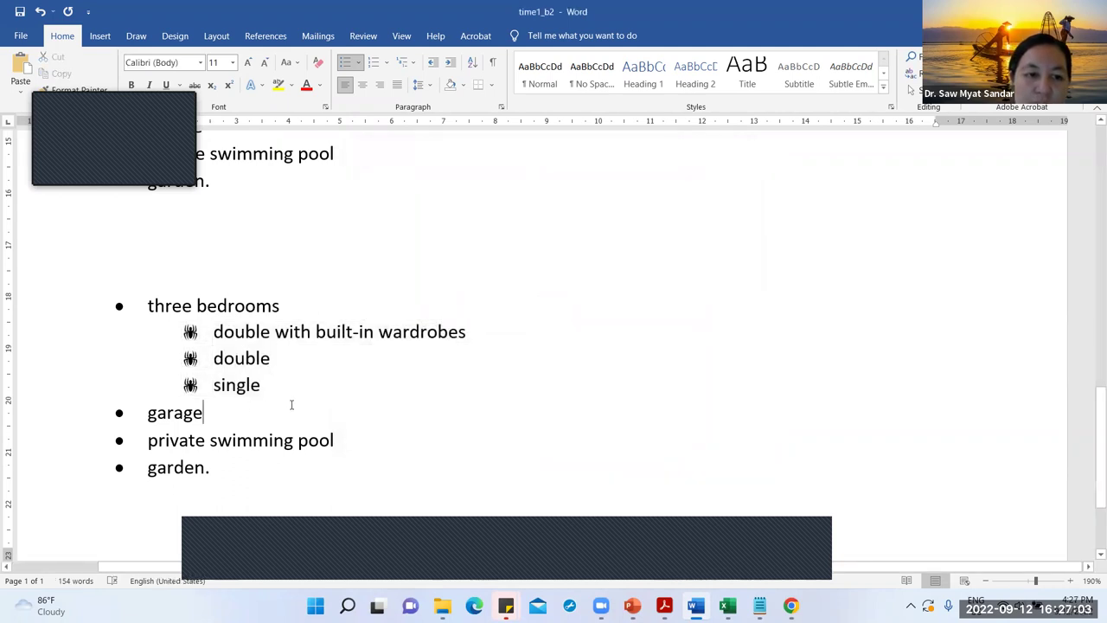
Step: Give "garage", "private swimming pool" and "garden." in the duplicated list the Wingdings Windows-logo bullet, character code 255
{"action": "left_click_drag", "start_coordinate": [247, 459], "coordinate": [147, 413]}
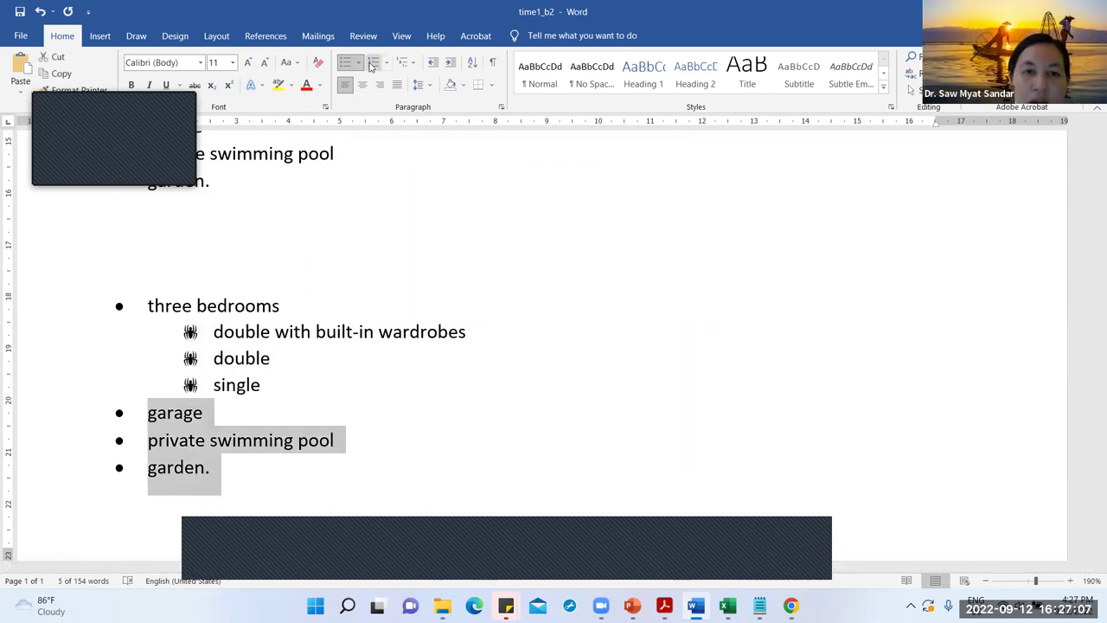
{"action": "left_click", "coordinate": [358, 63]}
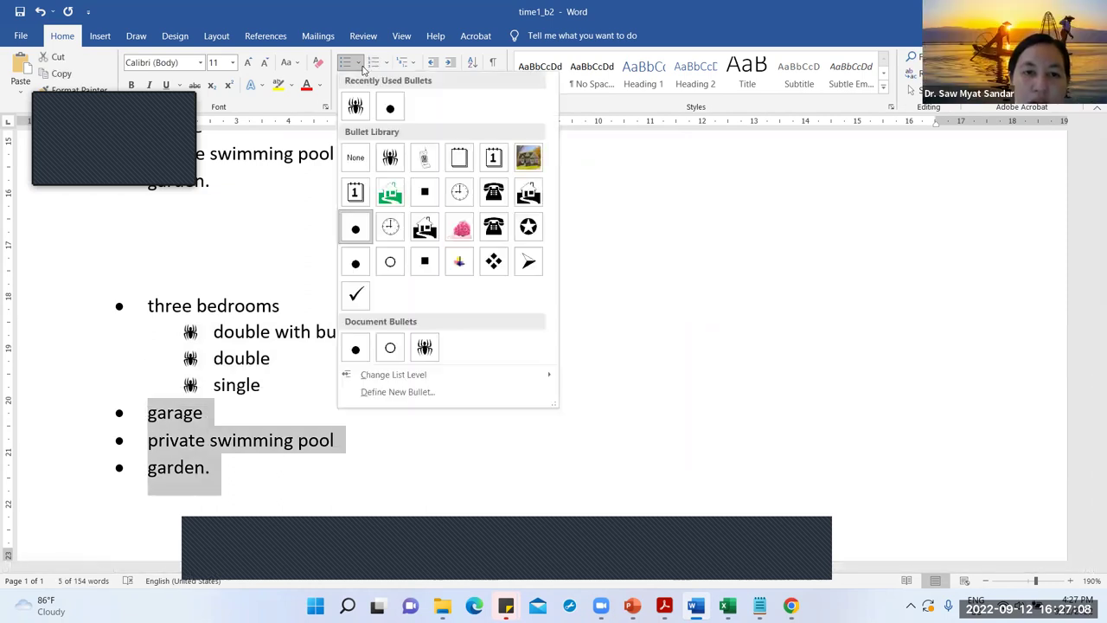
{"action": "left_click", "coordinate": [430, 391]}
{"action": "left_click", "coordinate": [505, 197]}
{"action": "left_click", "coordinate": [520, 179]}
{"action": "left_click", "coordinate": [520, 179]}
{"action": "type", "text": "wingdin"}
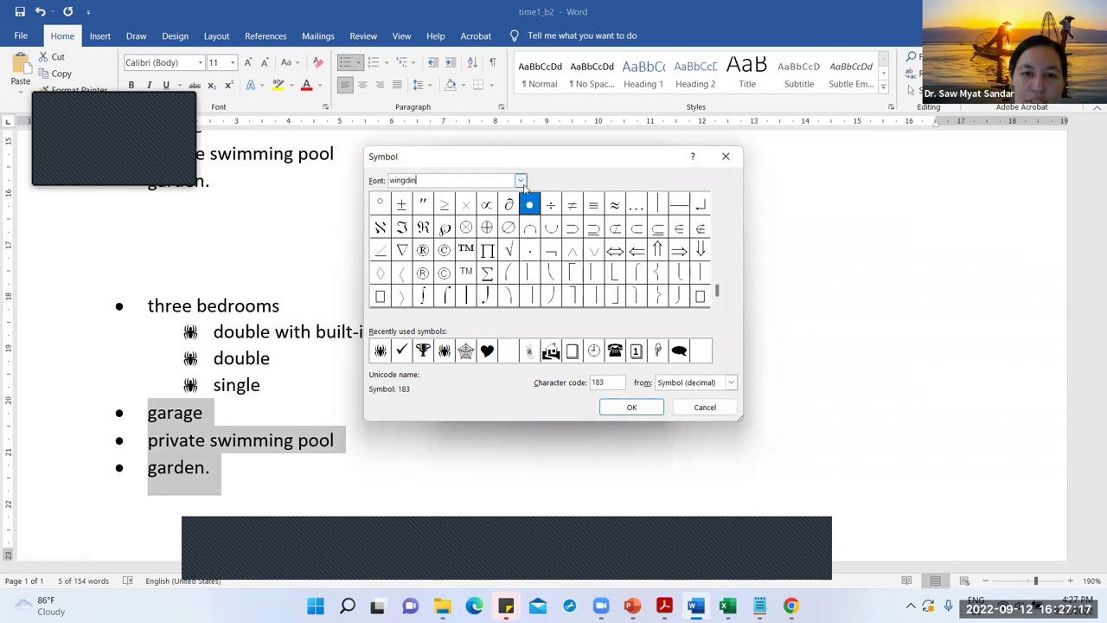
{"action": "left_click", "coordinate": [519, 180]}
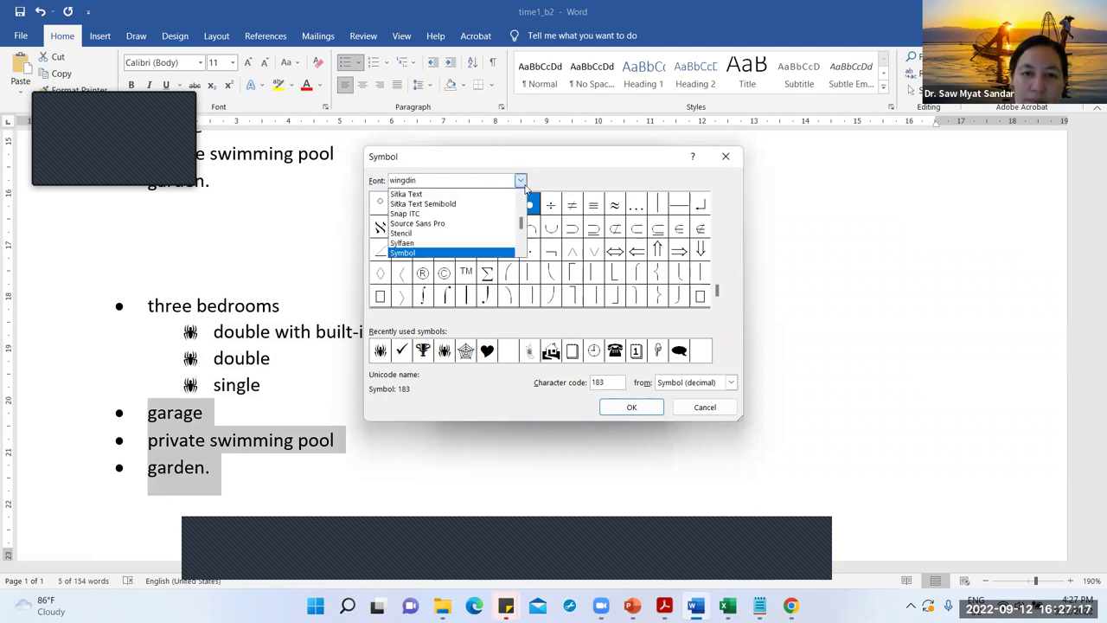
{"action": "left_click", "coordinate": [435, 253]}
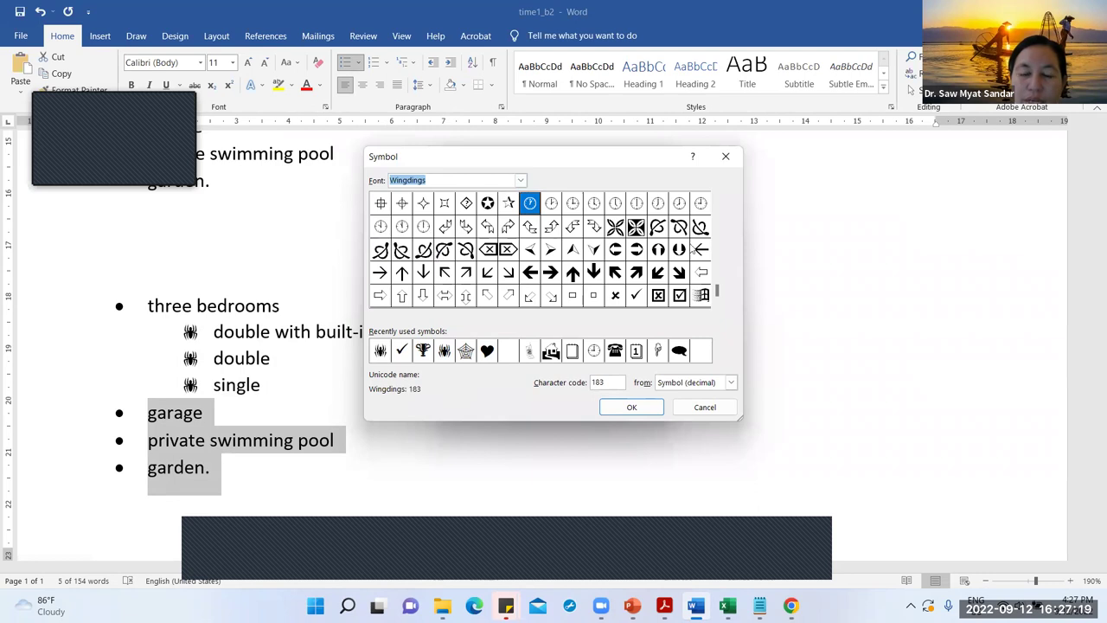
{"action": "left_click", "coordinate": [702, 297]}
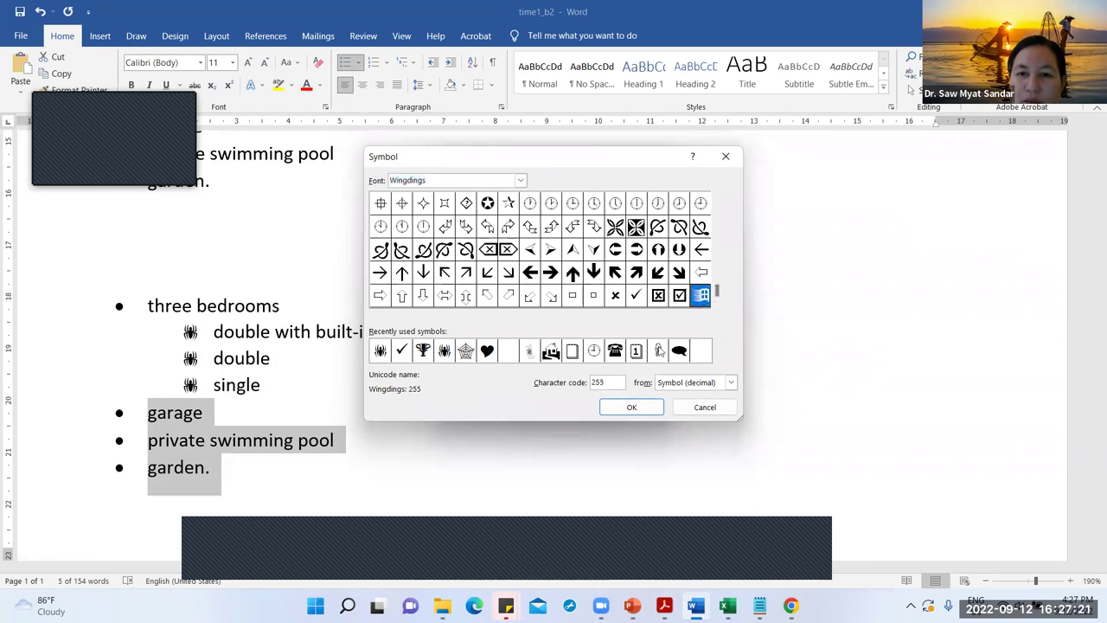
{"action": "left_click", "coordinate": [634, 407]}
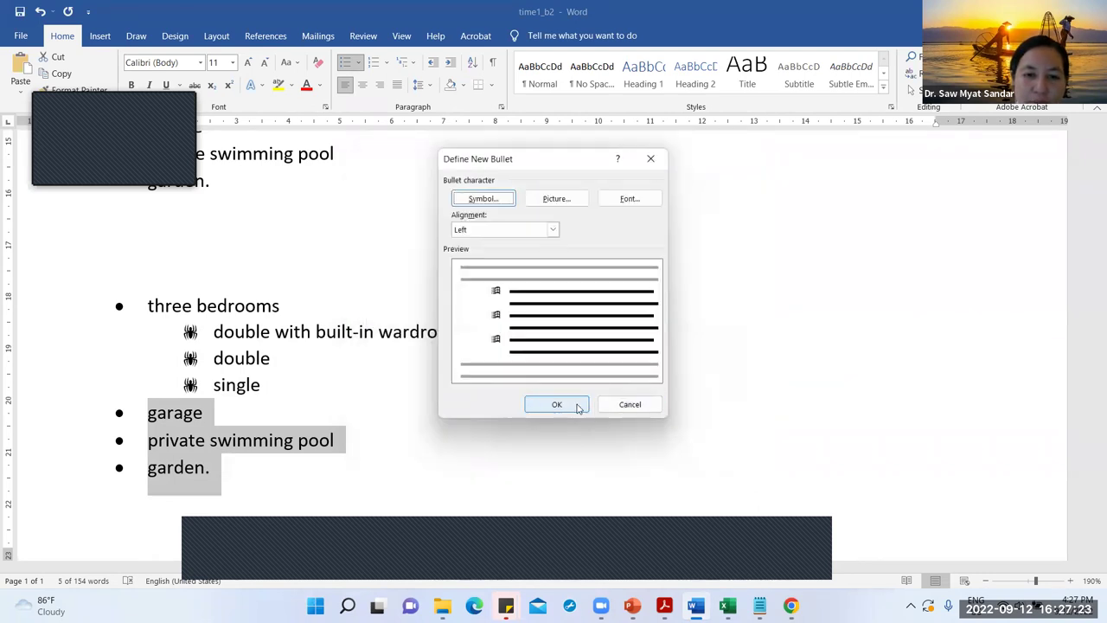
{"action": "left_click", "coordinate": [573, 404]}
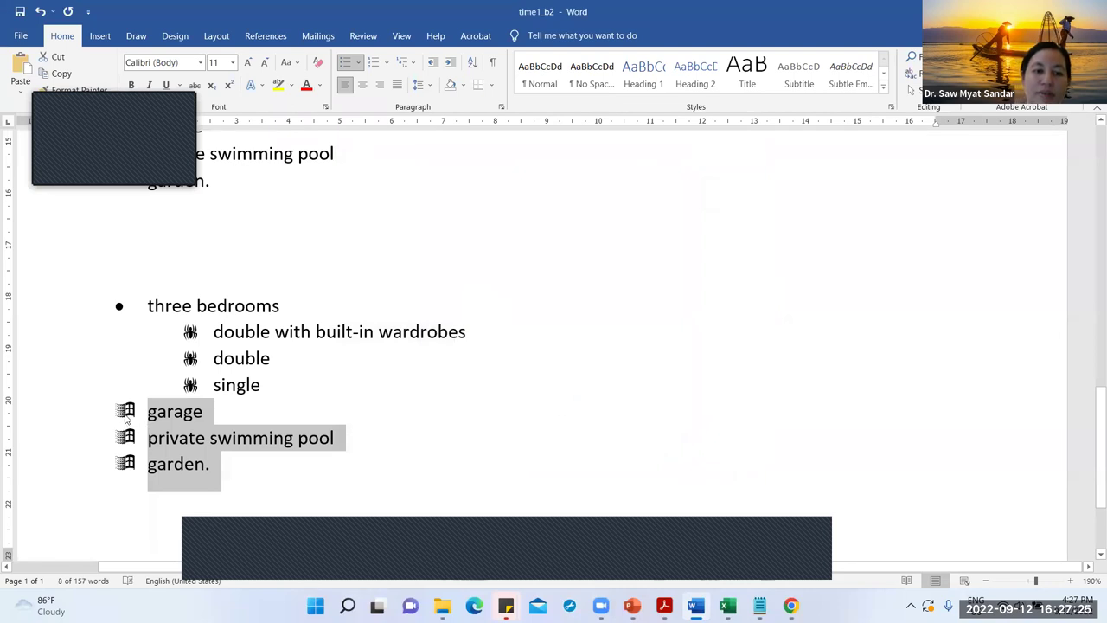
Step: Add the font names "Webdings" and "Wingdings" as two separate unbulleted lines below the duplicated list
{"action": "left_click", "coordinate": [302, 485]}
{"action": "key", "text": "Return"}
{"action": "key", "text": "Return"}
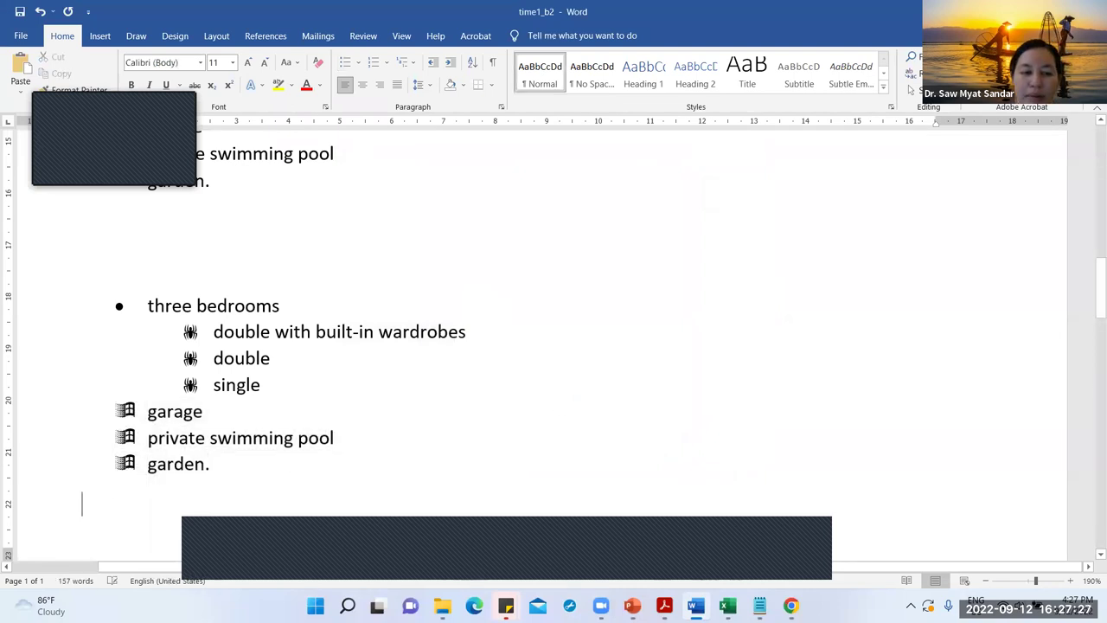
{"action": "type", "text": "Webd"}
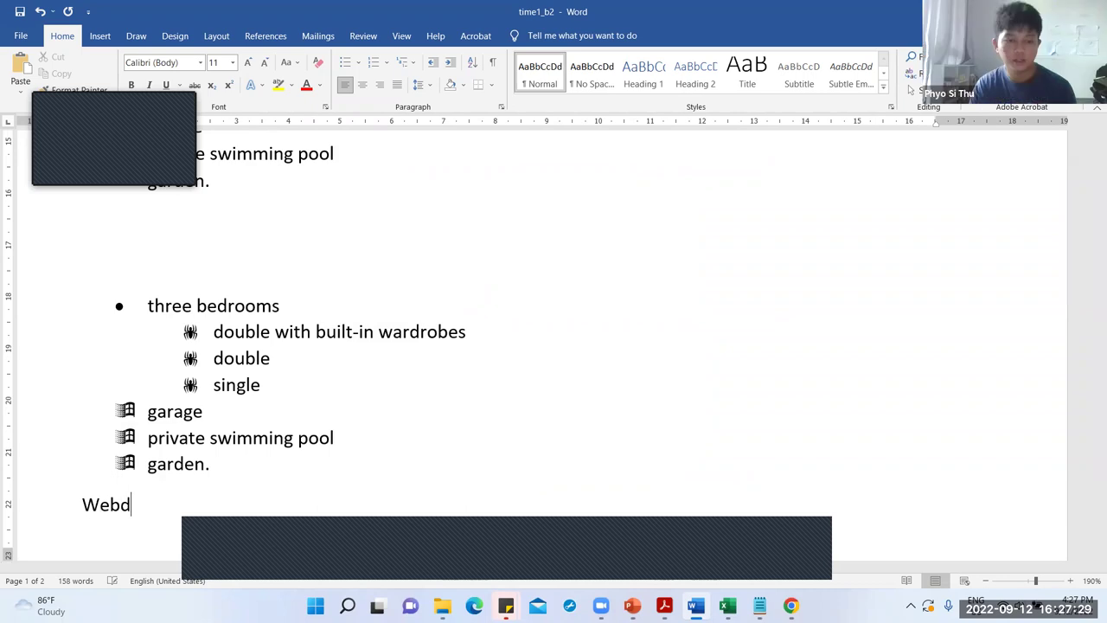
{"action": "type", "text": "ings"}
{"action": "key", "text": "ctrl+Return"}
{"action": "type", "text": "WIn"}
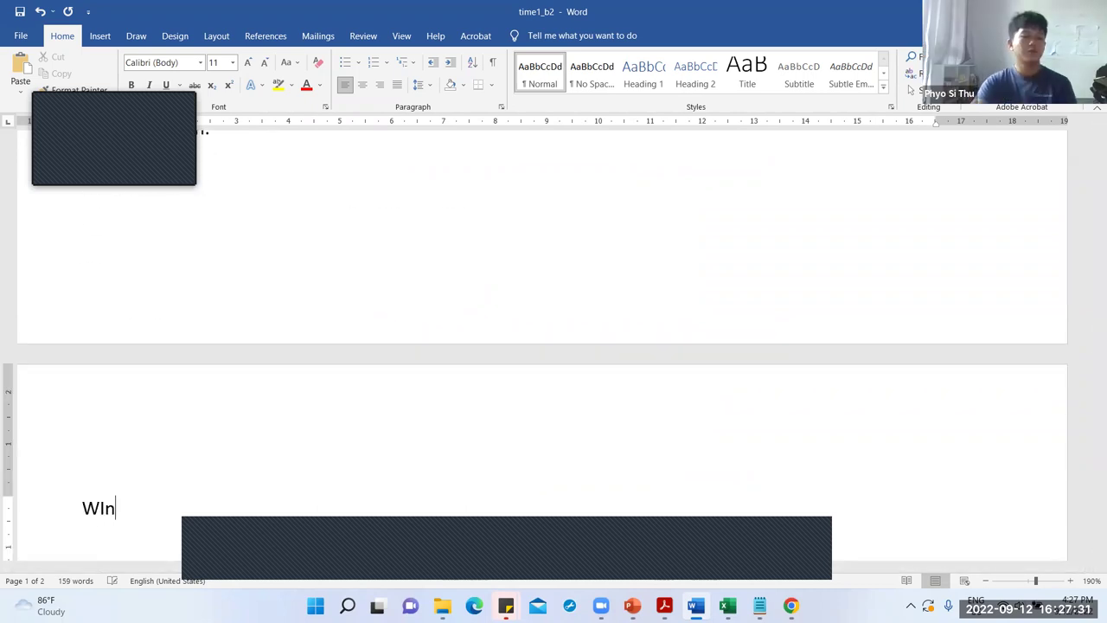
{"action": "type", "text": "gdings"}
{"action": "key", "text": "Return"}
Step: Remove the blank lines between the original and duplicated bulleted lists and save the document
{"action": "key", "text": "ctrl+z"}
{"action": "key", "text": "ctrl+z"}
{"action": "key", "text": "ctrl+z"}
{"action": "key", "text": "ctrl+z"}
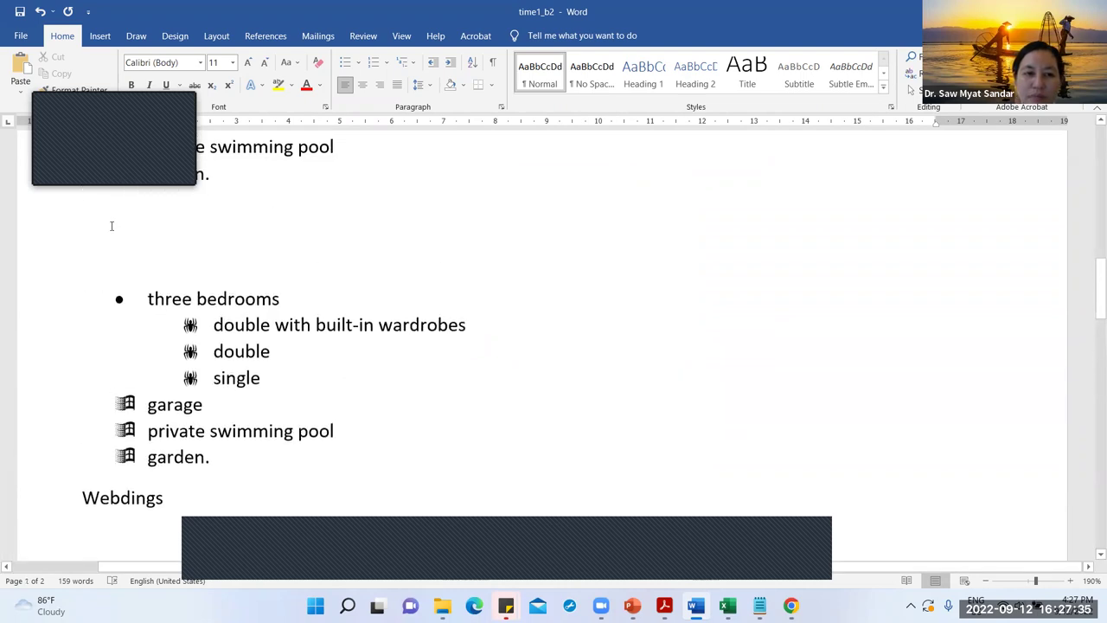
{"action": "key", "text": "ctrl+z"}
{"action": "key", "text": "ctrl+s"}
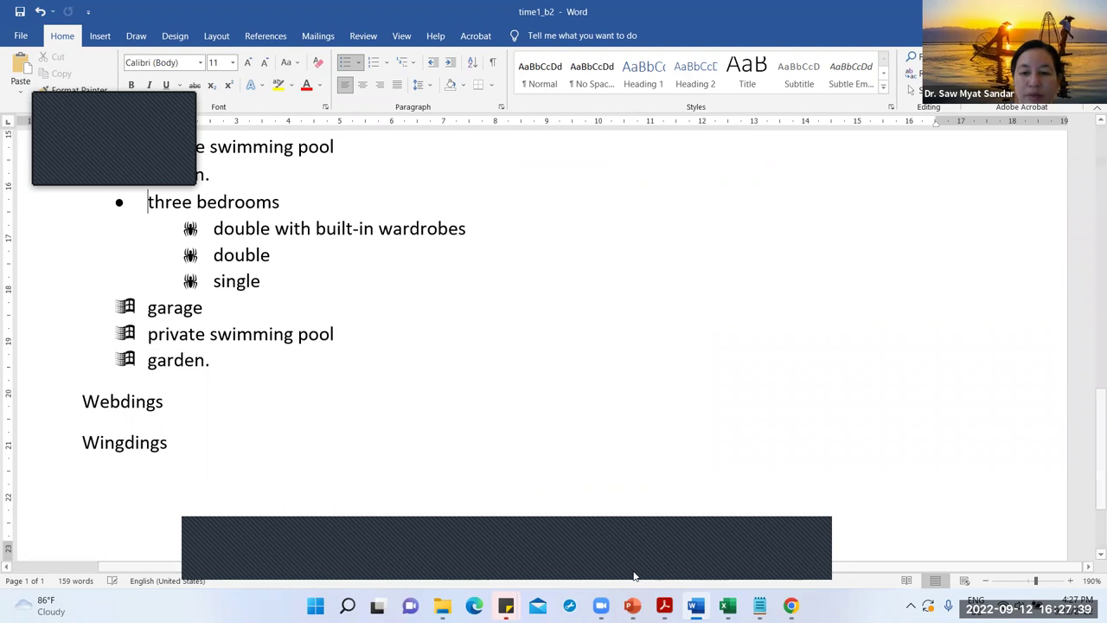
Step: Copy the six numbered egg-boiling steps from the textbook PDF in Acrobat and paste them onto a new page in Word
{"action": "mouse_move", "coordinate": [695, 605]}
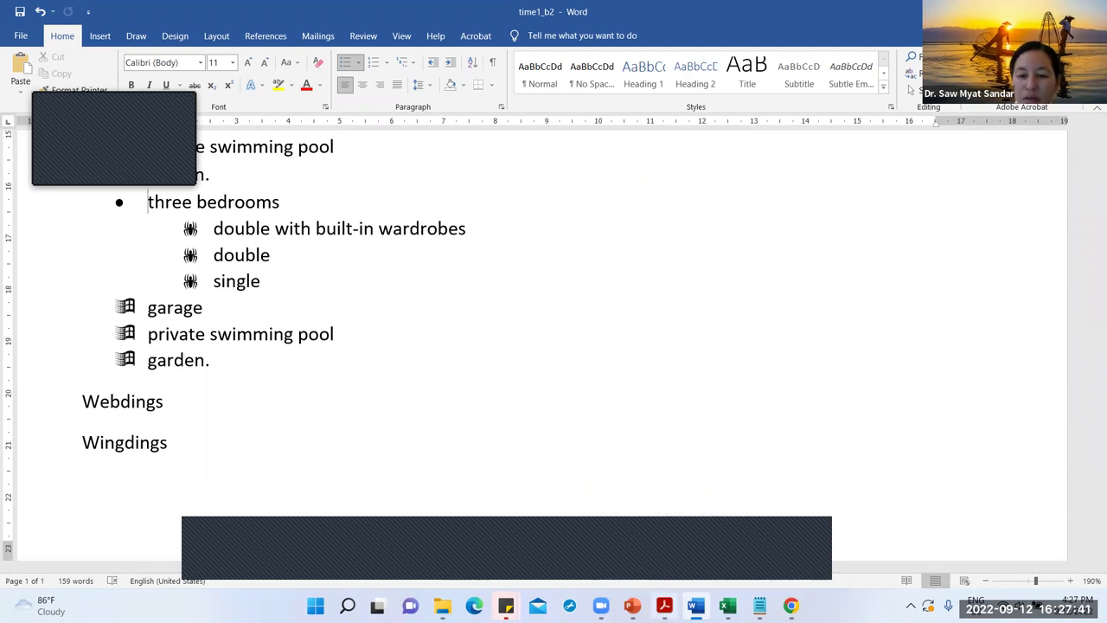
{"action": "key", "text": "alt+Tab"}
{"action": "scroll", "coordinate": [408, 446], "scroll_direction": "down", "scroll_amount": 10}
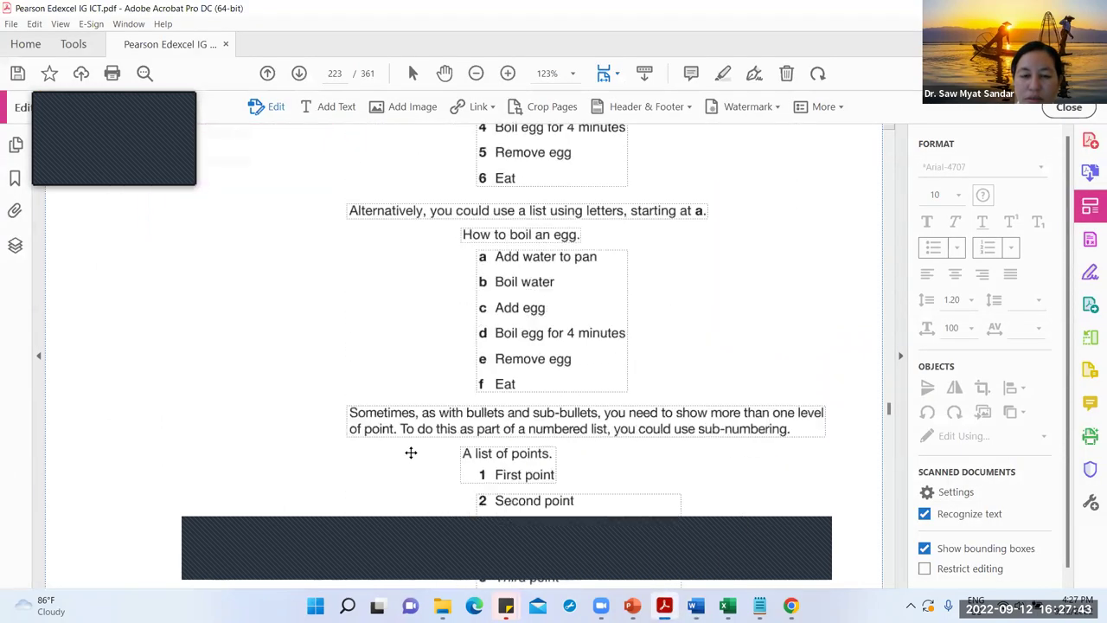
{"action": "scroll", "coordinate": [414, 453], "scroll_direction": "down", "scroll_amount": 1}
{"action": "scroll", "coordinate": [415, 448], "scroll_direction": "up", "scroll_amount": 8}
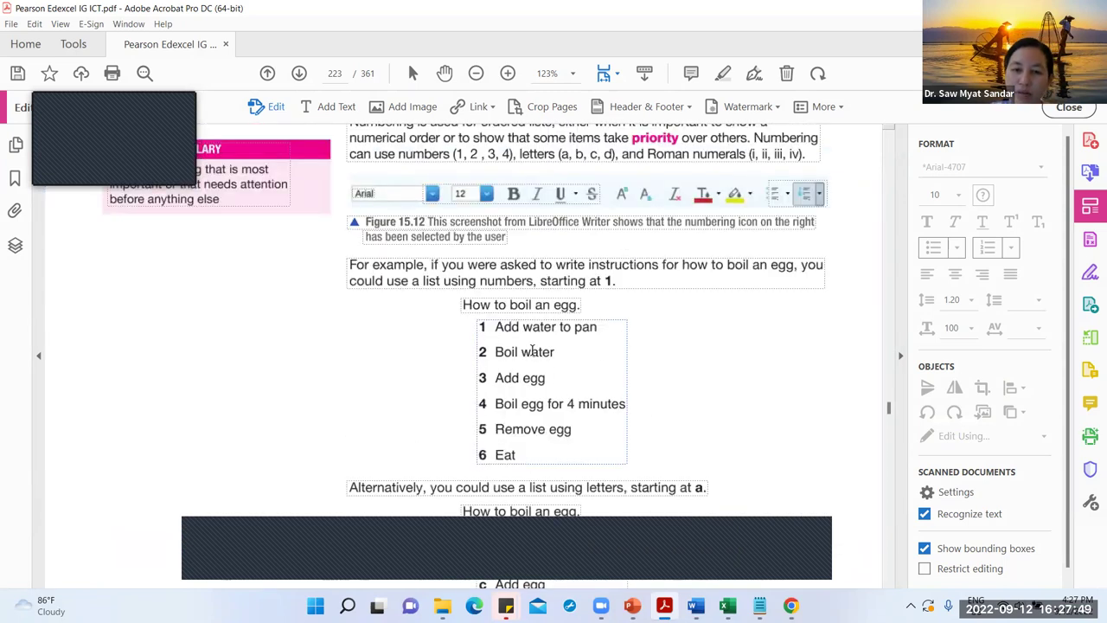
{"action": "scroll", "coordinate": [562, 441], "scroll_direction": "down", "scroll_amount": 3}
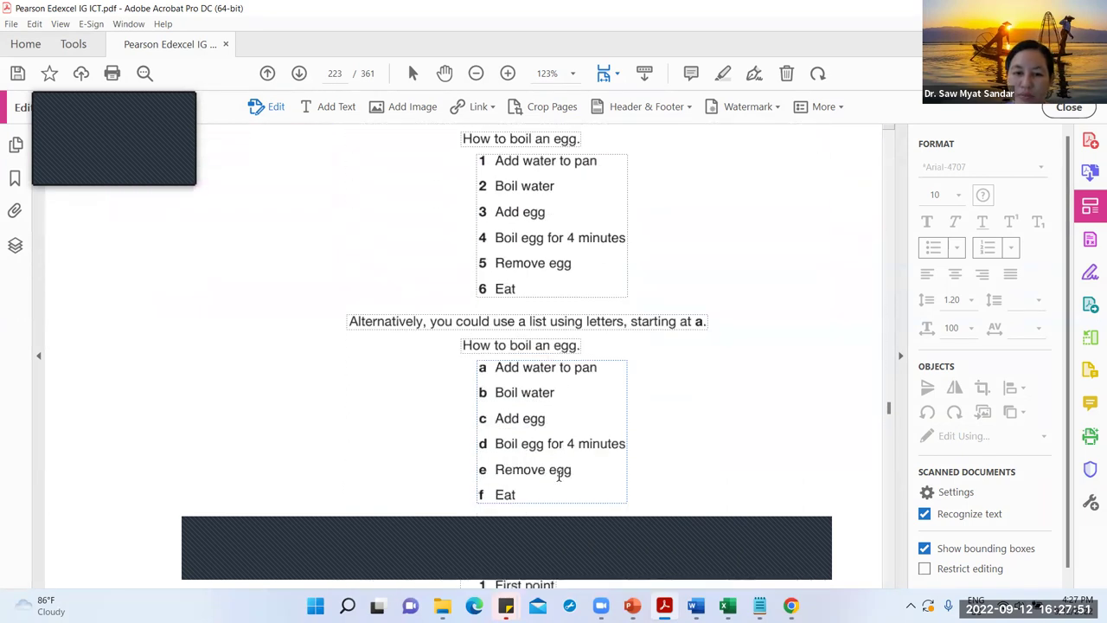
{"action": "scroll", "coordinate": [560, 476], "scroll_direction": "down", "scroll_amount": 2}
{"action": "scroll", "coordinate": [559, 476], "scroll_direction": "up", "scroll_amount": 3}
{"action": "left_click", "coordinate": [491, 223]}
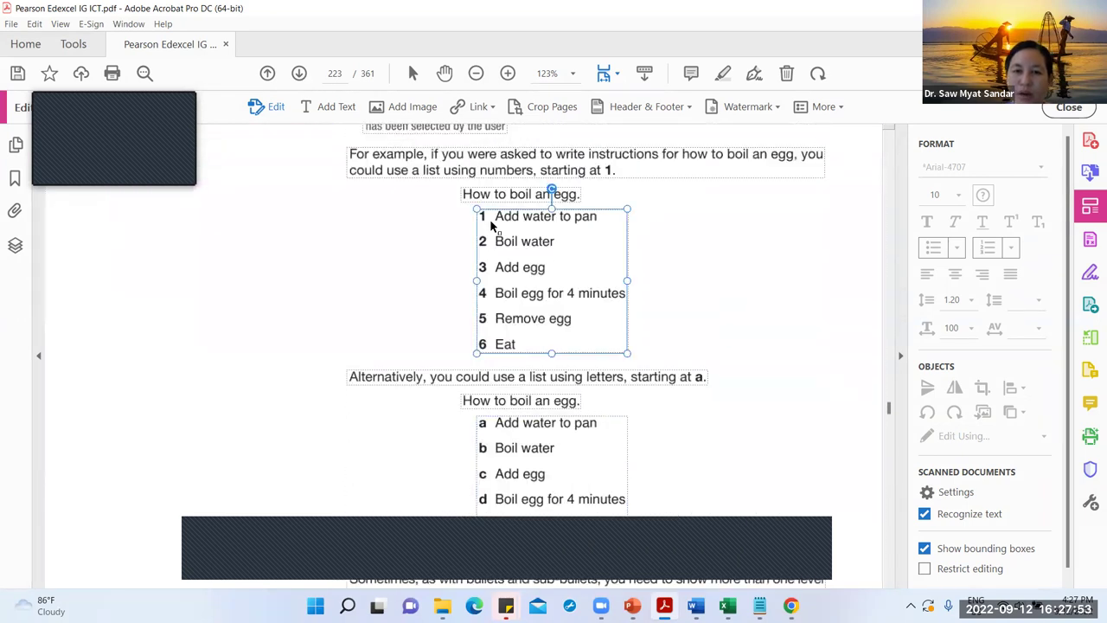
{"action": "key", "text": "ctrl+a"}
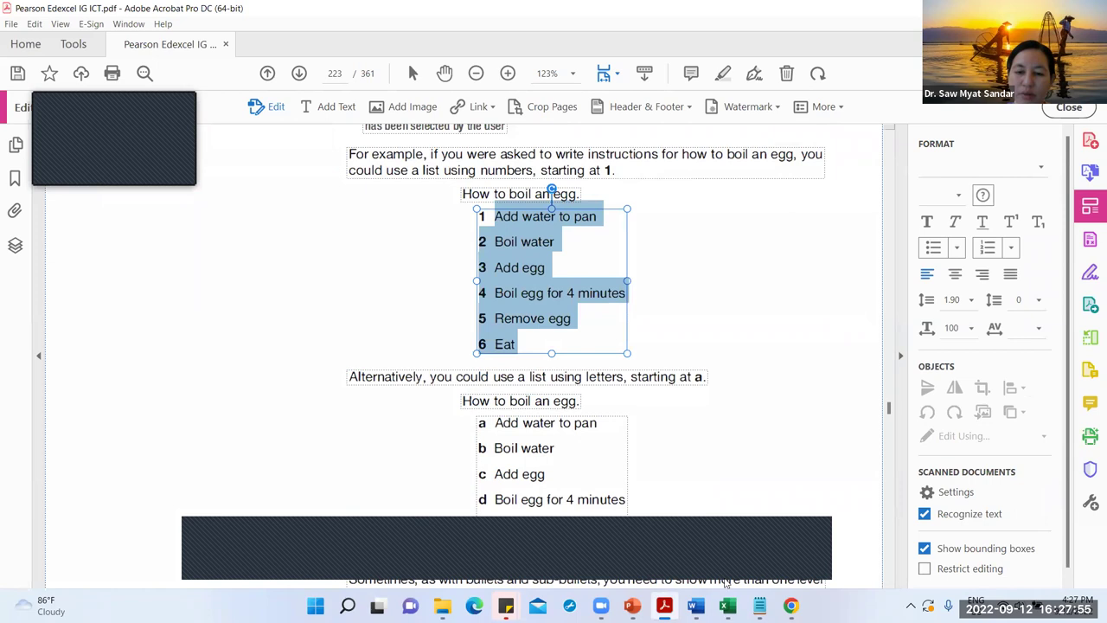
{"action": "left_click", "coordinate": [695, 606]}
{"action": "type", "text": "Add water to pan 2 Boil water 3 Add egg 4 Boil egg for 4 minutes 5 Remove egg 6 Eat"}
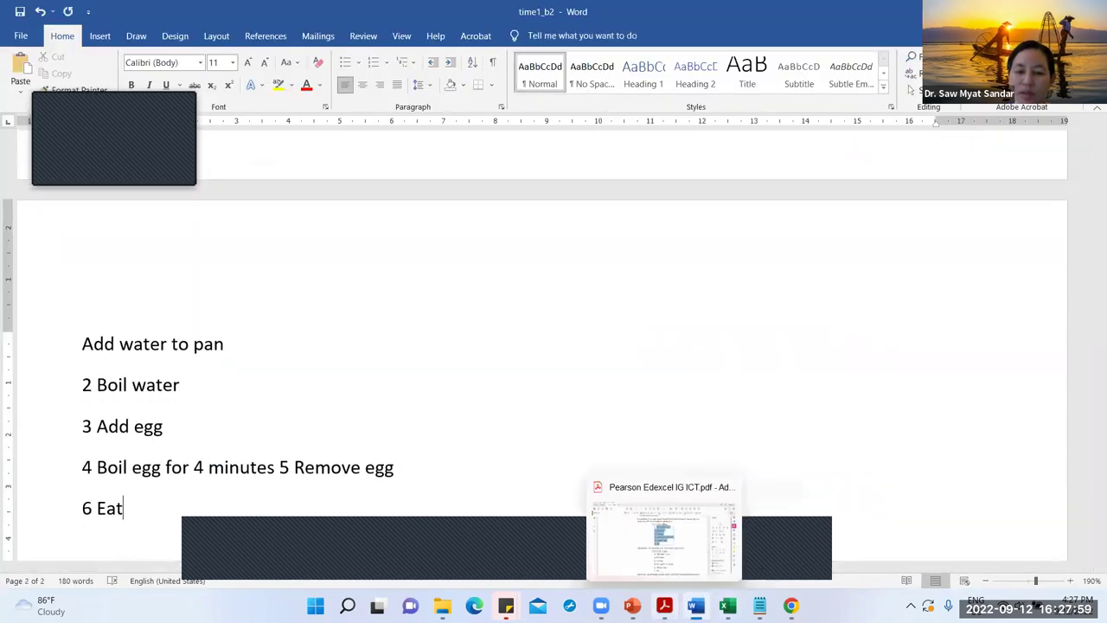
Step: Copy the heading "How to boil an egg." from the textbook PDF and paste it before "Add water to pan" in Word
{"action": "left_click", "coordinate": [664, 606]}
{"action": "left_click", "coordinate": [512, 194]}
{"action": "triple_click", "coordinate": [504, 193]}
{"action": "key", "text": "ctrl+c"}
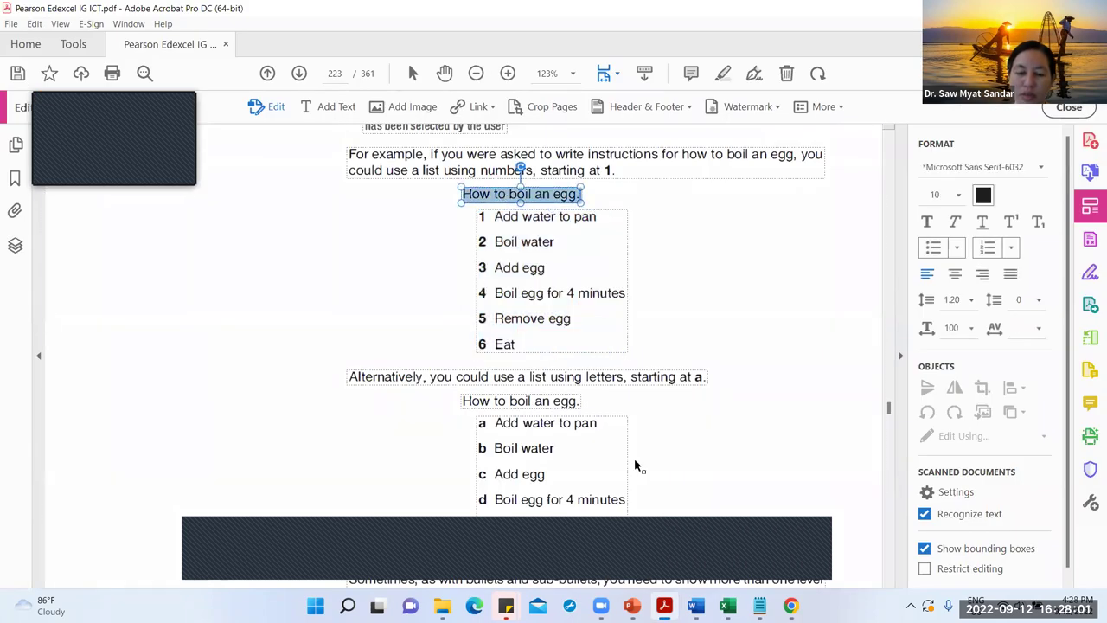
{"action": "left_click", "coordinate": [632, 606]}
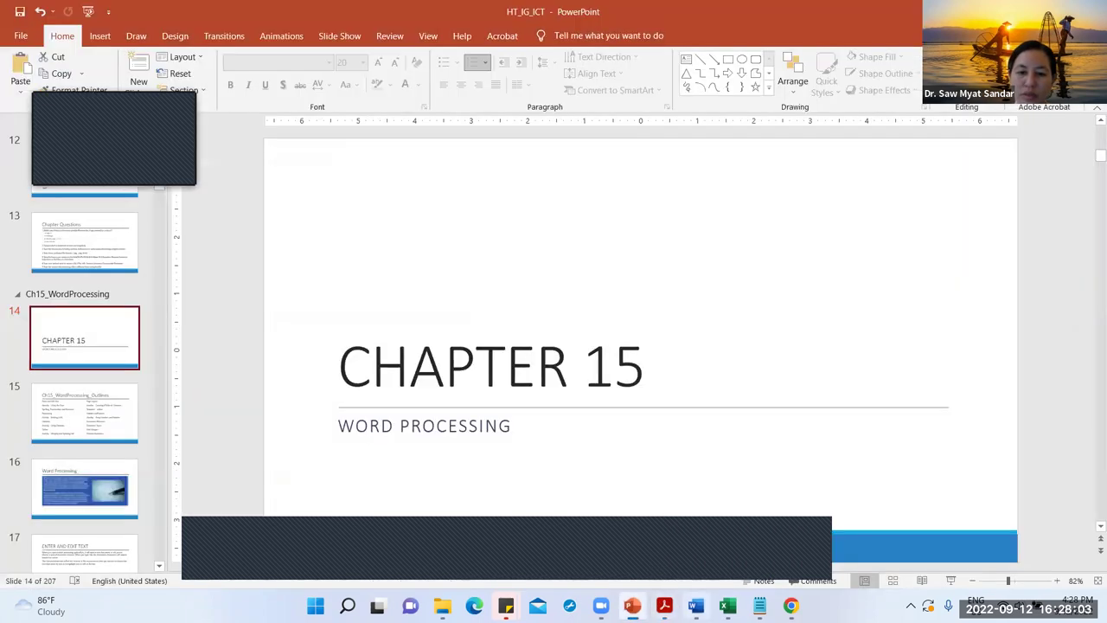
{"action": "left_click", "coordinate": [695, 606]}
{"action": "key", "text": "ctrl+v"}
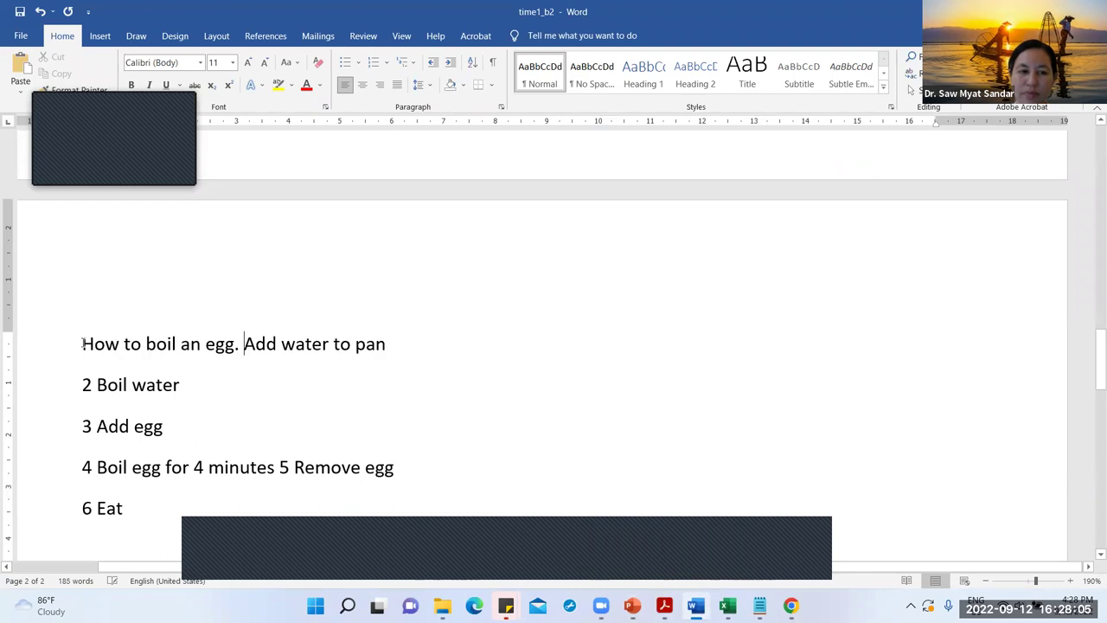
Step: Put the heading "How to boil an egg." on its own line and delete the typed numbers at the start of the steps below it
{"action": "key", "text": "Return"}
{"action": "scroll", "coordinate": [88, 378], "scroll_direction": "down", "scroll_amount": 2}
{"action": "key", "text": "BackSpace"}
{"action": "key", "text": "Delete"}
{"action": "key", "text": "Delete"}
{"action": "key", "text": "Delete"}
{"action": "key", "text": "Down"}
{"action": "key", "text": "Delete"}
{"action": "key", "text": "Delete"}
{"action": "key", "text": "Down"}
{"action": "key", "text": "Delete"}
{"action": "key", "text": "Delete"}
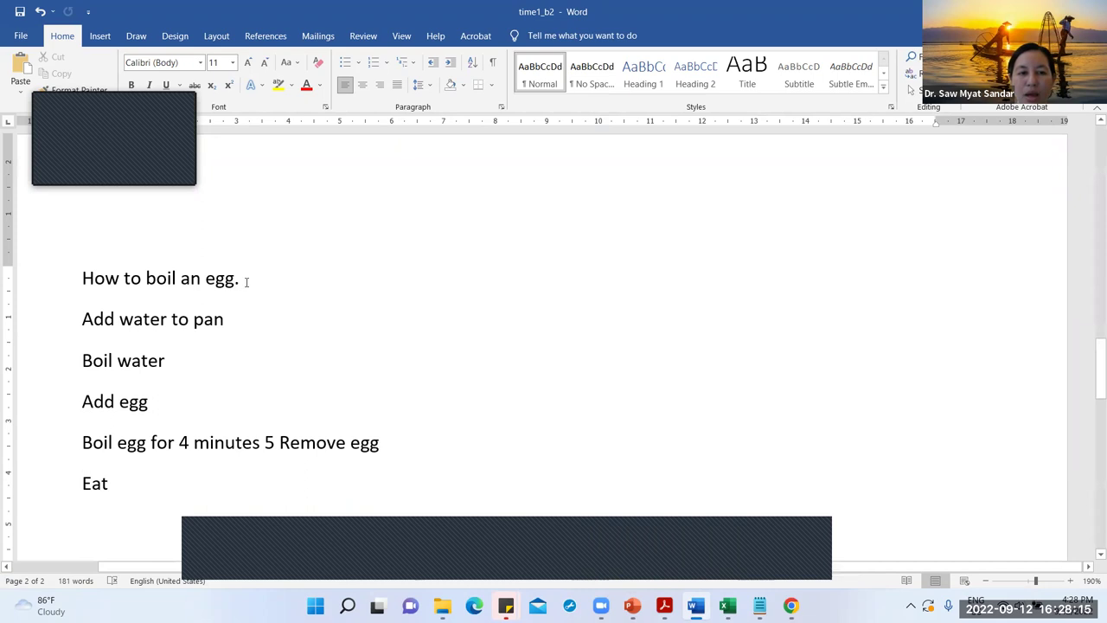
Step: Apply the 1., 2., 3. numbering format to the lines from "Add water to pan" through "Eat"
{"action": "left_click_drag", "start_coordinate": [132, 492], "coordinate": [66, 323]}
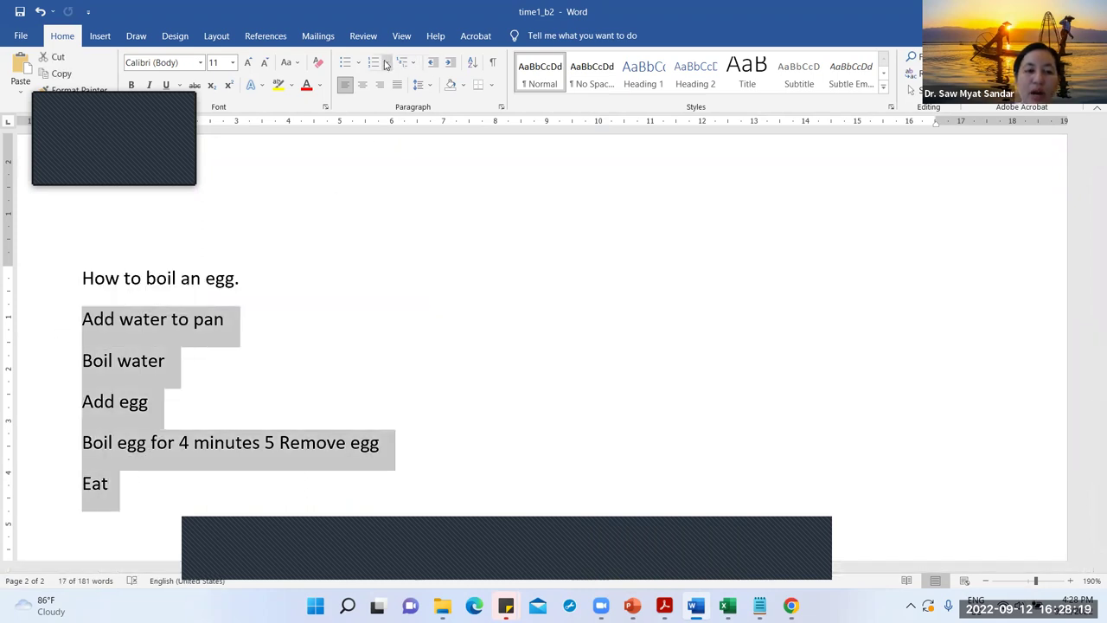
{"action": "left_click", "coordinate": [387, 63]}
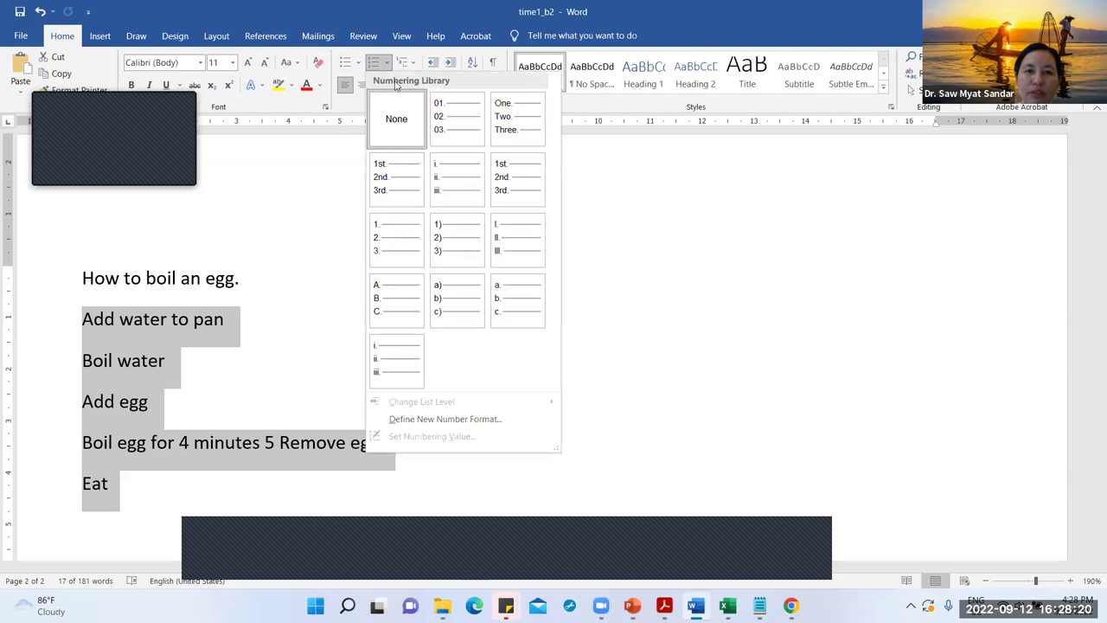
{"action": "left_click", "coordinate": [404, 235]}
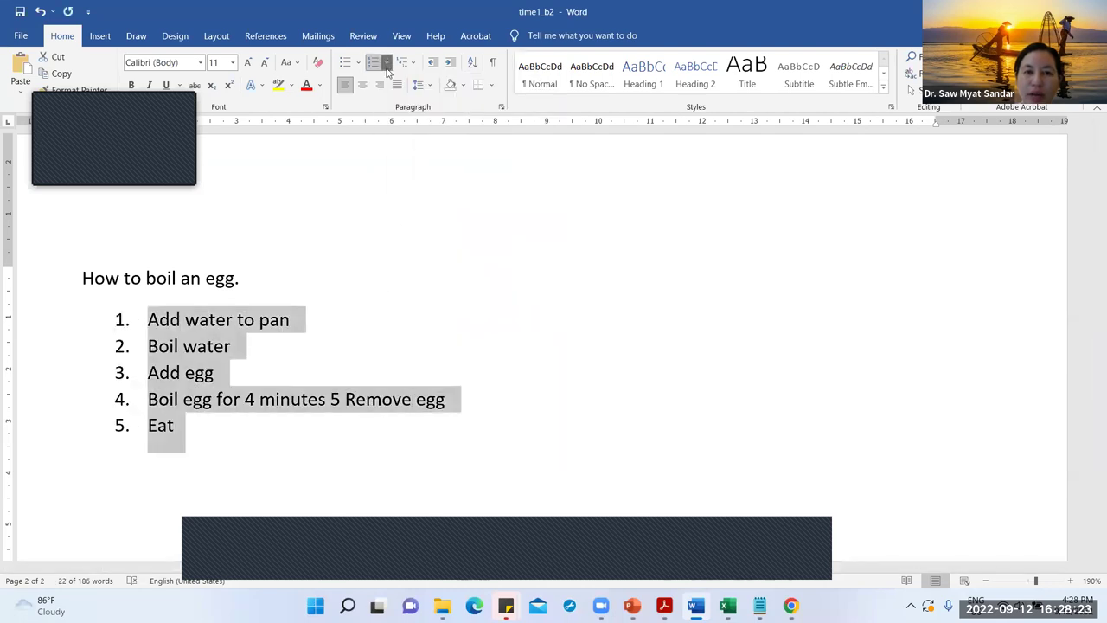
Step: Change the egg-boiling list to the a., b., c. format and return it to 1., 2., 3. numbering
{"action": "left_click", "coordinate": [387, 63]}
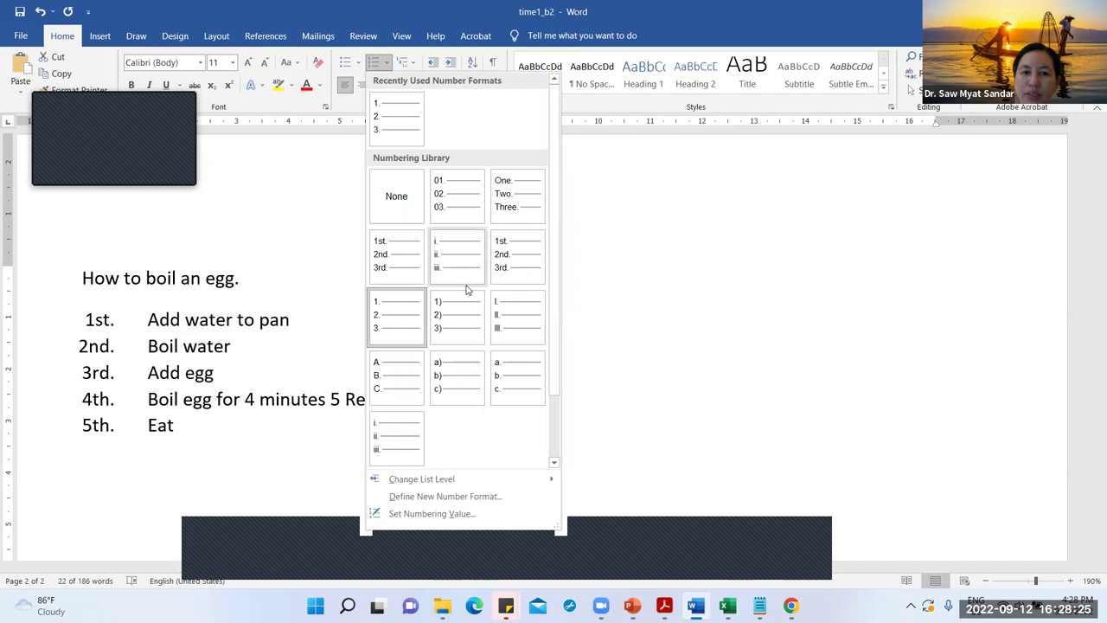
{"action": "left_click", "coordinate": [525, 380]}
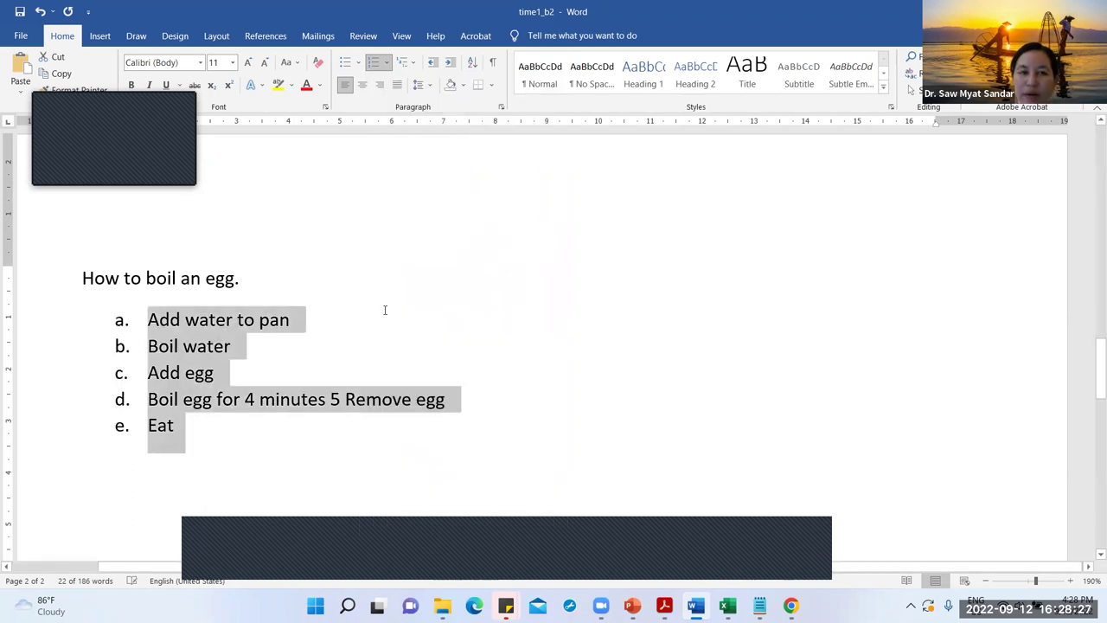
{"action": "left_click", "coordinate": [387, 63]}
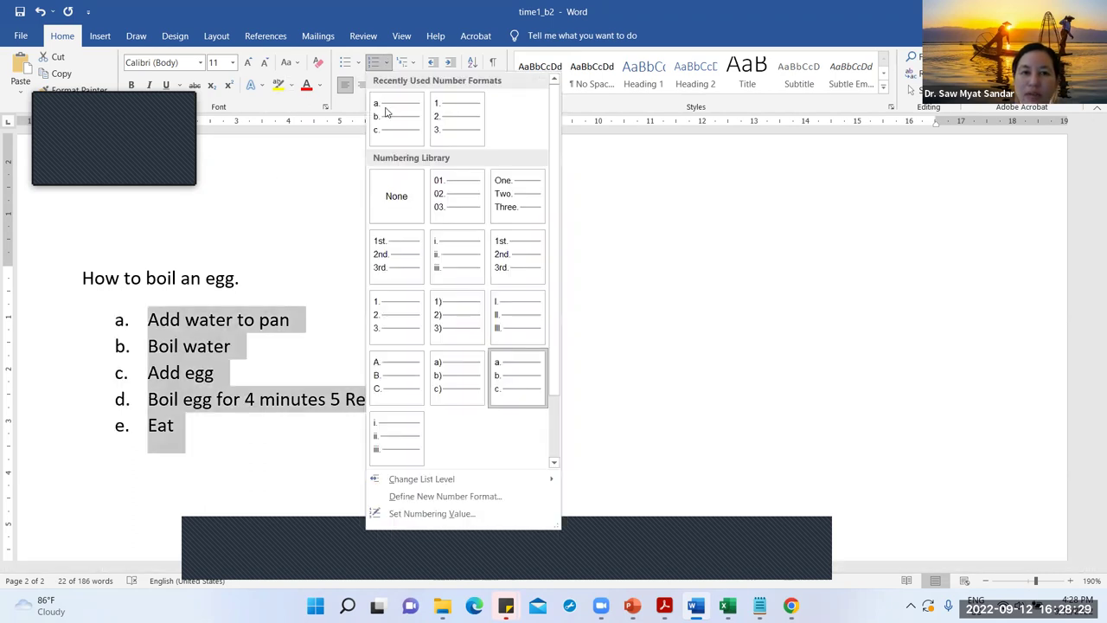
{"action": "left_click", "coordinate": [403, 336]}
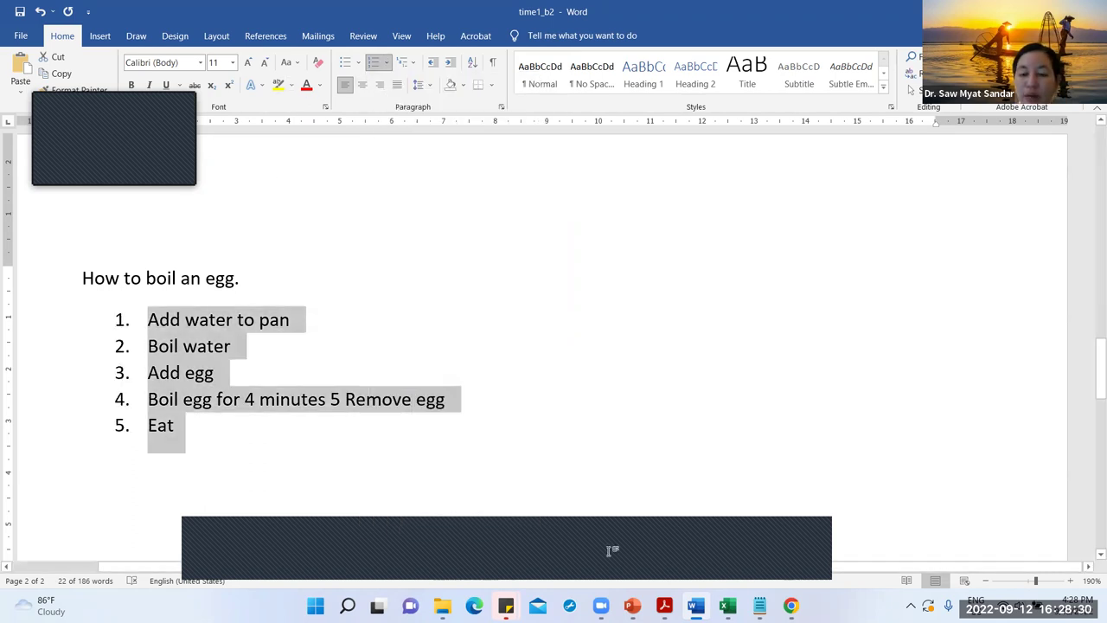
Step: Switch to the textbook PDF in Acrobat and highlight "Numbering is used for ordered lists," in the Numbering section
{"action": "left_click", "coordinate": [664, 605]}
{"action": "scroll", "coordinate": [721, 363], "scroll_direction": "up", "scroll_amount": 10}
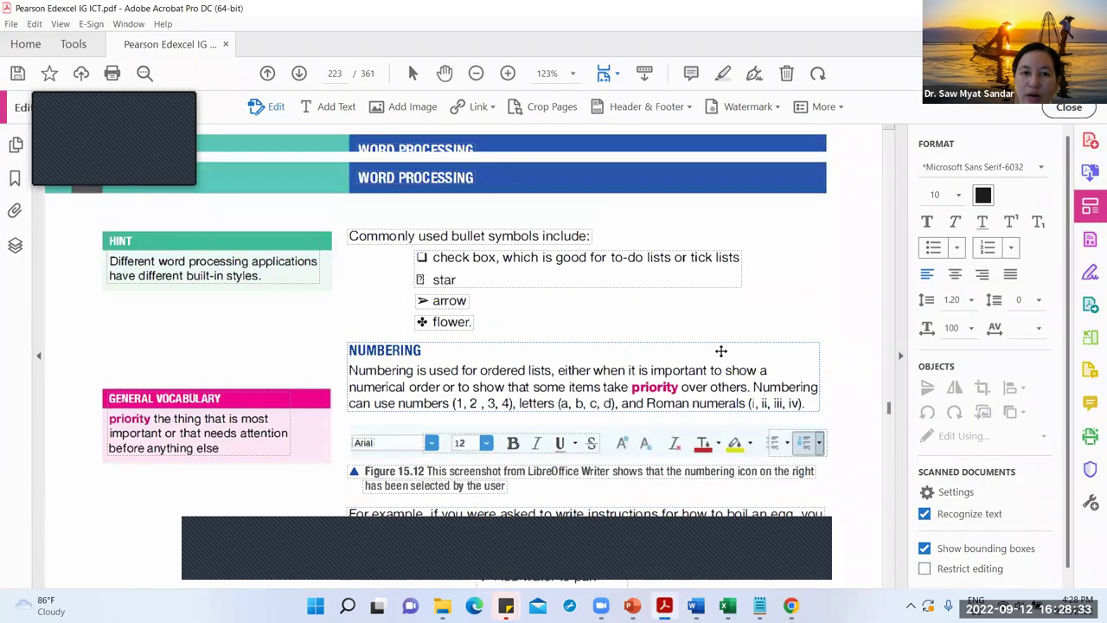
{"action": "scroll", "coordinate": [720, 342], "scroll_direction": "down", "scroll_amount": 2}
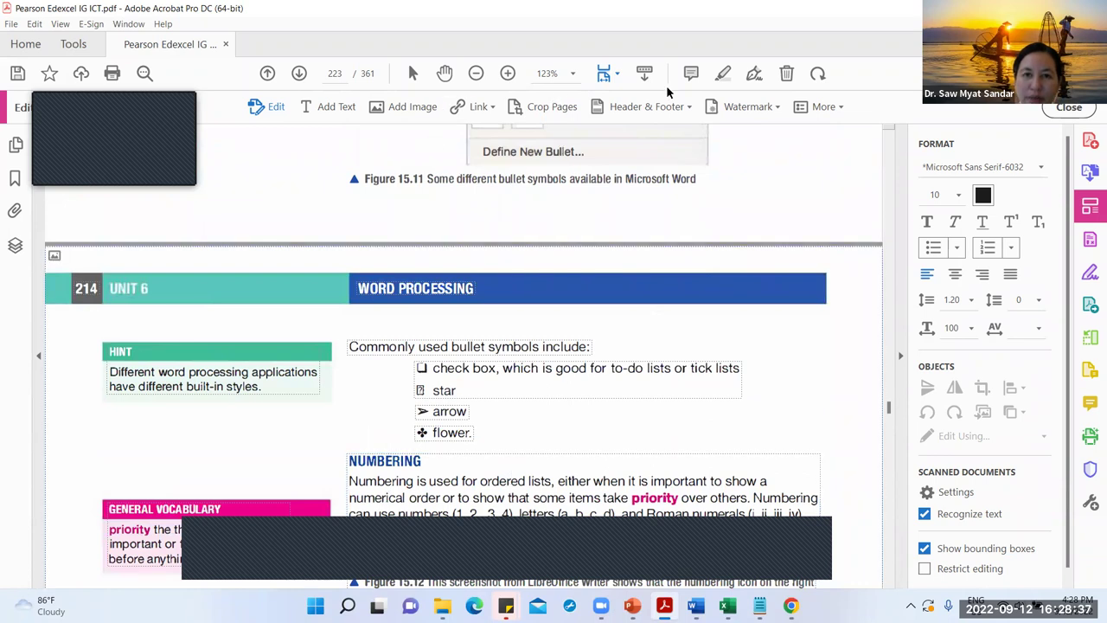
{"action": "left_click", "coordinate": [723, 75]}
{"action": "left_click_drag", "start_coordinate": [349, 482], "coordinate": [556, 485]}
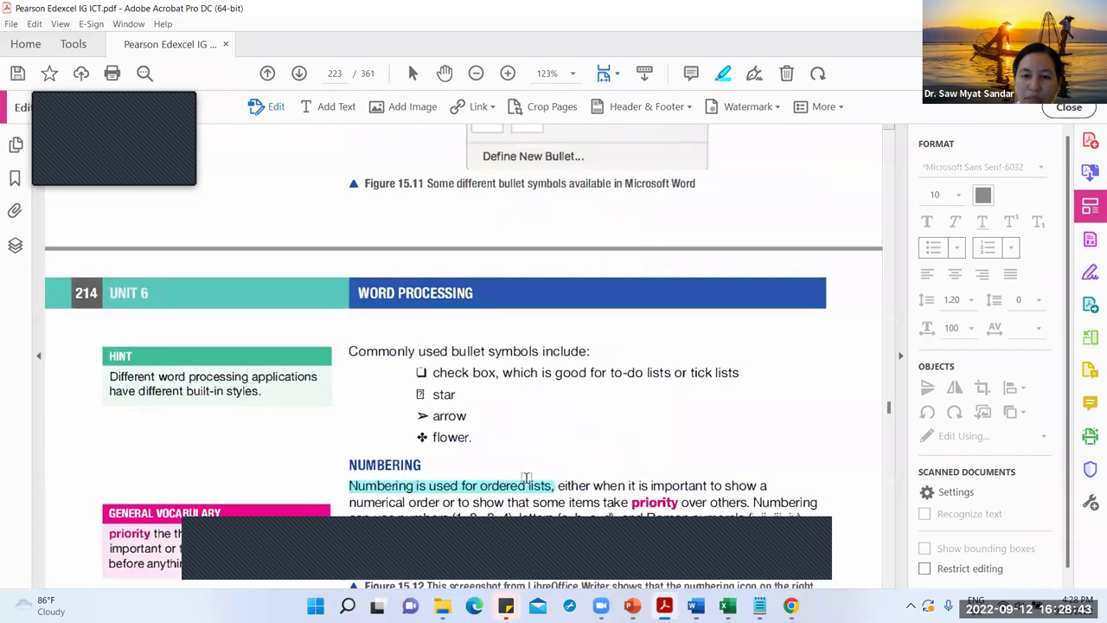
Step: Review the textbook's numbering, bullet point and sub-numbering sections, including the Making a List activity and the start of Alignment
{"action": "scroll", "coordinate": [379, 447], "scroll_direction": "down", "scroll_amount": 1}
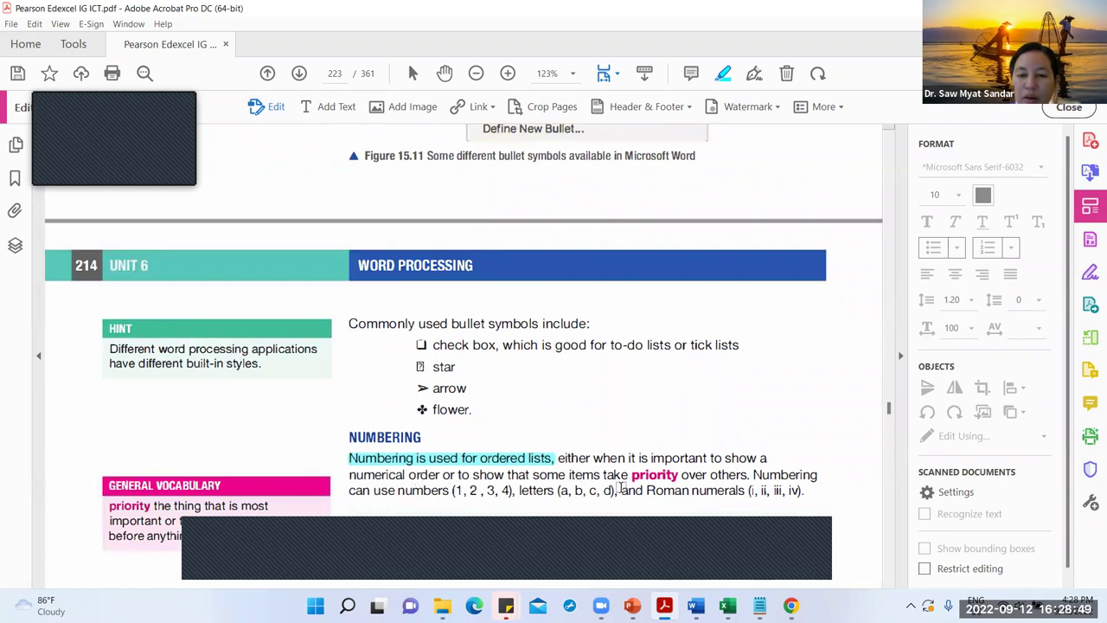
{"action": "scroll", "coordinate": [626, 471], "scroll_direction": "down", "scroll_amount": 1}
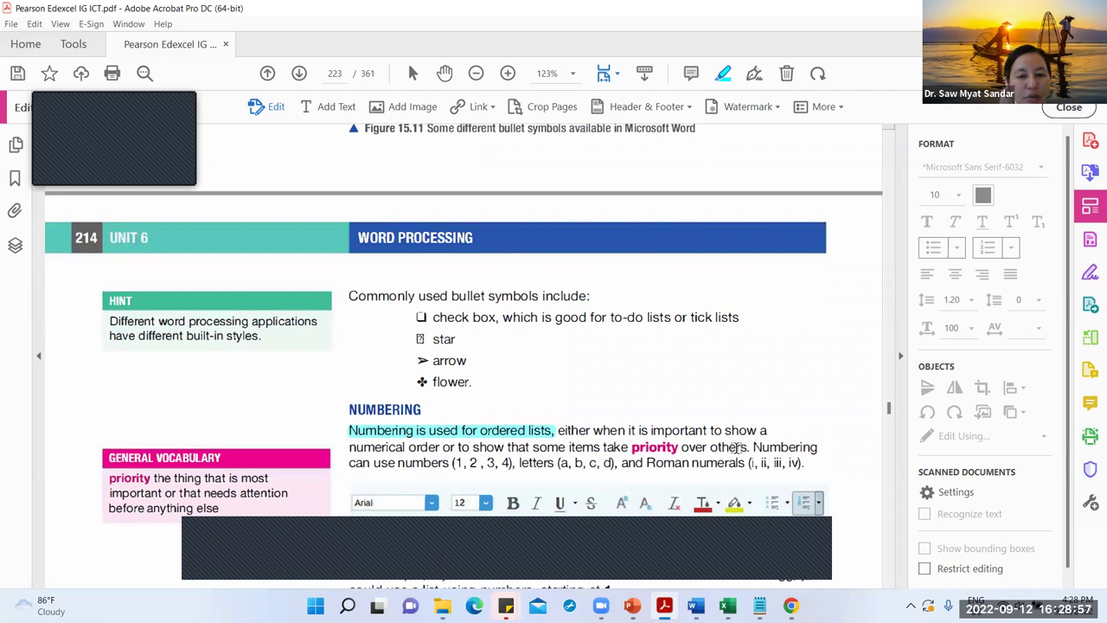
{"action": "scroll", "coordinate": [616, 450], "scroll_direction": "down", "scroll_amount": 2}
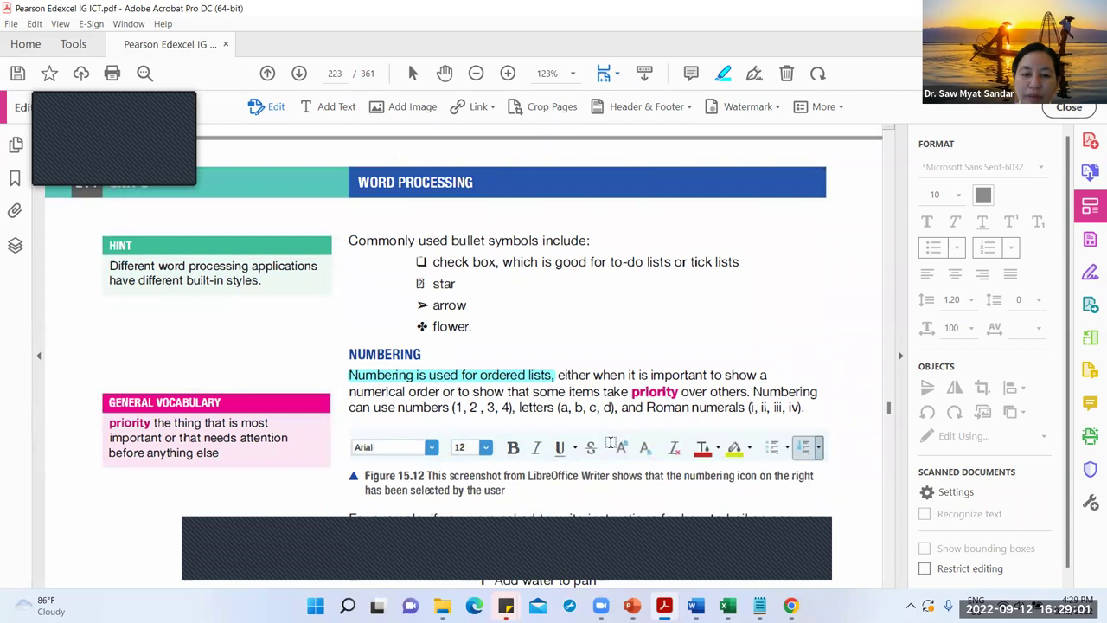
{"action": "scroll", "coordinate": [609, 443], "scroll_direction": "up", "scroll_amount": 15}
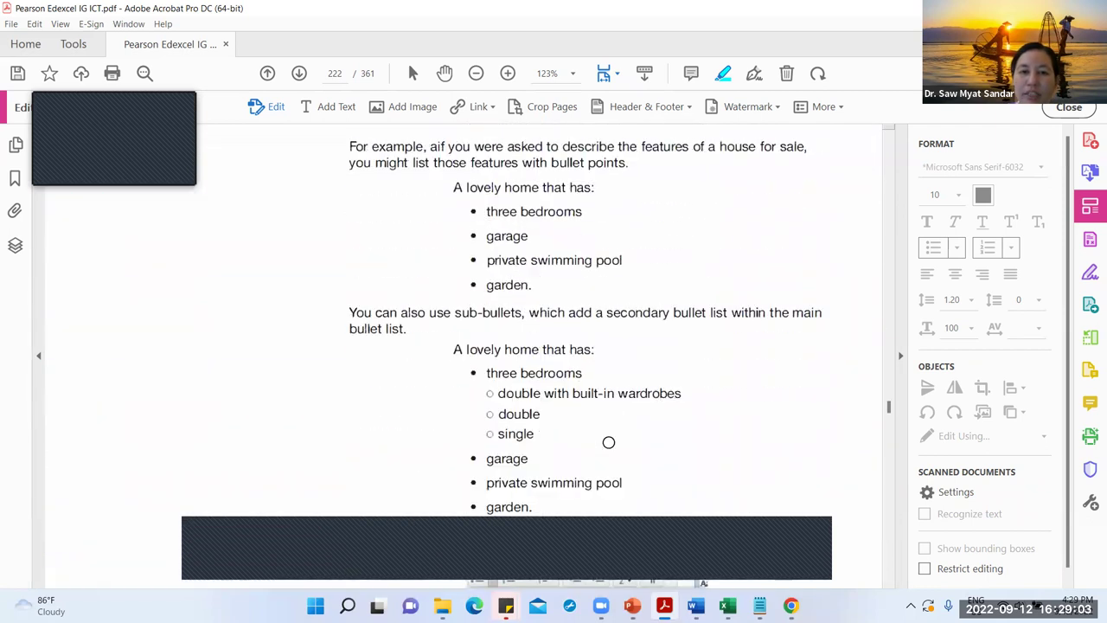
{"action": "scroll", "coordinate": [609, 441], "scroll_direction": "up", "scroll_amount": 10}
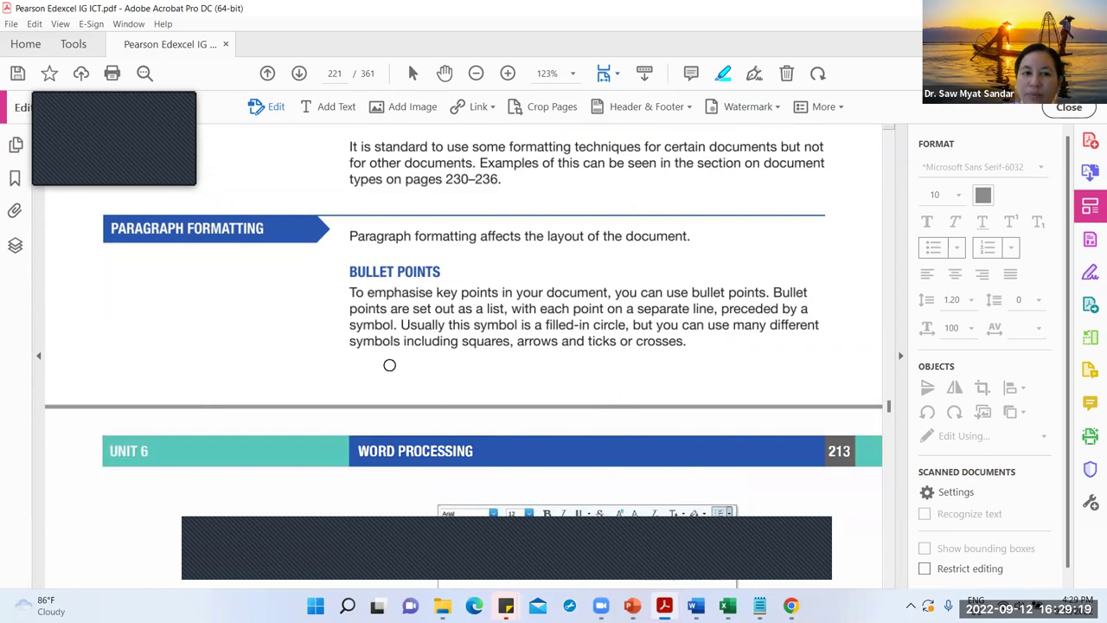
{"action": "scroll", "coordinate": [478, 445], "scroll_direction": "down", "scroll_amount": 4}
{"action": "scroll", "coordinate": [478, 445], "scroll_direction": "down", "scroll_amount": 15}
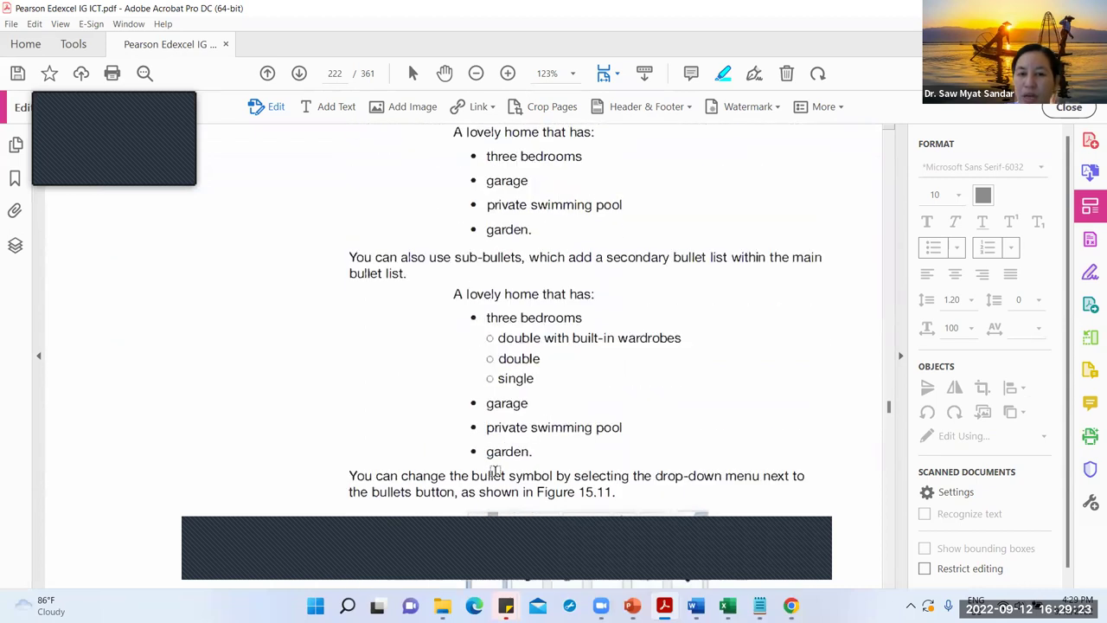
{"action": "scroll", "coordinate": [495, 469], "scroll_direction": "down", "scroll_amount": 18}
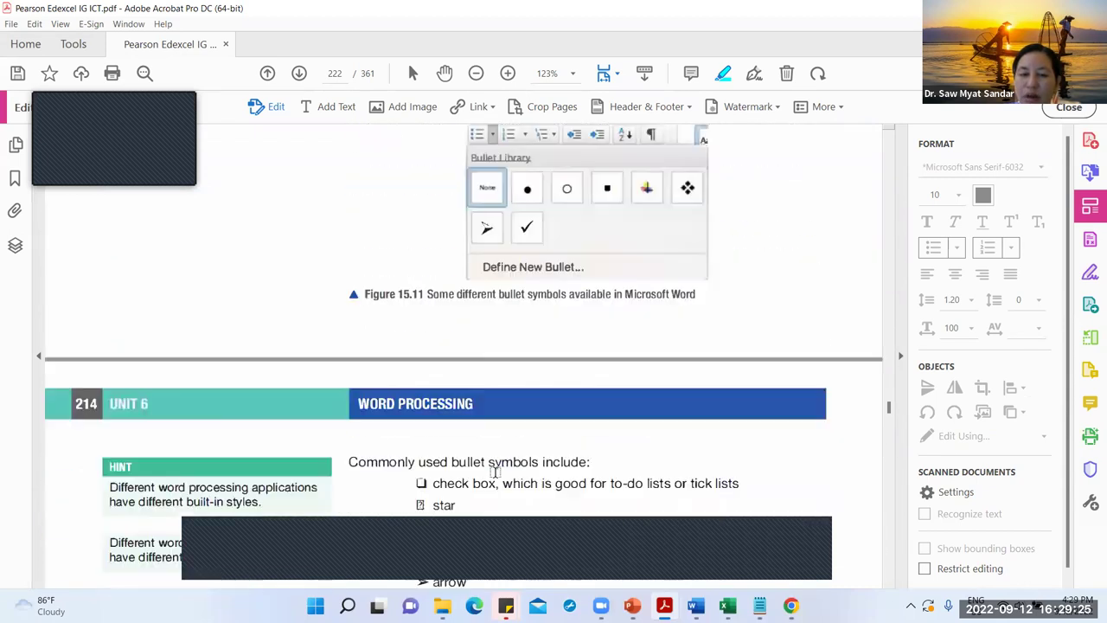
{"action": "scroll", "coordinate": [496, 469], "scroll_direction": "down", "scroll_amount": 19}
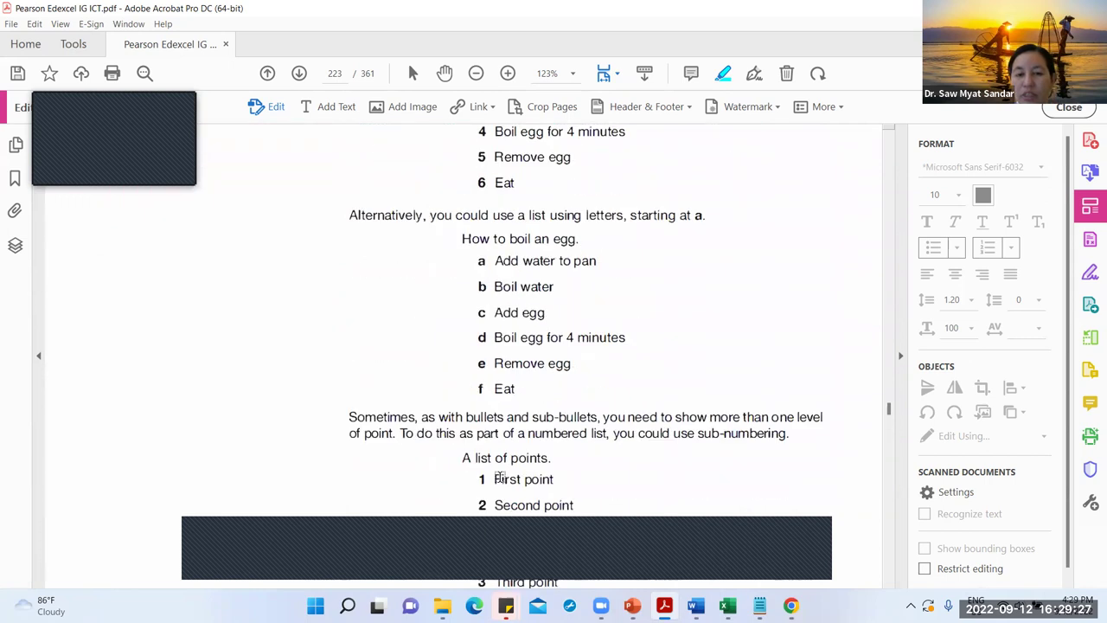
{"action": "scroll", "coordinate": [499, 480], "scroll_direction": "down", "scroll_amount": 14}
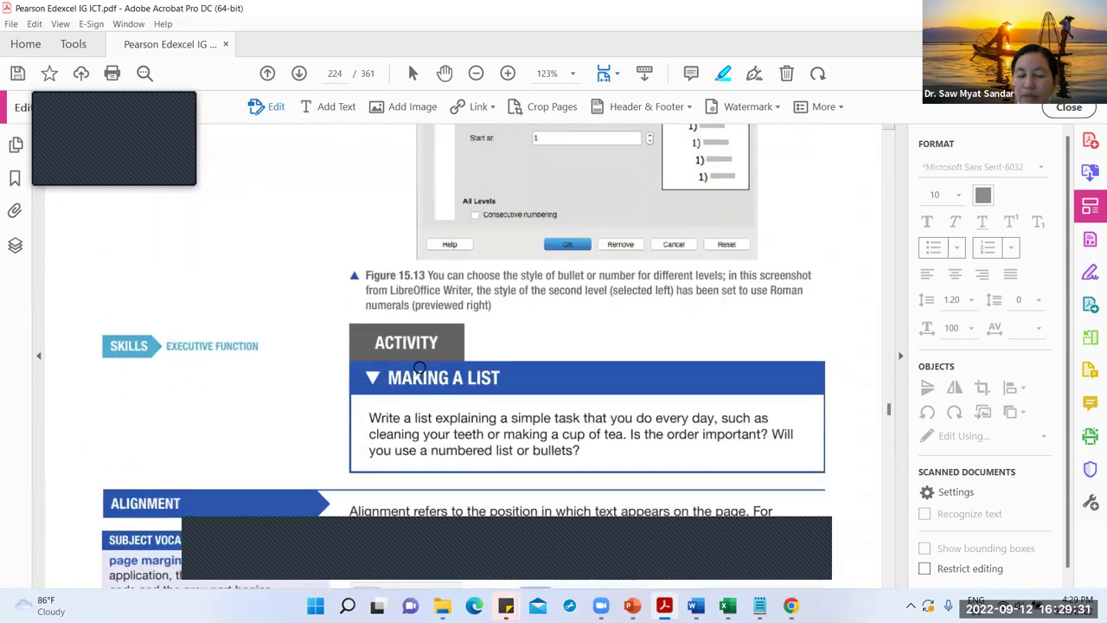
{"action": "scroll", "coordinate": [539, 407], "scroll_direction": "up", "scroll_amount": 1}
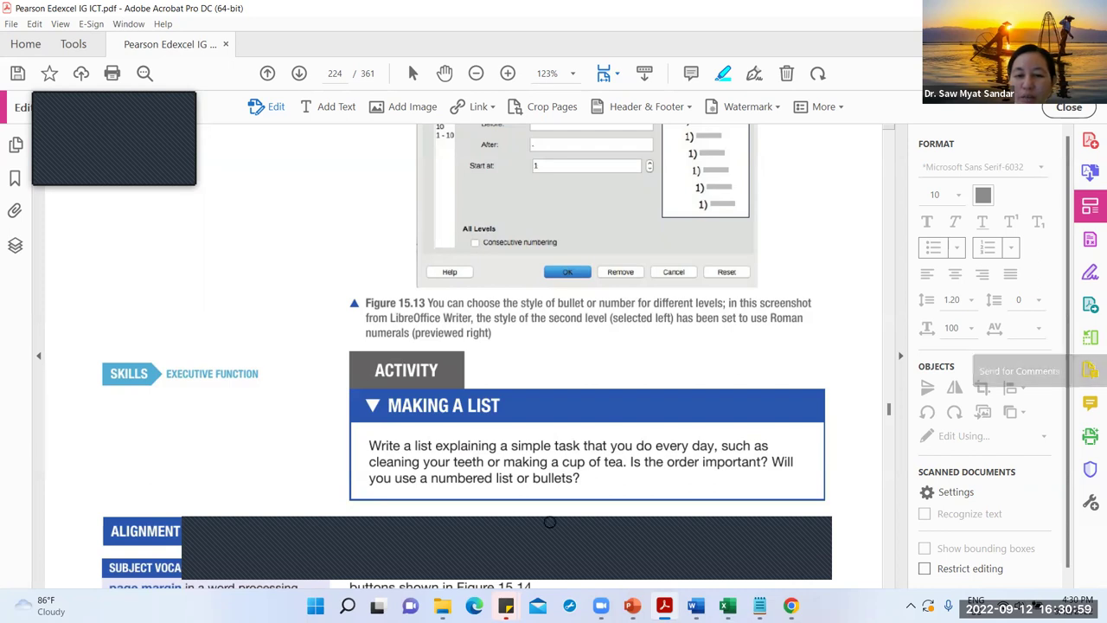
{"action": "scroll", "coordinate": [432, 451], "scroll_direction": "down", "scroll_amount": 2}
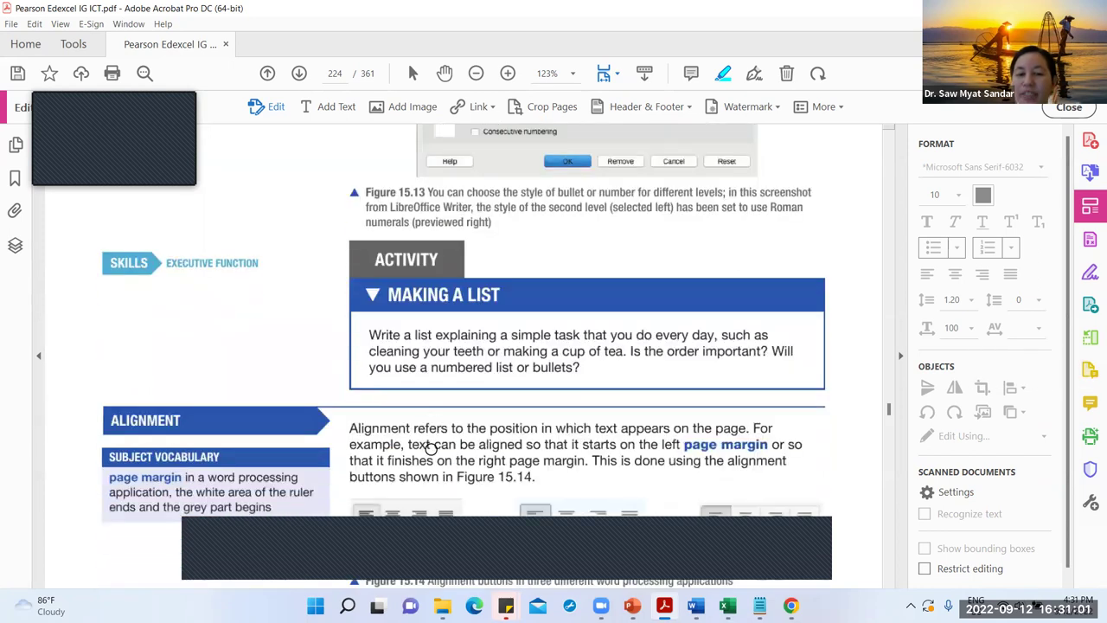
{"action": "scroll", "coordinate": [431, 449], "scroll_direction": "up", "scroll_amount": 3}
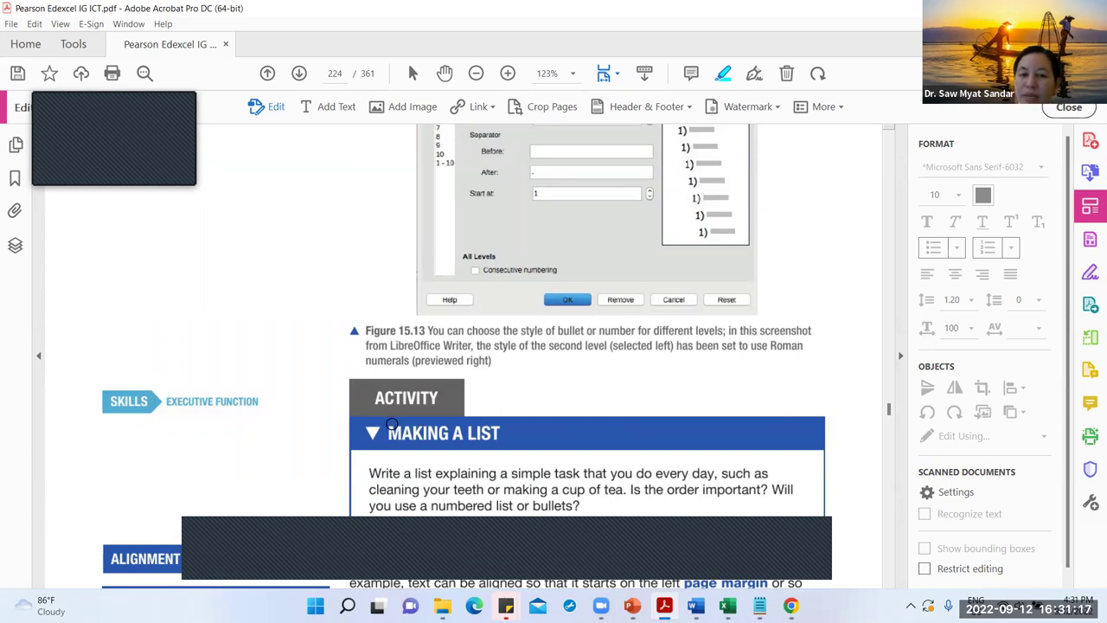
Step: Switch to Chrome, open a new tab and change to the Google account used for the ICT classes
{"action": "left_click", "coordinate": [791, 606]}
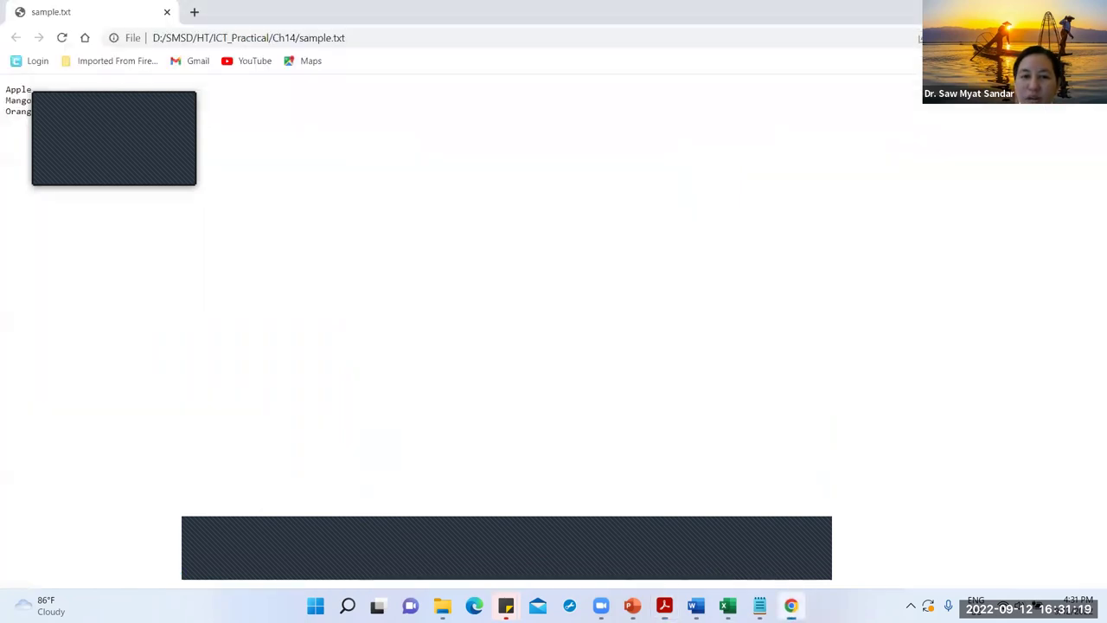
{"action": "left_click", "coordinate": [195, 13]}
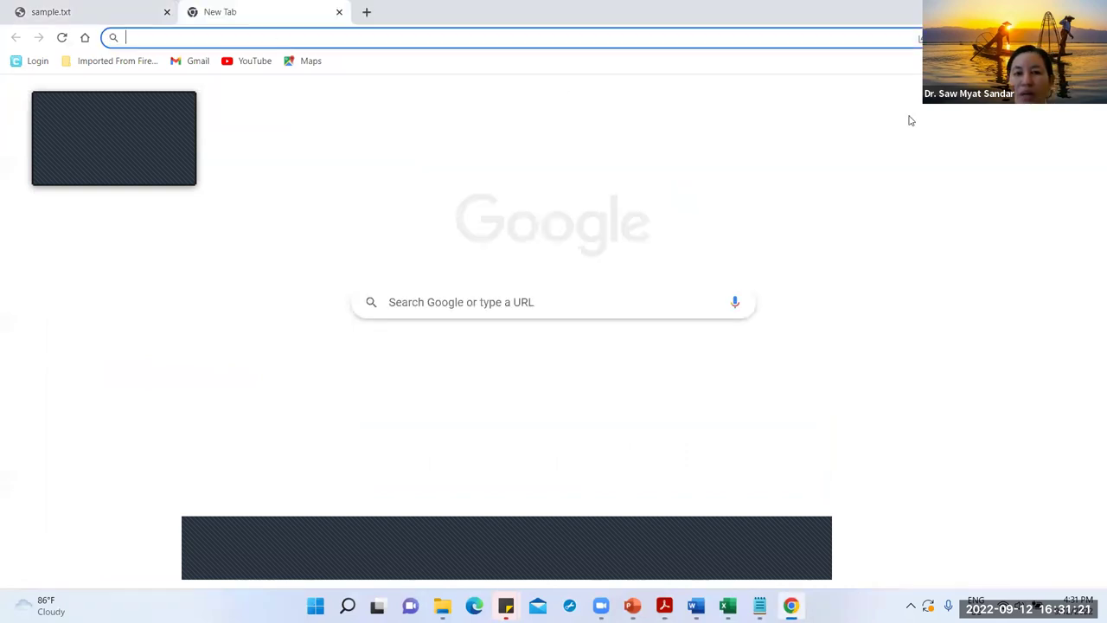
{"action": "left_click", "coordinate": [1087, 112]}
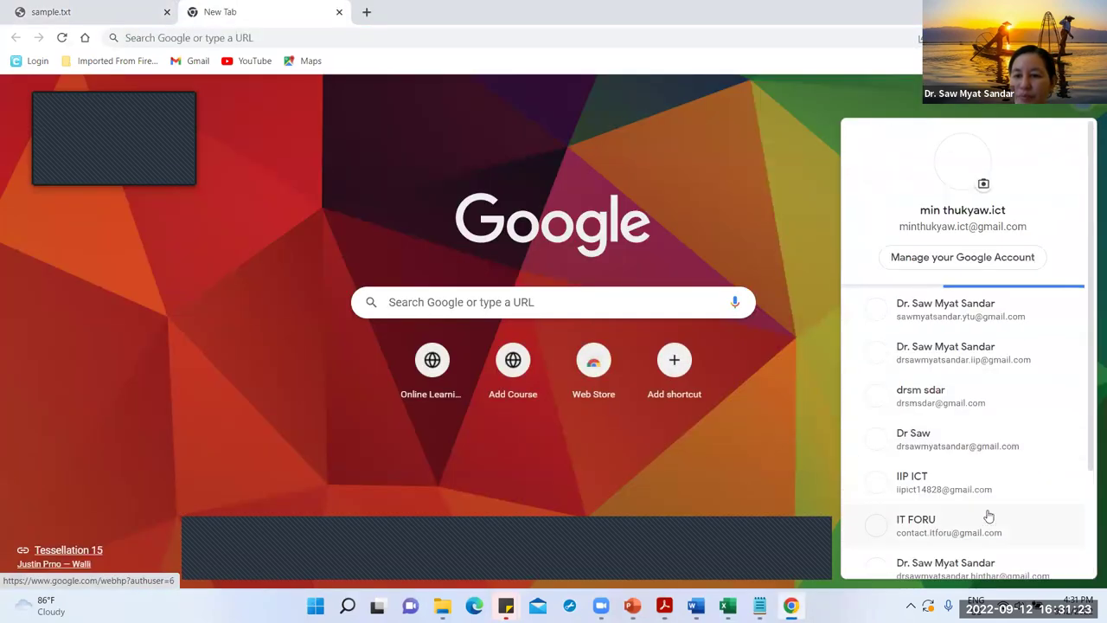
{"action": "scroll", "coordinate": [971, 519], "scroll_direction": "down", "scroll_amount": 3}
{"action": "left_click", "coordinate": [976, 439]}
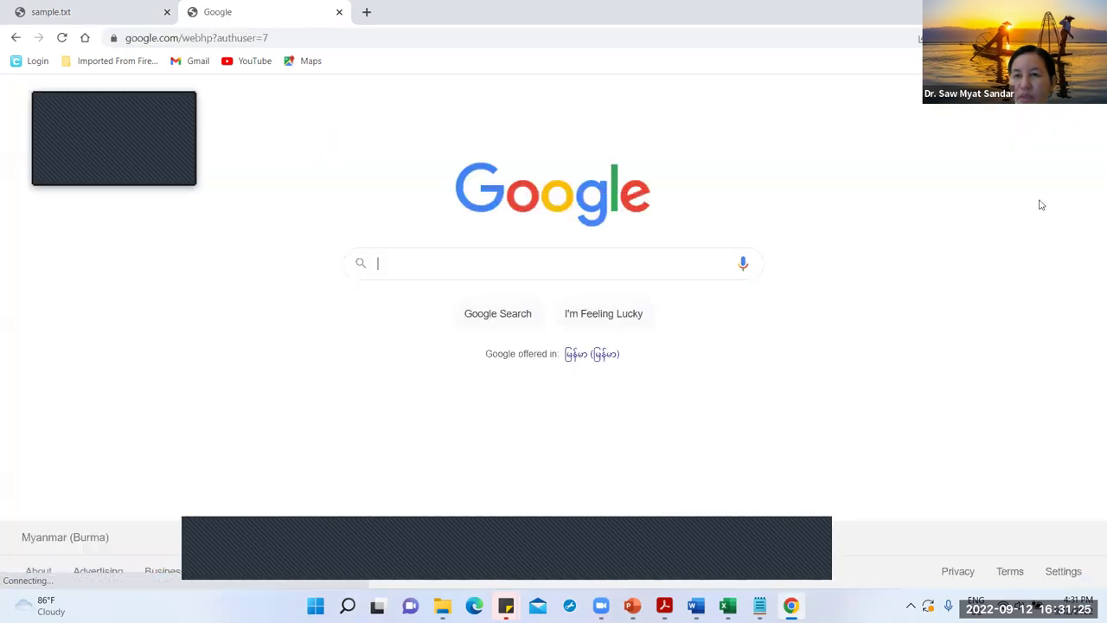
Step: Open Google Classroom and go to the classwork of ICT Class B2
{"action": "left_click", "coordinate": [1048, 99]}
{"action": "scroll", "coordinate": [939, 365], "scroll_direction": "down", "scroll_amount": 3}
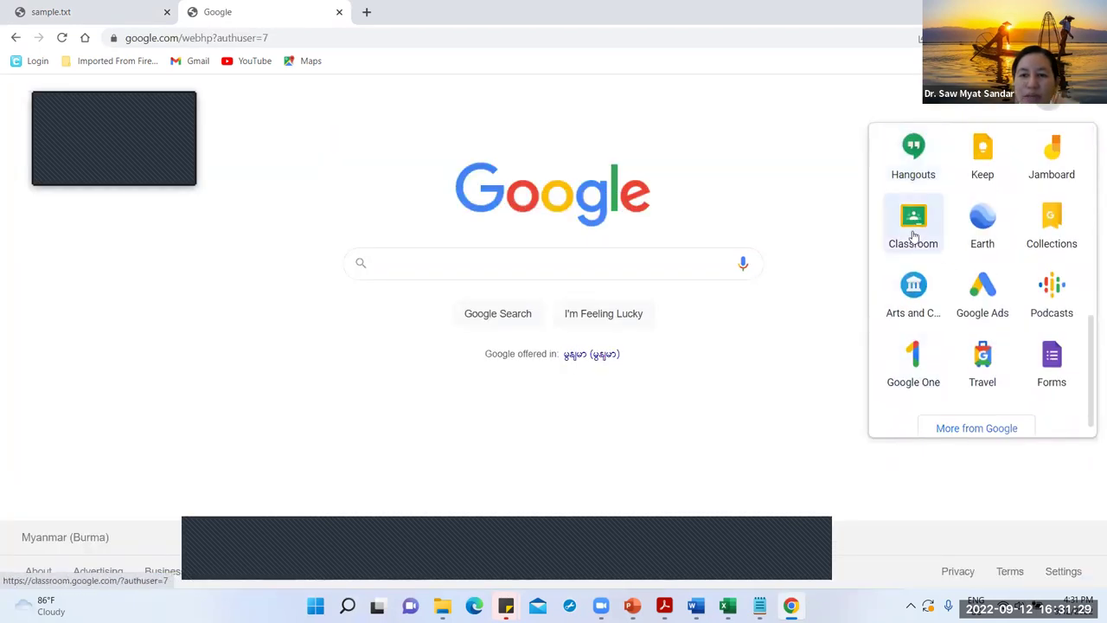
{"action": "left_click", "coordinate": [913, 229]}
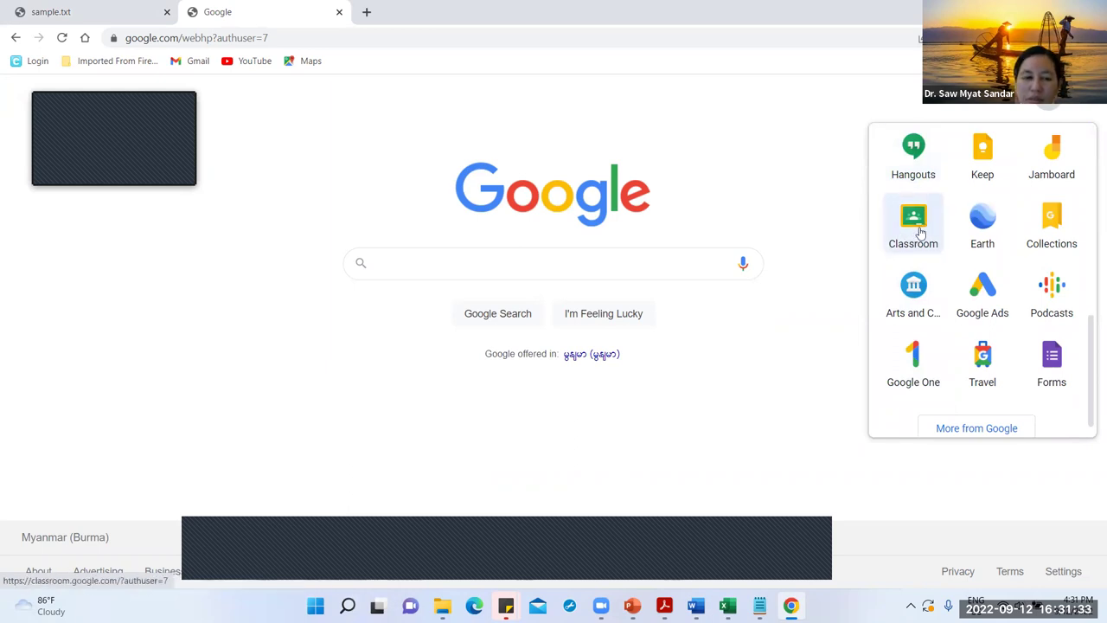
{"action": "left_click", "coordinate": [919, 232]}
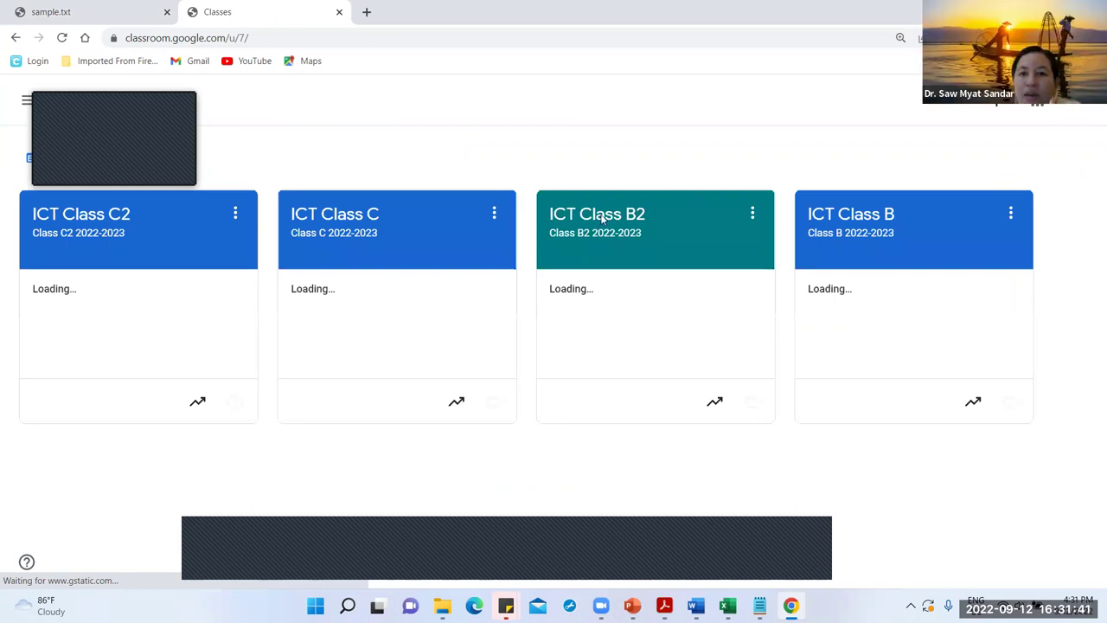
{"action": "left_click", "coordinate": [570, 233]}
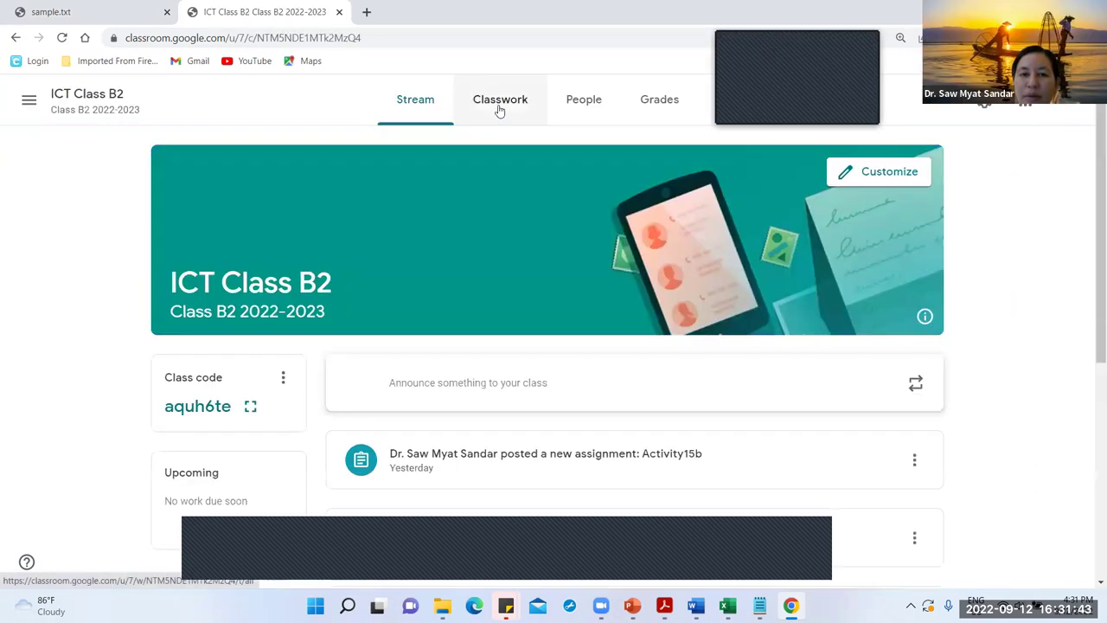
{"action": "left_click", "coordinate": [498, 108]}
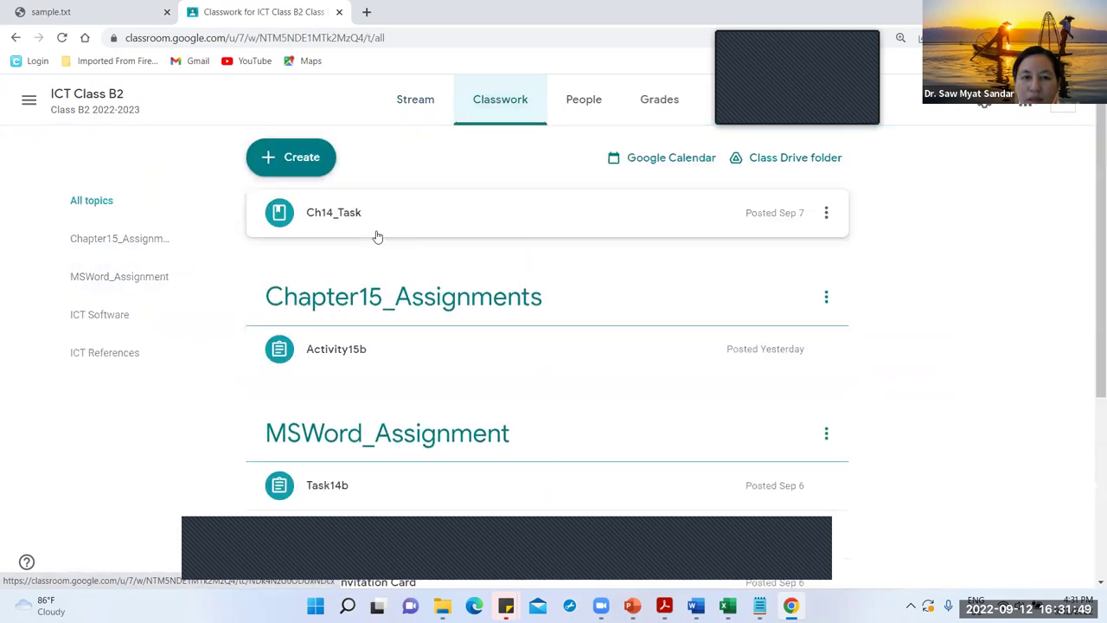
Step: Examine the Activity15b assignment instructions, the Ch14_Task material and the MSWord_Assignment topic in the classwork list
{"action": "left_click", "coordinate": [383, 358]}
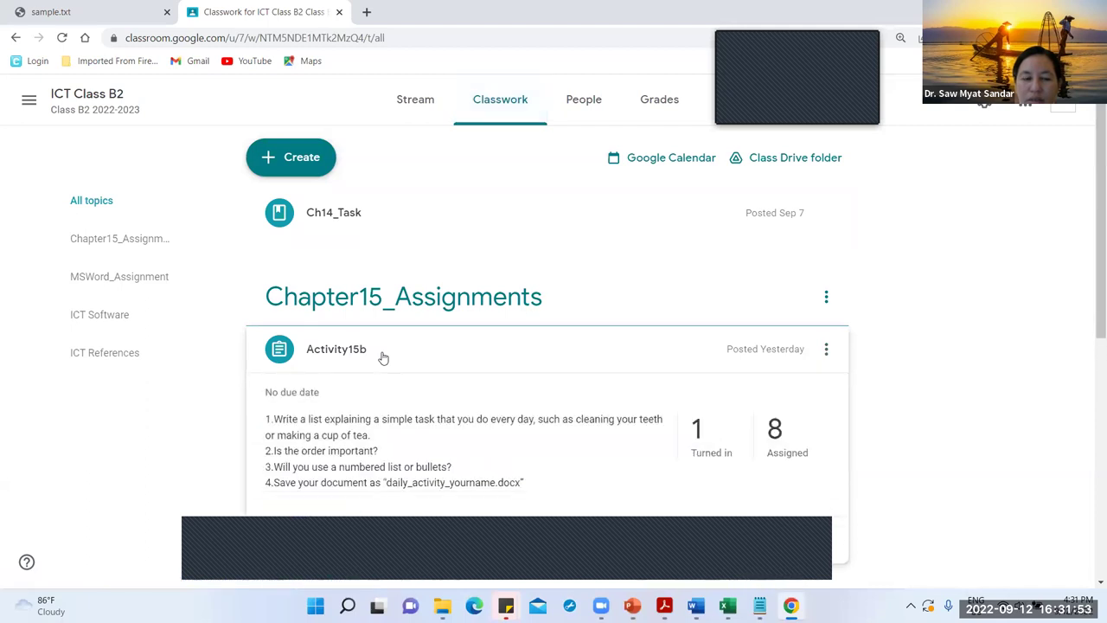
{"action": "left_click", "coordinate": [389, 223]}
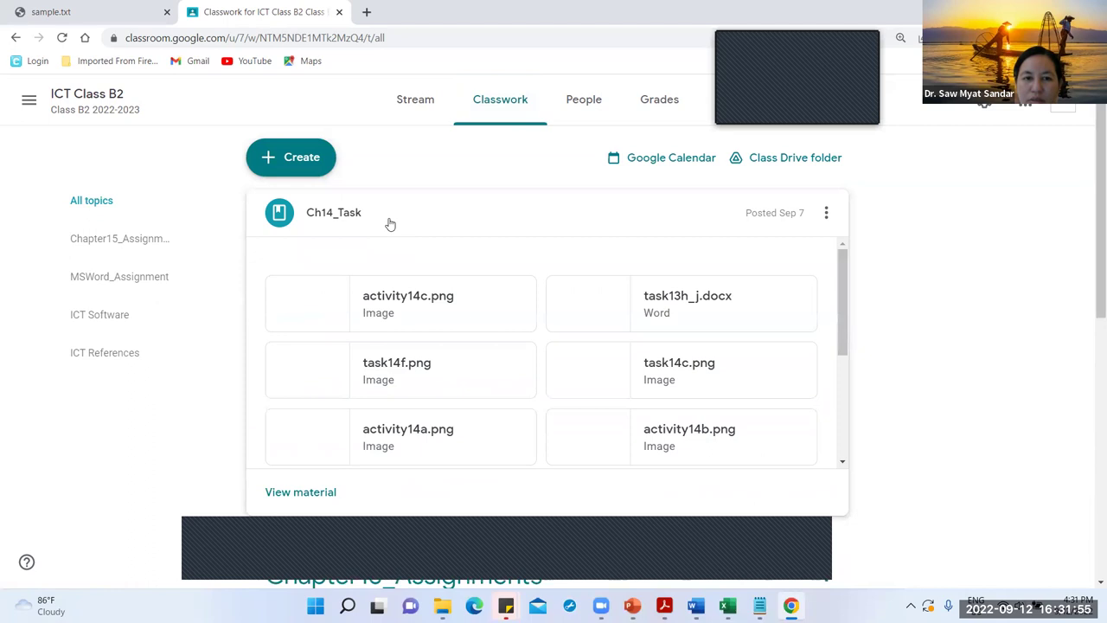
{"action": "left_click", "coordinate": [358, 212]}
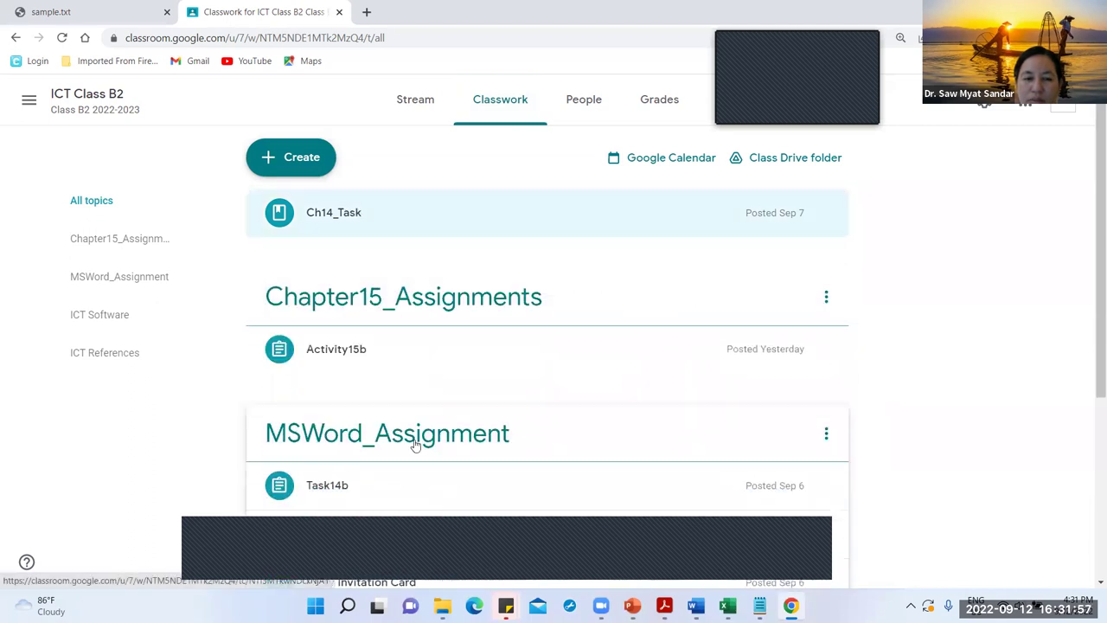
{"action": "scroll", "coordinate": [413, 441], "scroll_direction": "down", "scroll_amount": 1}
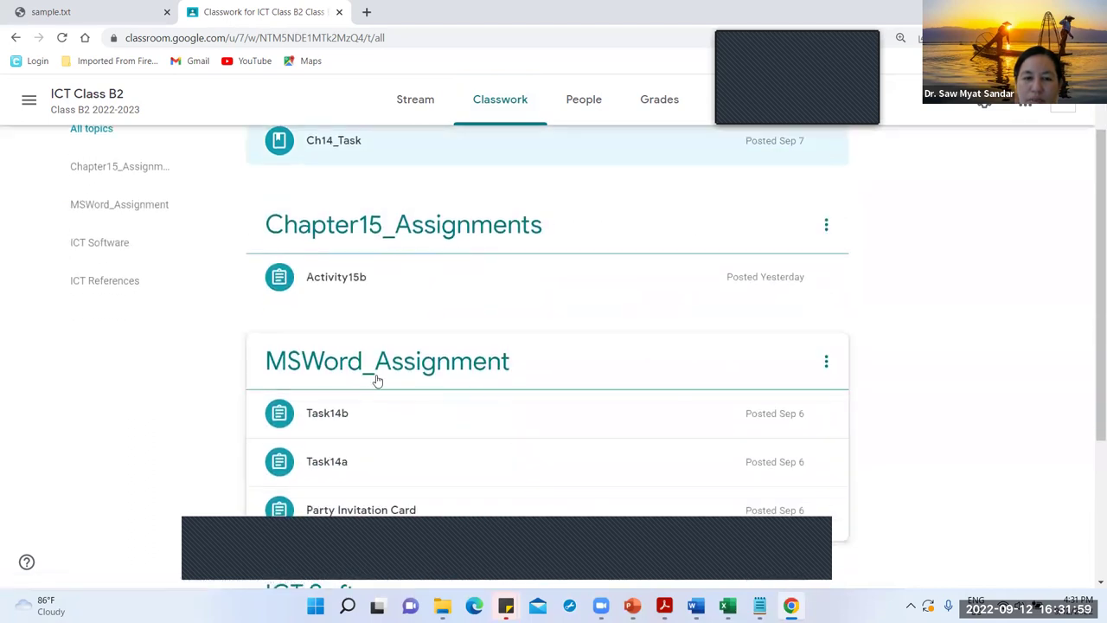
{"action": "scroll", "coordinate": [376, 379], "scroll_direction": "up", "scroll_amount": 1}
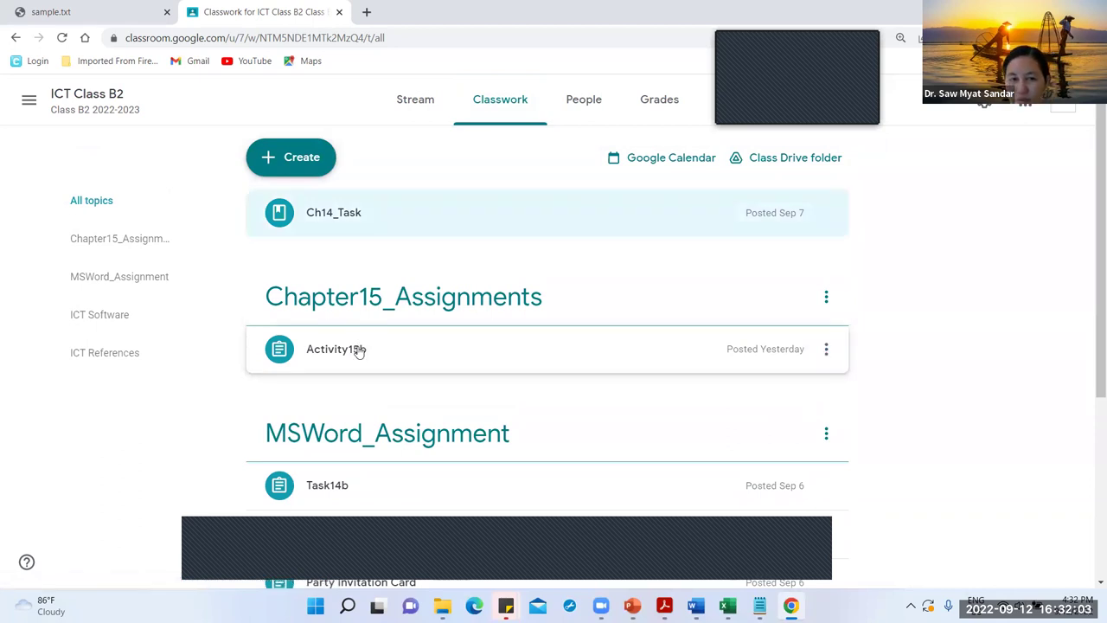
Step: Open the turned-in work for Task14a and view the first student's task14a.docx
{"action": "left_click", "coordinate": [698, 537]}
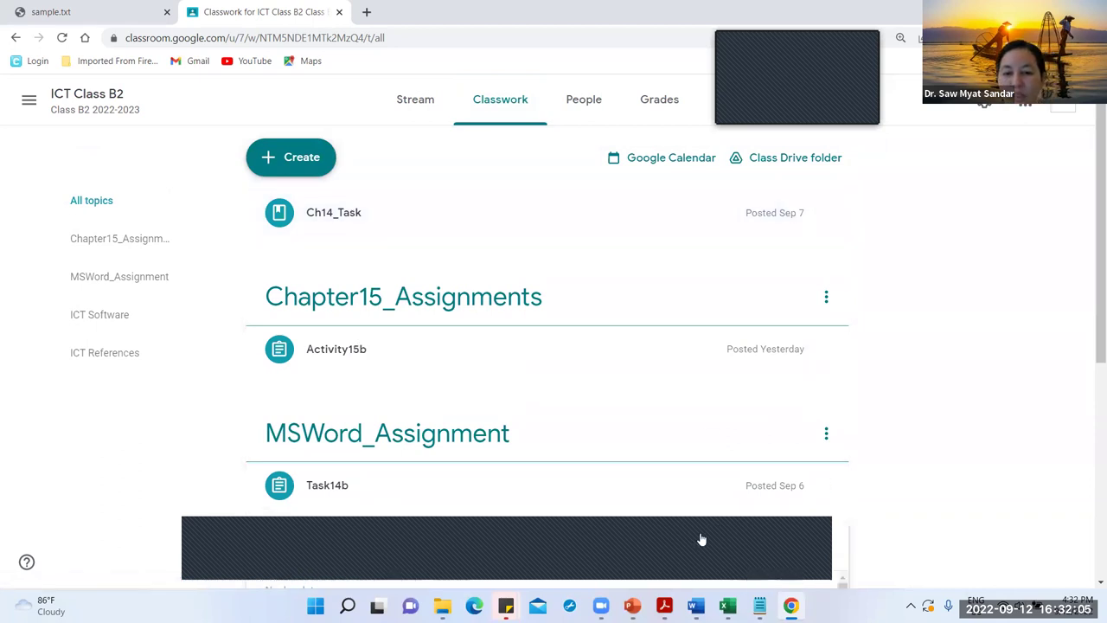
{"action": "left_click", "coordinate": [683, 342]}
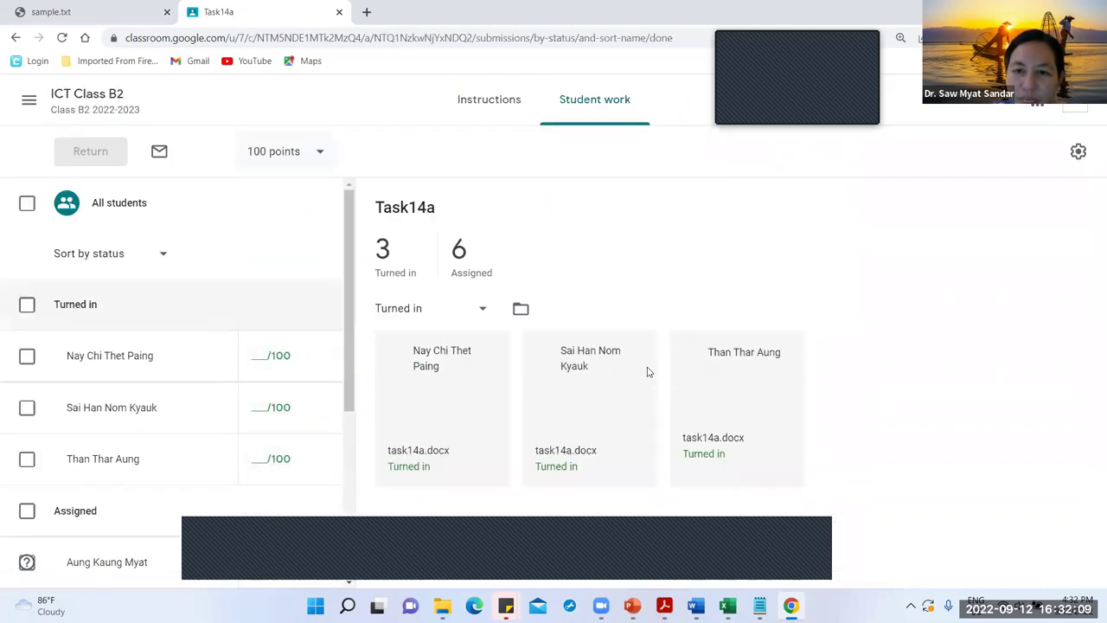
{"action": "left_click", "coordinate": [443, 415]}
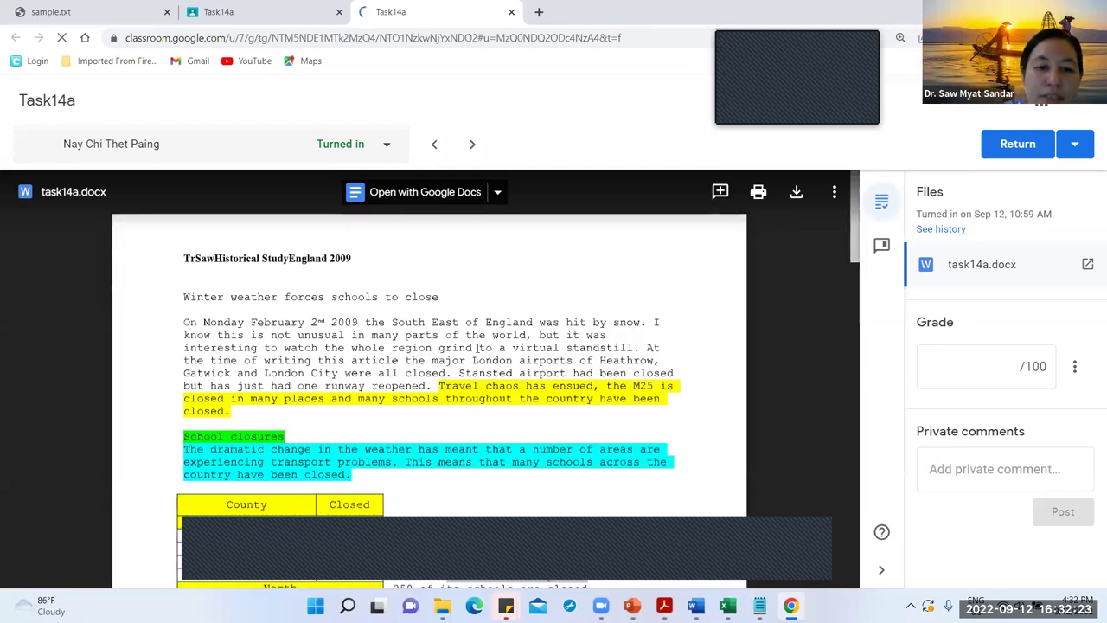
{"action": "scroll", "coordinate": [477, 347], "scroll_direction": "down", "scroll_amount": 2}
Step: Return to the Task14a assignment, review its instructions and attached document, and open the assignment for editing
{"action": "left_click", "coordinate": [277, 9]}
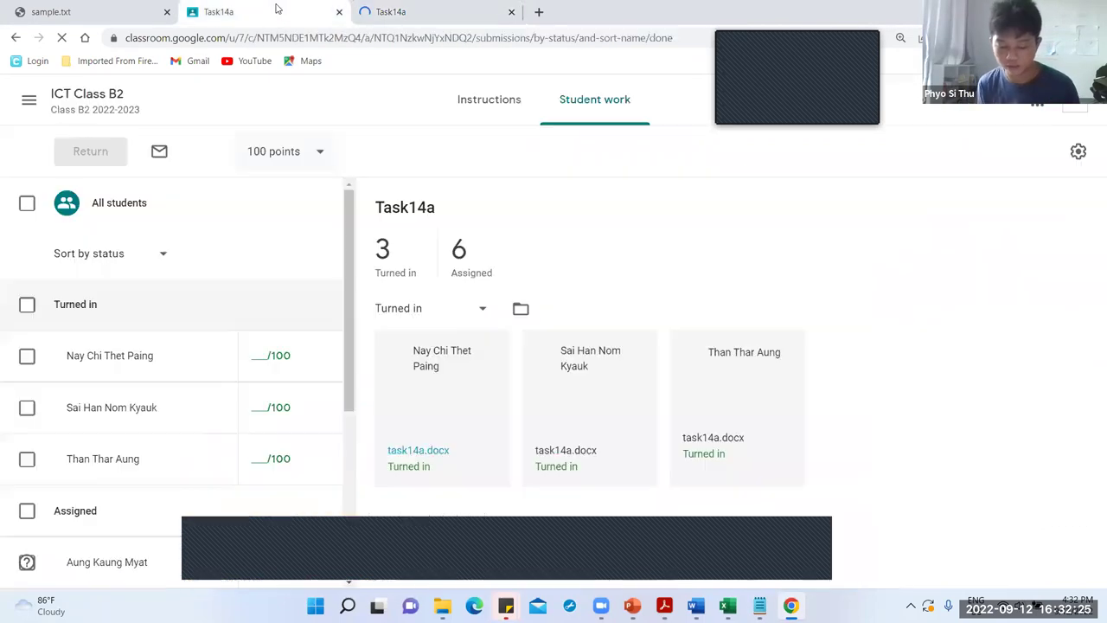
{"action": "left_click", "coordinate": [471, 112]}
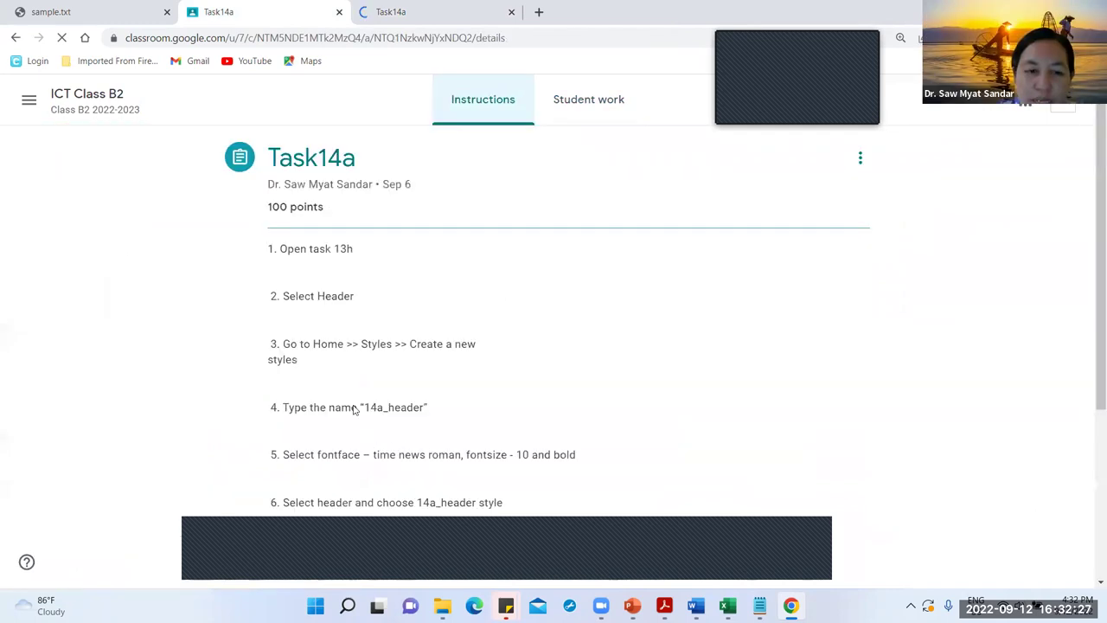
{"action": "scroll", "coordinate": [352, 408], "scroll_direction": "down", "scroll_amount": 3}
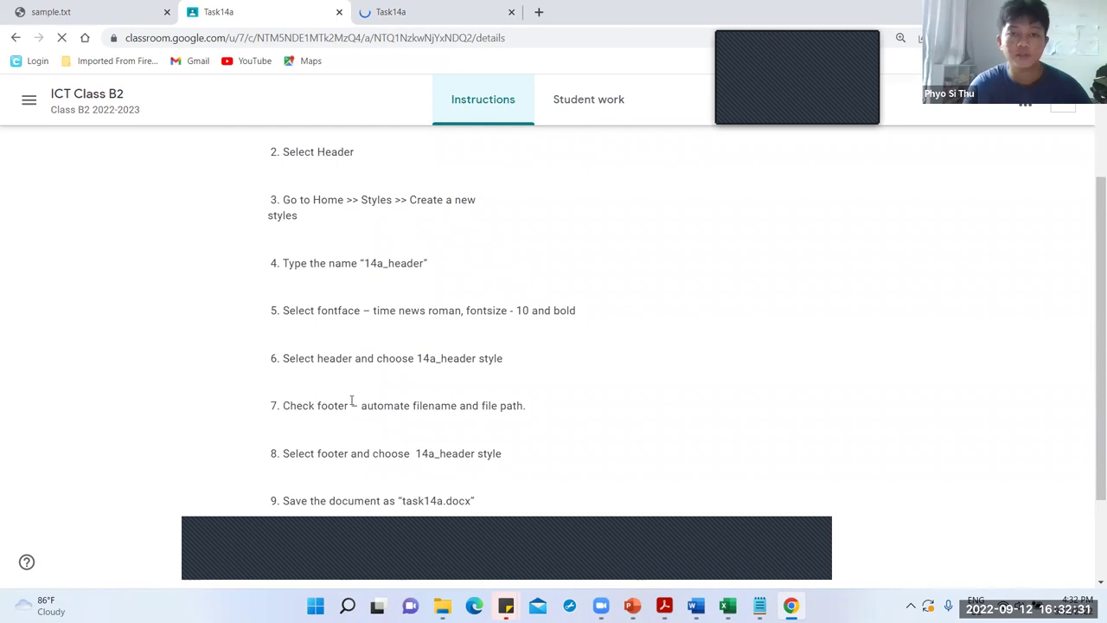
{"action": "scroll", "coordinate": [352, 403], "scroll_direction": "up", "scroll_amount": 1}
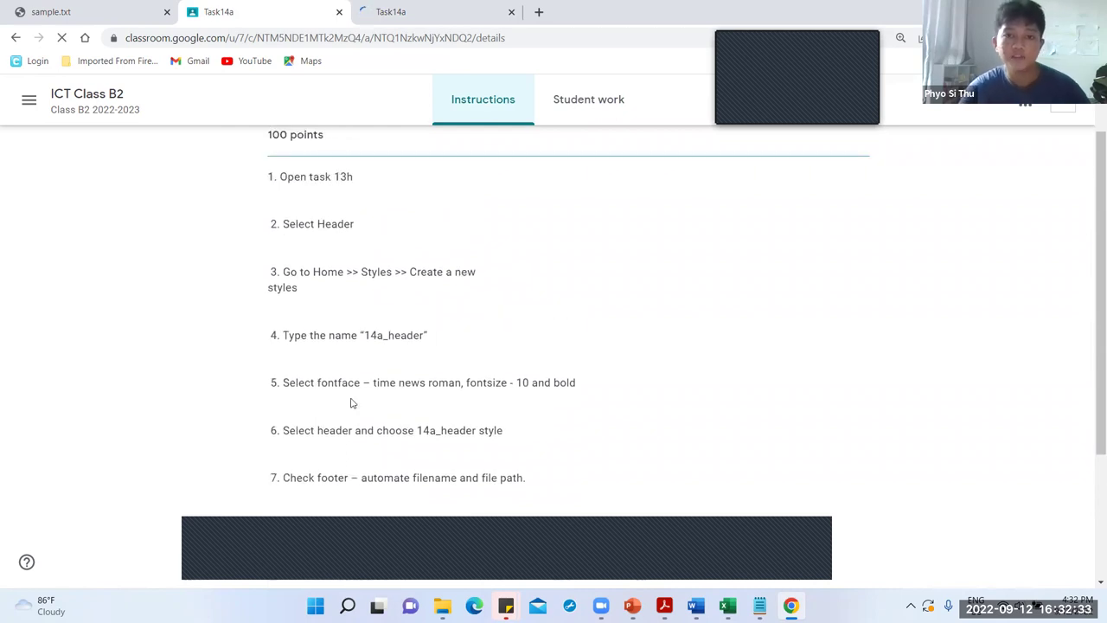
{"action": "scroll", "coordinate": [418, 366], "scroll_direction": "up", "scroll_amount": 1}
{"action": "scroll", "coordinate": [428, 372], "scroll_direction": "down", "scroll_amount": 4}
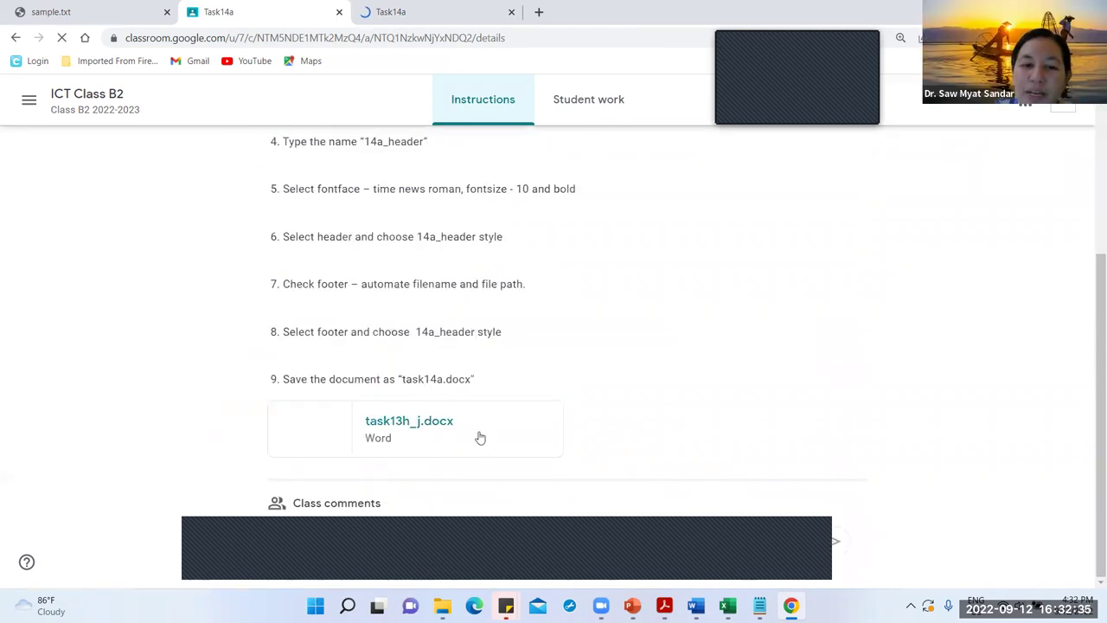
{"action": "scroll", "coordinate": [657, 422], "scroll_direction": "up", "scroll_amount": 4}
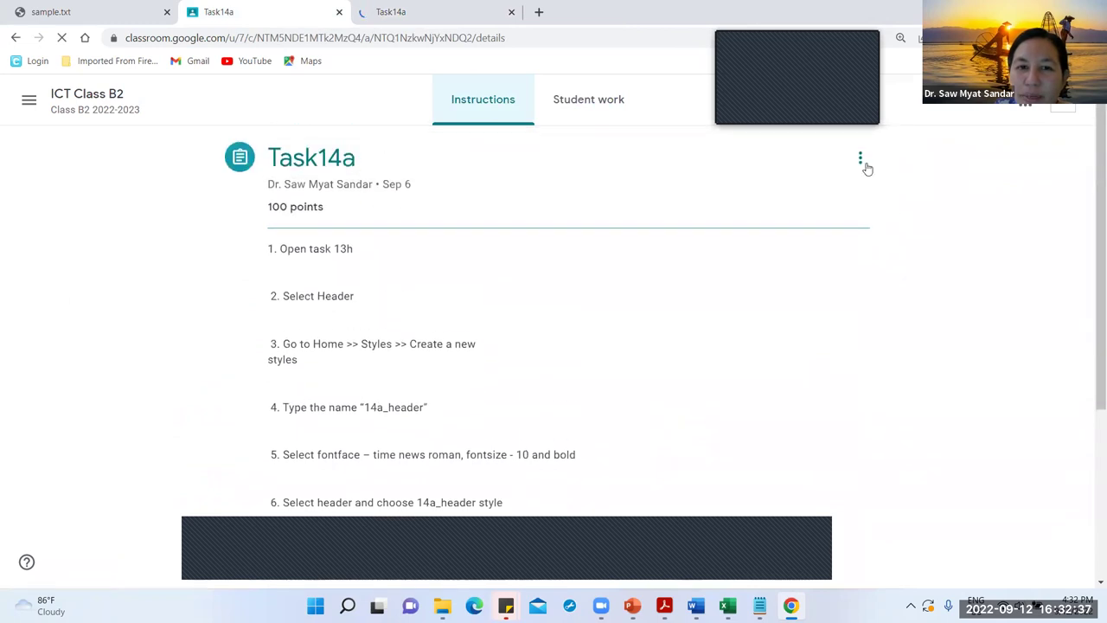
{"action": "left_click", "coordinate": [861, 162]}
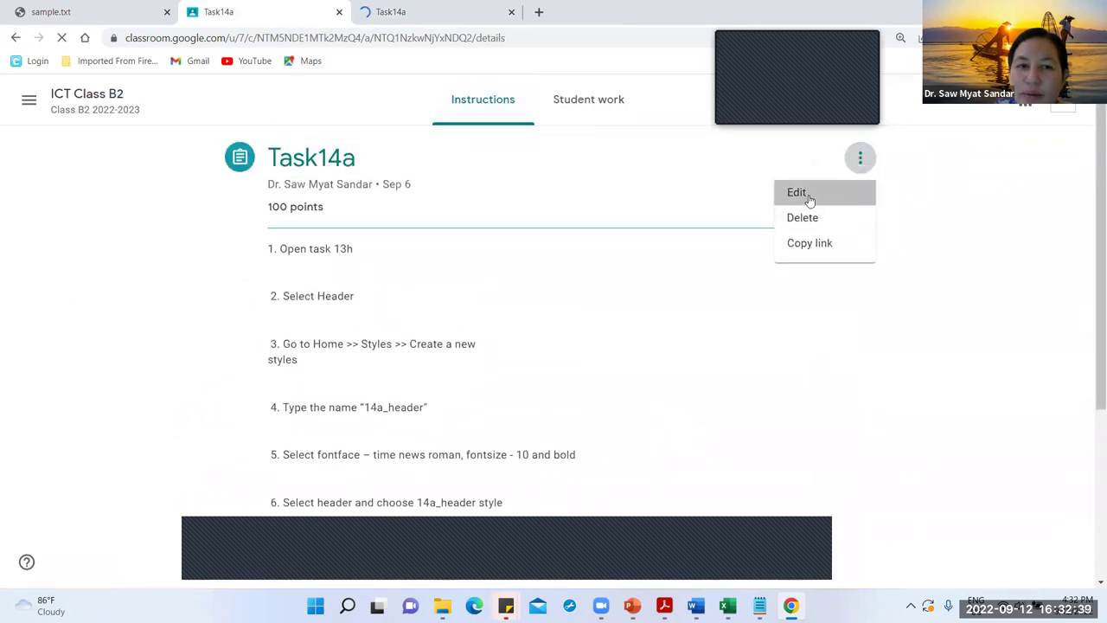
{"action": "left_click", "coordinate": [798, 193]}
Step: Switch to the HT_IG_ICT presentation in PowerPoint and display the "Task 14a – from 13 h" slide in the Ch14_CIE_Task section
{"action": "left_click", "coordinate": [632, 605]}
{"action": "double_click", "coordinate": [38, 296]}
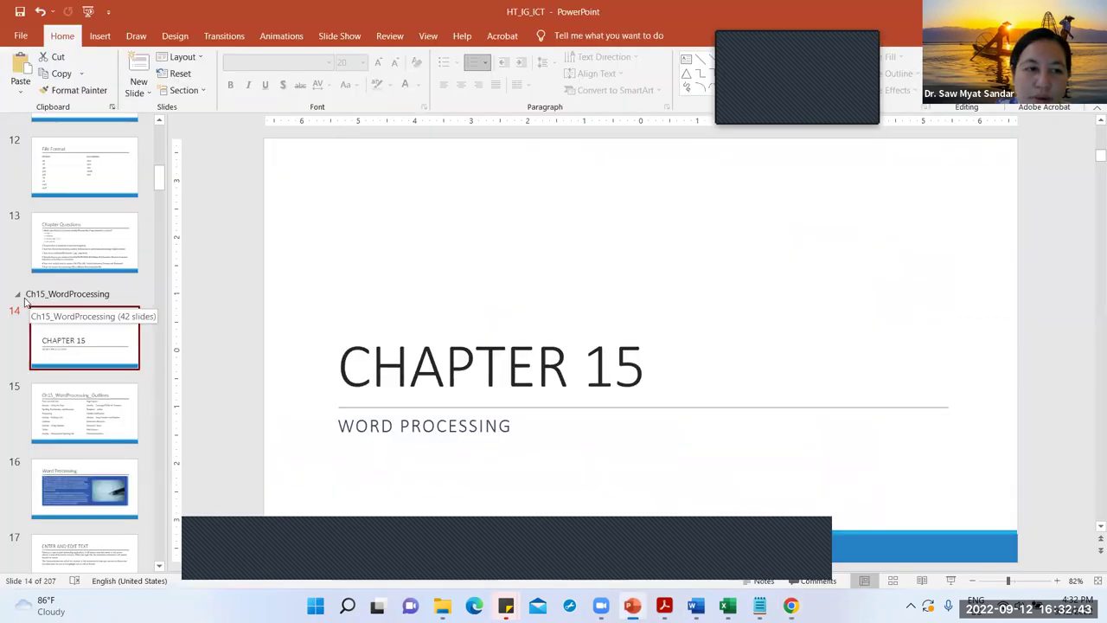
{"action": "scroll", "coordinate": [84, 380], "scroll_direction": "down", "scroll_amount": 4}
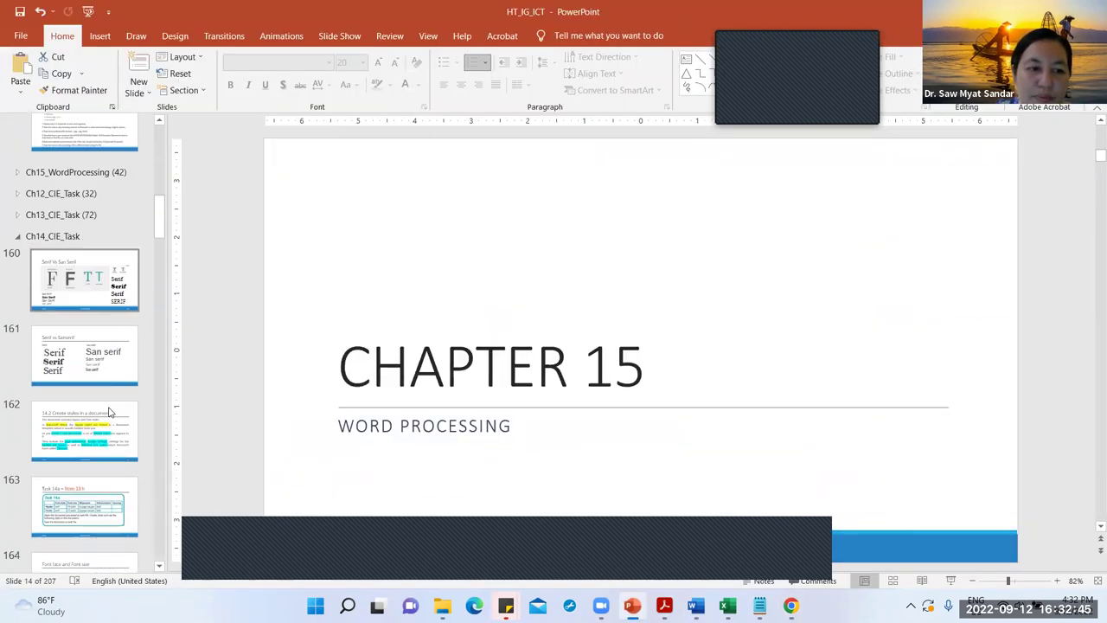
{"action": "left_click", "coordinate": [84, 282]}
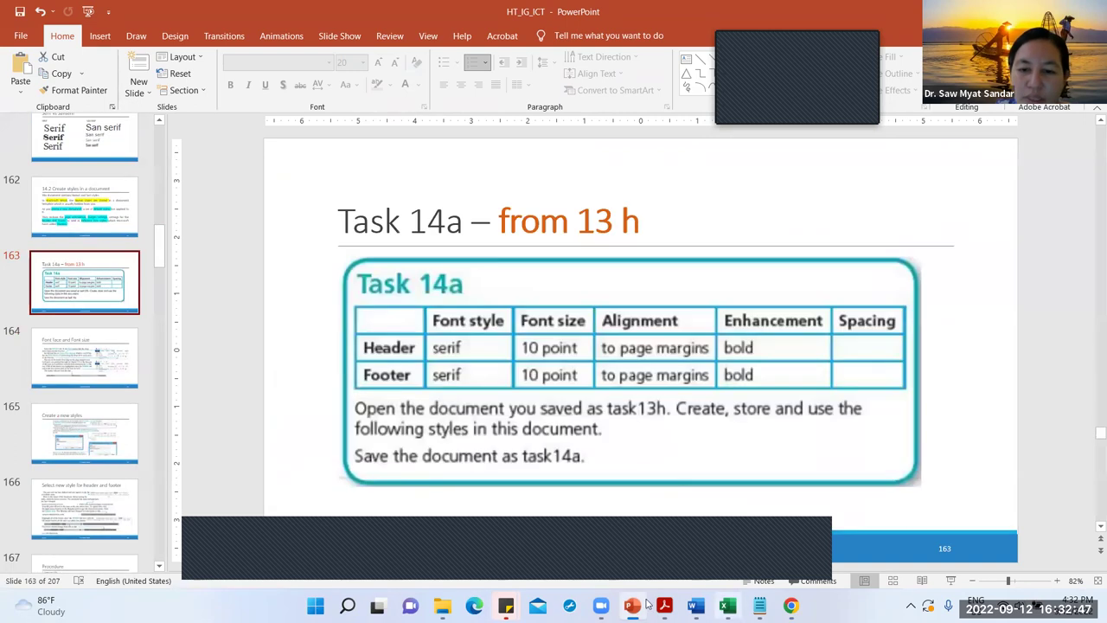
Step: Capture the Task 14a table and instruction box from the slide with a rectangular snip and open the capture in Snipping Tool
{"action": "left_click", "coordinate": [347, 605]}
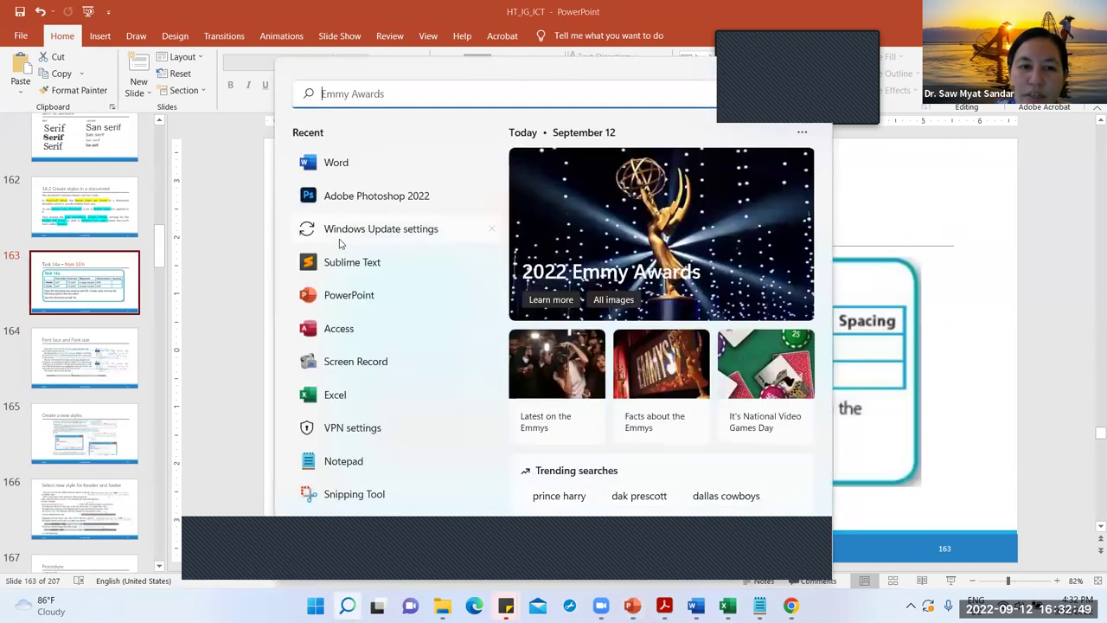
{"action": "left_click", "coordinate": [368, 493]}
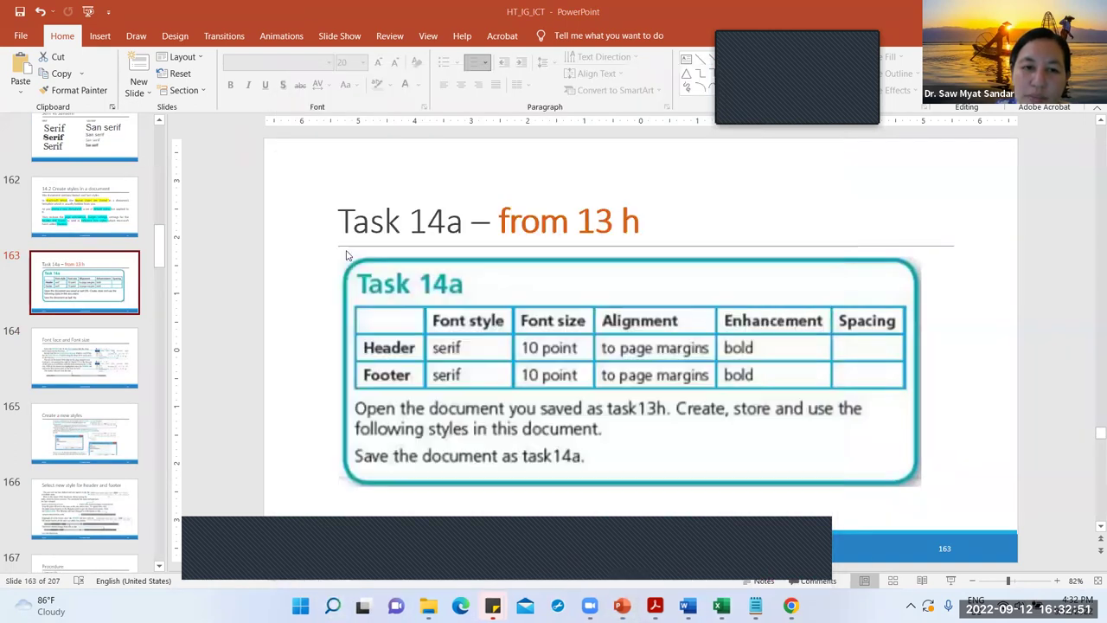
{"action": "key", "text": "super+shift+s"}
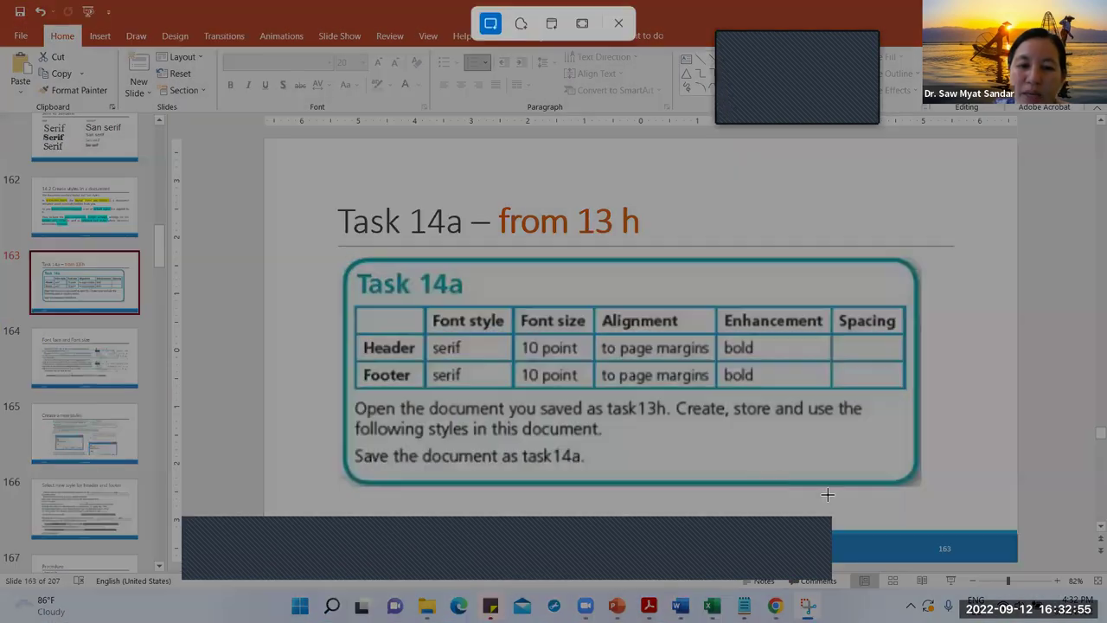
{"action": "left_click_drag", "start_coordinate": [336, 253], "coordinate": [920, 487]}
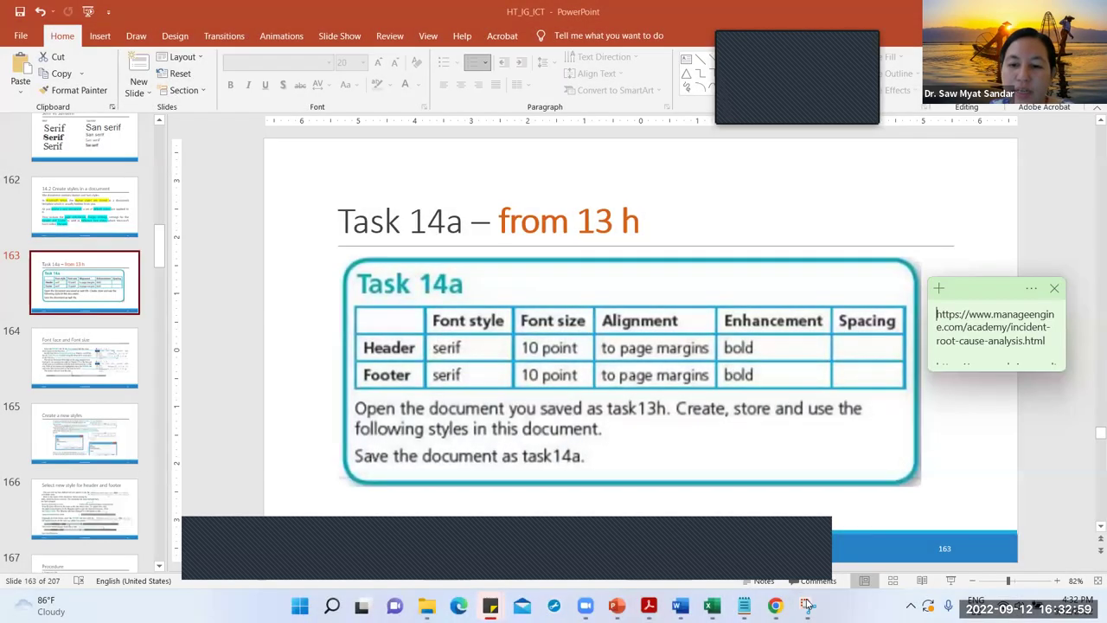
{"action": "left_click", "coordinate": [807, 604]}
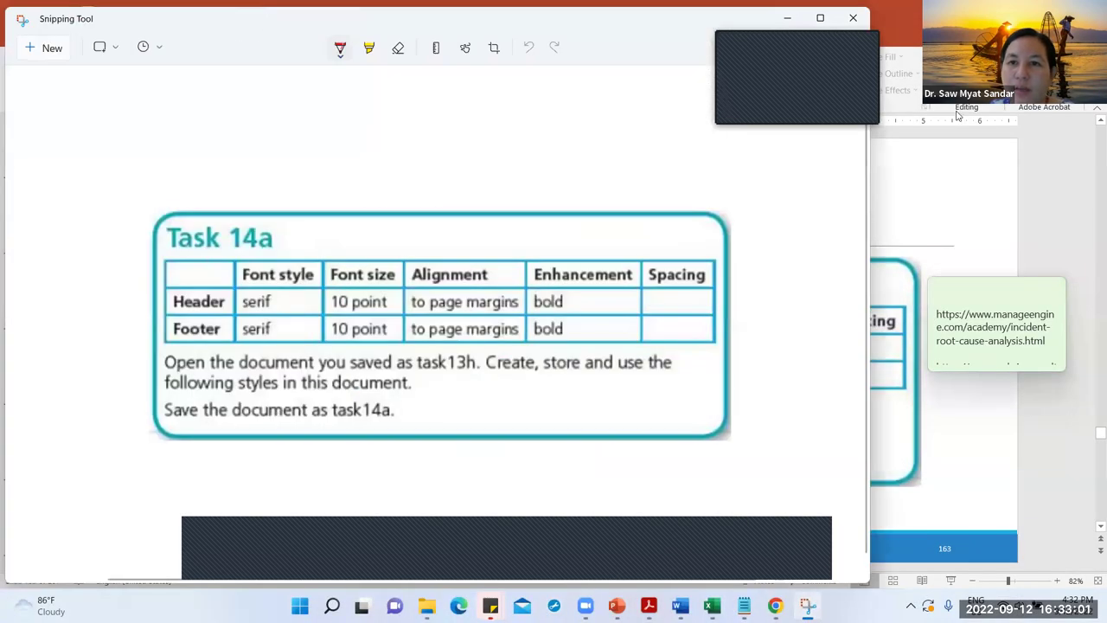
Step: Save the captured image as a PNG named Task14a in the SMSD > HT > ICT_Task folder on Local Disk (D:)
{"action": "left_click", "coordinate": [761, 49]}
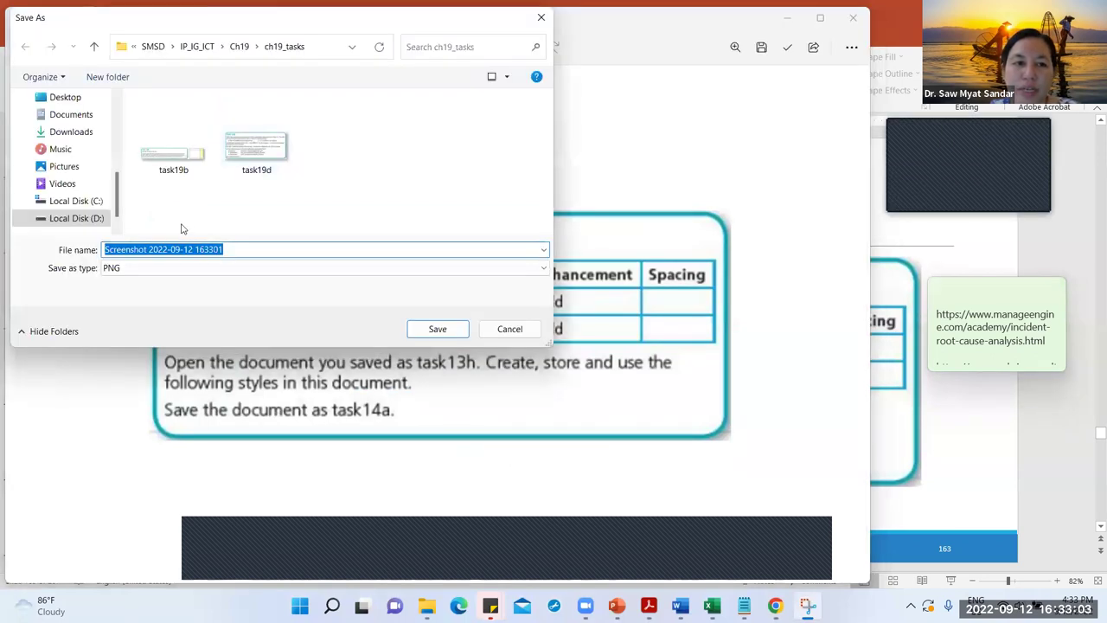
{"action": "left_click", "coordinate": [154, 47]}
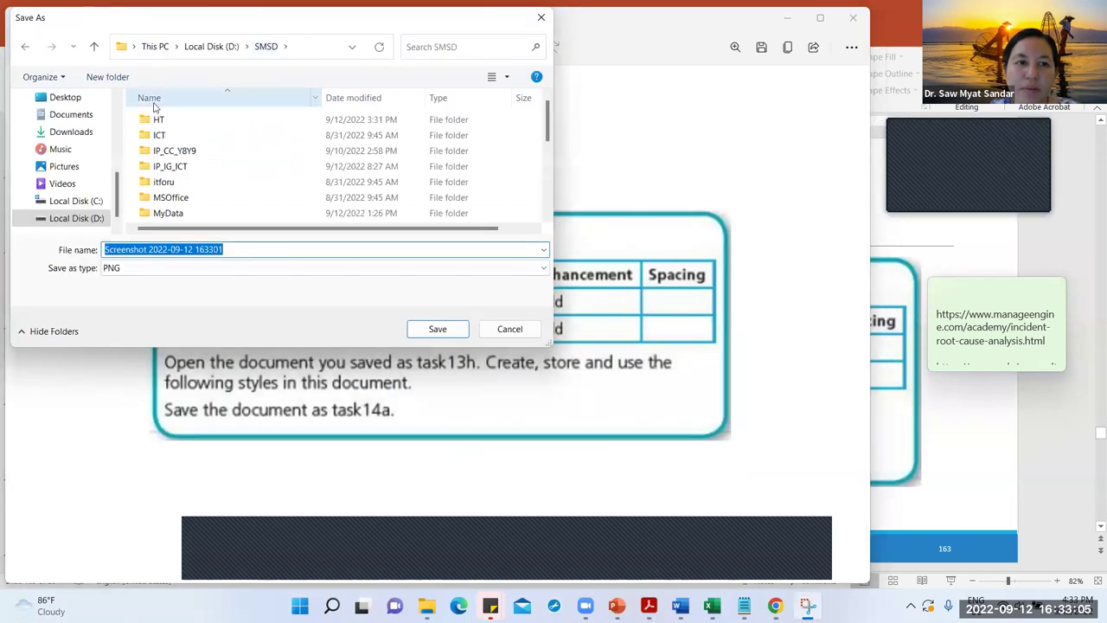
{"action": "double_click", "coordinate": [154, 121]}
{"action": "double_click", "coordinate": [165, 135]}
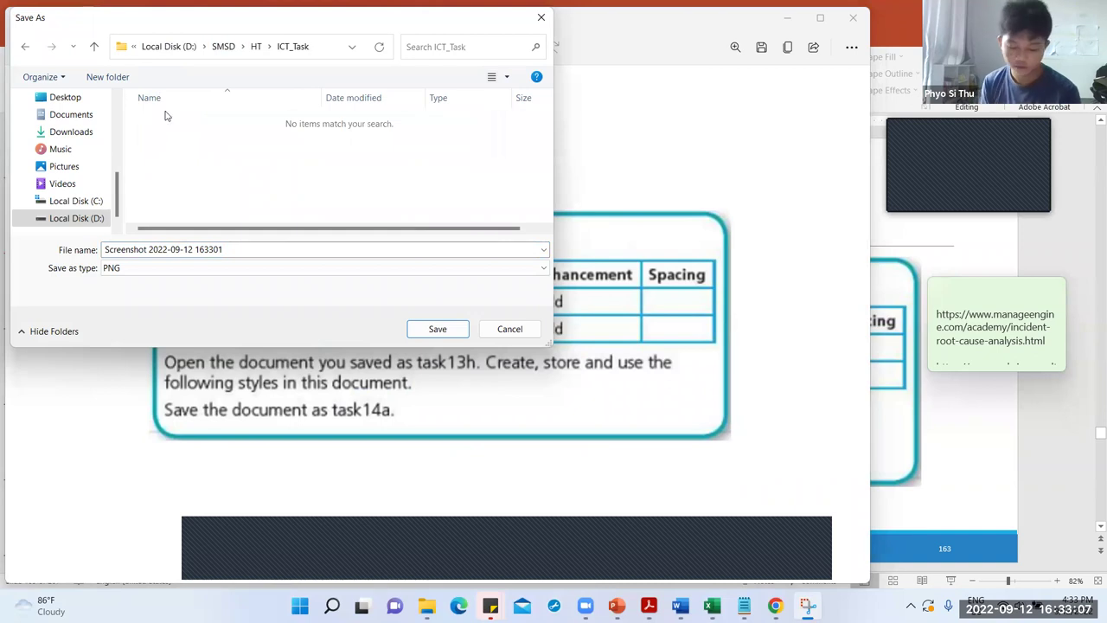
{"action": "left_click", "coordinate": [257, 48]}
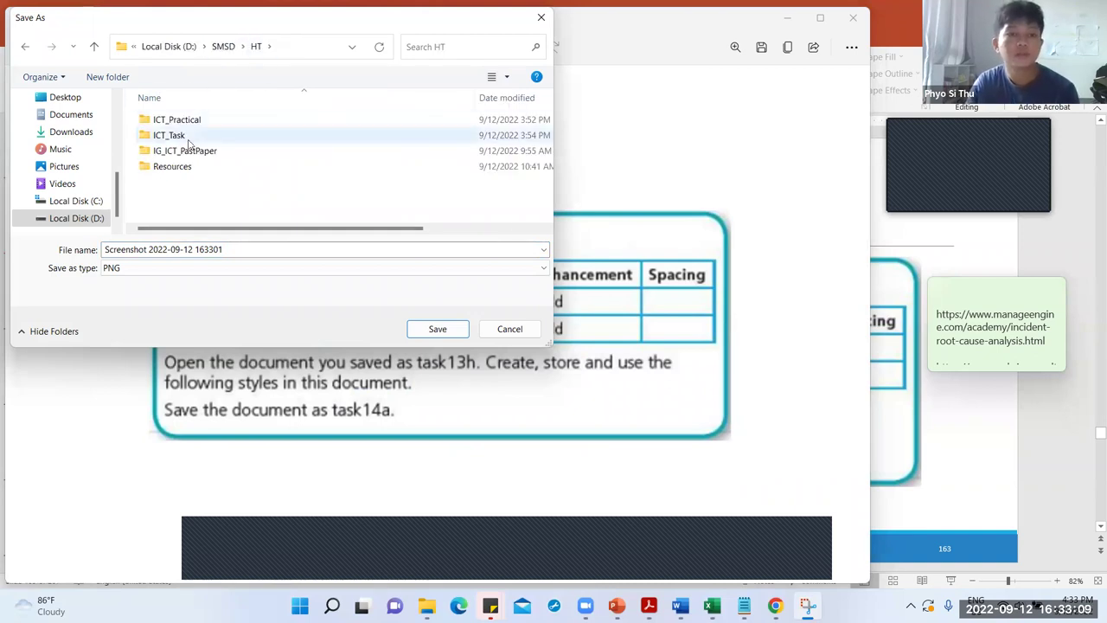
{"action": "double_click", "coordinate": [188, 138]}
{"action": "triple_click", "coordinate": [227, 249]}
{"action": "type", "text": "14"}
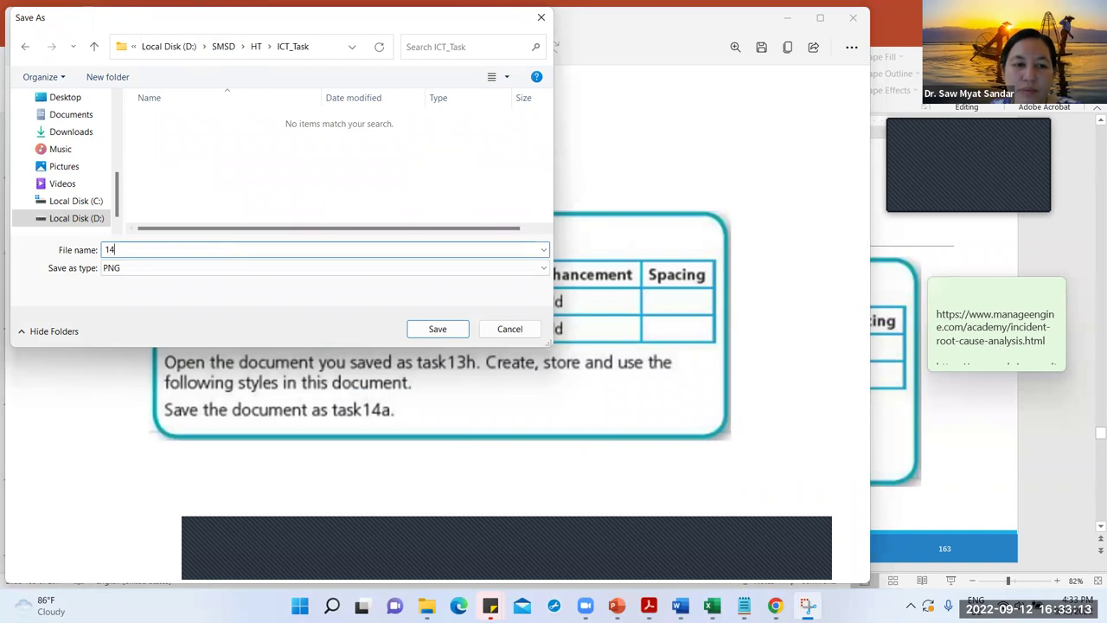
{"action": "type", "text": "Task14a"}
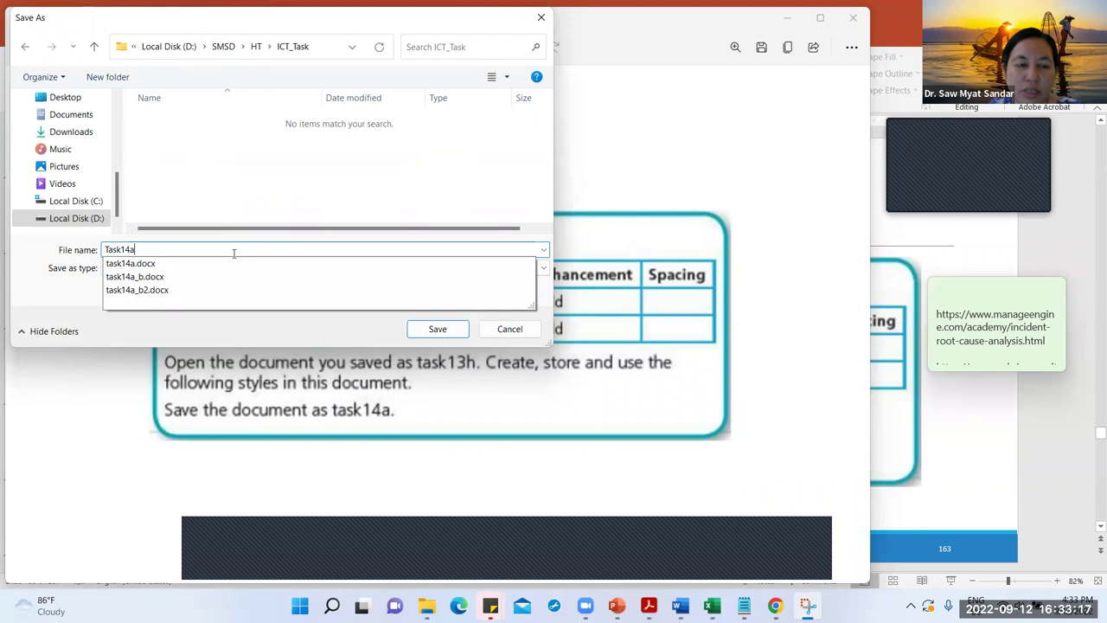
{"action": "left_click", "coordinate": [223, 330]}
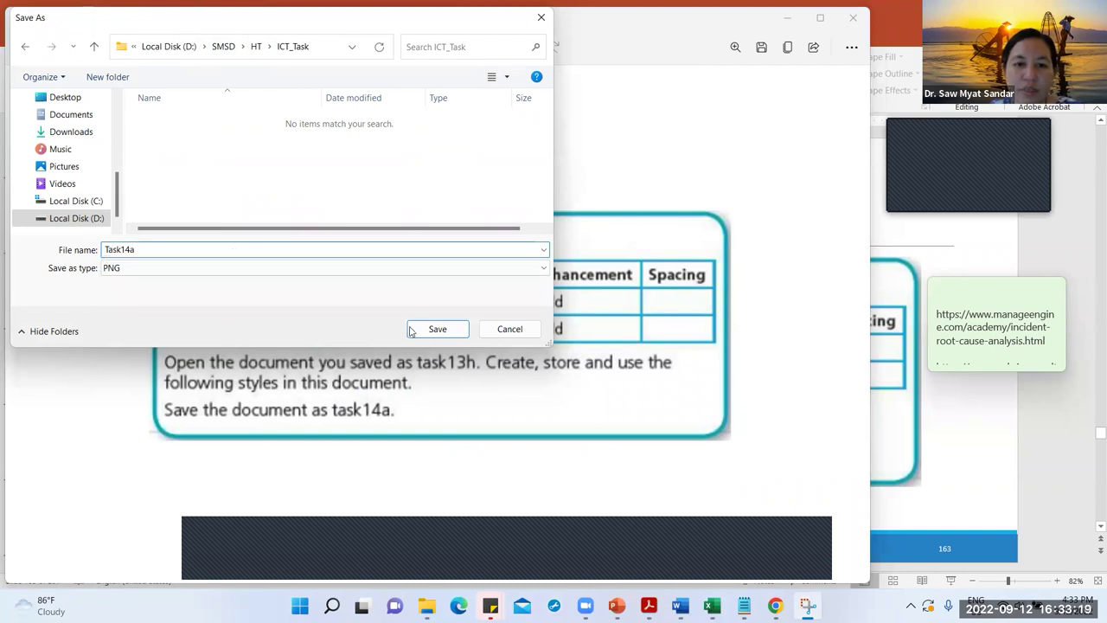
{"action": "left_click", "coordinate": [435, 328]}
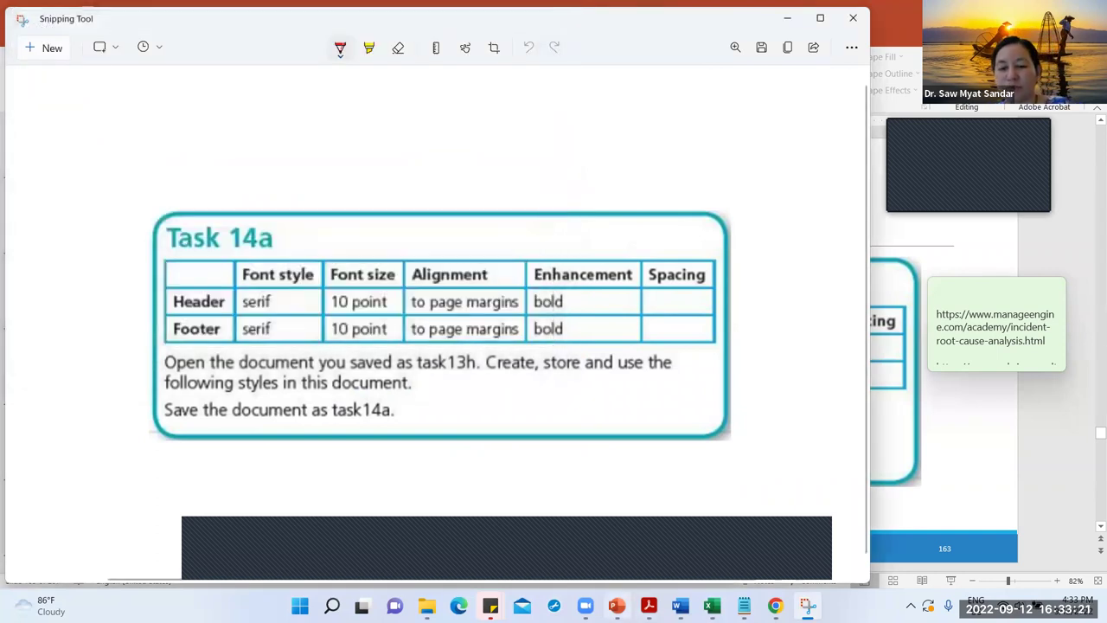
Step: Switch back to the Task14a assignment in Chrome and start browsing for a file to upload through Google Drive
{"action": "left_click", "coordinate": [776, 606]}
{"action": "scroll", "coordinate": [435, 375], "scroll_direction": "down", "scroll_amount": 5}
{"action": "left_click", "coordinate": [473, 498]}
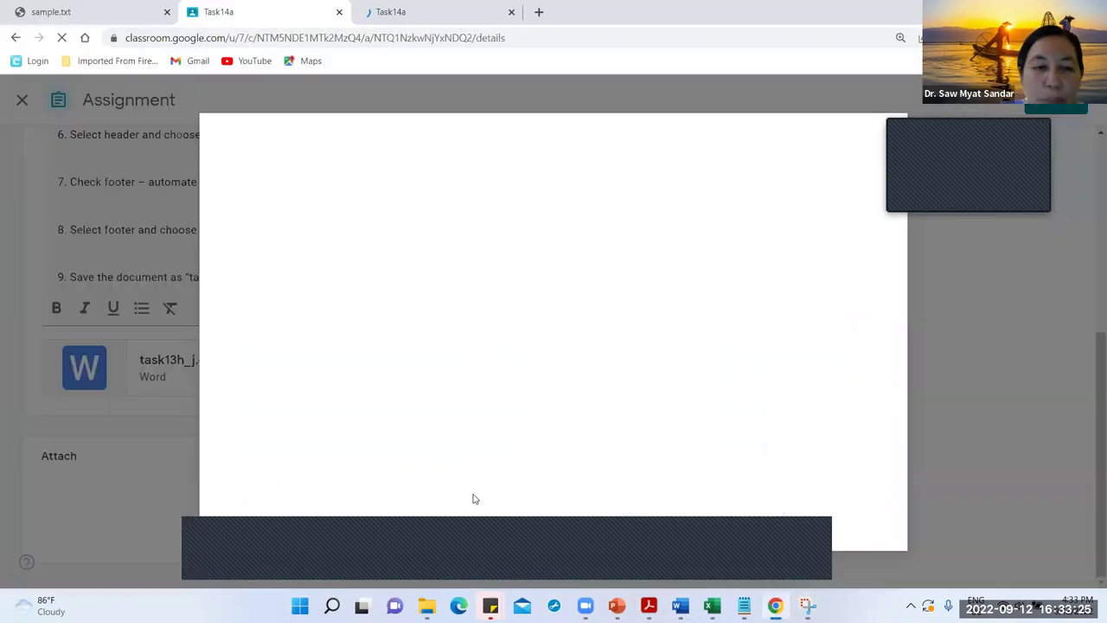
{"action": "left_click", "coordinate": [336, 198]}
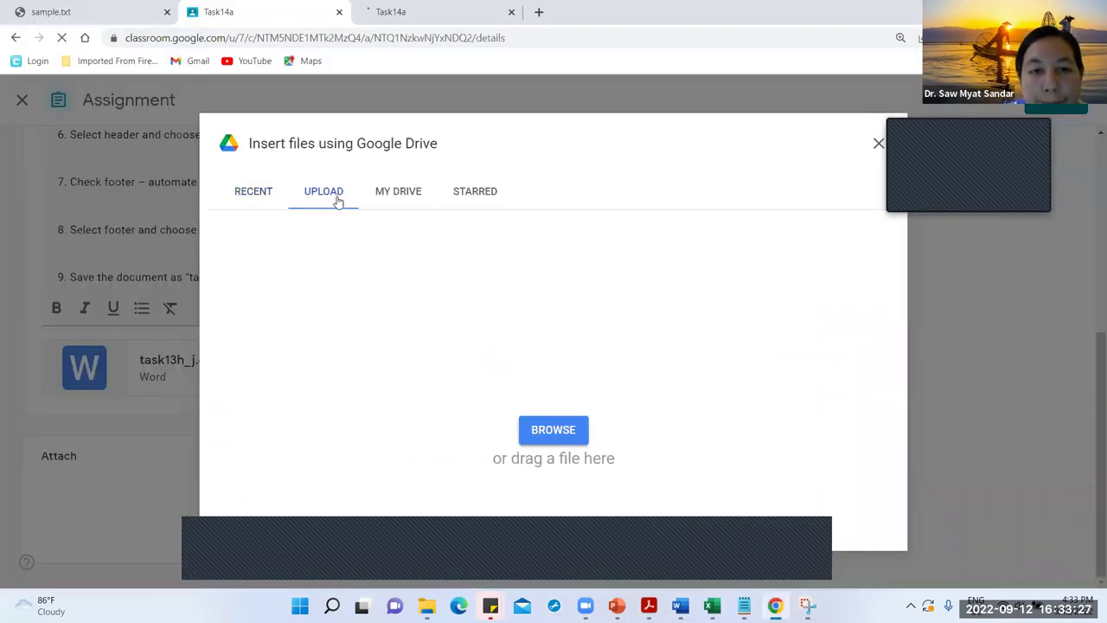
{"action": "left_click", "coordinate": [561, 430]}
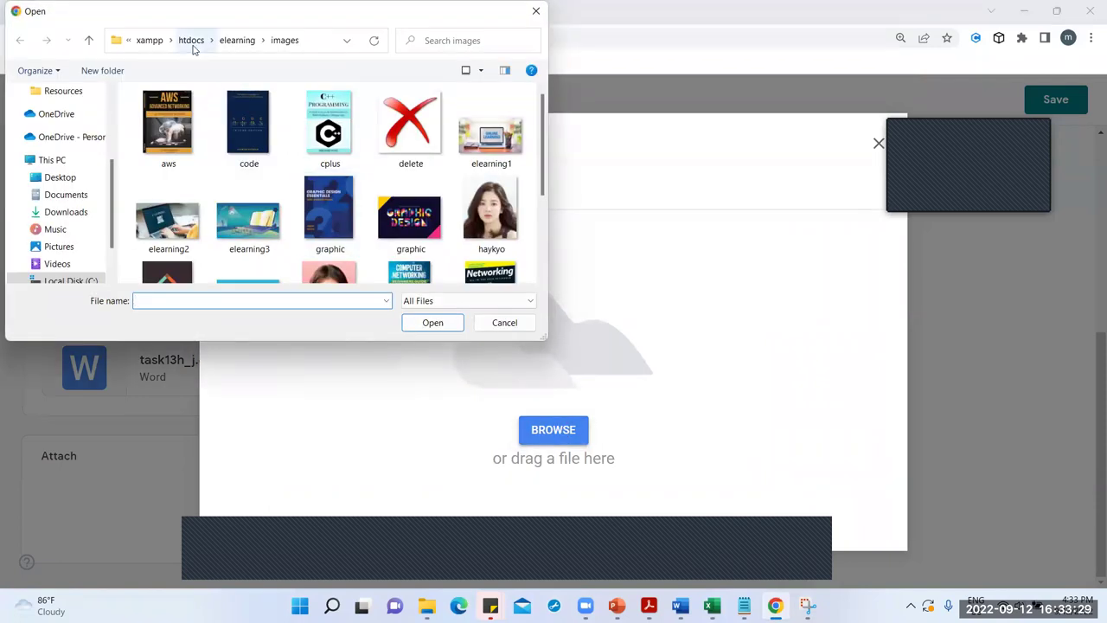
Step: Attach the Task14a PNG image from D: > SMSD > HT > ICT_Task to the assignment and save the assignment
{"action": "scroll", "coordinate": [72, 251], "scroll_direction": "down", "scroll_amount": 1}
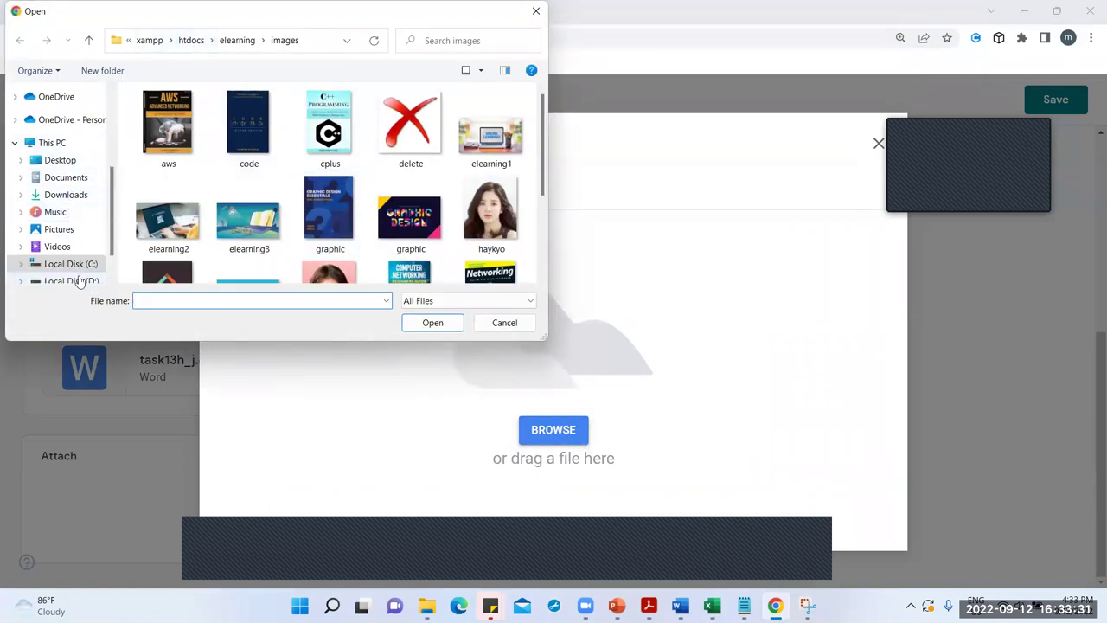
{"action": "left_click", "coordinate": [73, 280]}
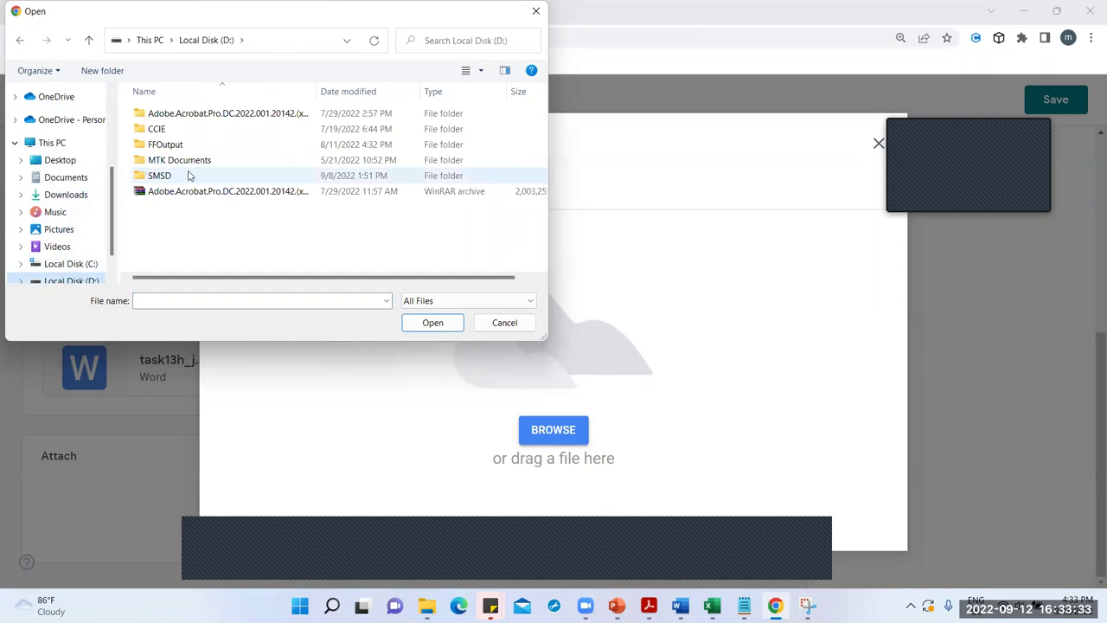
{"action": "double_click", "coordinate": [159, 175]}
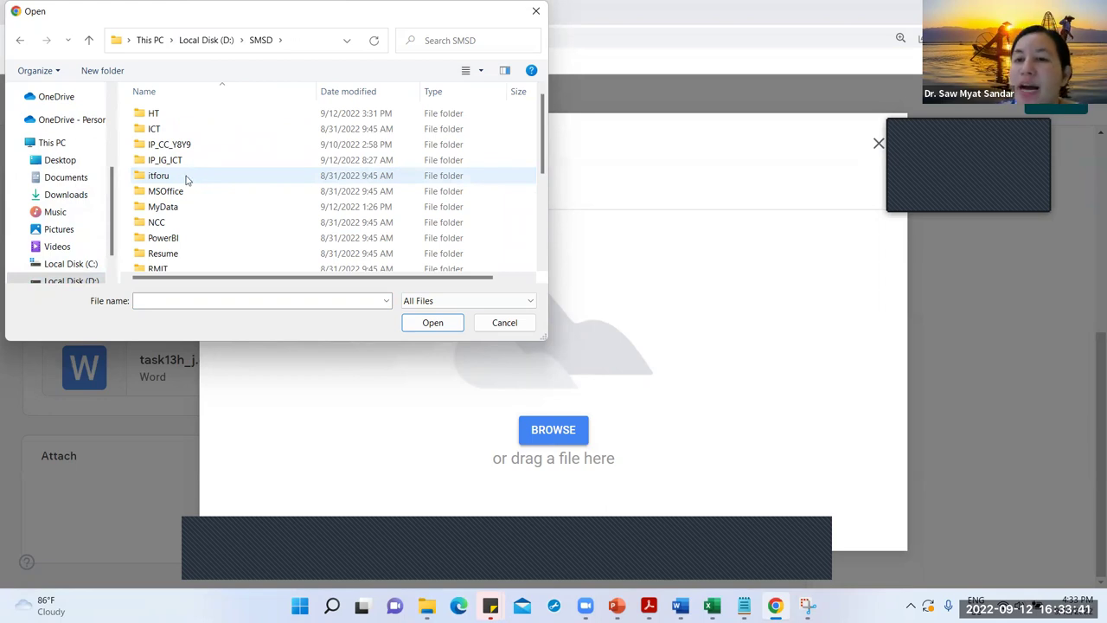
{"action": "double_click", "coordinate": [195, 113]}
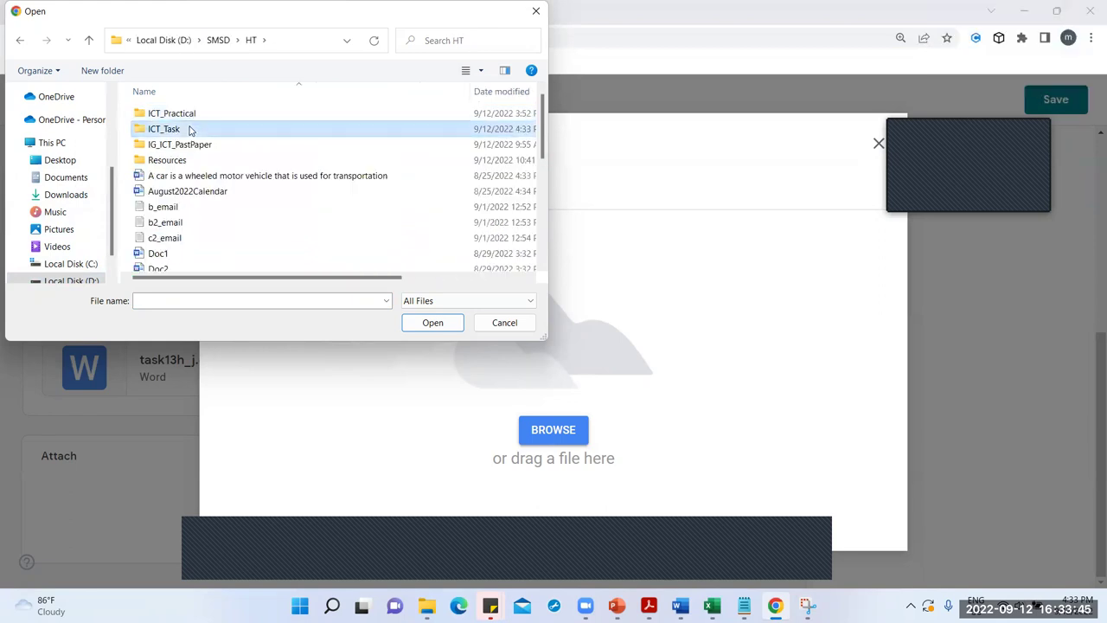
{"action": "double_click", "coordinate": [192, 128]}
{"action": "left_click", "coordinate": [212, 207]}
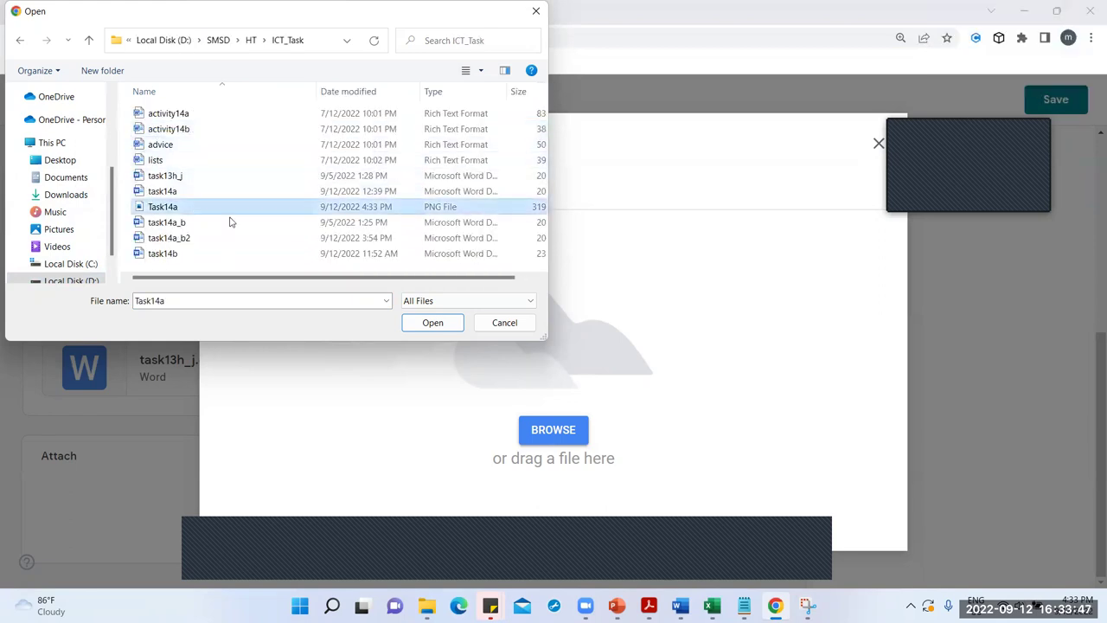
{"action": "left_click", "coordinate": [447, 323]}
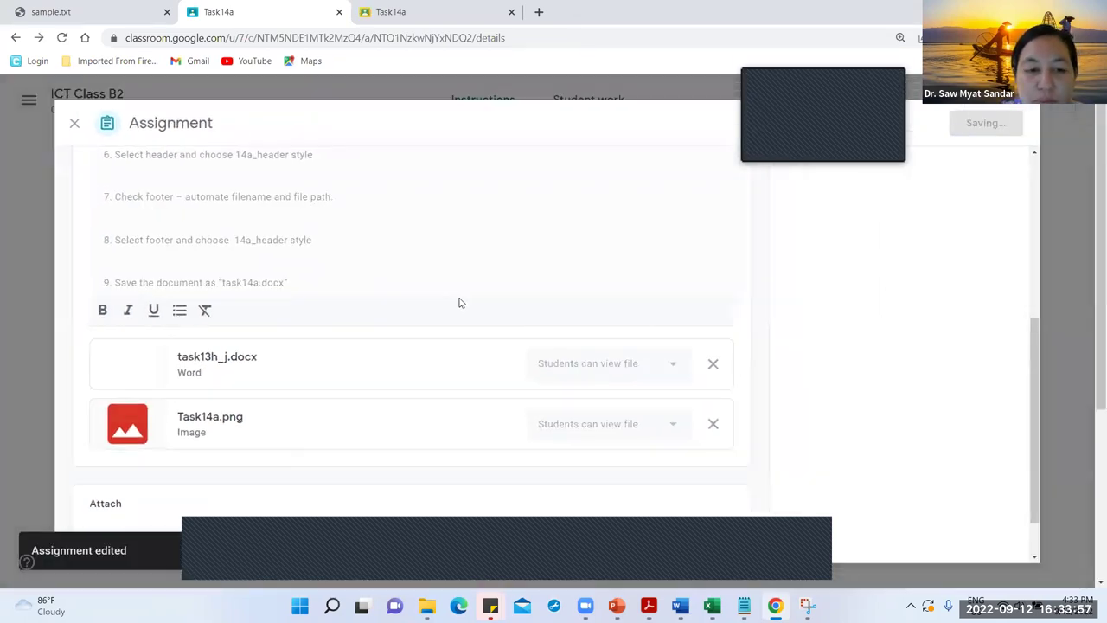
Step: Return to the class's Classwork list and open the Task14b assignment under MSWord_Assignment for editing
{"action": "left_click", "coordinate": [16, 40]}
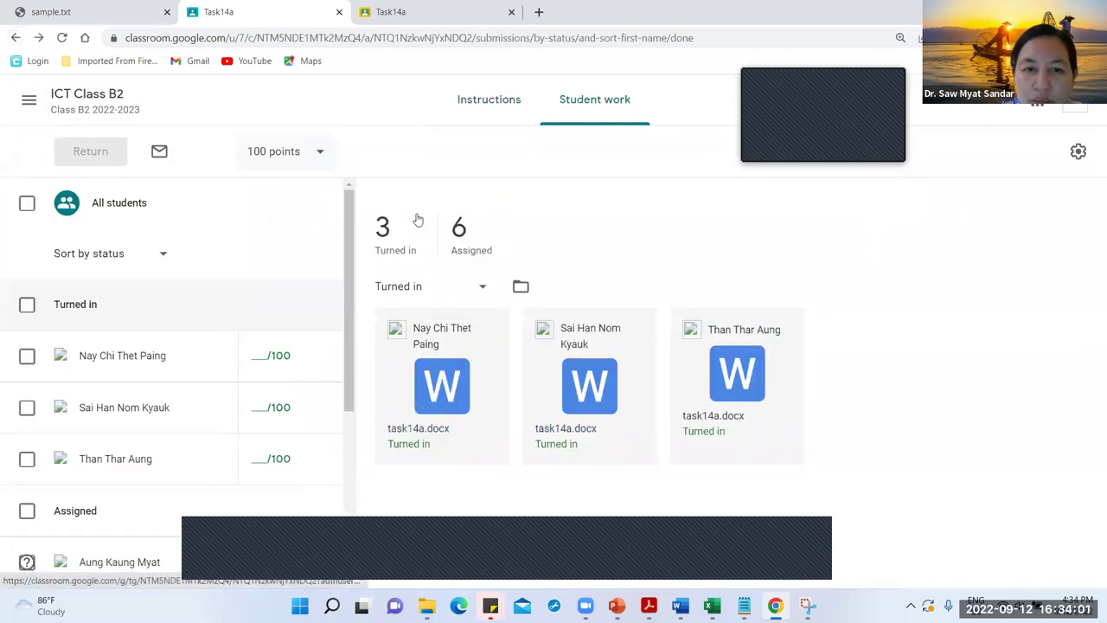
{"action": "left_click", "coordinate": [16, 38]}
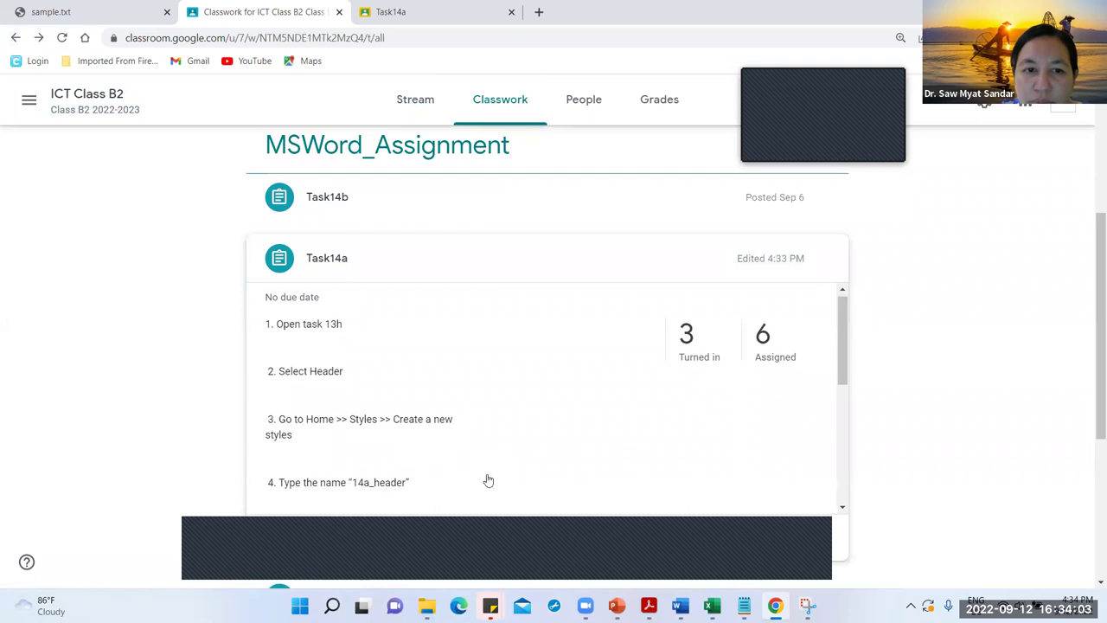
{"action": "scroll", "coordinate": [488, 480], "scroll_direction": "down", "scroll_amount": 2}
{"action": "left_click", "coordinate": [445, 208]}
{"action": "scroll", "coordinate": [445, 425], "scroll_direction": "down", "scroll_amount": 1}
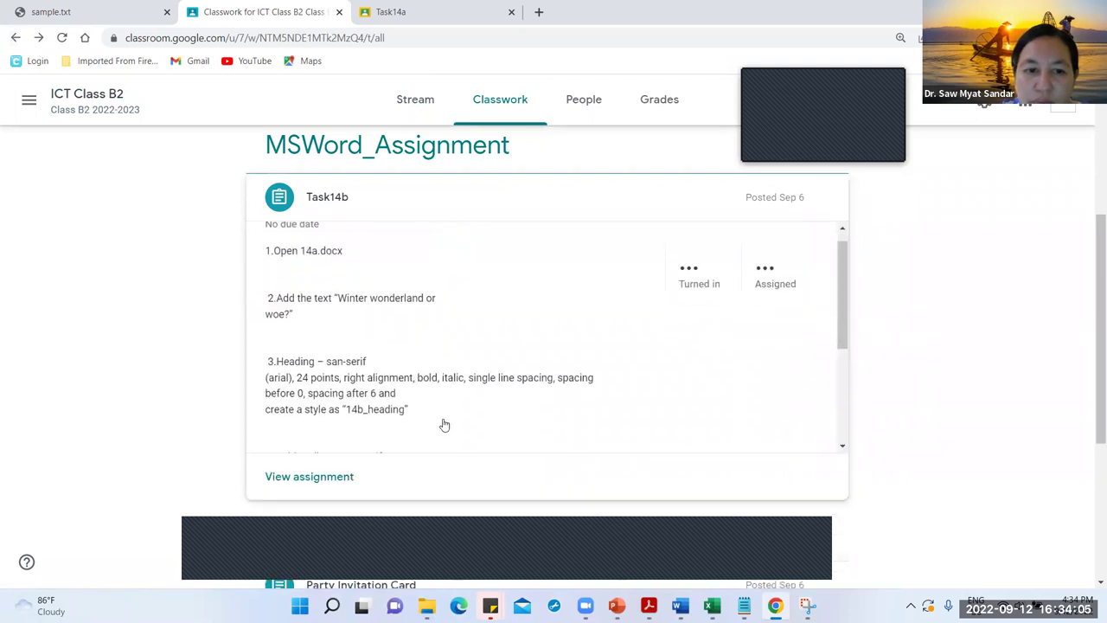
{"action": "scroll", "coordinate": [445, 425], "scroll_direction": "down", "scroll_amount": 3}
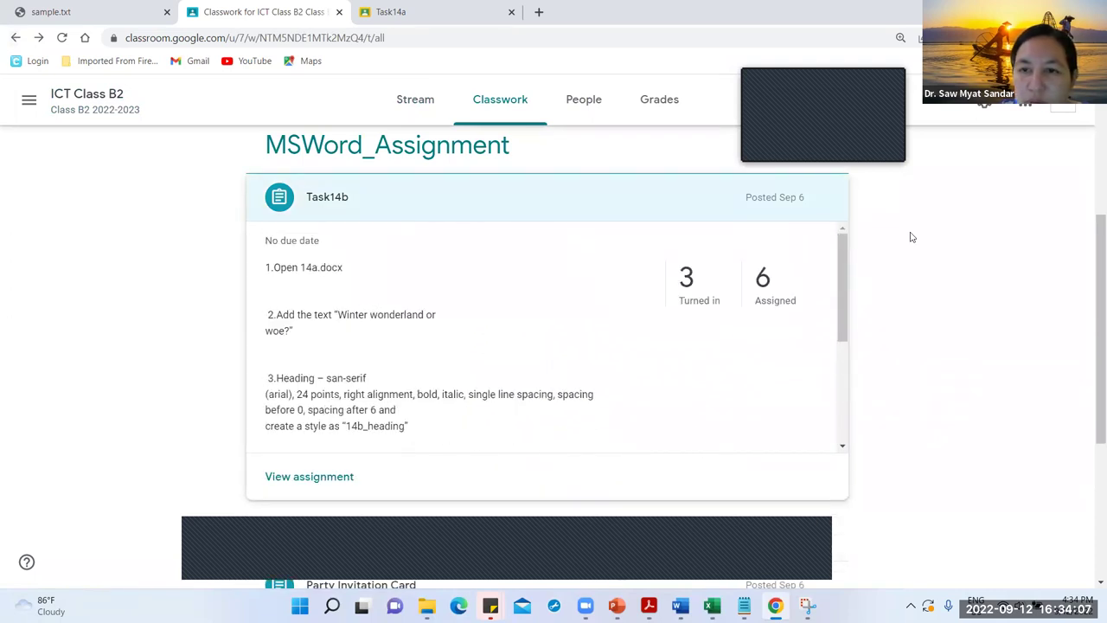
{"action": "scroll", "coordinate": [910, 237], "scroll_direction": "up", "scroll_amount": 3}
{"action": "left_click", "coordinate": [826, 415]}
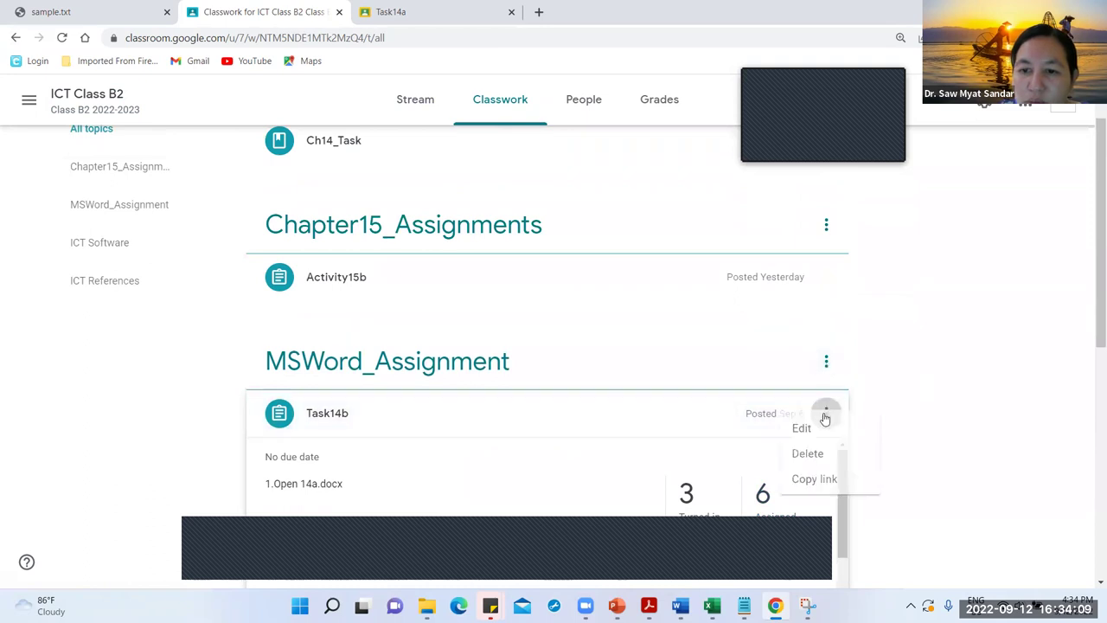
{"action": "left_click", "coordinate": [822, 442]}
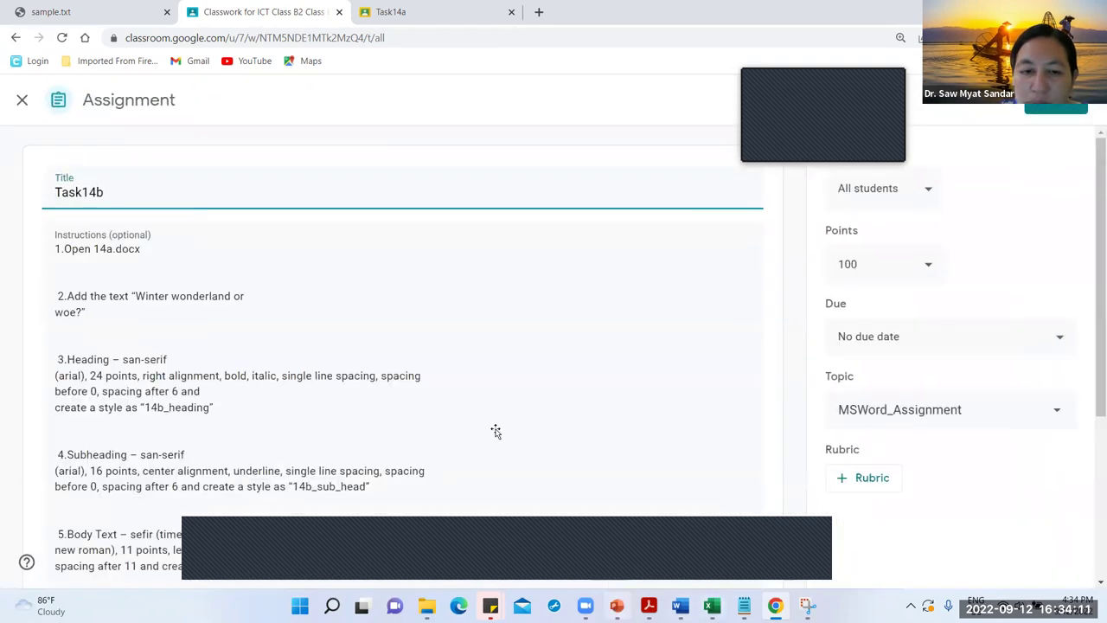
Step: Switch to PowerPoint, go to the Task 14b slide (168) and shift the style-names callout slightly to the right
{"action": "key", "text": "alt+Tab"}
{"action": "key", "text": "Down"}
{"action": "key", "text": "Down"}
{"action": "key", "text": "Down"}
{"action": "key", "text": "Down"}
{"action": "key", "text": "Down"}
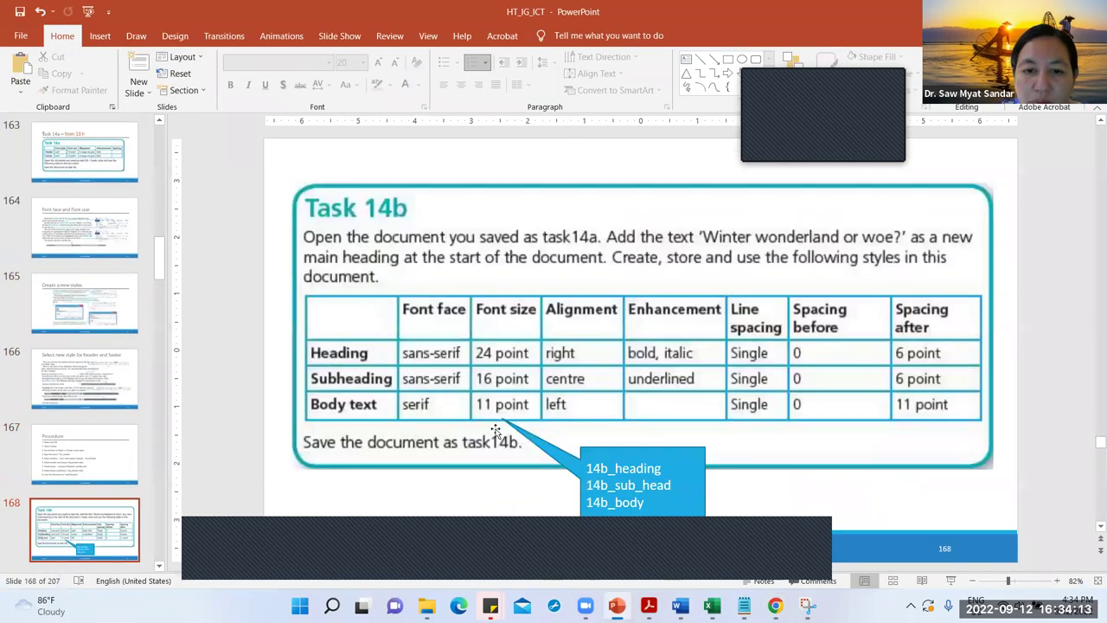
{"action": "mouse_move", "coordinate": [649, 453]}
{"action": "left_mouse_down"}
{"action": "mouse_move", "coordinate": [716, 453]}
{"action": "mouse_move", "coordinate": [680, 478]}
{"action": "mouse_move", "coordinate": [697, 456]}
{"action": "left_mouse_up"}
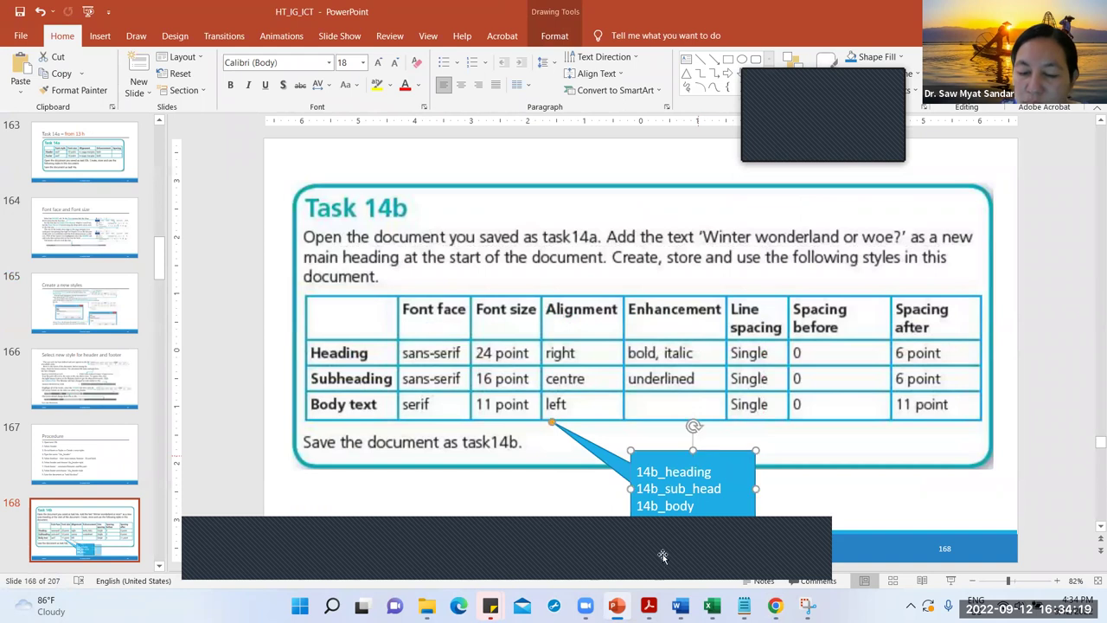
Step: Capture the Task 14b question box and its style-names callout with a new rectangular snip and open the capture in Snipping Tool
{"action": "left_click", "coordinate": [807, 605]}
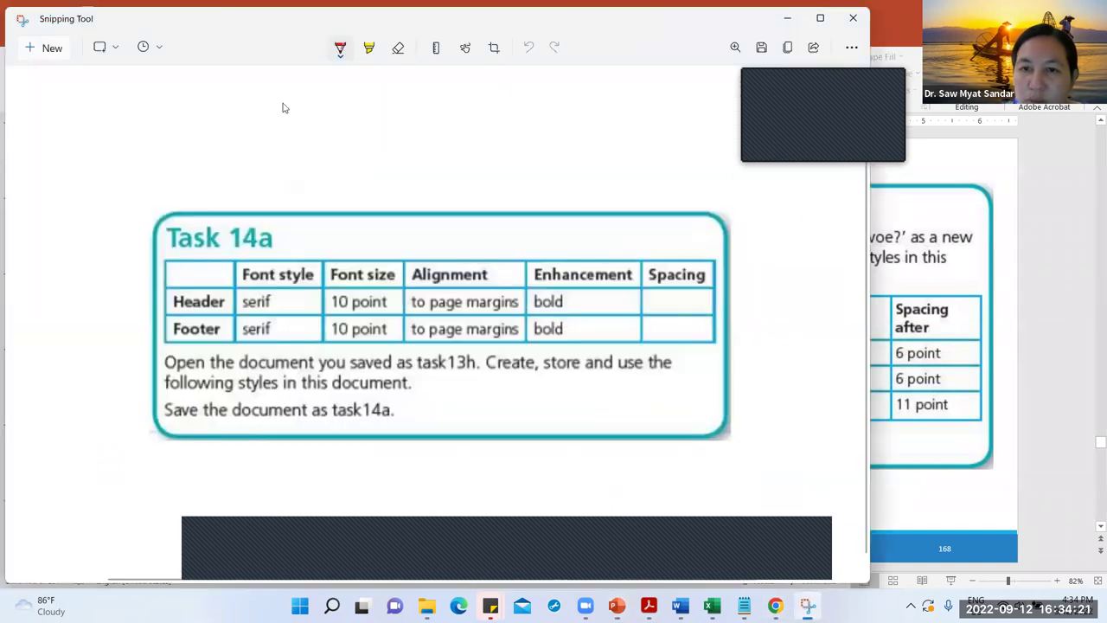
{"action": "left_click", "coordinate": [49, 52]}
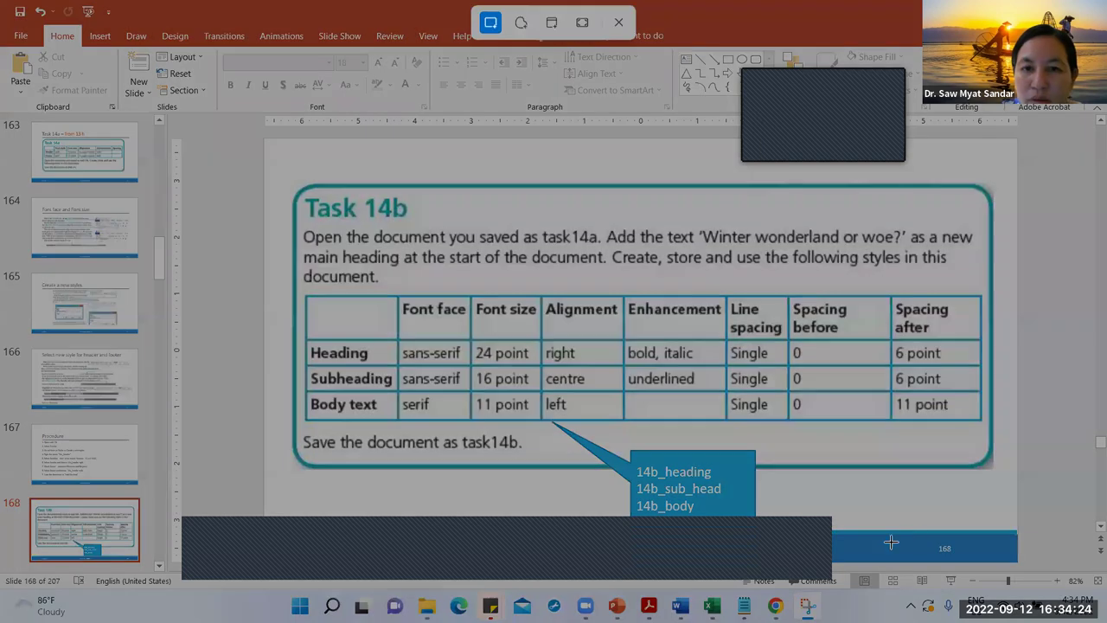
{"action": "left_click_drag", "start_coordinate": [285, 180], "coordinate": [975, 525]}
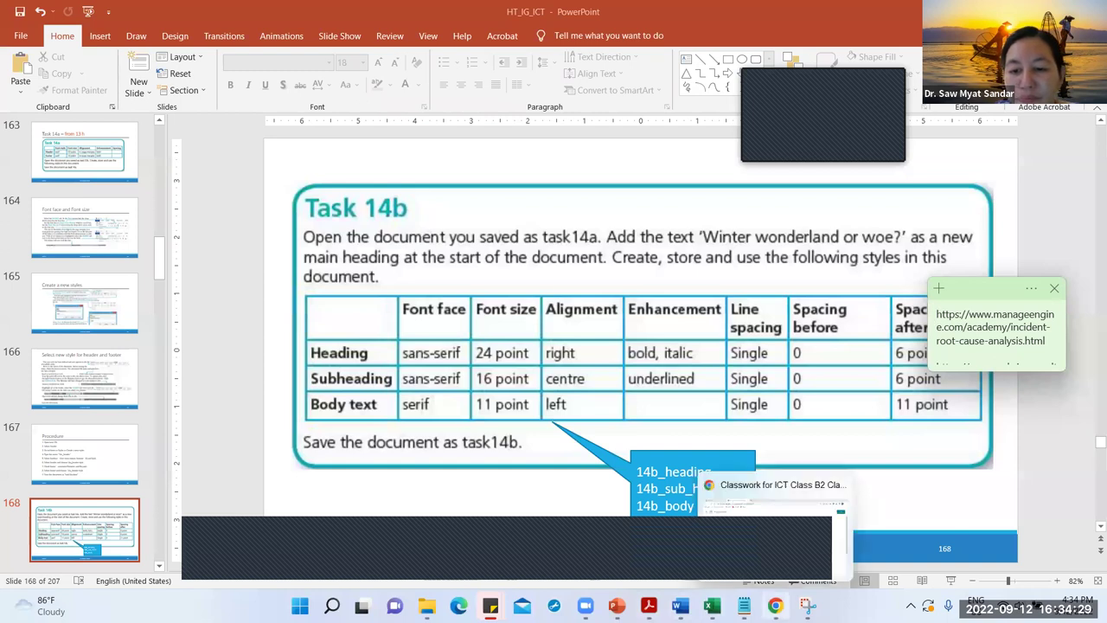
{"action": "left_click", "coordinate": [742, 545]}
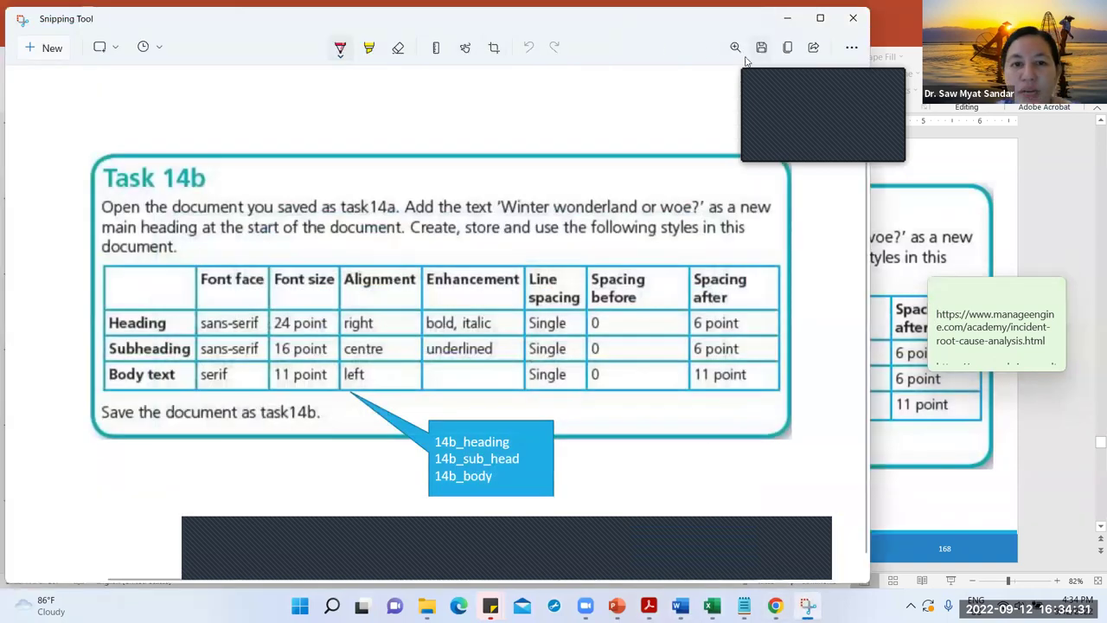
Step: Save the capture as a PNG named Task14b in the SMSD > HT > ICT_Task folder on Local Disk (D:)
{"action": "left_click", "coordinate": [761, 46]}
{"action": "left_click", "coordinate": [173, 134]}
{"action": "left_click", "coordinate": [194, 248]}
{"action": "left_click", "coordinate": [228, 250]}
{"action": "key", "text": "BackSpace"}
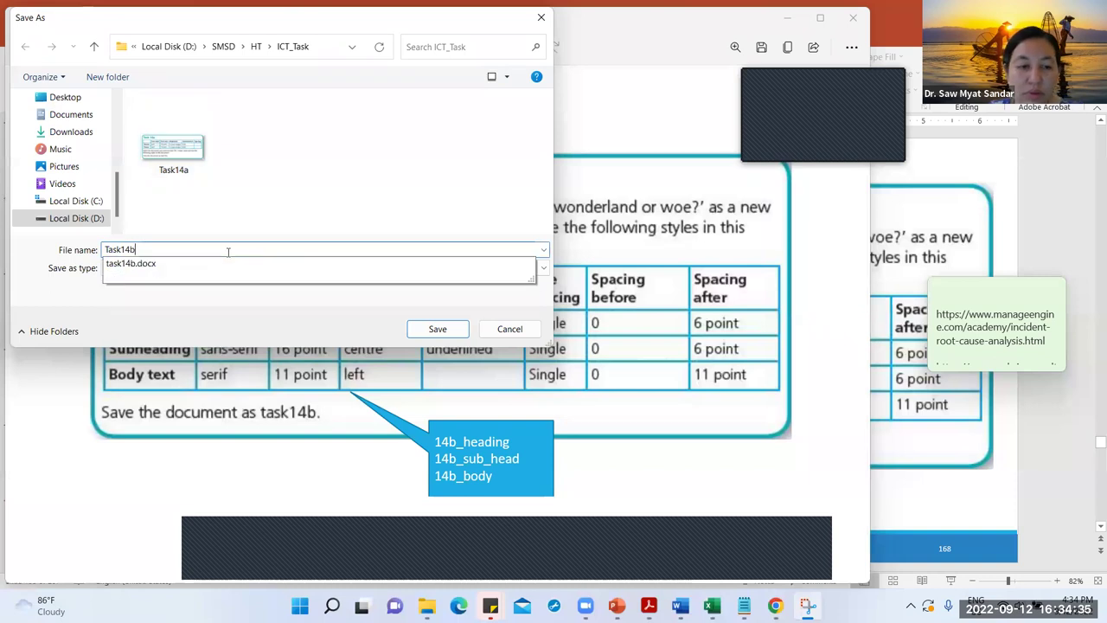
{"action": "type", "text": "b"}
{"action": "left_click", "coordinate": [418, 332]}
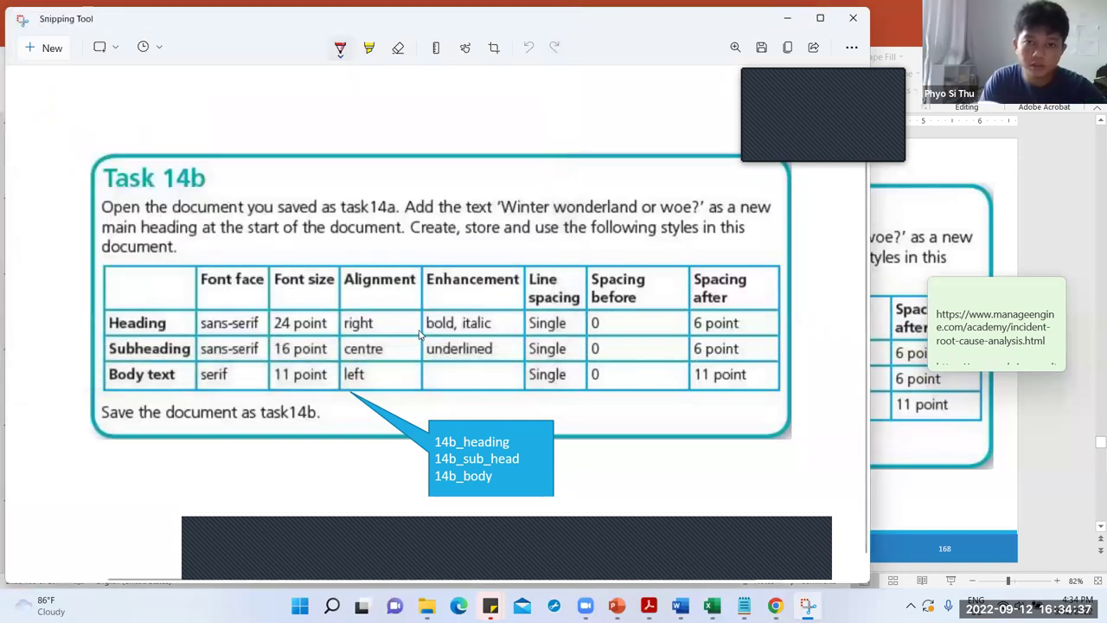
Step: Switch to Chrome, upload the Task14b PNG to the Task14b assignment through Google Drive and save the assignment
{"action": "left_click", "coordinate": [775, 606]}
{"action": "scroll", "coordinate": [464, 447], "scroll_direction": "down", "scroll_amount": 3}
{"action": "left_click", "coordinate": [481, 496]}
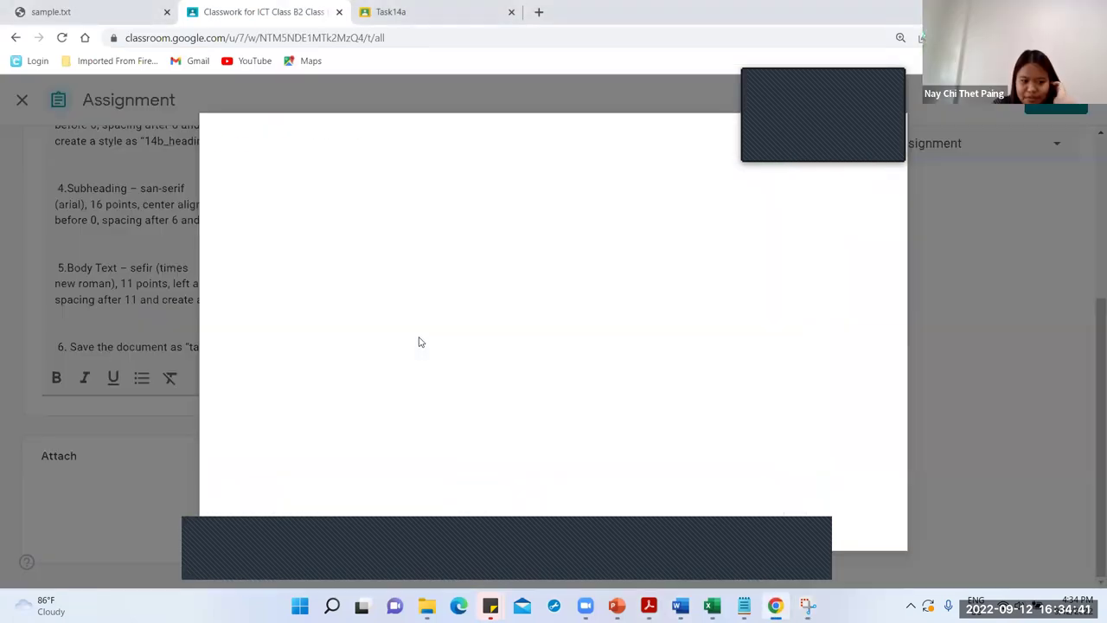
{"action": "left_click", "coordinate": [554, 429]}
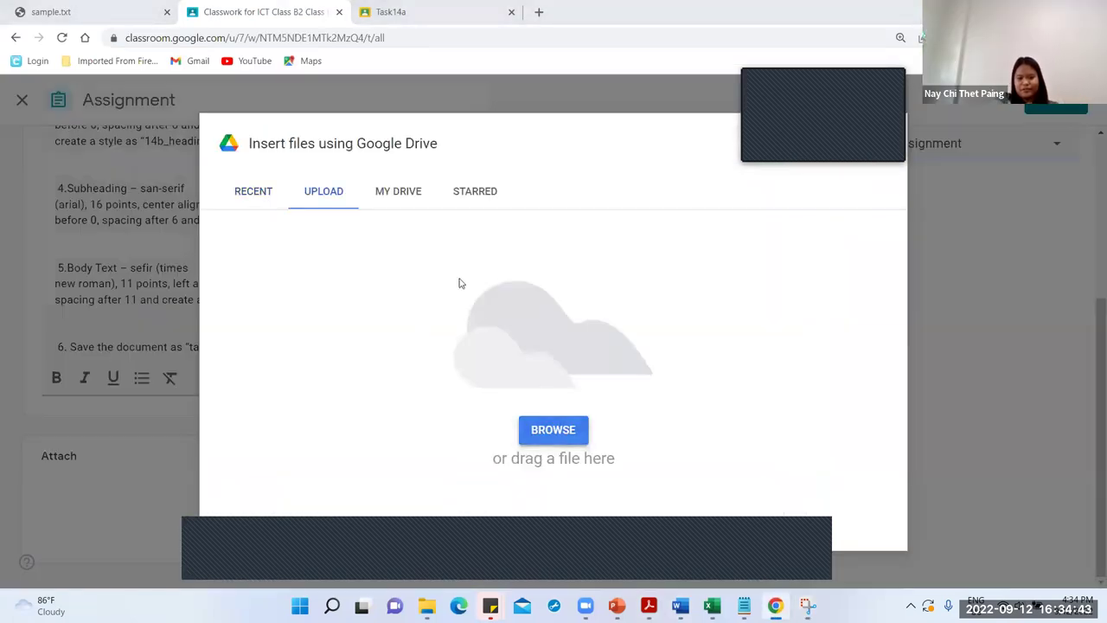
{"action": "scroll", "coordinate": [205, 226], "scroll_direction": "down", "scroll_amount": 1}
{"action": "left_click", "coordinate": [202, 261]}
{"action": "left_click", "coordinate": [450, 321]}
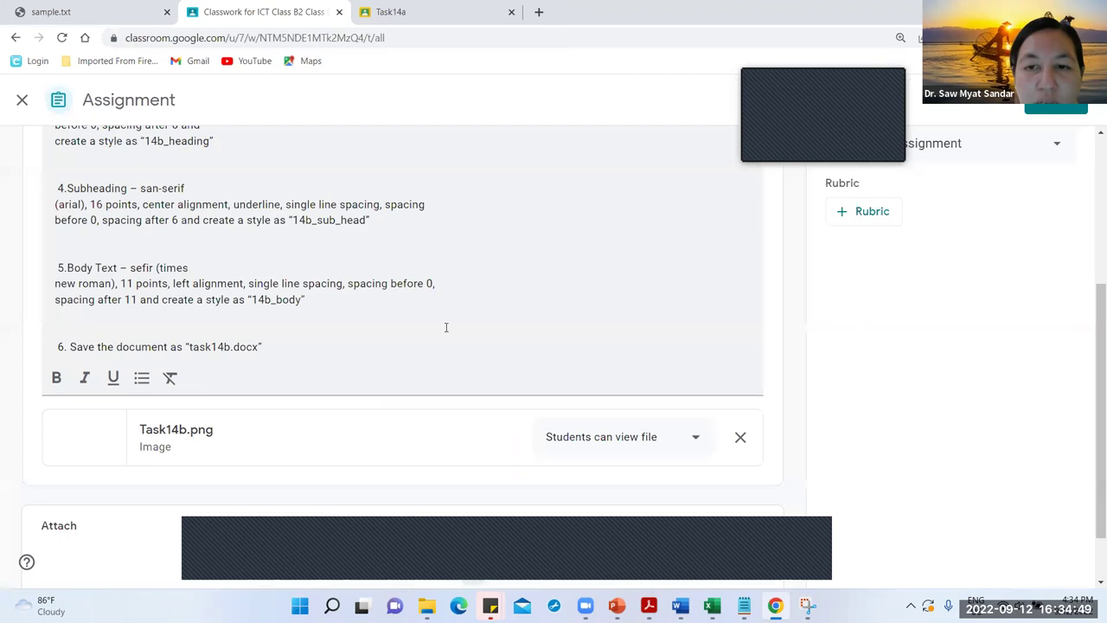
{"action": "left_click", "coordinate": [1056, 113]}
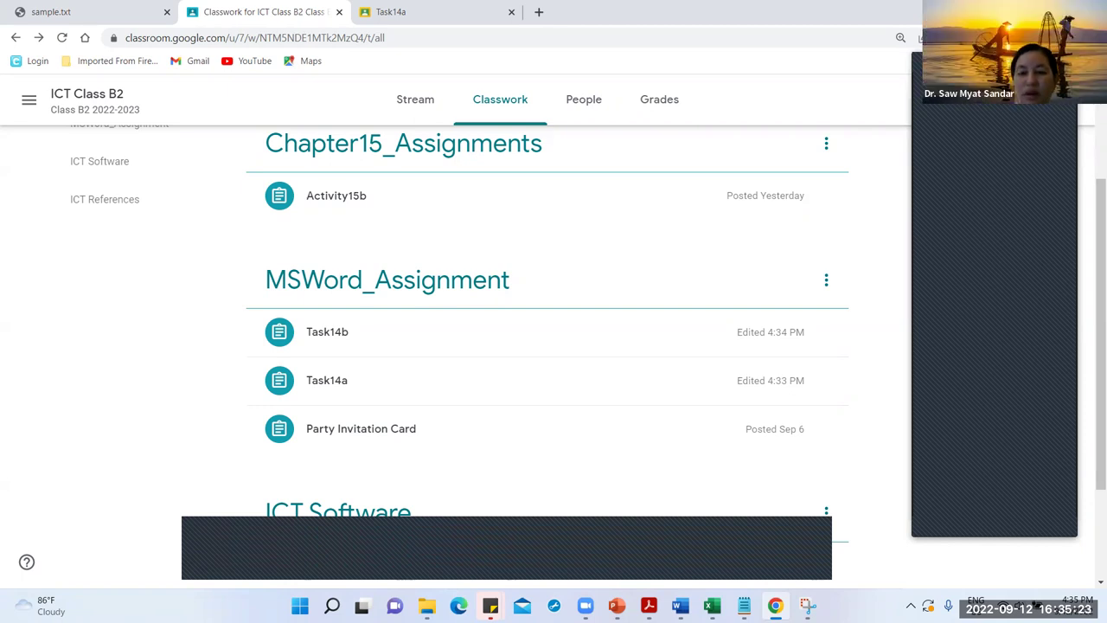
Step: Open the turned-in work for Task14a and examine the header and footer in the first student's task14a.docx
{"action": "left_click", "coordinate": [631, 372]}
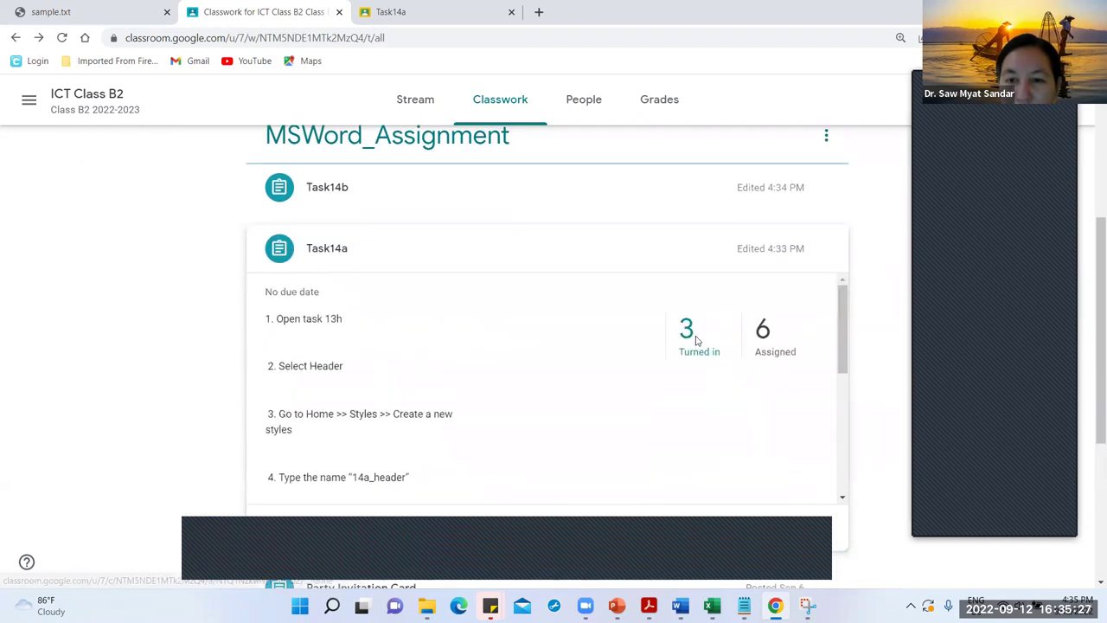
{"action": "left_click", "coordinate": [696, 341]}
{"action": "left_click", "coordinate": [421, 423]}
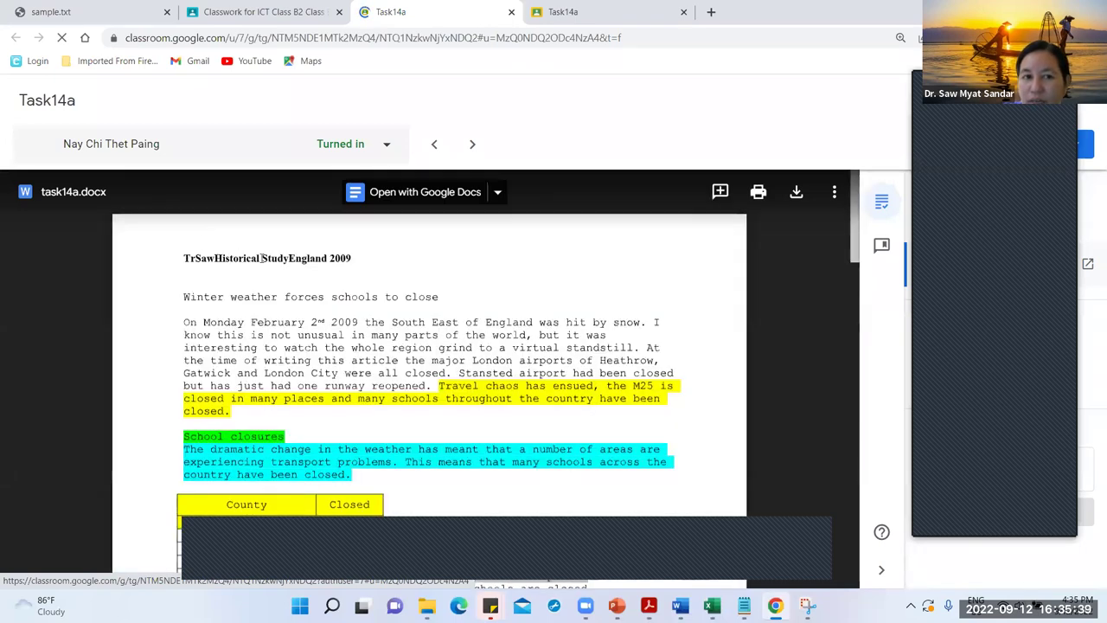
{"action": "scroll", "coordinate": [261, 258], "scroll_direction": "down", "scroll_amount": 10}
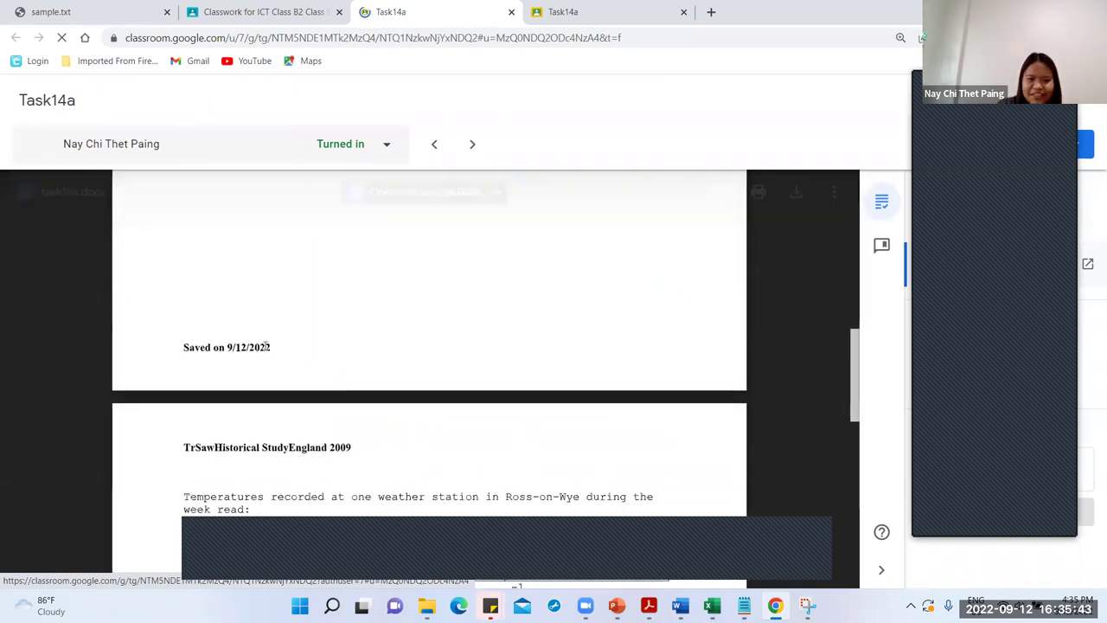
{"action": "scroll", "coordinate": [265, 338], "scroll_direction": "down", "scroll_amount": 8}
{"action": "scroll", "coordinate": [216, 233], "scroll_direction": "up", "scroll_amount": 5}
{"action": "scroll", "coordinate": [212, 225], "scroll_direction": "up", "scroll_amount": 1}
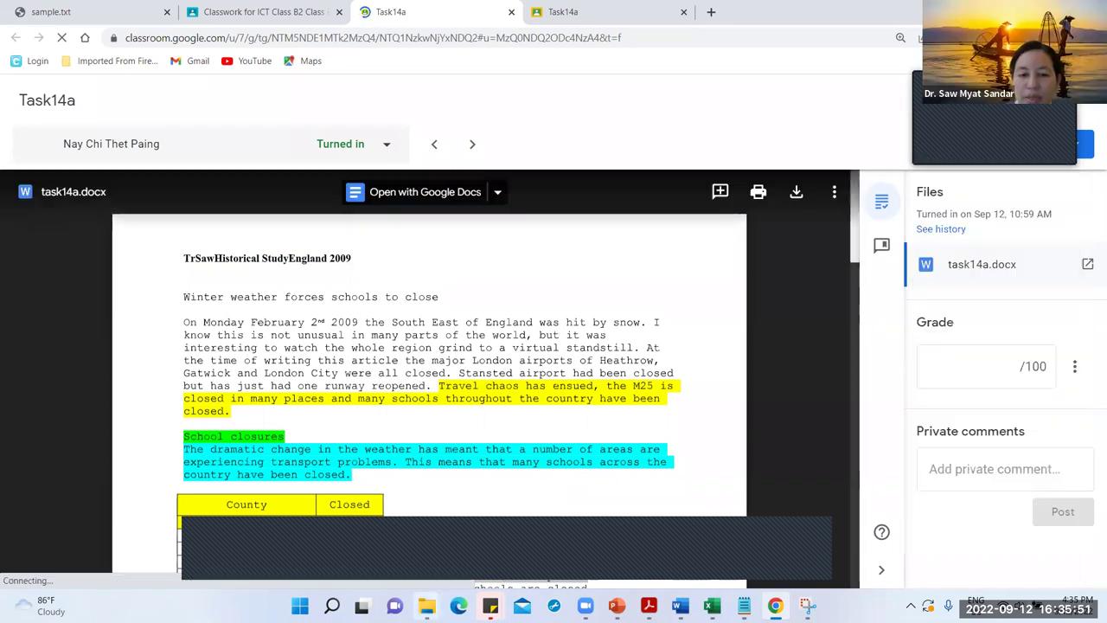
Step: Open the task14a Word document from D: > SMSD > HT > ICT_Task in File Explorer to view its header layout
{"action": "mouse_move", "coordinate": [427, 605]}
{"action": "left_click", "coordinate": [441, 538]}
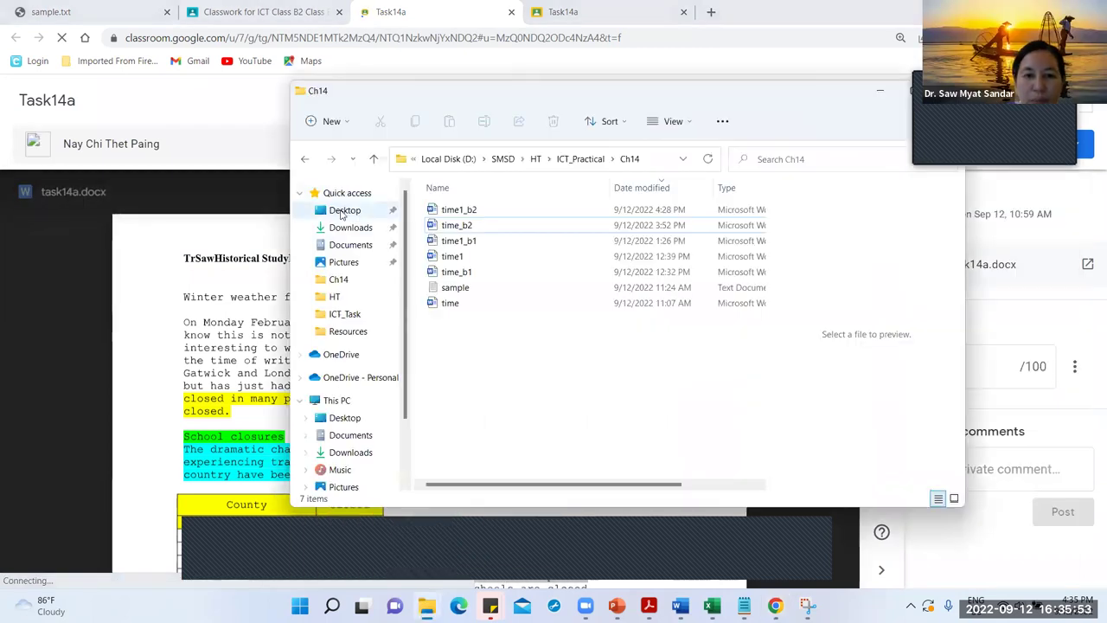
{"action": "left_click", "coordinate": [568, 162]}
{"action": "double_click", "coordinate": [487, 226]}
{"action": "left_click", "coordinate": [526, 161]}
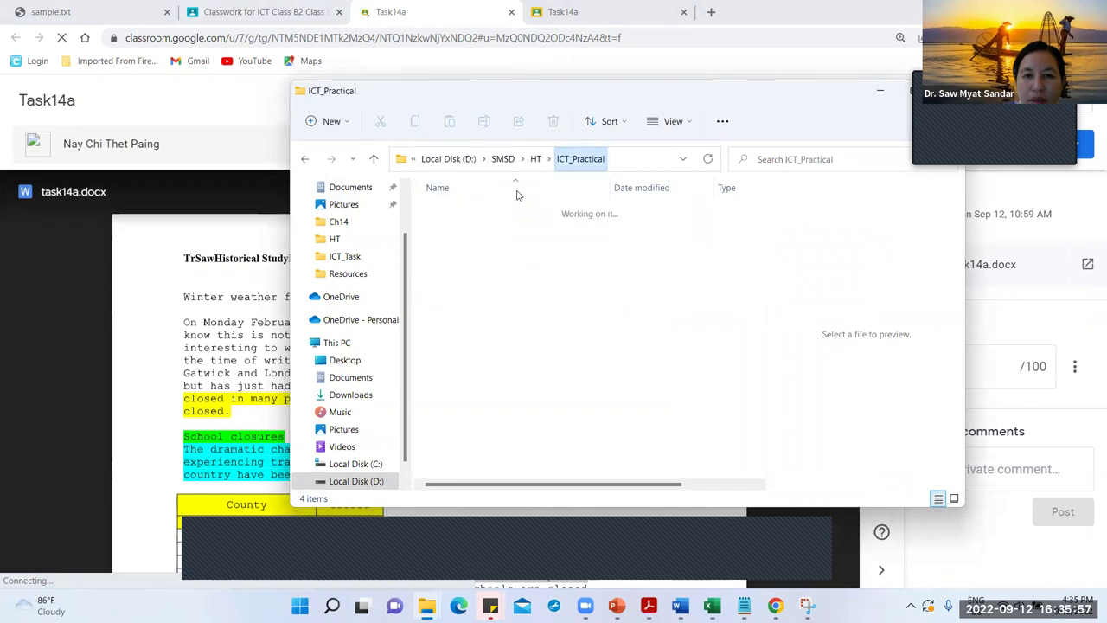
{"action": "left_click", "coordinate": [535, 159]}
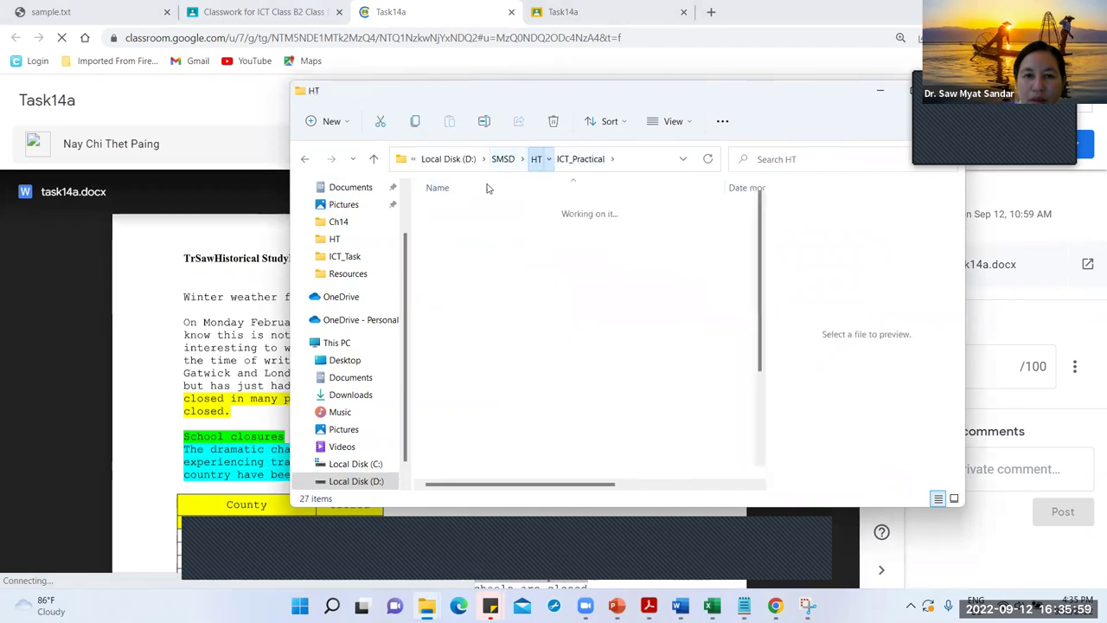
{"action": "double_click", "coordinate": [464, 224]}
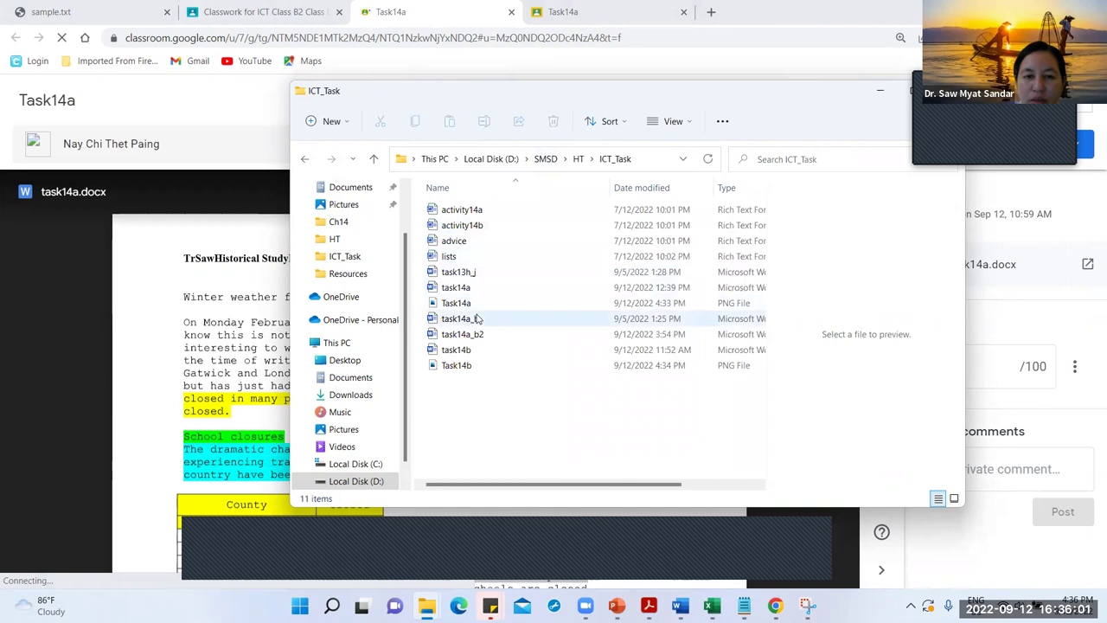
{"action": "double_click", "coordinate": [480, 293]}
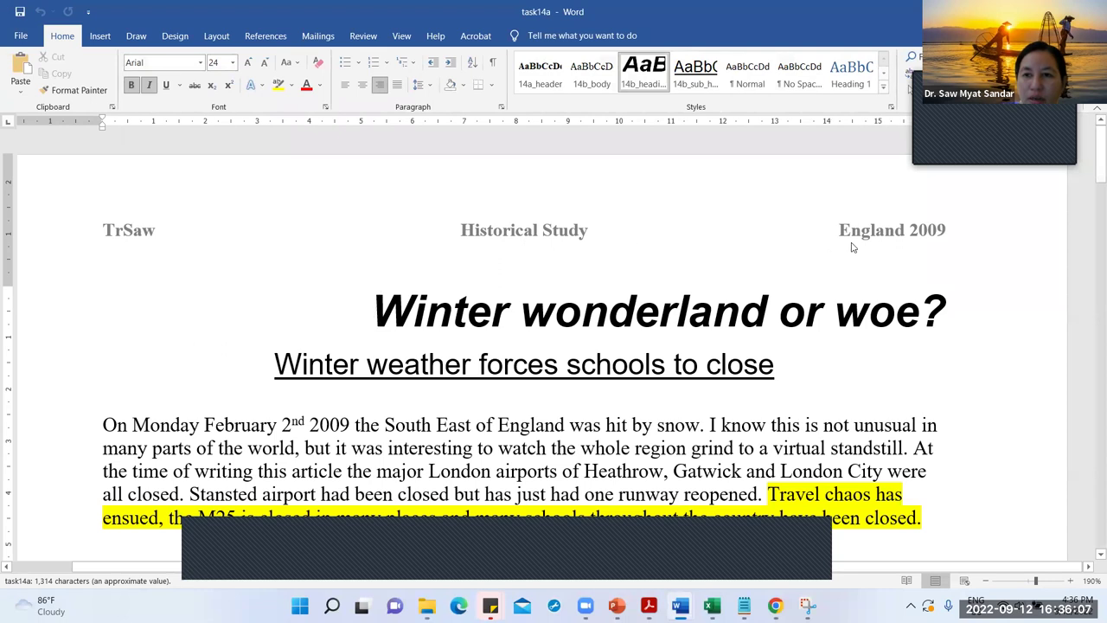
Step: Switch back to Chrome and open the second student's turned-in task14a.docx to examine its header line
{"action": "mouse_move", "coordinate": [806, 605]}
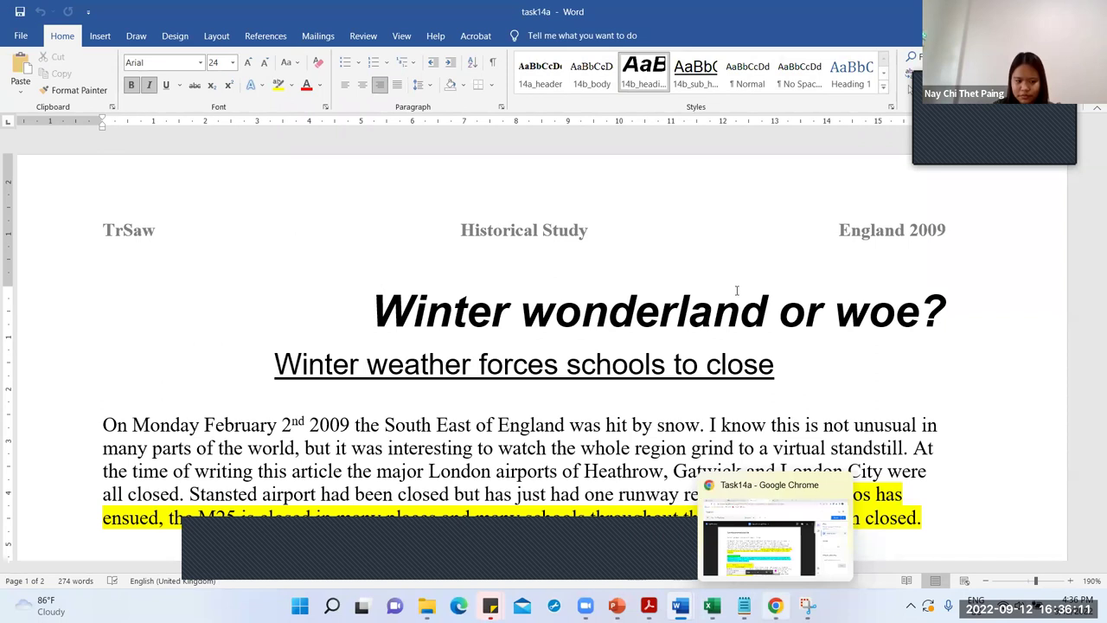
{"action": "left_click", "coordinate": [758, 545]}
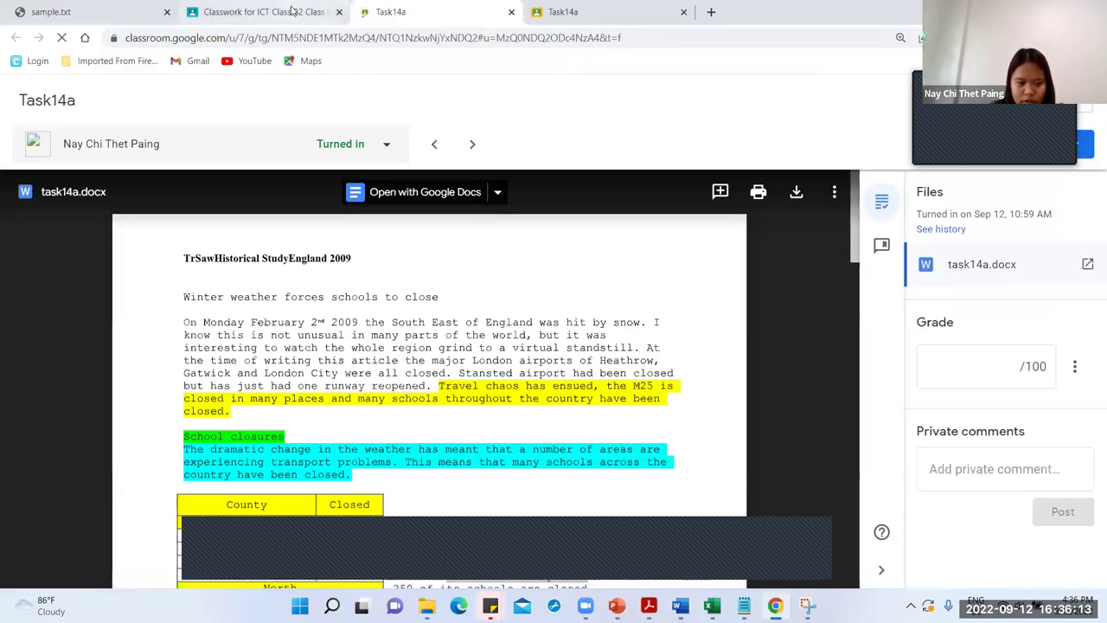
{"action": "left_click", "coordinate": [276, 11]}
{"action": "left_click", "coordinate": [564, 429]}
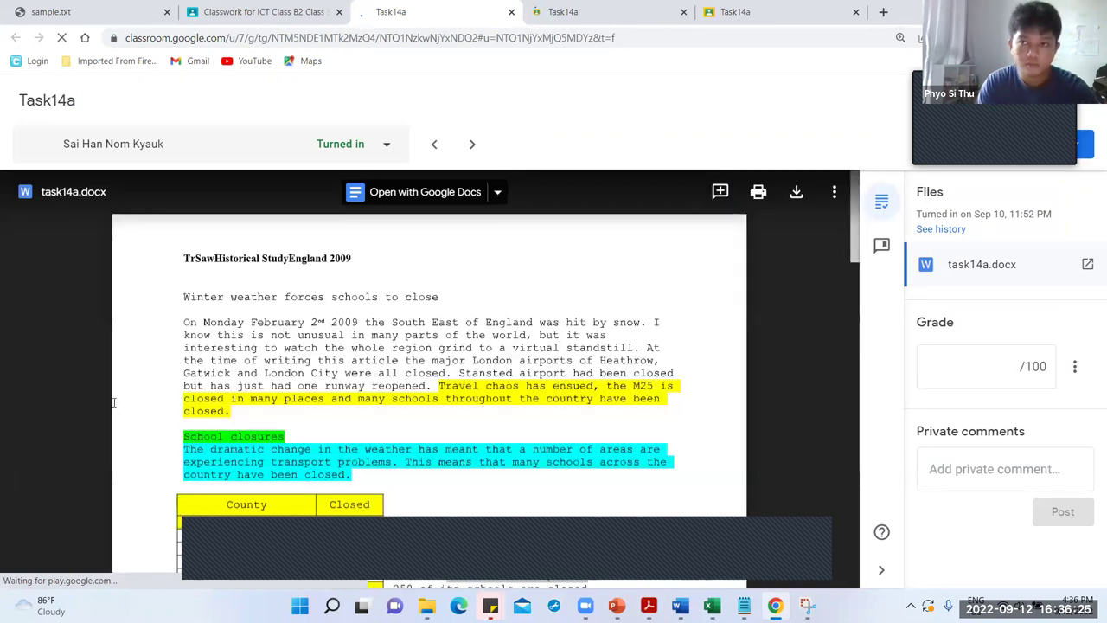
{"action": "left_click_drag", "start_coordinate": [184, 266], "coordinate": [750, 257]}
{"action": "left_click", "coordinate": [750, 258]}
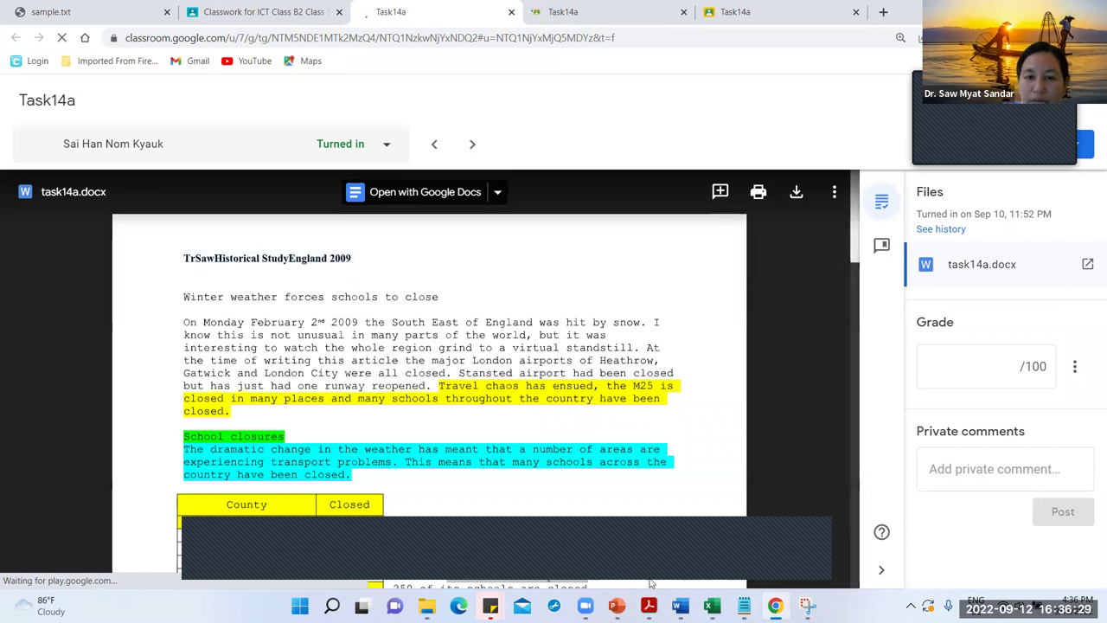
Step: Compare the submission with the task14a document in Word, viewed at 110% zoom, and return to the submission in Chrome
{"action": "mouse_move", "coordinate": [679, 605]}
{"action": "left_click", "coordinate": [783, 527]}
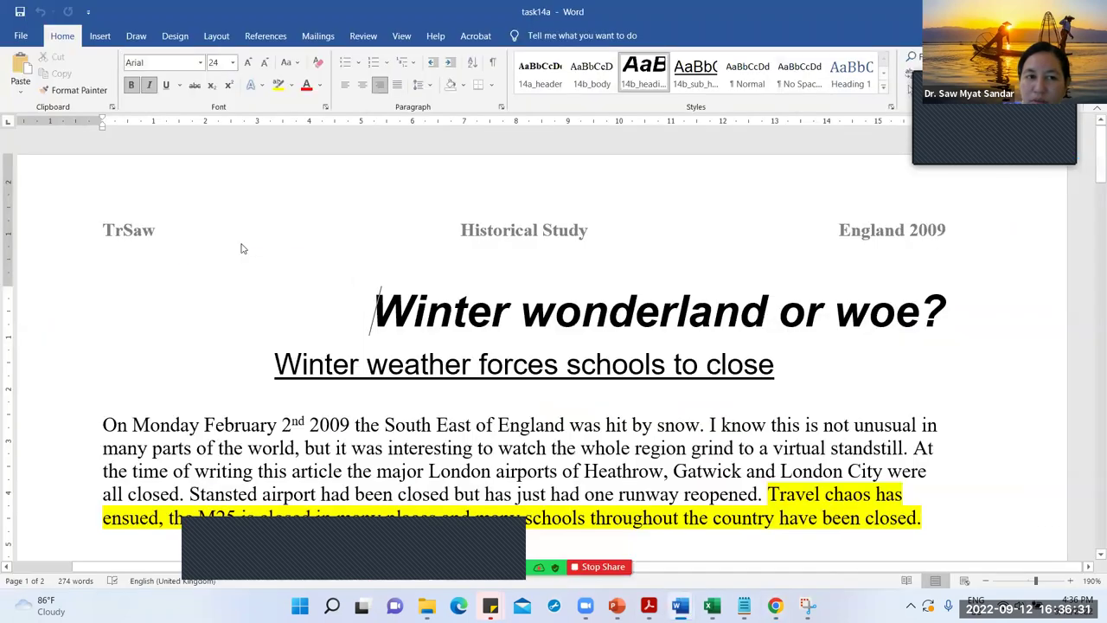
{"action": "scroll", "coordinate": [603, 204], "scroll_direction": "down", "scroll_amount": 8, "text": "ctrl"}
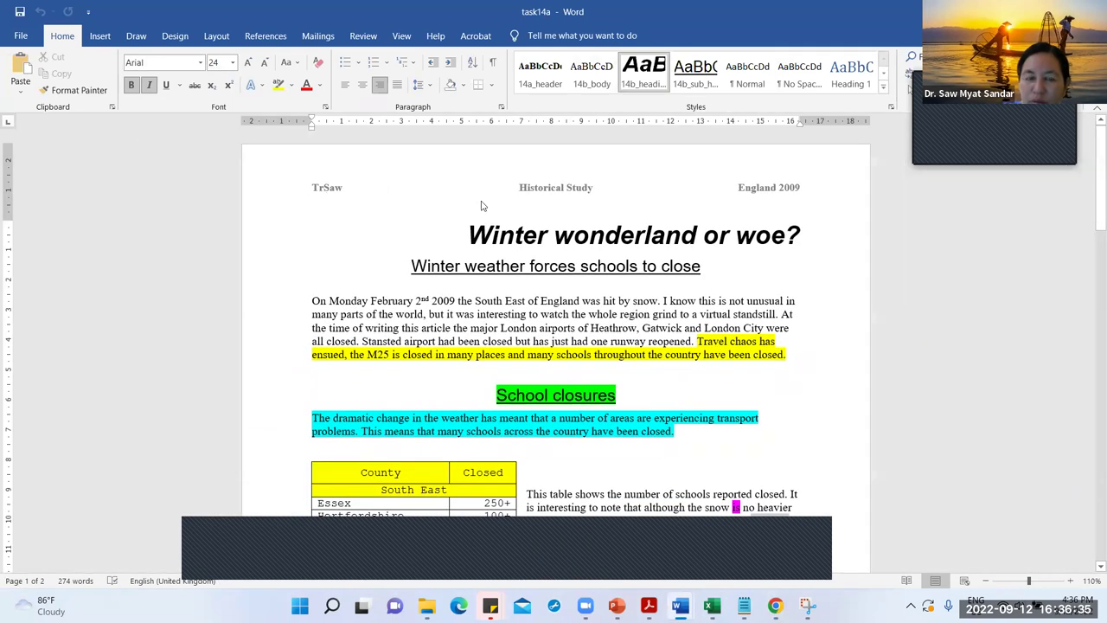
{"action": "mouse_move", "coordinate": [745, 601]}
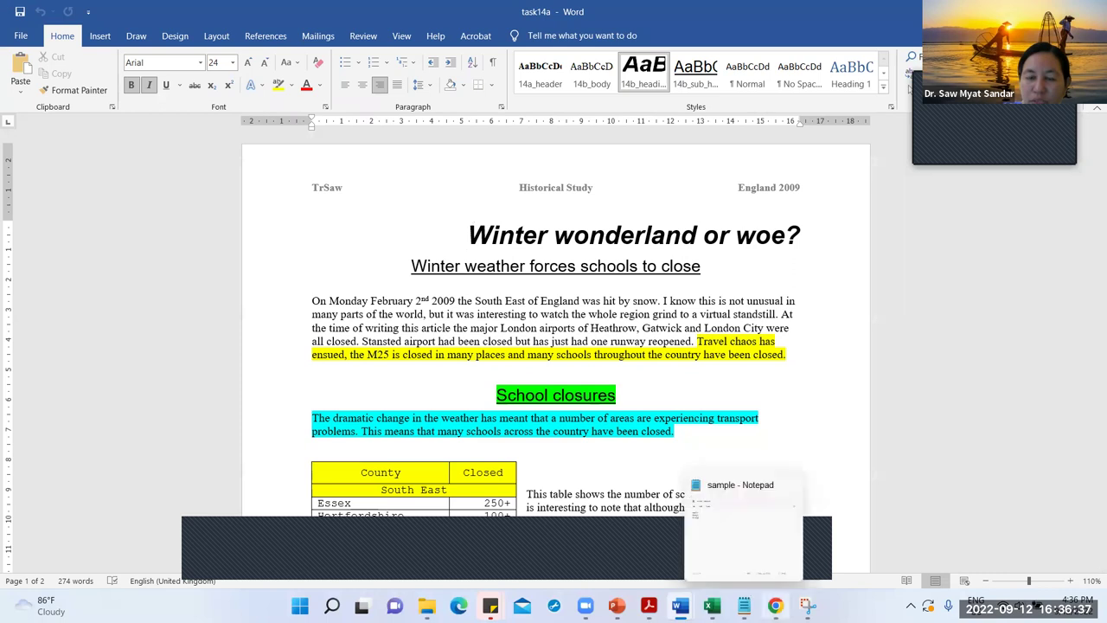
{"action": "key", "text": "alt+Tab"}
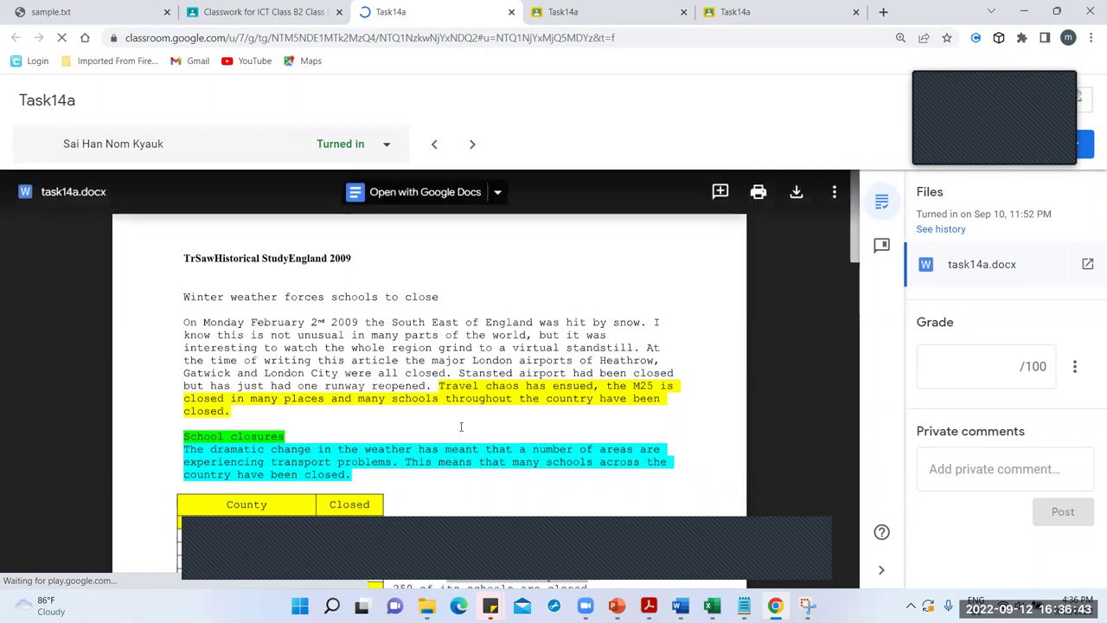
Step: Return the second student's Task14a work with a grade of 100 and the posted private comment "God job"
{"action": "scroll", "coordinate": [461, 426], "scroll_direction": "down", "scroll_amount": 5}
{"action": "left_click", "coordinate": [970, 381]}
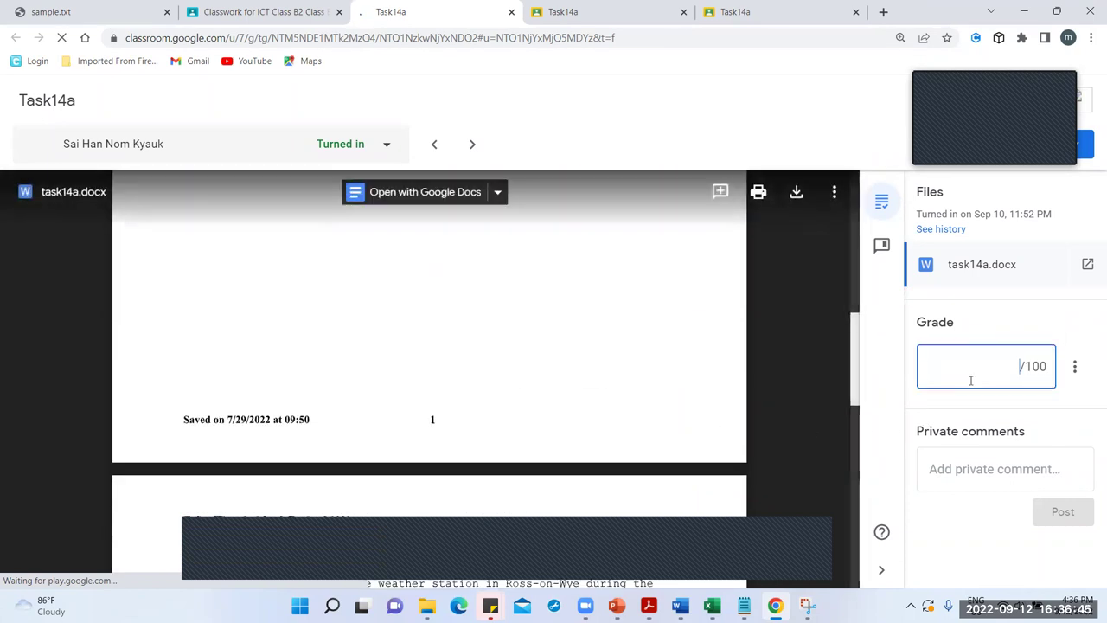
{"action": "type", "text": "100"}
{"action": "left_click", "coordinate": [1004, 469]}
{"action": "type", "text": "God job"}
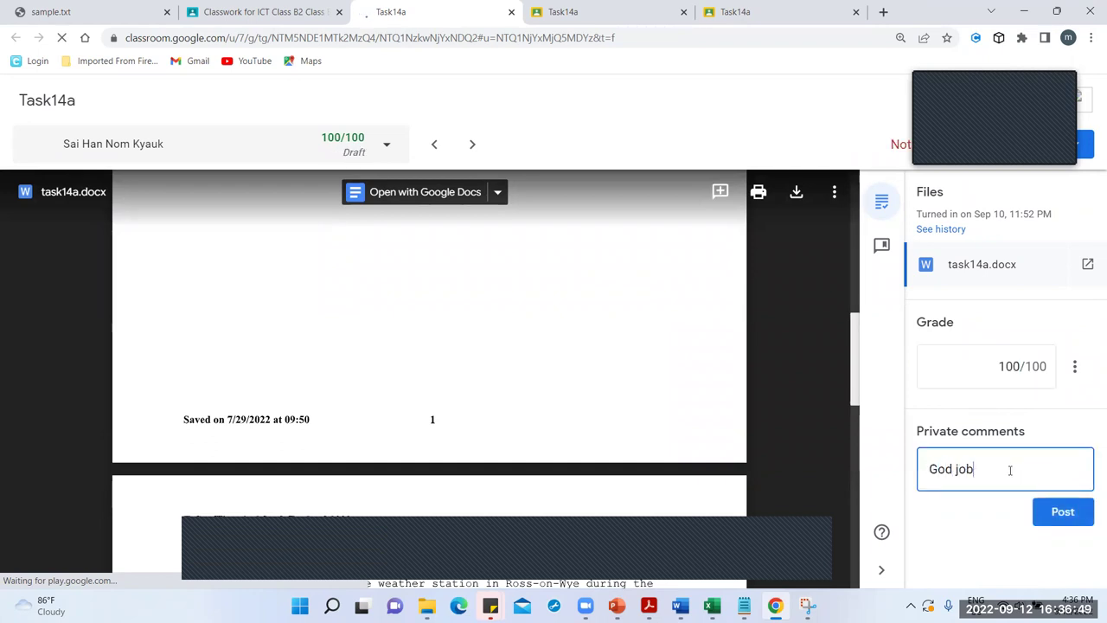
{"action": "left_click", "coordinate": [1060, 511]}
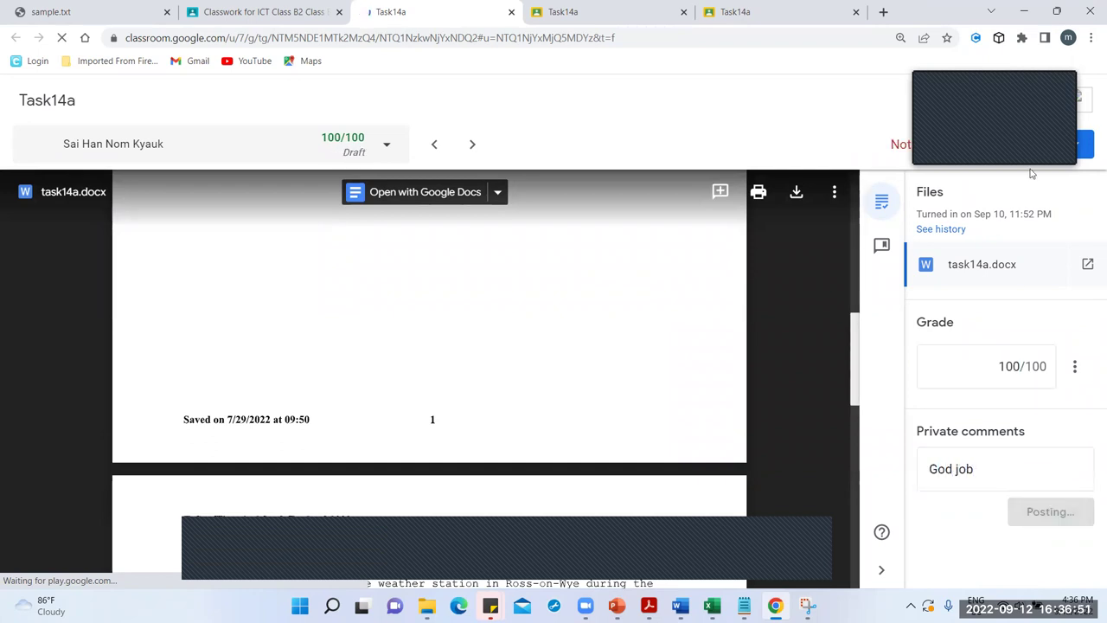
{"action": "left_click", "coordinate": [1083, 145]}
{"action": "left_click", "coordinate": [688, 391]}
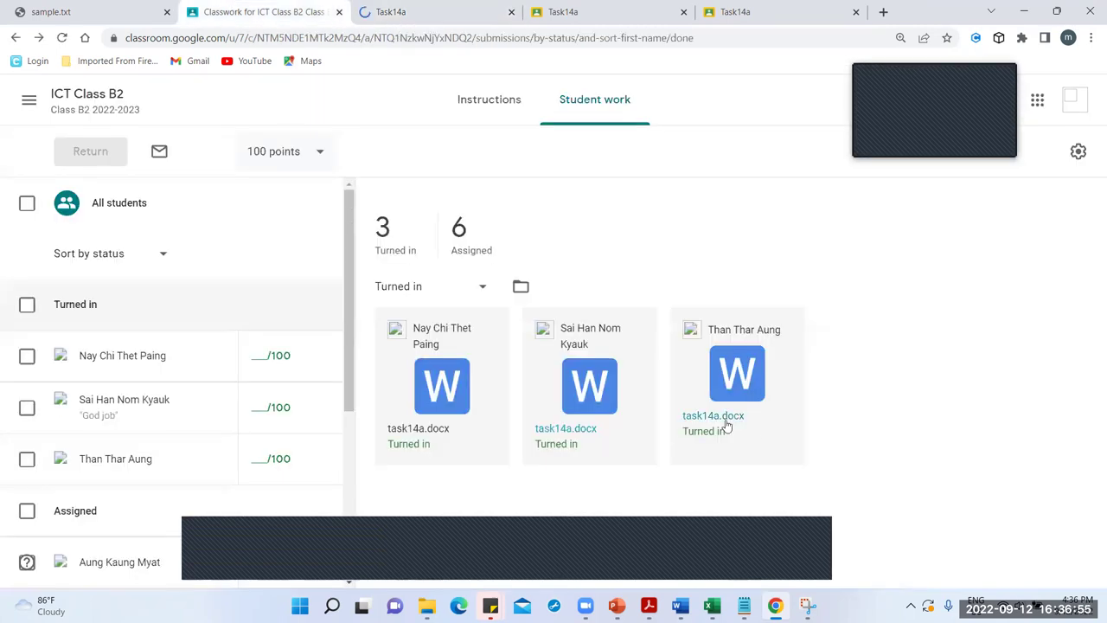
Step: Open the third student's turned-in task14a.docx and examine its header and footer
{"action": "left_click", "coordinate": [715, 416]}
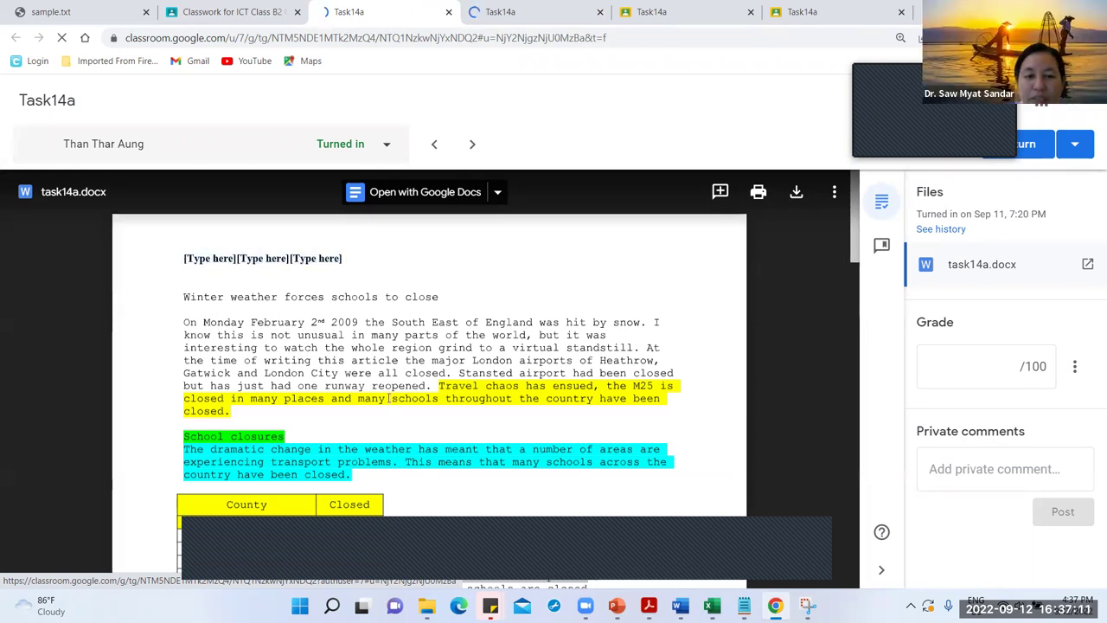
{"action": "scroll", "coordinate": [440, 439], "scroll_direction": "down", "scroll_amount": 2}
{"action": "scroll", "coordinate": [440, 439], "scroll_direction": "down", "scroll_amount": 2}
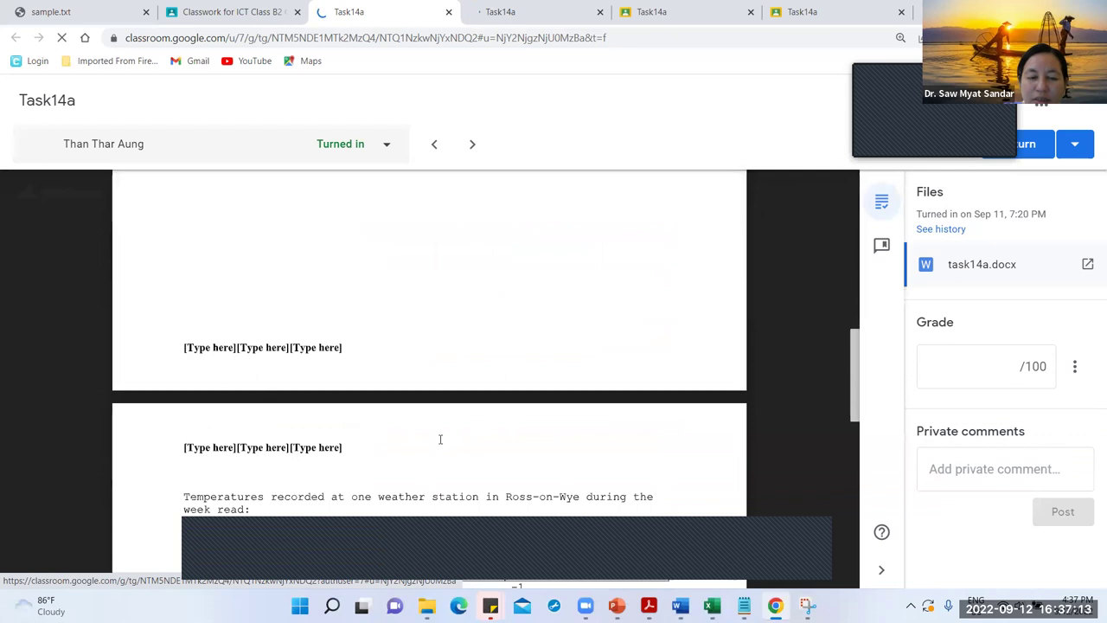
{"action": "scroll", "coordinate": [440, 439], "scroll_direction": "down", "scroll_amount": 5}
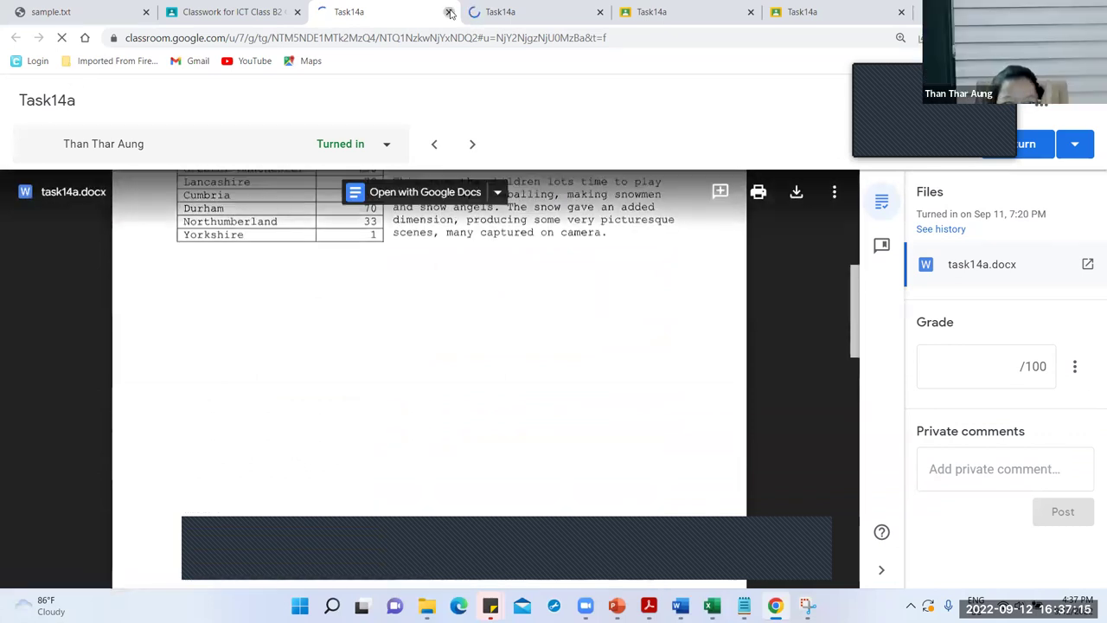
Step: Close all the open Task14a submission tabs, leaving the assignment's student work page
{"action": "left_click", "coordinate": [449, 12]}
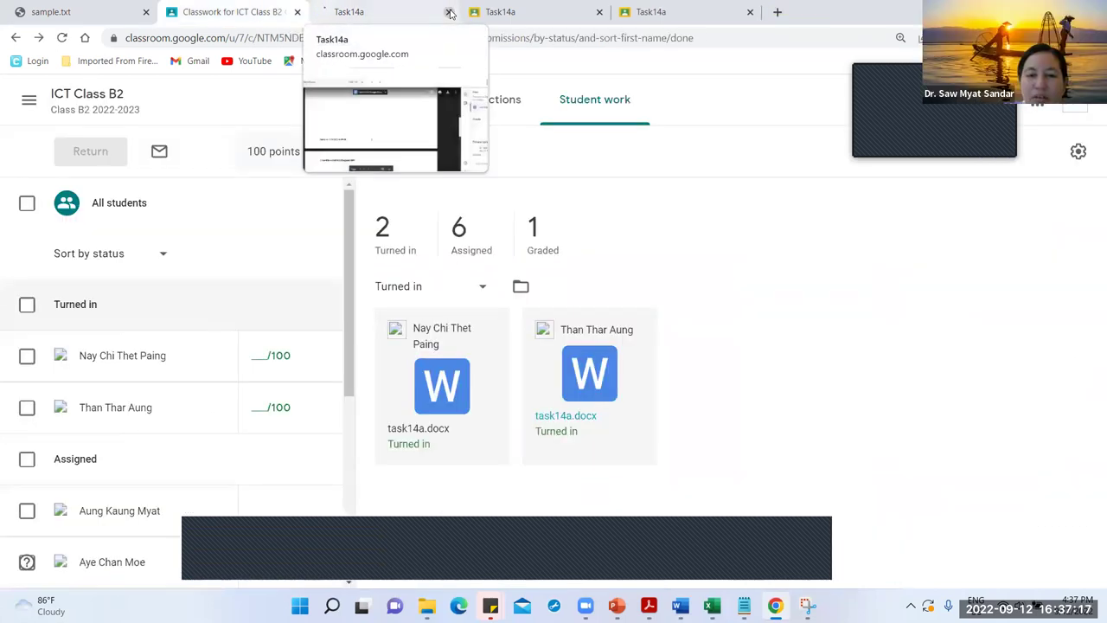
{"action": "left_click", "coordinate": [450, 13]}
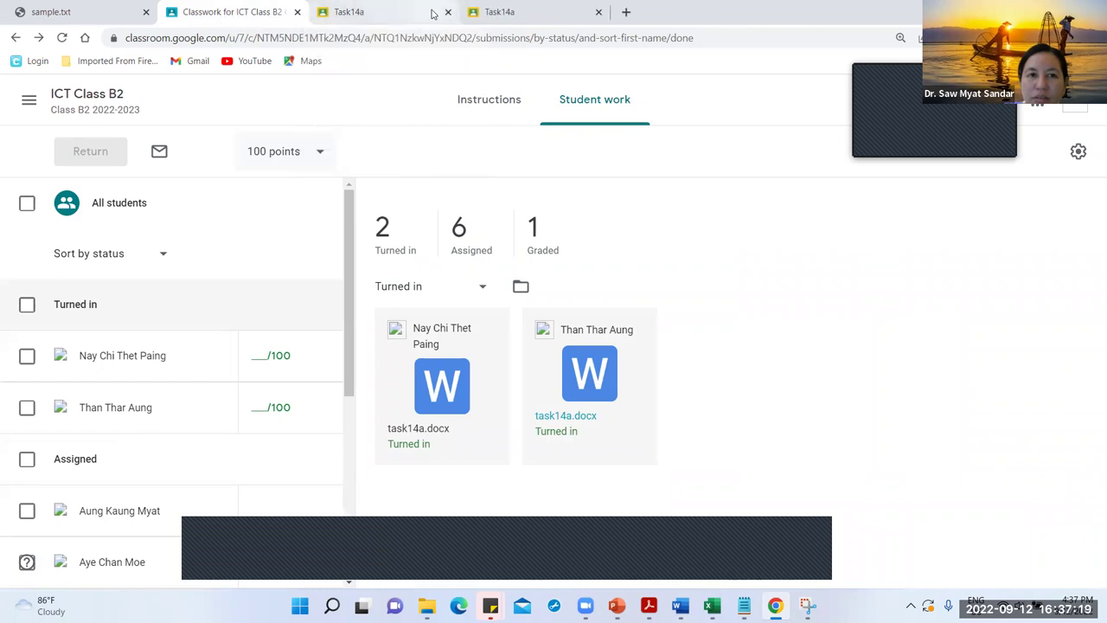
{"action": "left_click", "coordinate": [432, 12]}
{"action": "left_click", "coordinate": [448, 12]}
{"action": "left_click", "coordinate": [448, 12]}
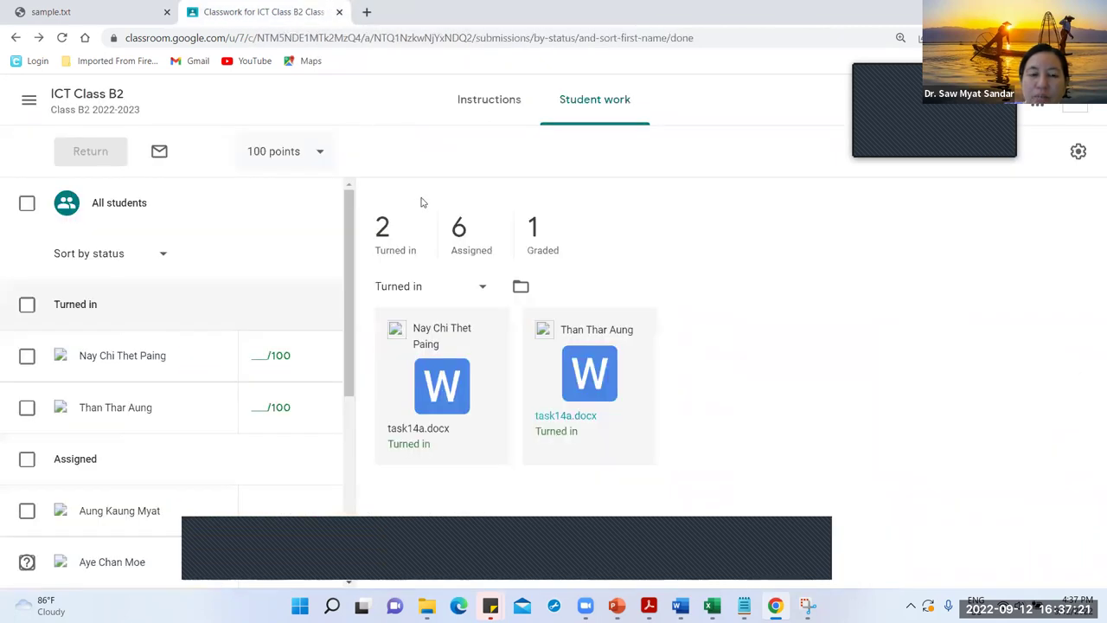
Step: Open the newly turned-in task14a.docx from the turned-in list and compare its header and footer with the Word version
{"action": "left_click", "coordinate": [414, 230]}
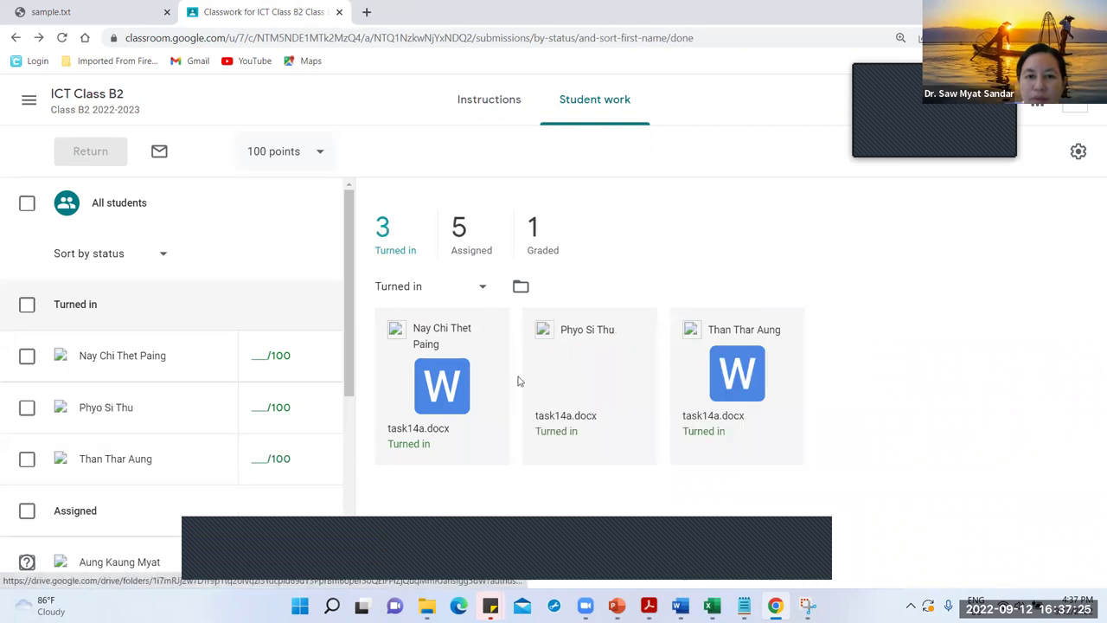
{"action": "left_click", "coordinate": [566, 417]}
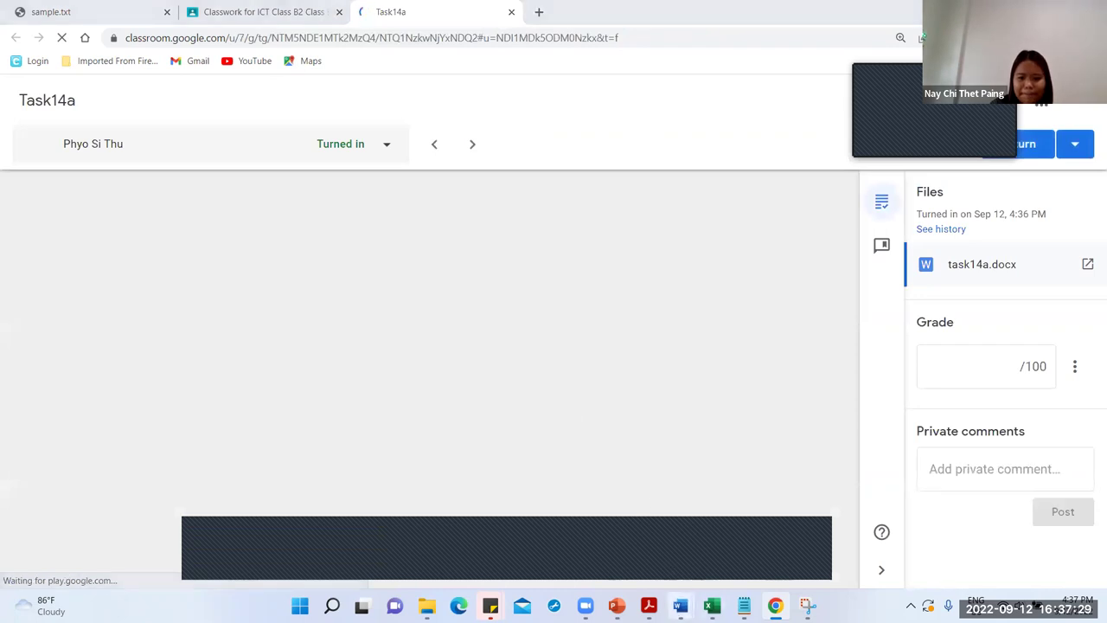
{"action": "mouse_move", "coordinate": [679, 605]}
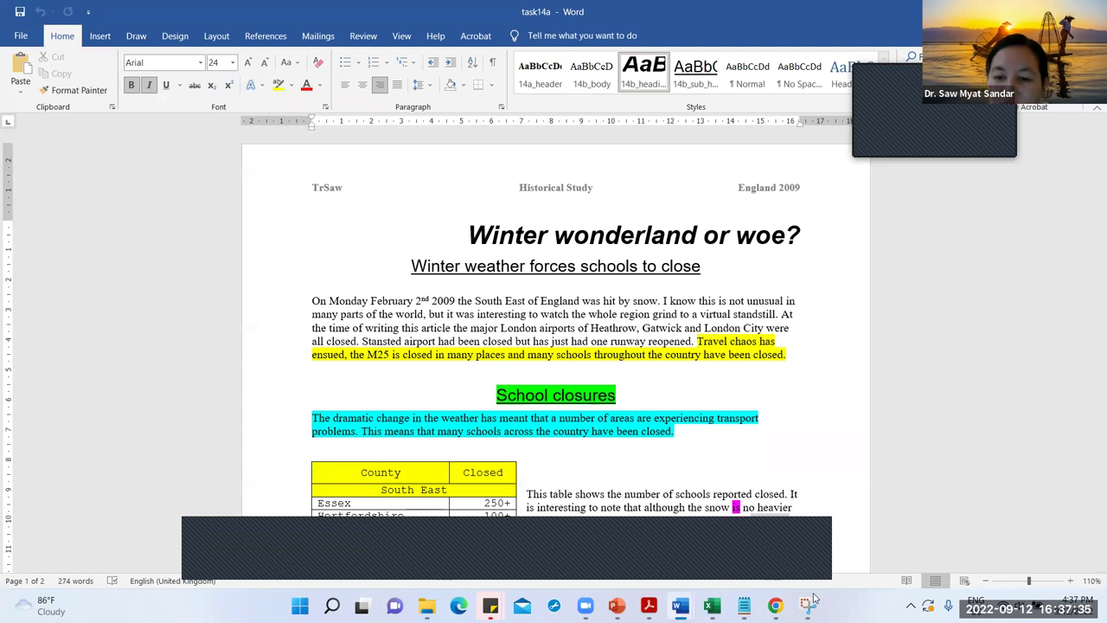
{"action": "key", "text": "alt+Tab"}
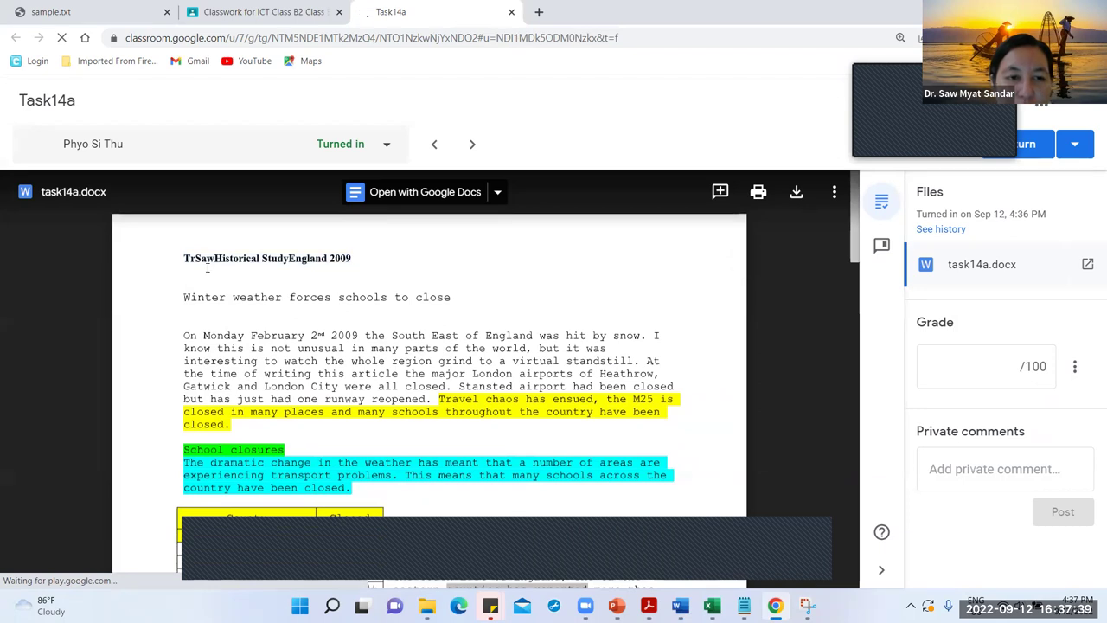
{"action": "scroll", "coordinate": [282, 370], "scroll_direction": "down", "scroll_amount": 5}
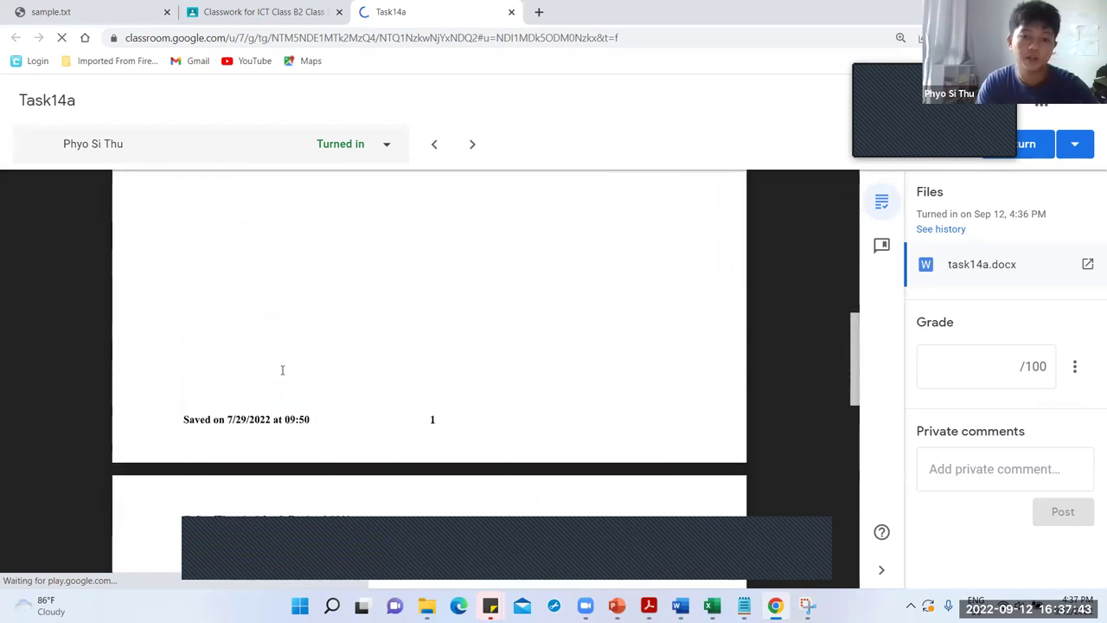
{"action": "scroll", "coordinate": [282, 370], "scroll_direction": "up", "scroll_amount": 5}
Step: Return this Task14a submission with a grade of 100 and the private comment "Good Job", and close its tab
{"action": "left_click", "coordinate": [951, 365]}
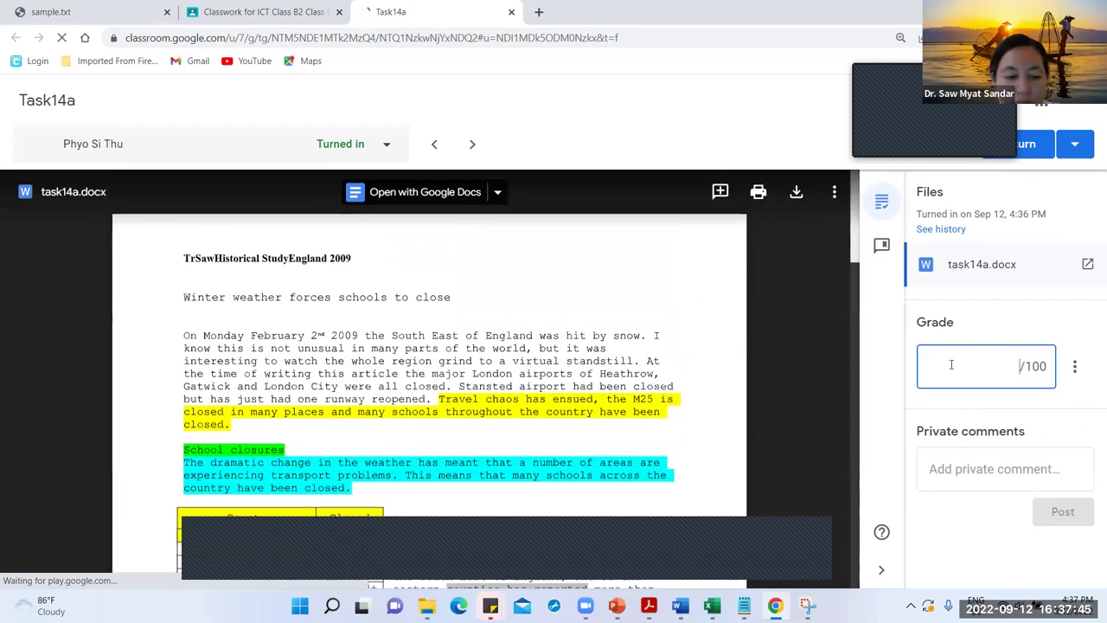
{"action": "type", "text": "100"}
{"action": "left_click", "coordinate": [1003, 465]}
{"action": "type", "text": "Good Job"}
{"action": "left_click", "coordinate": [1057, 512]}
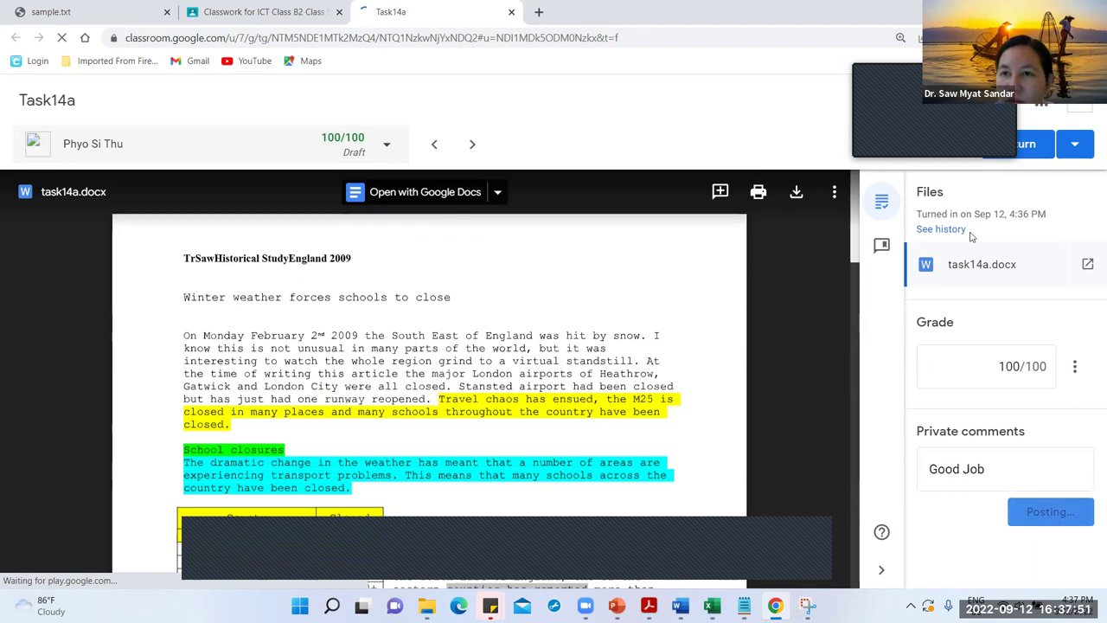
{"action": "left_click", "coordinate": [1027, 144]}
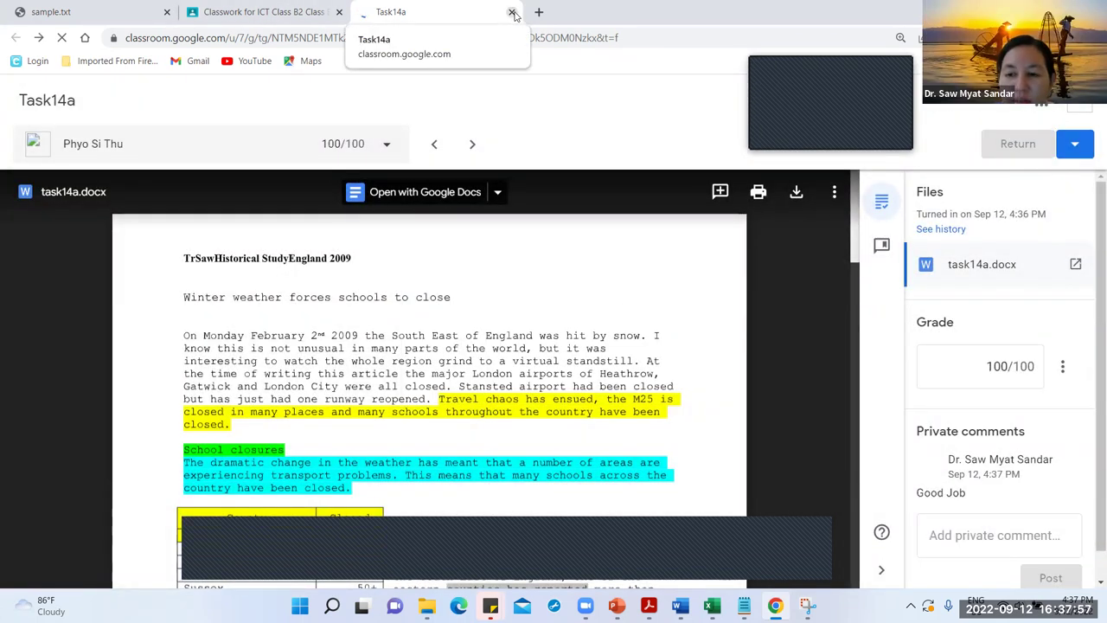
{"action": "key", "text": "ctrl+w"}
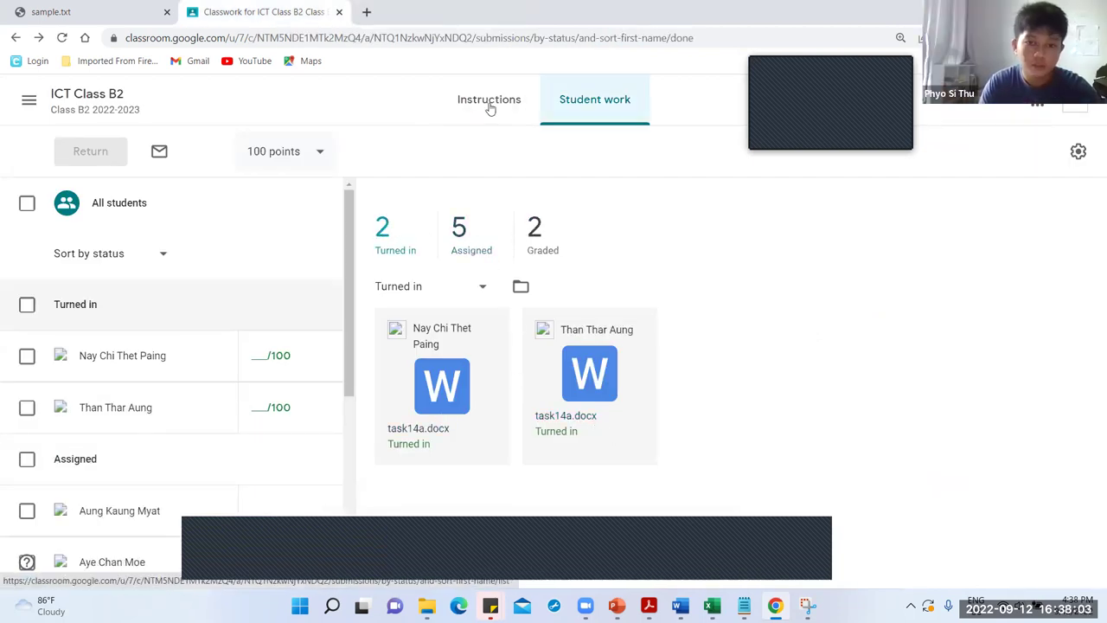
Step: Go to the ICT Class B2 classwork and open the turned-in student work for Task14b
{"action": "left_click", "coordinate": [26, 104]}
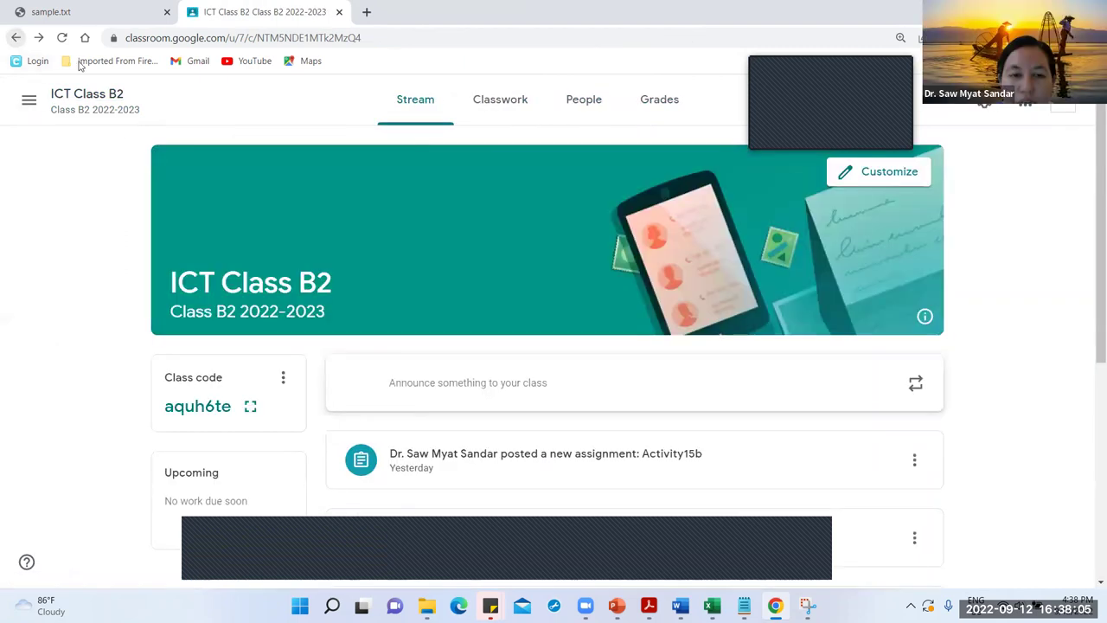
{"action": "left_click", "coordinate": [488, 123]}
{"action": "left_click", "coordinate": [446, 208]}
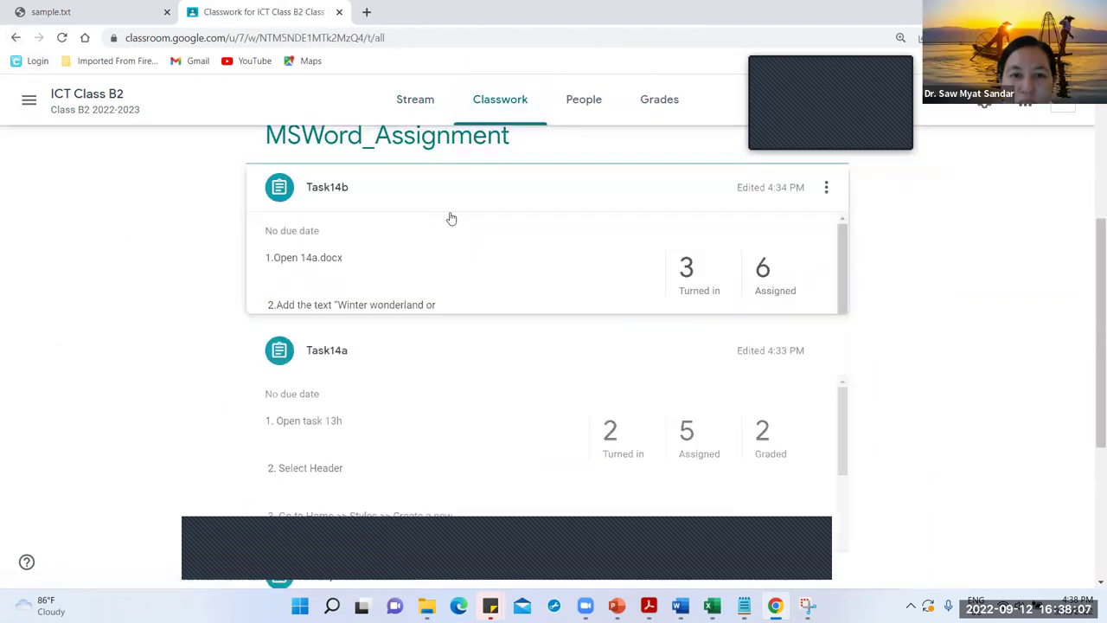
{"action": "left_click", "coordinate": [700, 281]}
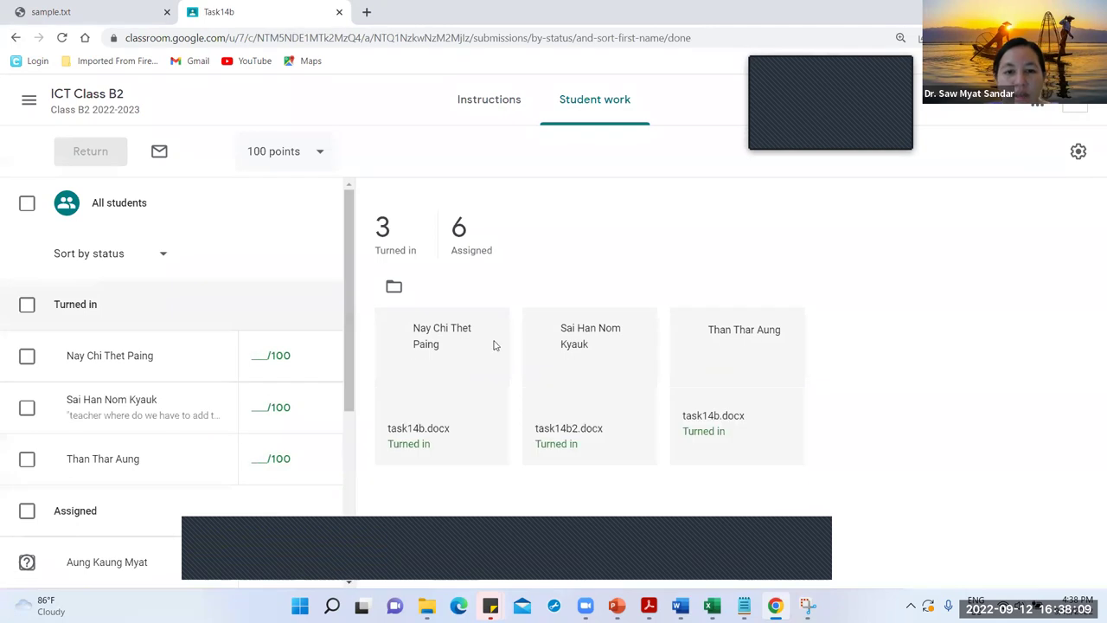
Step: Open the first student's task14b.docx and examine its title, subheadings, table and footer
{"action": "left_click", "coordinate": [430, 406]}
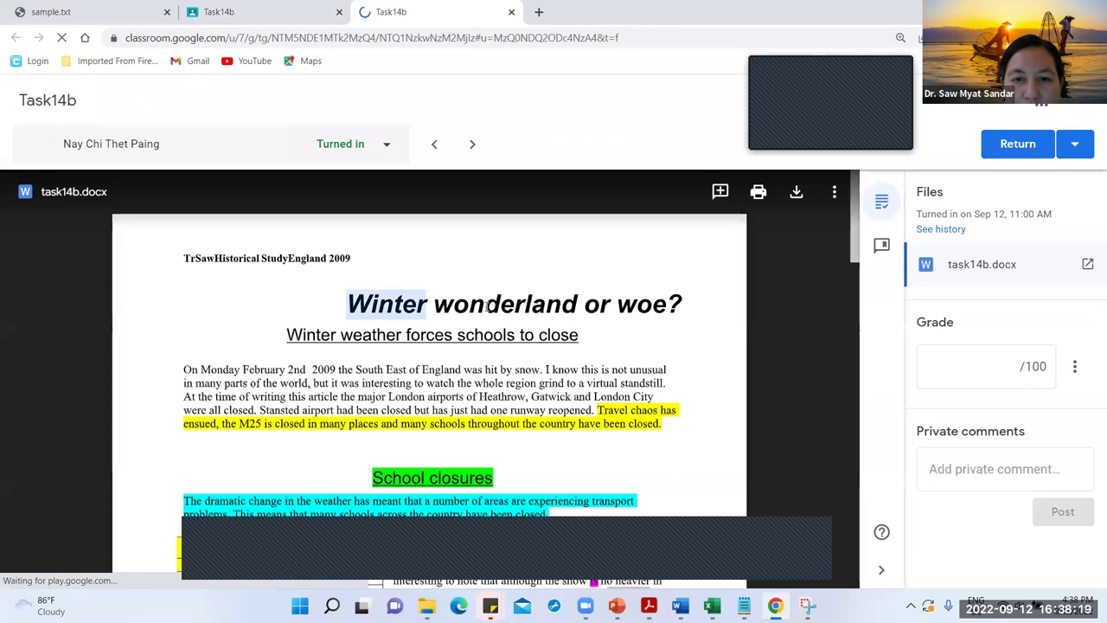
{"action": "left_click_drag", "start_coordinate": [487, 305], "coordinate": [641, 306]}
{"action": "left_click_drag", "start_coordinate": [287, 335], "coordinate": [578, 336]}
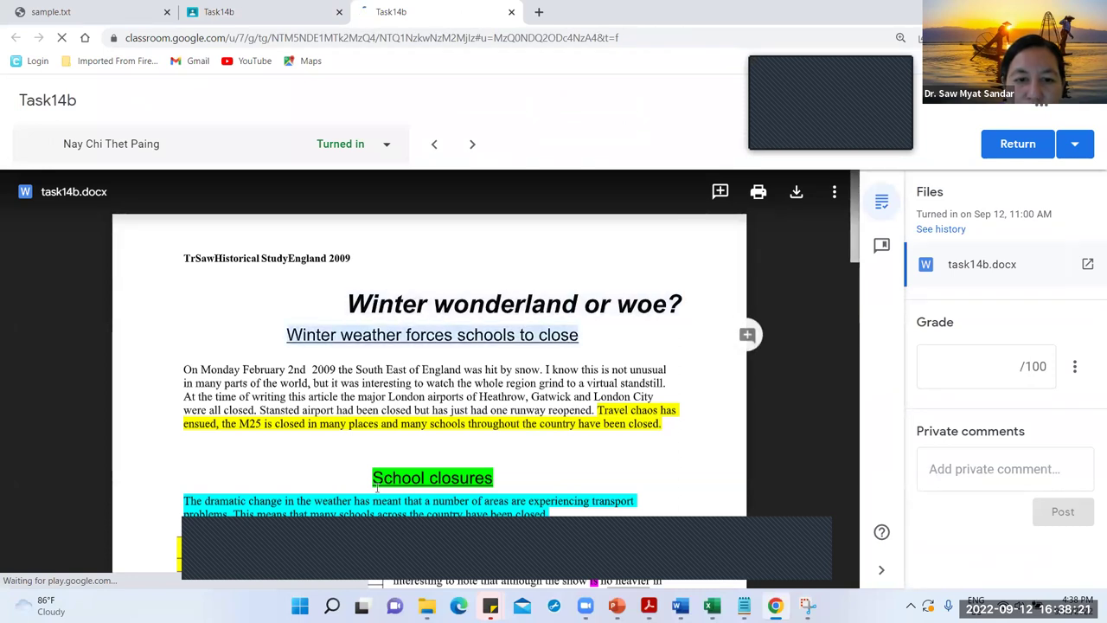
{"action": "left_click", "coordinate": [507, 482]}
{"action": "scroll", "coordinate": [507, 481], "scroll_direction": "down", "scroll_amount": 10}
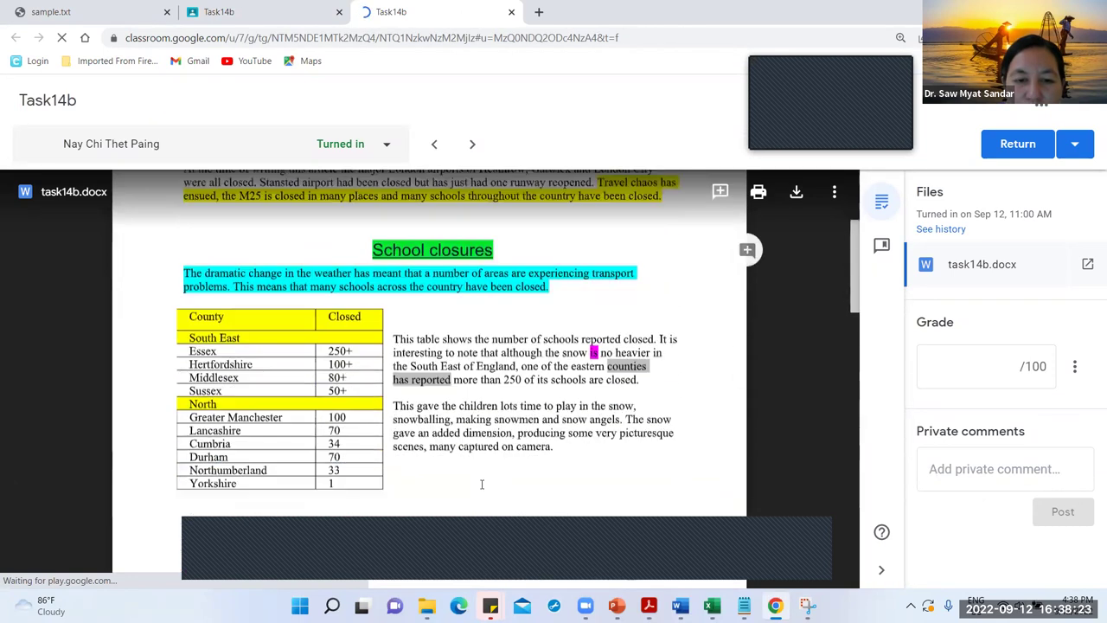
{"action": "scroll", "coordinate": [482, 485], "scroll_direction": "up", "scroll_amount": 3}
Step: Return the first student's Task14b work with a grade of 100 and the posted private comment "Good Job"
{"action": "left_click", "coordinate": [985, 368]}
{"action": "type", "text": "10"}
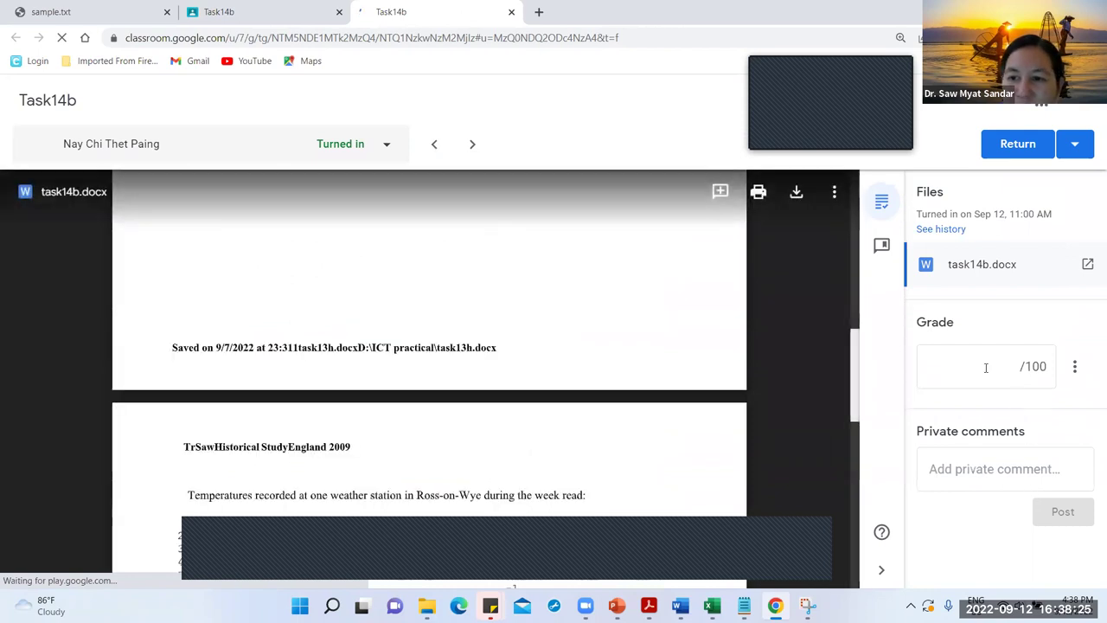
{"action": "type", "text": "0"}
{"action": "left_click", "coordinate": [1009, 460]}
{"action": "type", "text": "Good Job"}
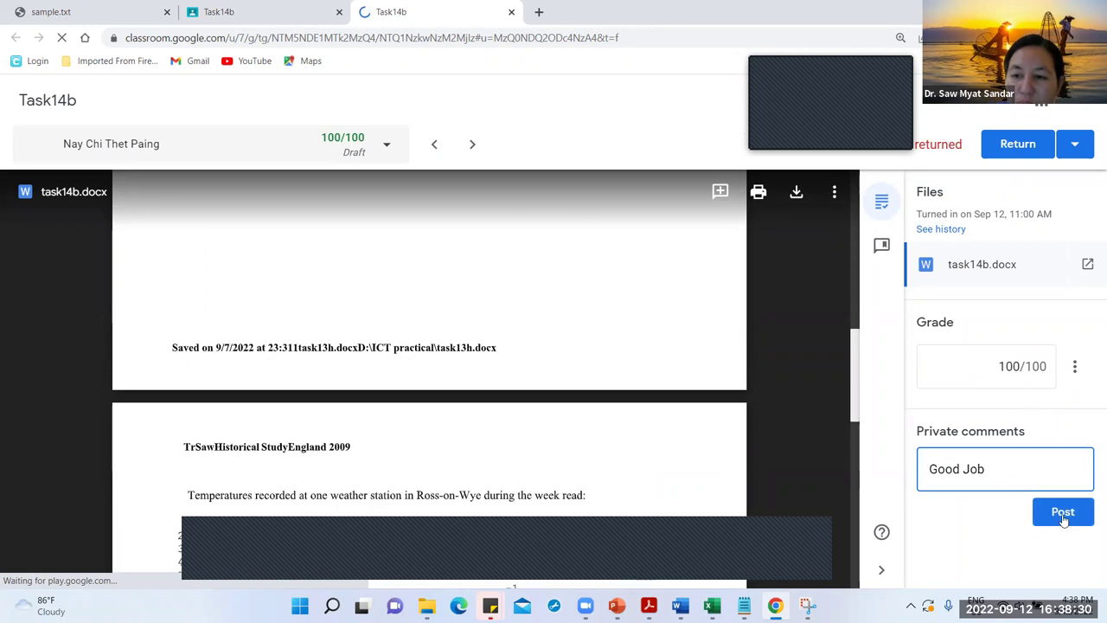
{"action": "left_click", "coordinate": [1062, 514]}
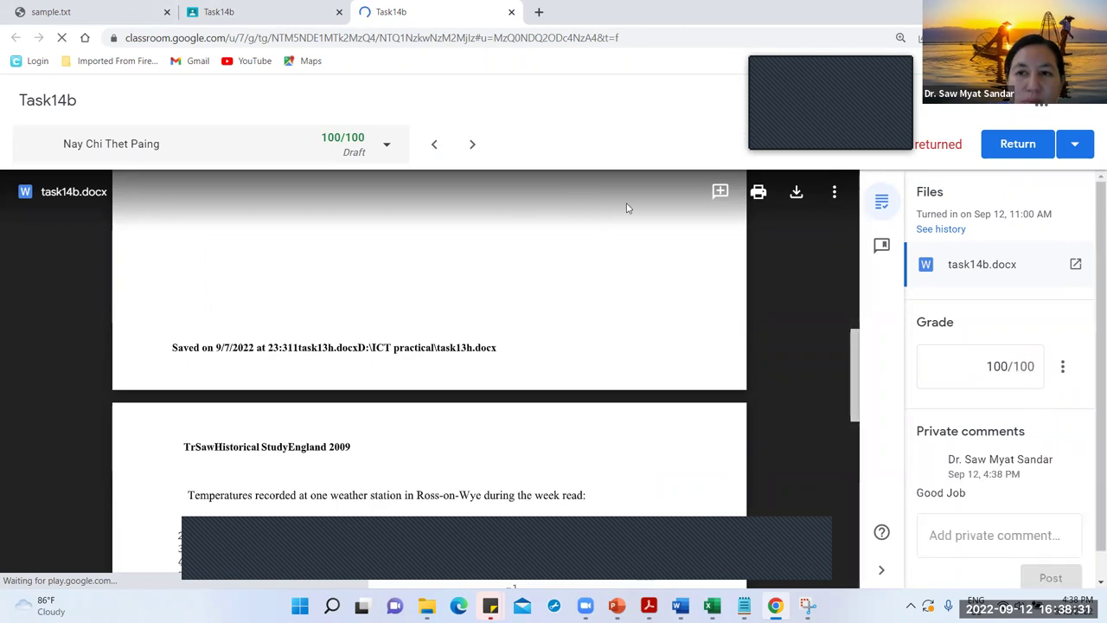
{"action": "left_click", "coordinate": [1020, 147]}
{"action": "left_click", "coordinate": [679, 392]}
Step: From the Task14b student work list, open the second student's task14b2.docx and examine its headings, tables and footer
{"action": "left_click", "coordinate": [251, 12]}
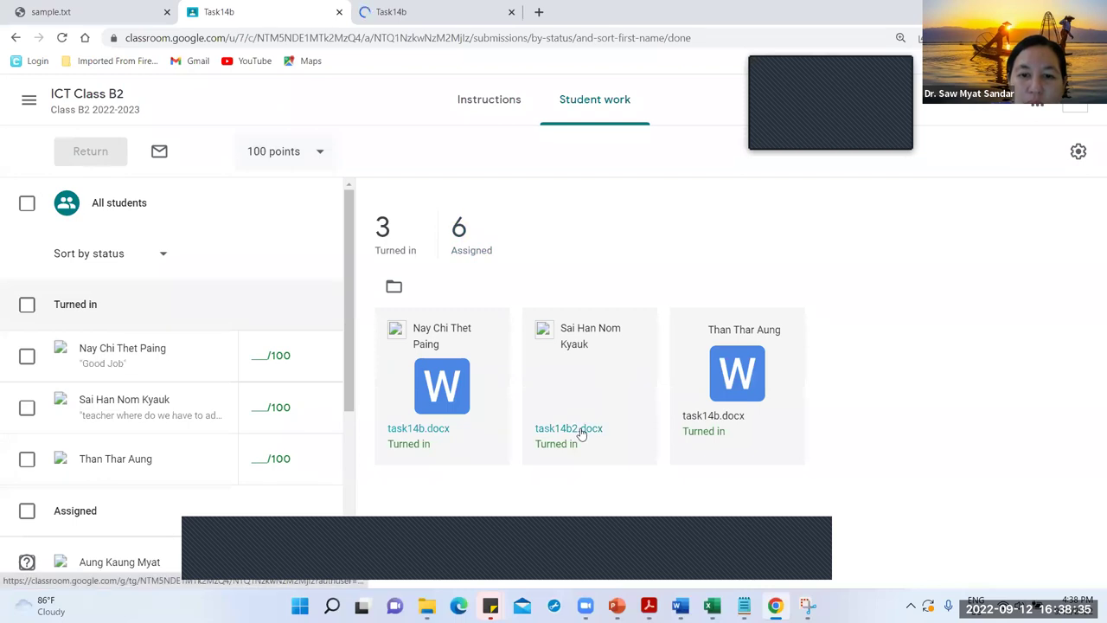
{"action": "left_click", "coordinate": [579, 428]}
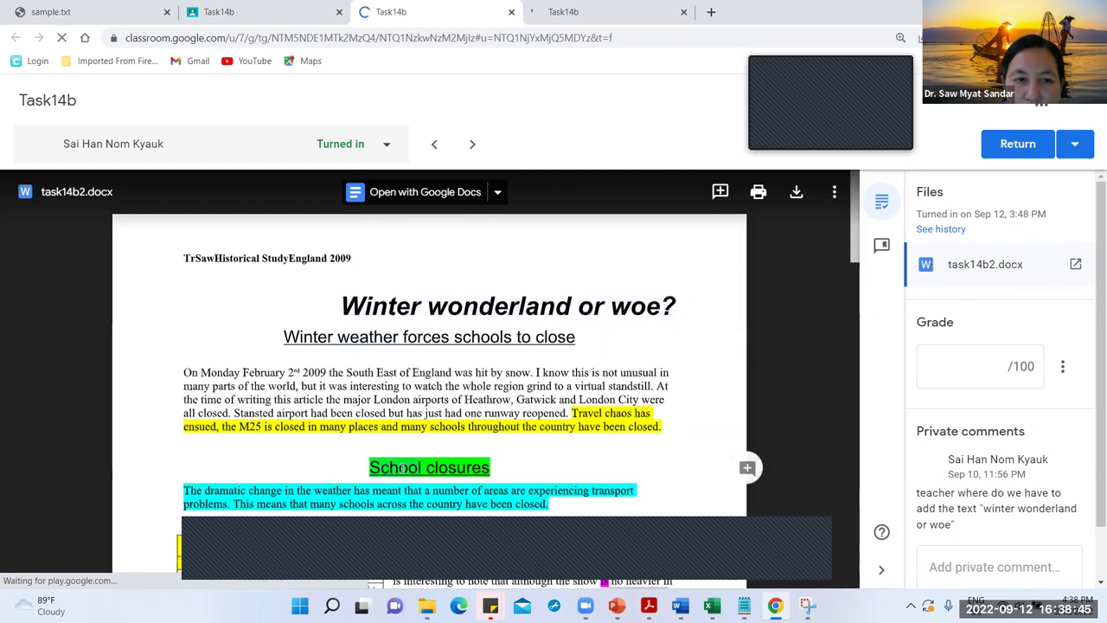
{"action": "scroll", "coordinate": [402, 465], "scroll_direction": "down", "scroll_amount": 6}
{"action": "scroll", "coordinate": [402, 468], "scroll_direction": "up", "scroll_amount": 6}
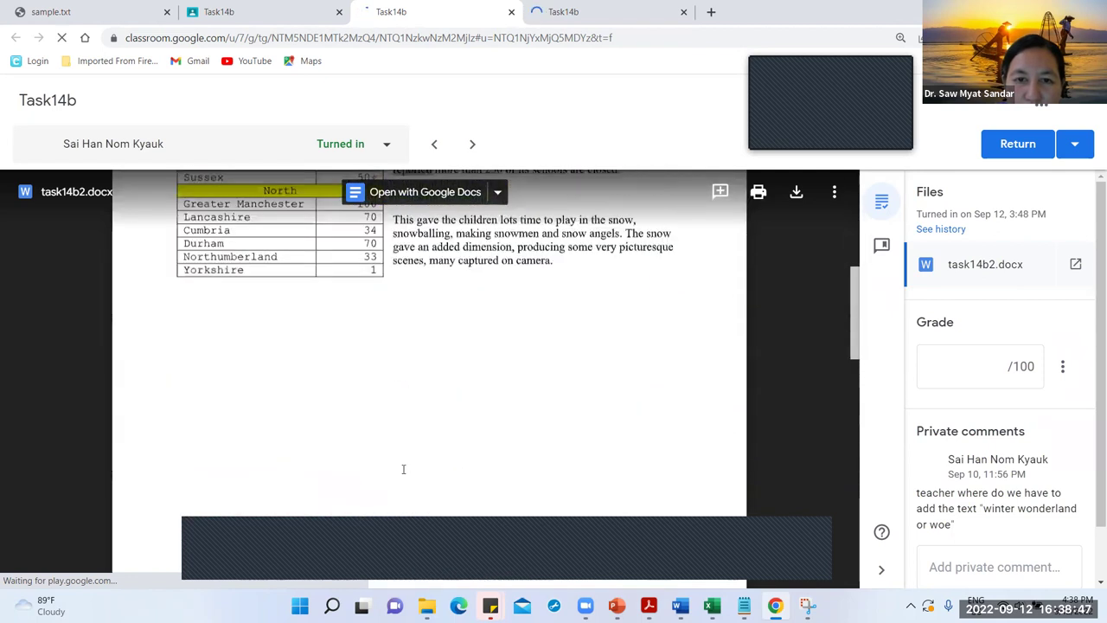
{"action": "scroll", "coordinate": [402, 466], "scroll_direction": "down", "scroll_amount": 8}
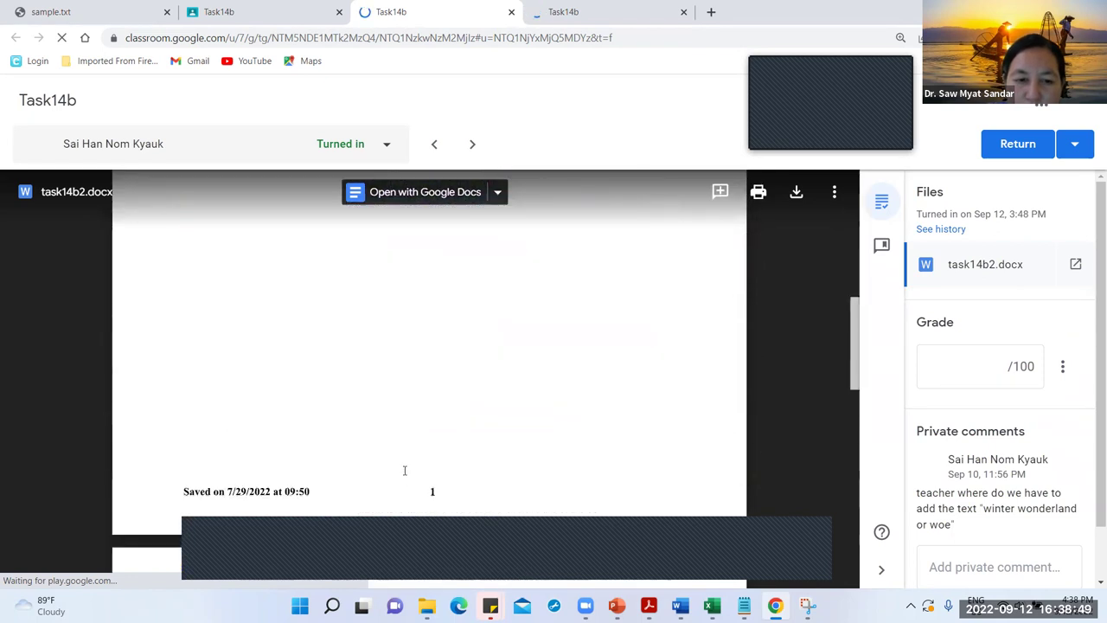
Step: Return the second student's Task14b work with a grade of 100 and the posted private comment "Good Job"
{"action": "left_click", "coordinate": [957, 367]}
{"action": "type", "text": "100"}
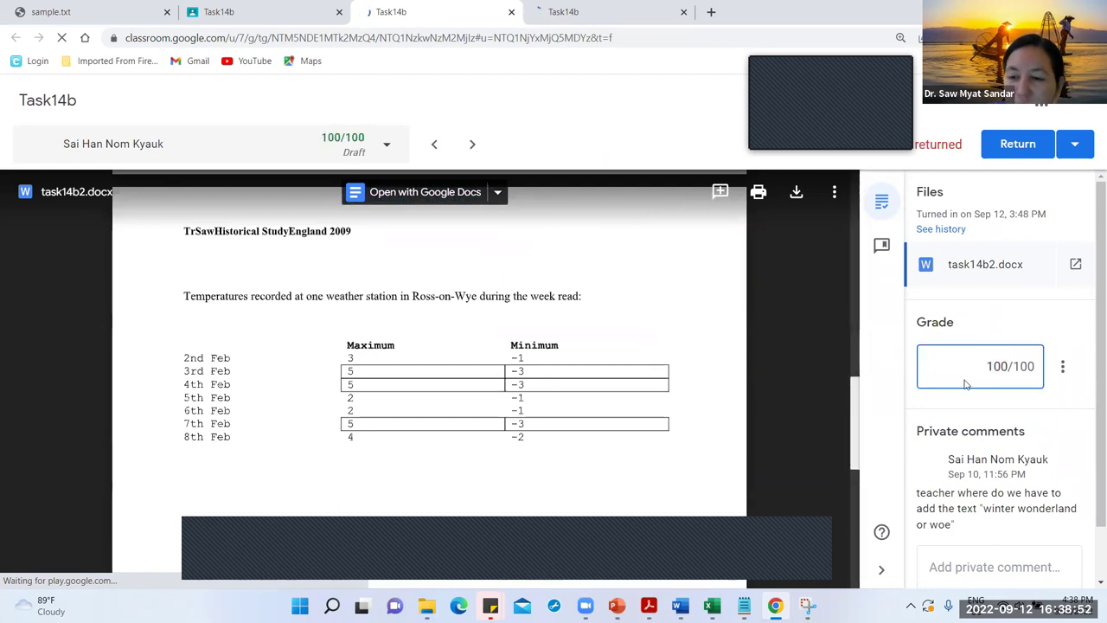
{"action": "left_click", "coordinate": [971, 567]}
{"action": "type", "text": "Good Job"}
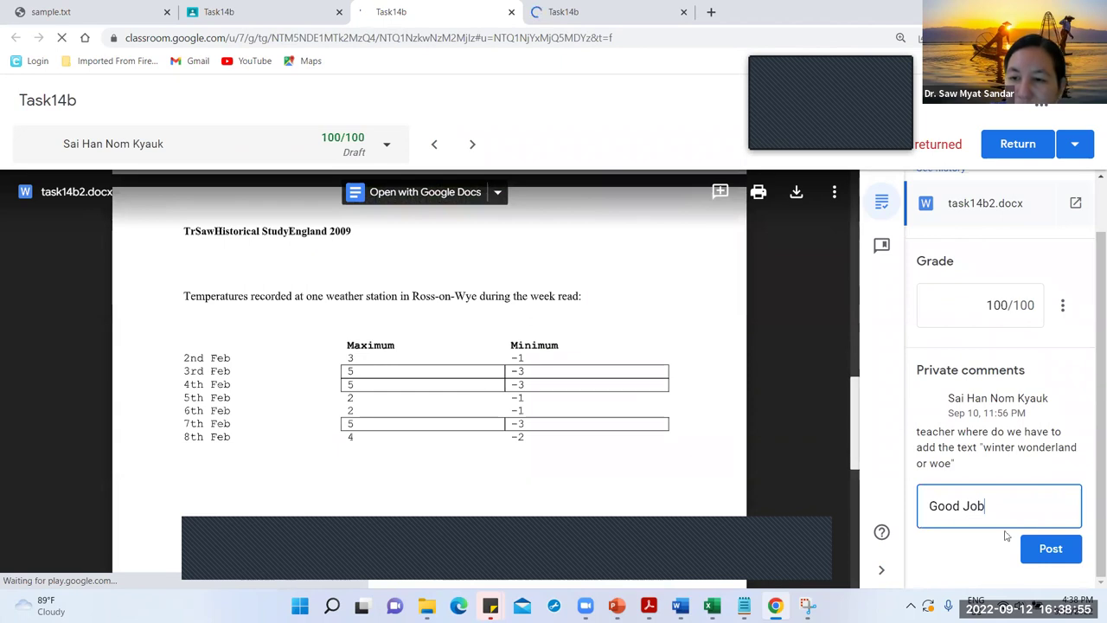
{"action": "left_click", "coordinate": [1049, 548]}
{"action": "left_click", "coordinate": [1018, 143]}
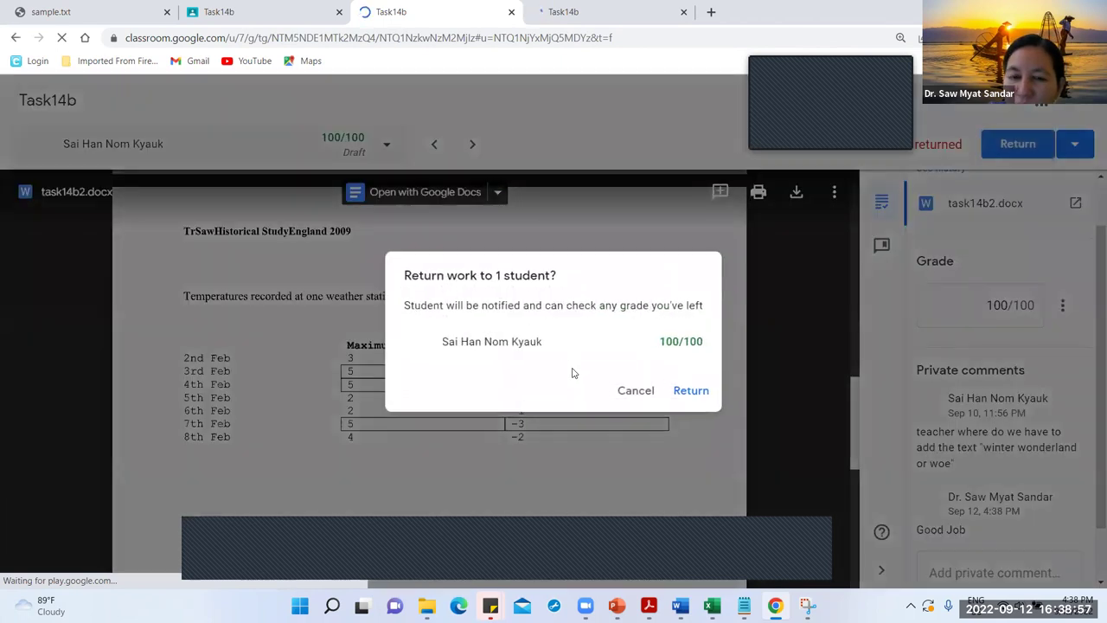
{"action": "left_click", "coordinate": [695, 392]}
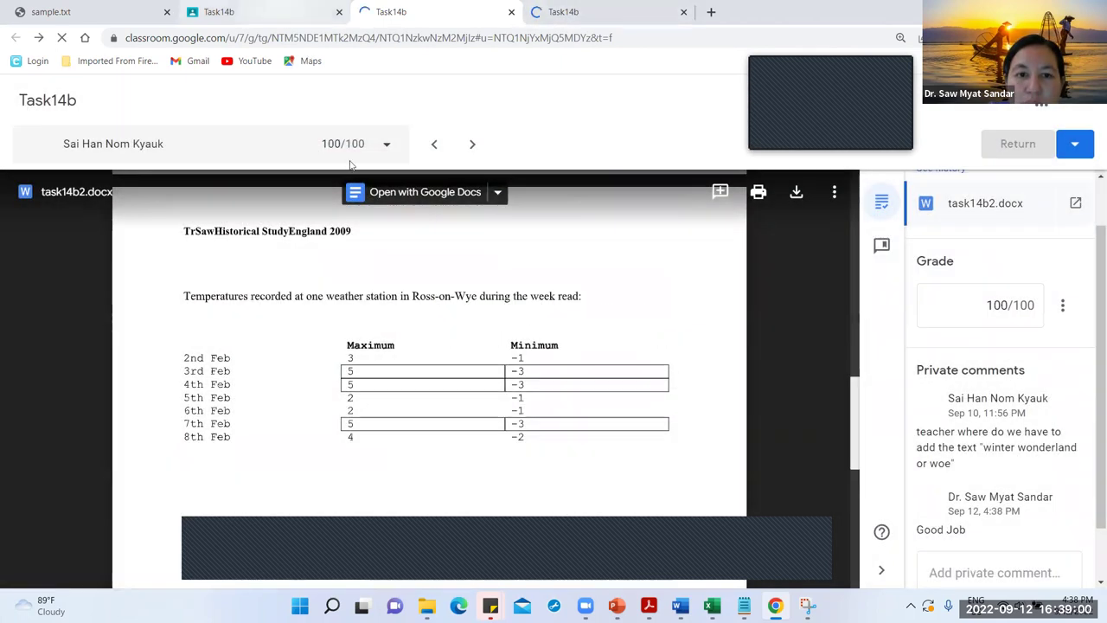
Step: Refresh the Task14b student work list, open the remaining student's task14b.docx and examine its headings, tables, header and footer
{"action": "left_click", "coordinate": [219, 11]}
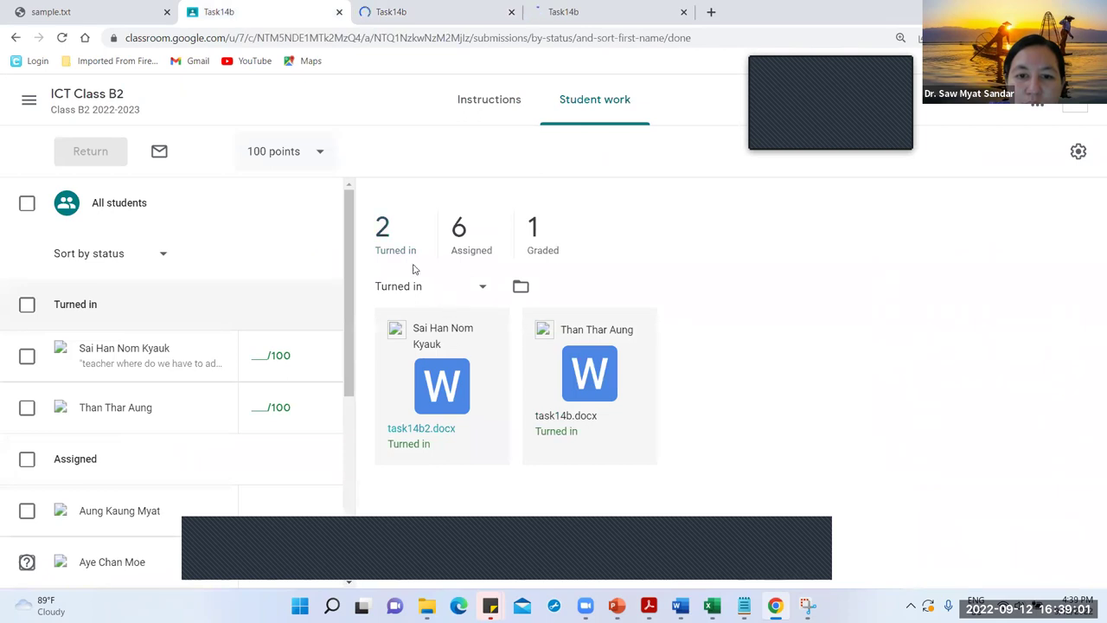
{"action": "left_click", "coordinate": [63, 38]}
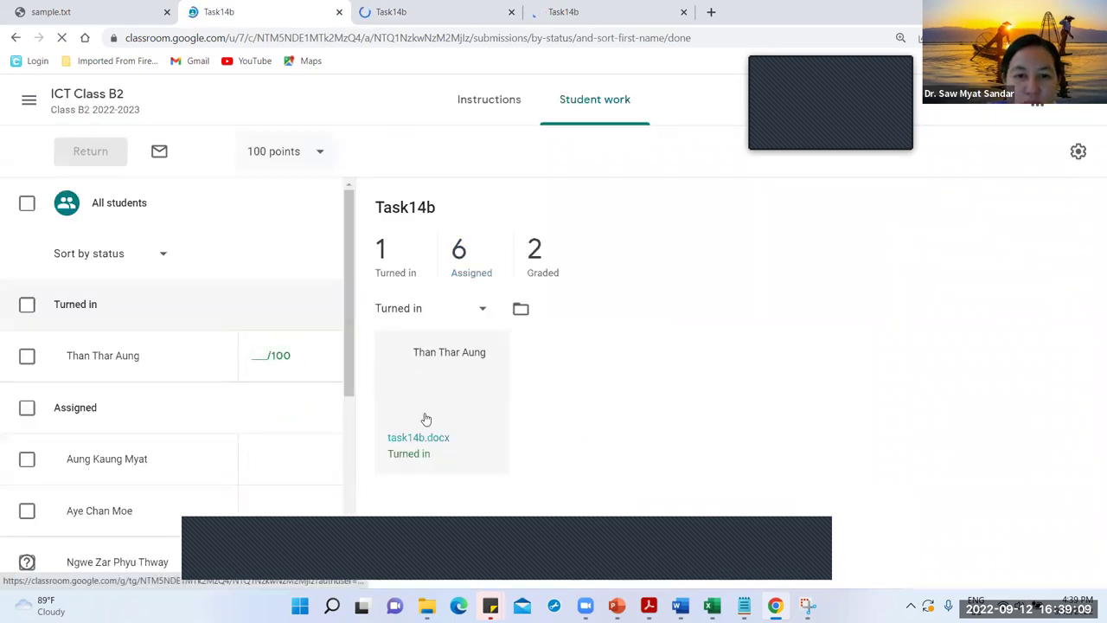
{"action": "left_click", "coordinate": [427, 439]}
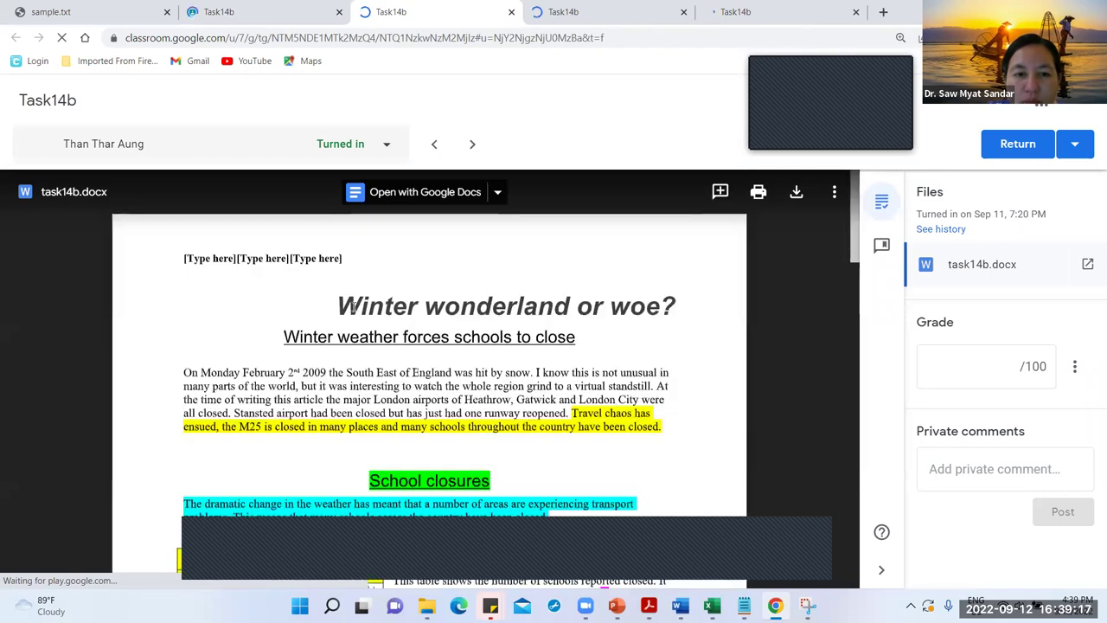
{"action": "scroll", "coordinate": [458, 390], "scroll_direction": "down", "scroll_amount": 3}
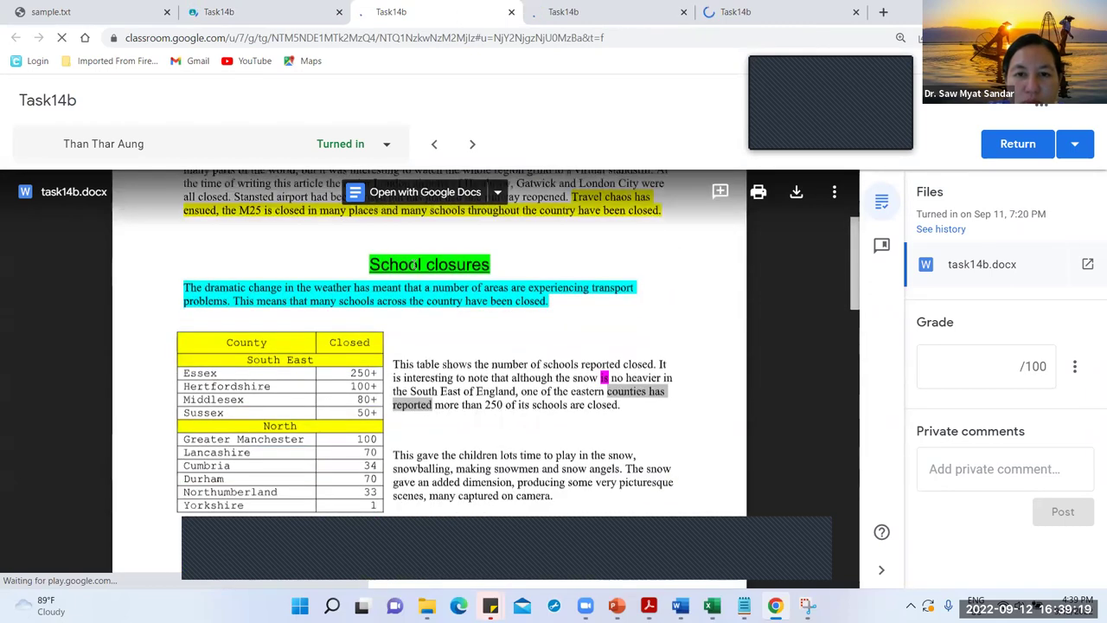
{"action": "scroll", "coordinate": [515, 453], "scroll_direction": "down", "scroll_amount": 8}
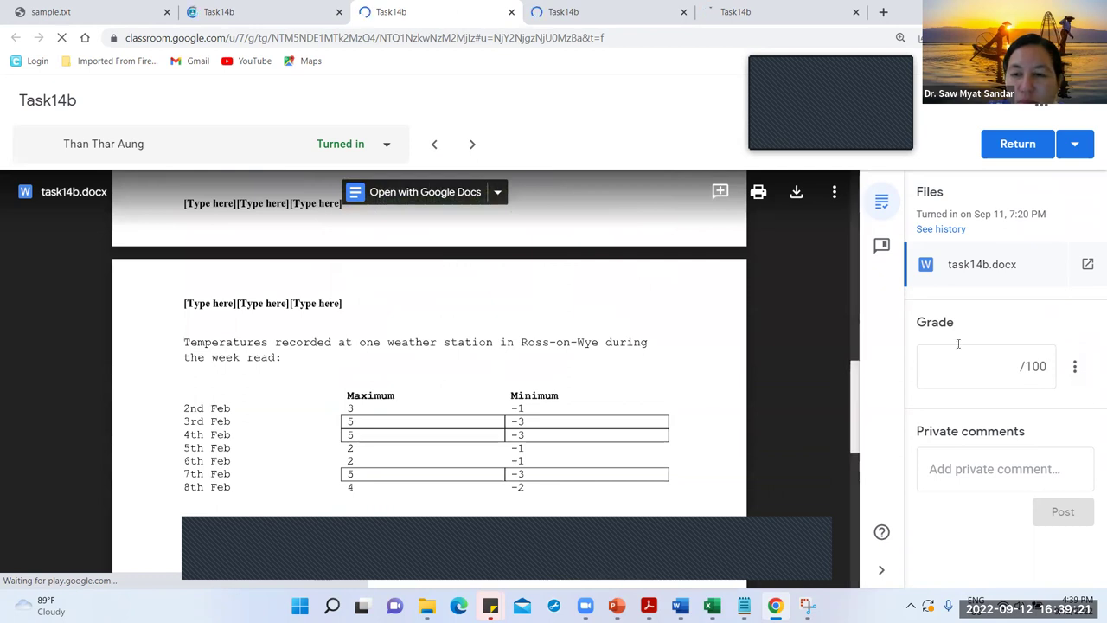
{"action": "scroll", "coordinate": [240, 353], "scroll_direction": "up", "scroll_amount": 2}
{"action": "left_click_drag", "start_coordinate": [183, 483], "coordinate": [657, 487]}
{"action": "left_click", "coordinate": [657, 487]}
Step: Return the third student's Task14b work with a grade of 100 and select the paragraph introducing the recorded temperatures
{"action": "left_click", "coordinate": [976, 374]}
{"action": "type", "text": "100"}
{"action": "left_click", "coordinate": [1008, 143]}
{"action": "left_click", "coordinate": [678, 390]}
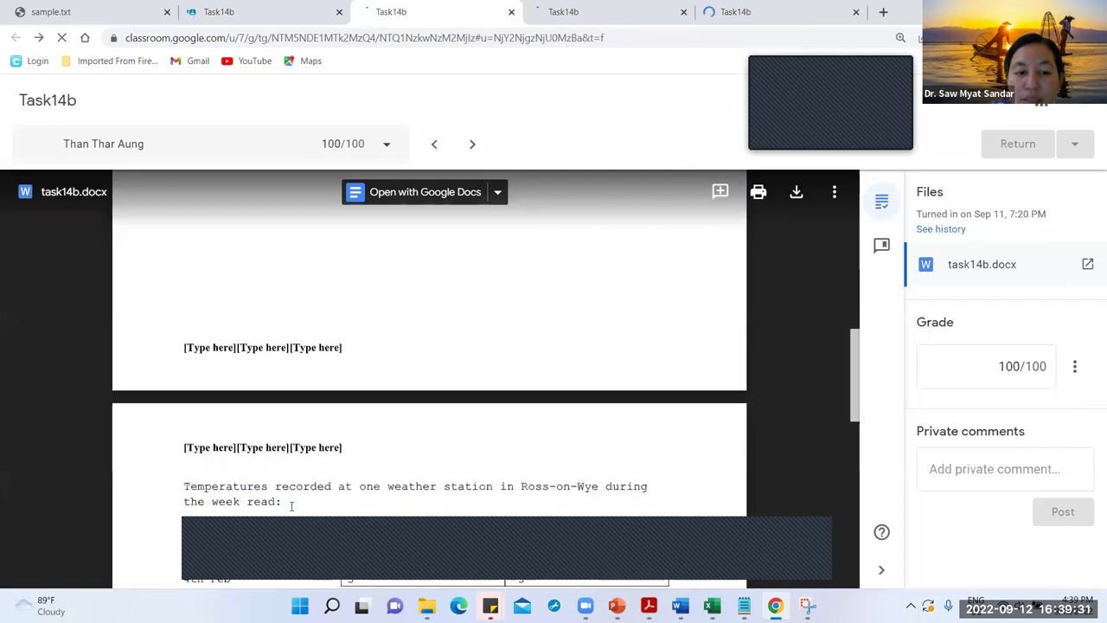
{"action": "triple_click", "coordinate": [210, 485]}
Step: Close the opened student submission pages and go back to the Task14b student work list
{"action": "left_click", "coordinate": [594, 10]}
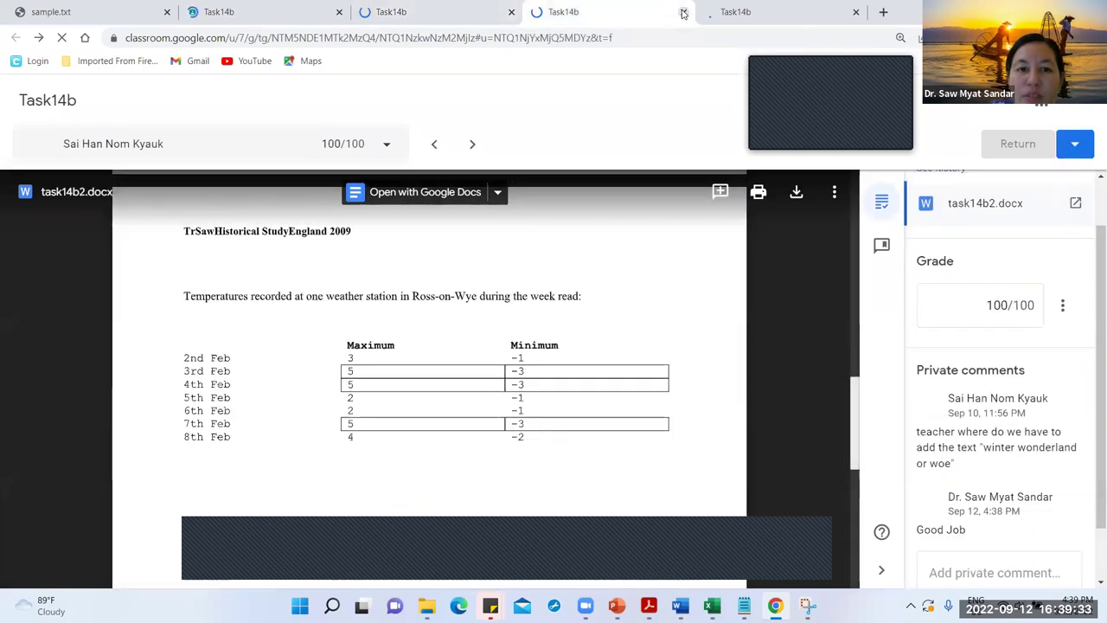
{"action": "left_click", "coordinate": [682, 12]}
{"action": "left_click", "coordinate": [682, 12]}
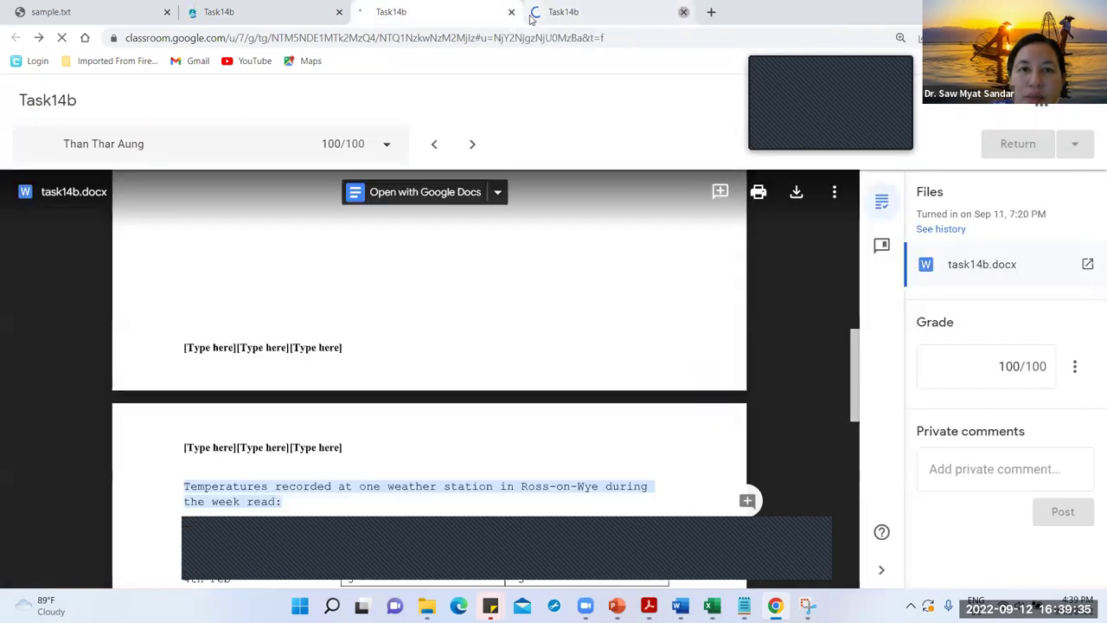
{"action": "left_click", "coordinate": [266, 19]}
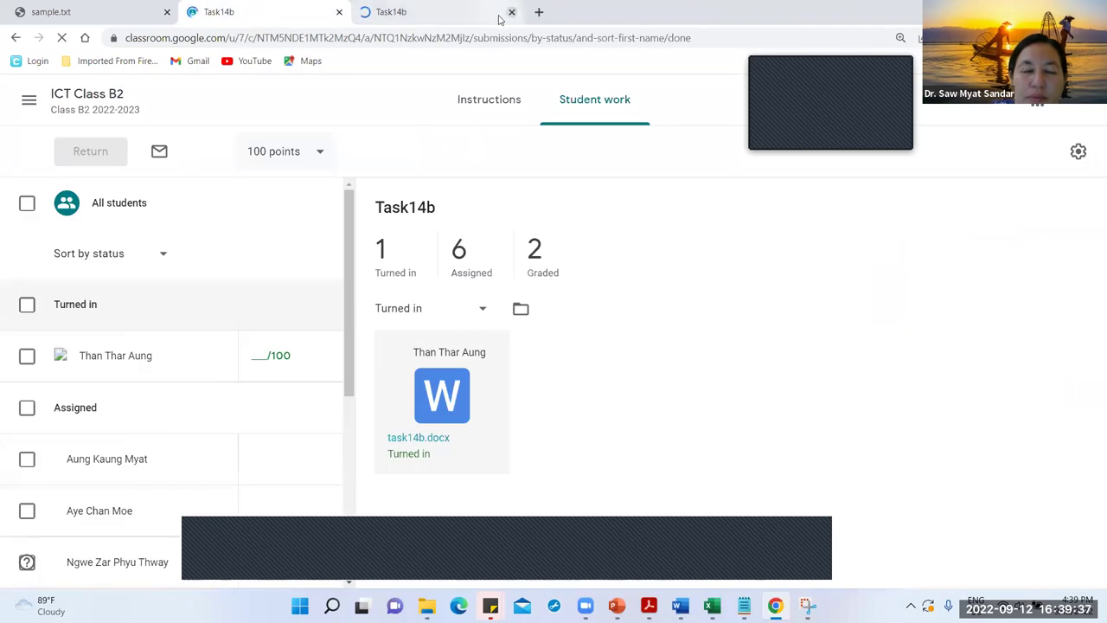
{"action": "left_click", "coordinate": [51, 12]}
{"action": "left_click", "coordinate": [252, 14]}
Step: Check the list of taught classes and display the Task14b assignment instructions
{"action": "left_click", "coordinate": [29, 100]}
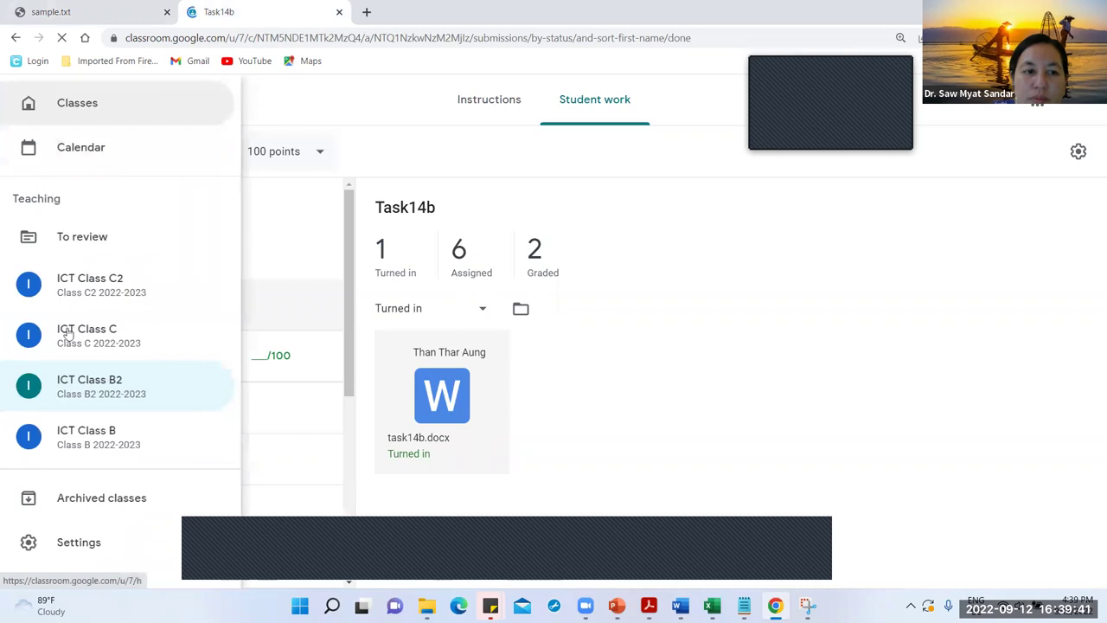
{"action": "left_click", "coordinate": [78, 389]}
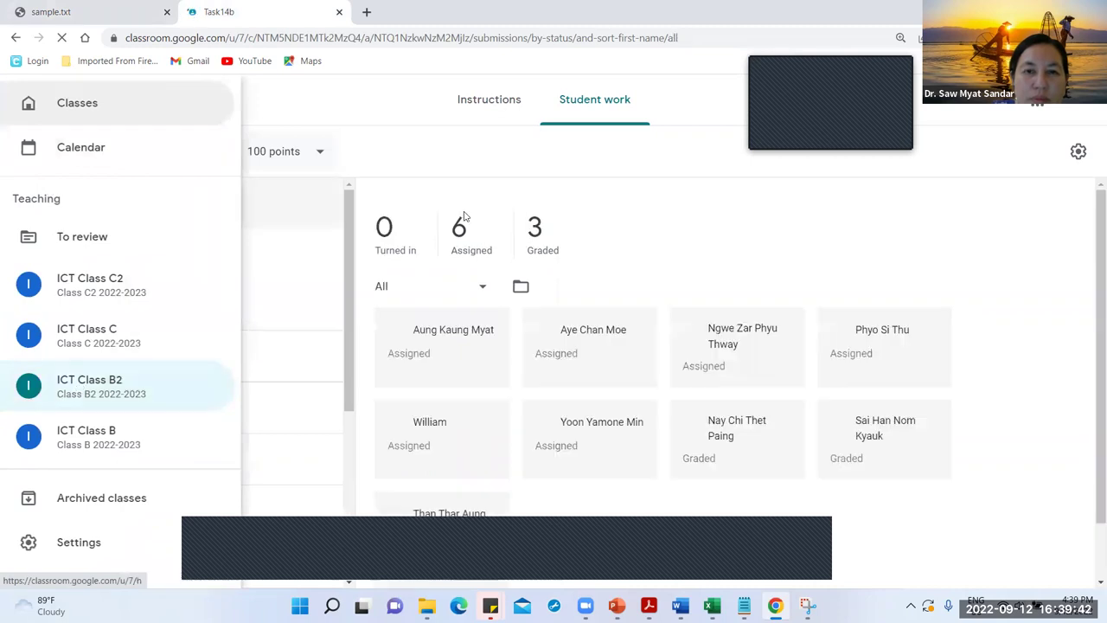
{"action": "left_click", "coordinate": [493, 102]}
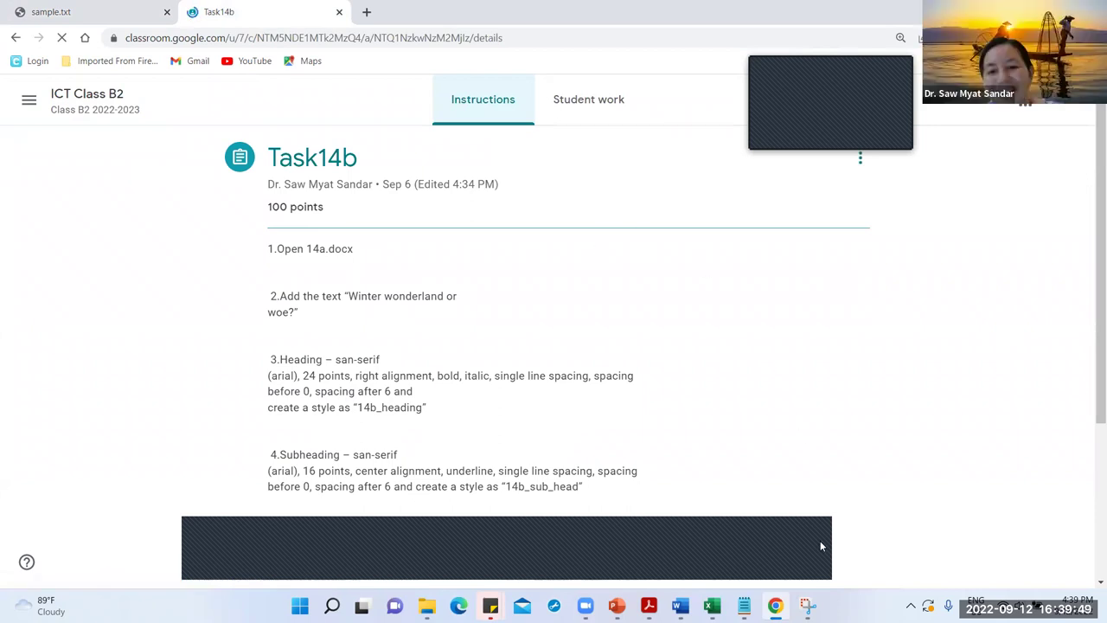
Step: Switch to the task14a document in Word and examine the text arrangement in its page header
{"action": "mouse_move", "coordinate": [679, 605]}
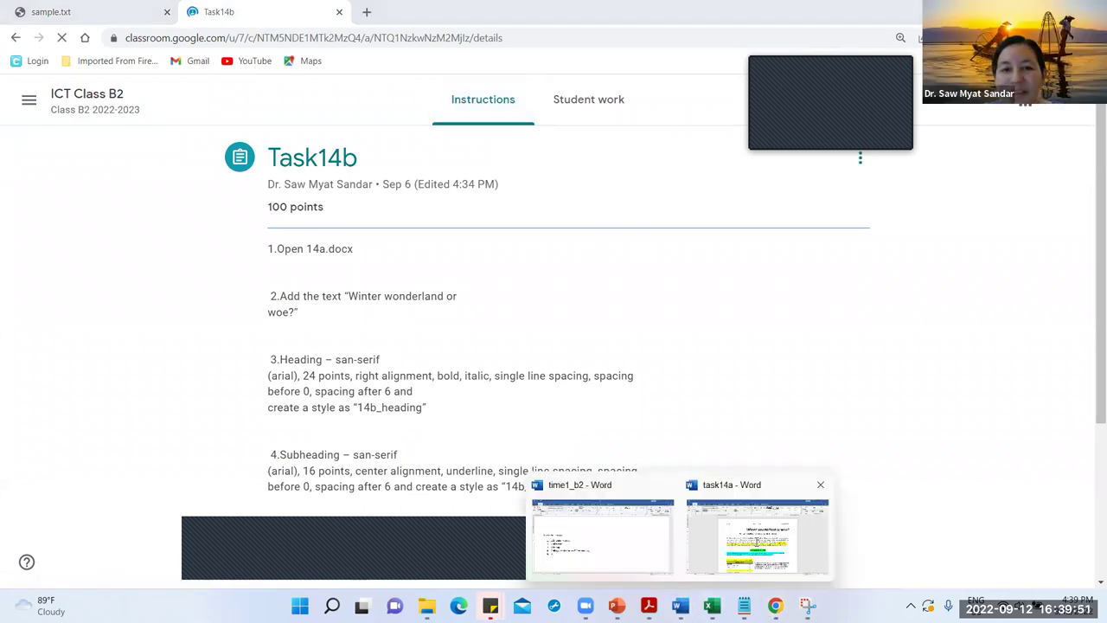
{"action": "left_click", "coordinate": [756, 537]}
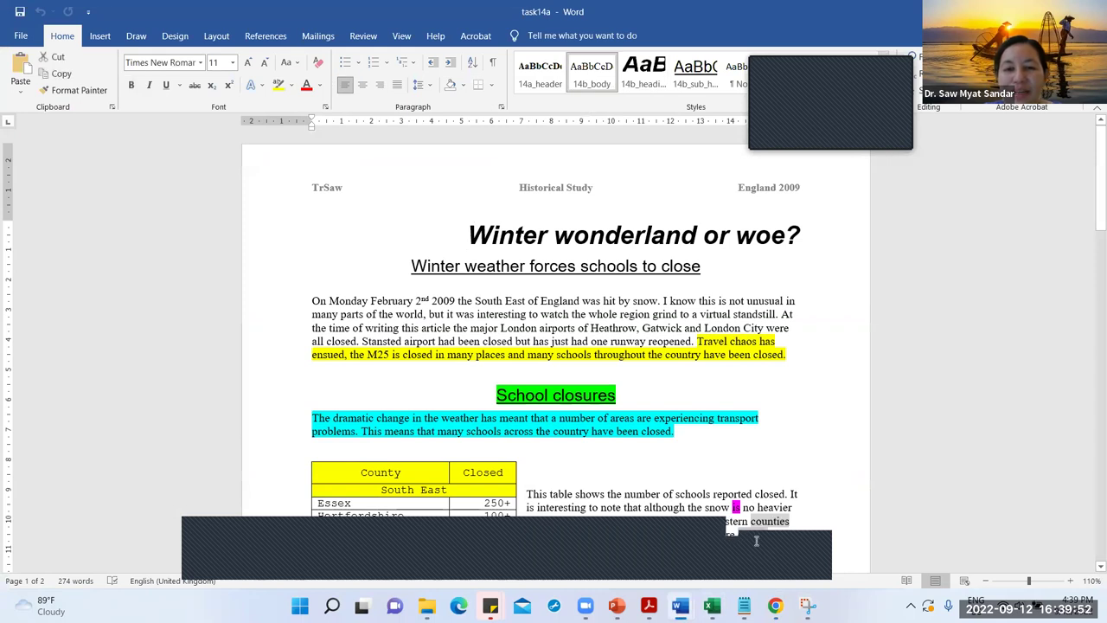
{"action": "double_click", "coordinate": [543, 184]}
{"action": "triple_click", "coordinate": [530, 197]}
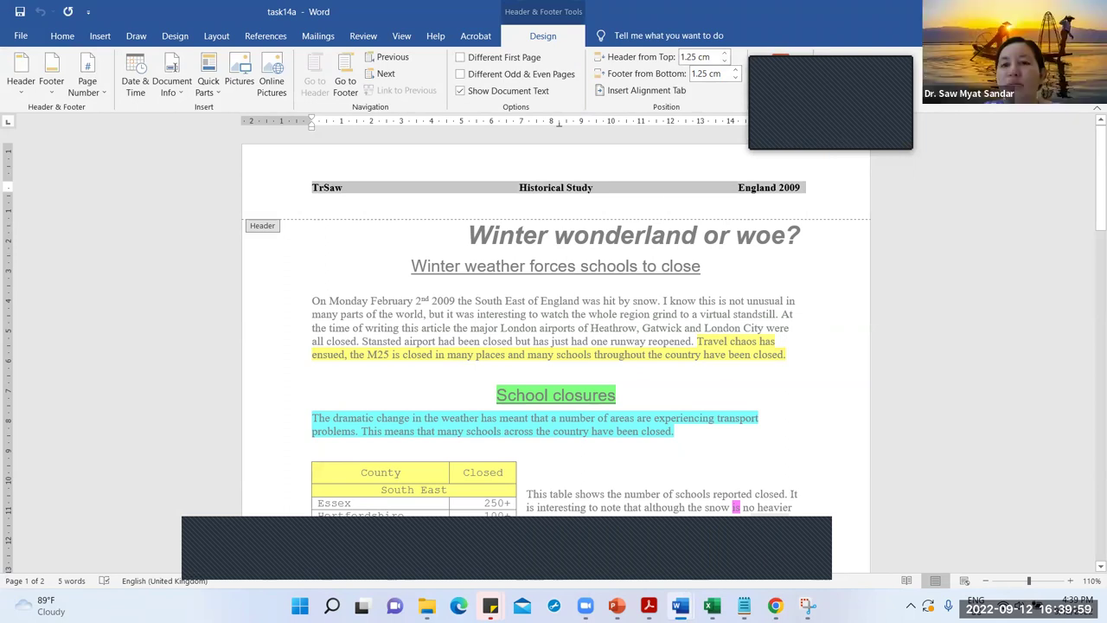
{"action": "key", "text": "Escape"}
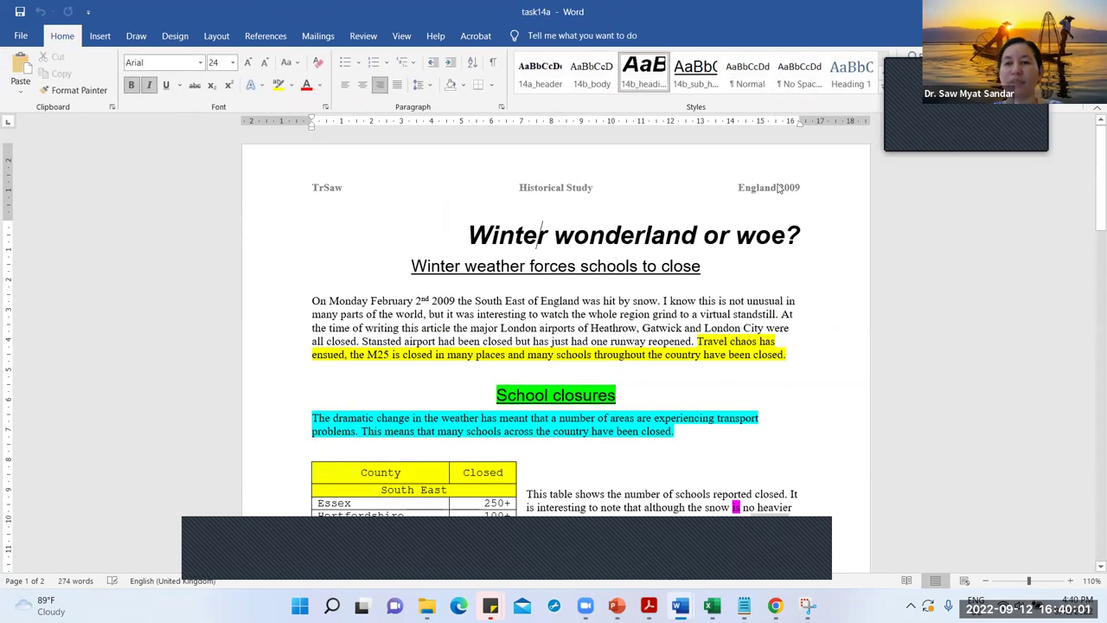
Step: Switch back to Chrome, read through the Task14b instructions and display the assignment's student work
{"action": "left_click", "coordinate": [775, 605]}
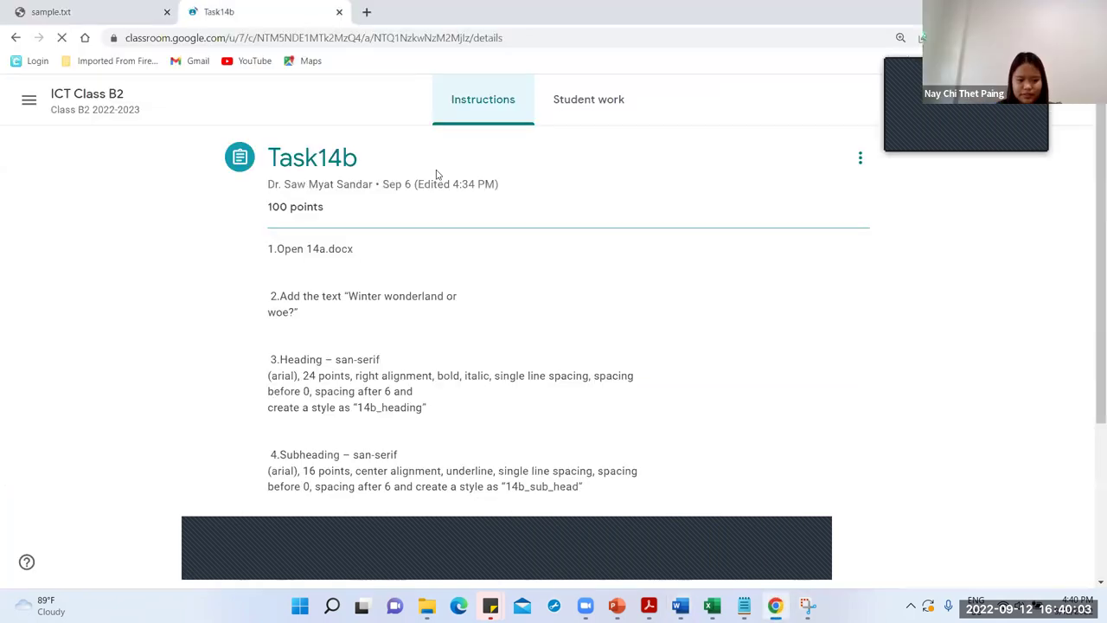
{"action": "scroll", "coordinate": [476, 299], "scroll_direction": "down", "scroll_amount": 3}
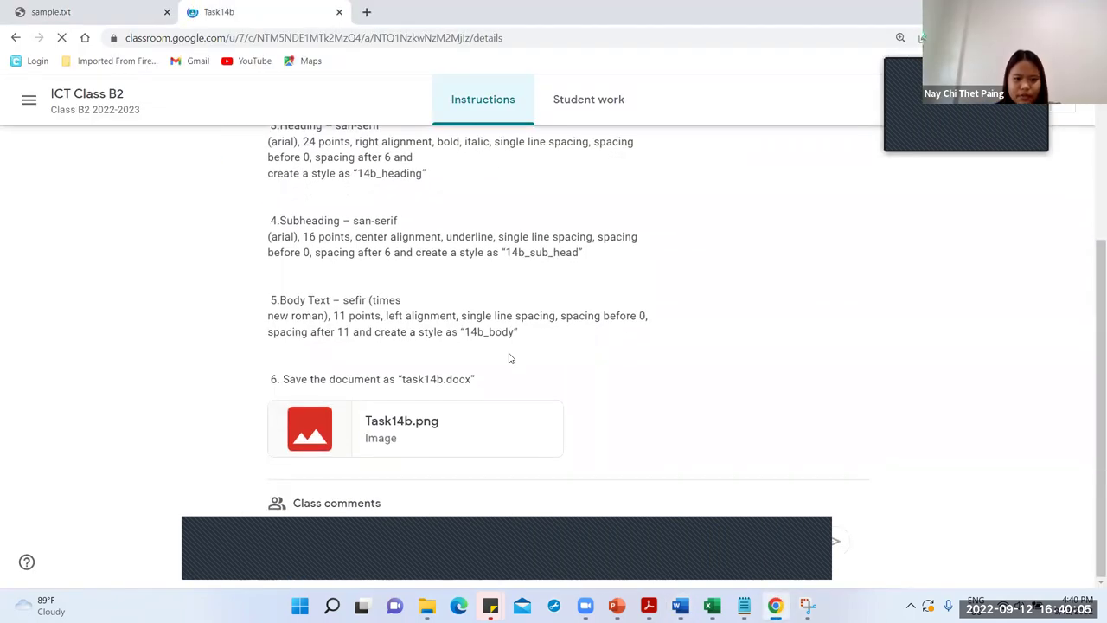
{"action": "scroll", "coordinate": [472, 207], "scroll_direction": "up", "scroll_amount": 3}
{"action": "left_click", "coordinate": [581, 100]}
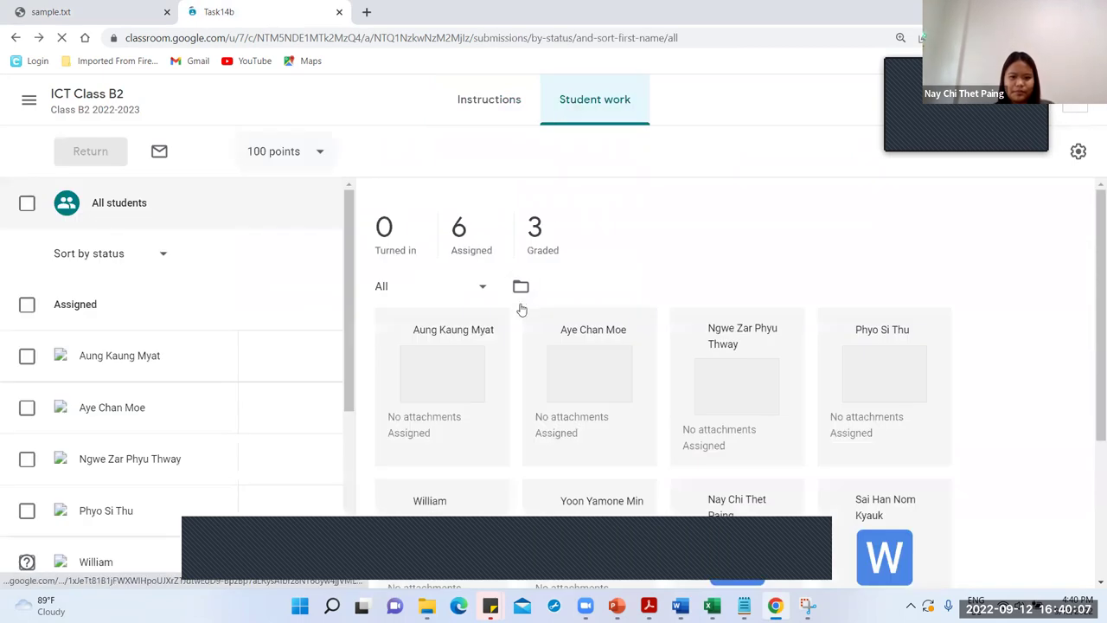
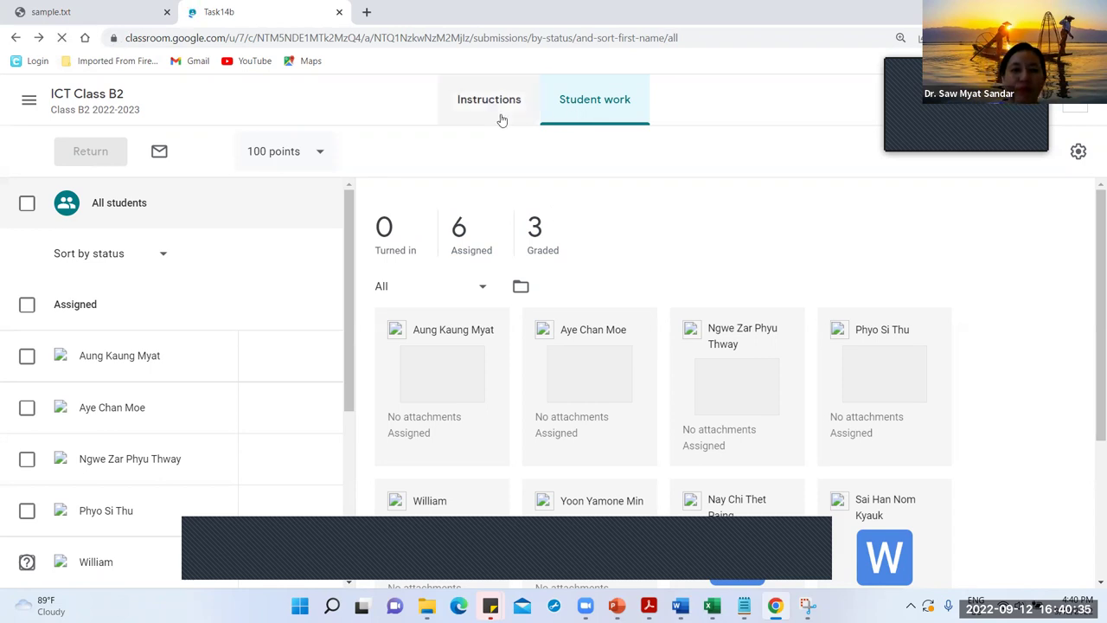
Step: From the ICT Class B2 classwork, open Activity15b's student work and the turned-in daily activity document
{"action": "left_click", "coordinate": [84, 97]}
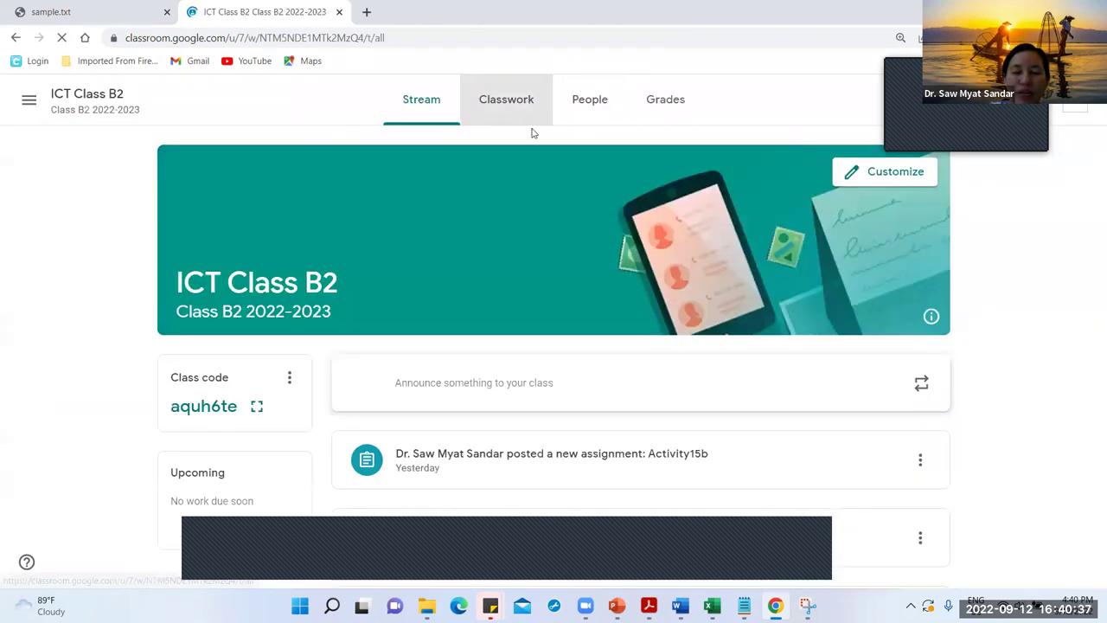
{"action": "left_click", "coordinate": [528, 108]}
{"action": "left_click", "coordinate": [445, 349]}
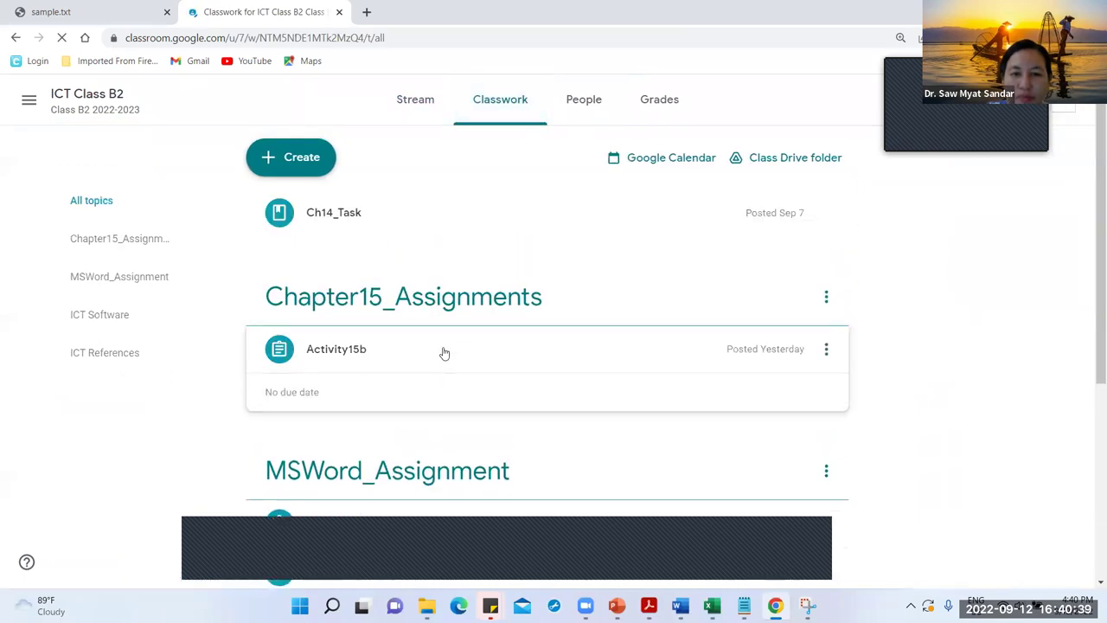
{"action": "left_click", "coordinate": [705, 442]}
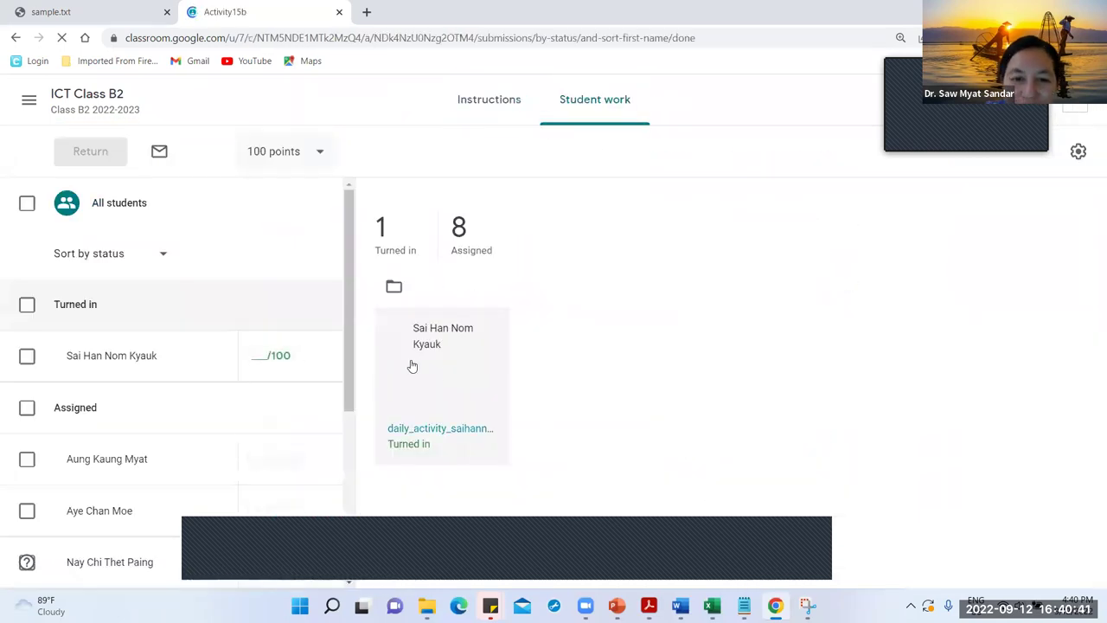
{"action": "left_click", "coordinate": [425, 427]}
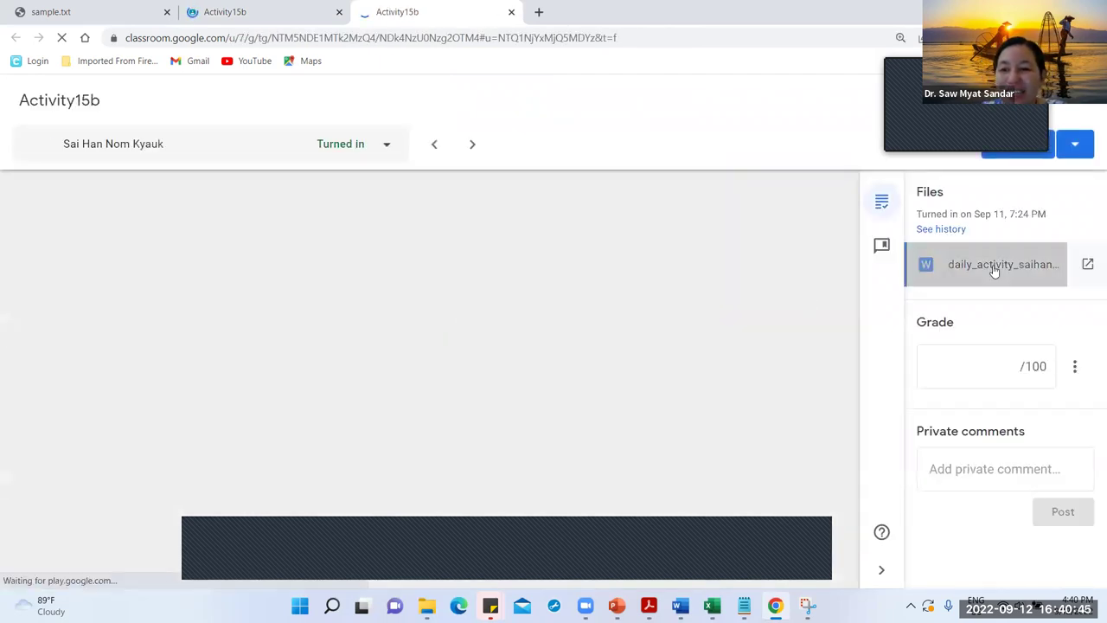
{"action": "left_click", "coordinate": [994, 270]}
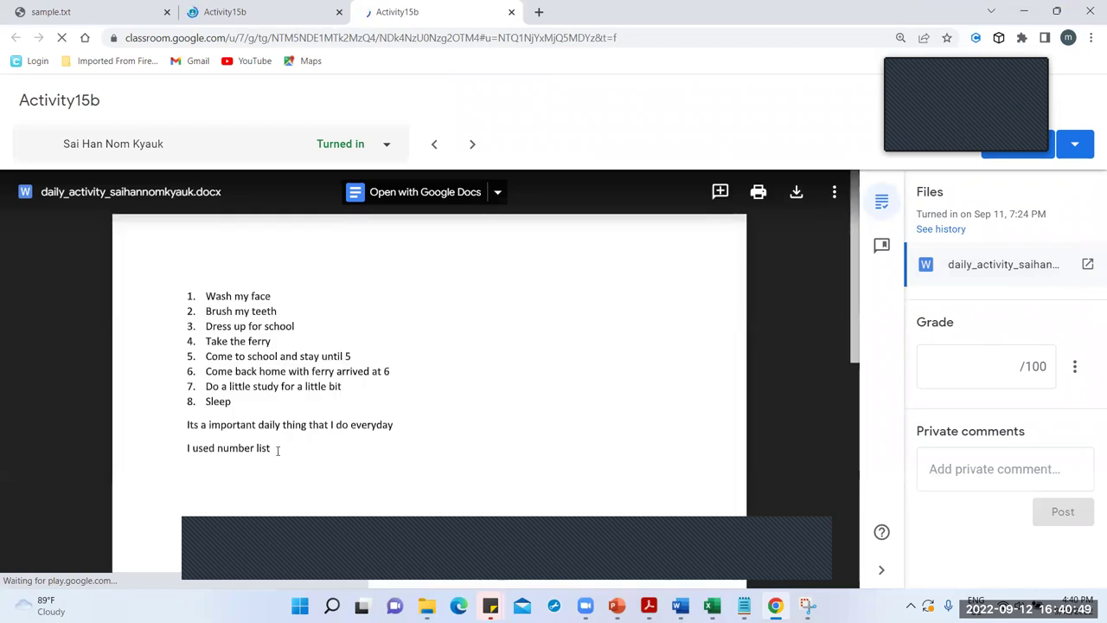
Step: Examine the daily activity document's numbered list item by item, along with the two sentences below it
{"action": "left_click_drag", "start_coordinate": [206, 295], "coordinate": [292, 299]}
{"action": "mouse_move", "coordinate": [206, 311]}
{"action": "left_mouse_down"}
{"action": "mouse_move", "coordinate": [277, 312]}
{"action": "mouse_move", "coordinate": [246, 327]}
{"action": "mouse_move", "coordinate": [293, 327]}
{"action": "left_mouse_up"}
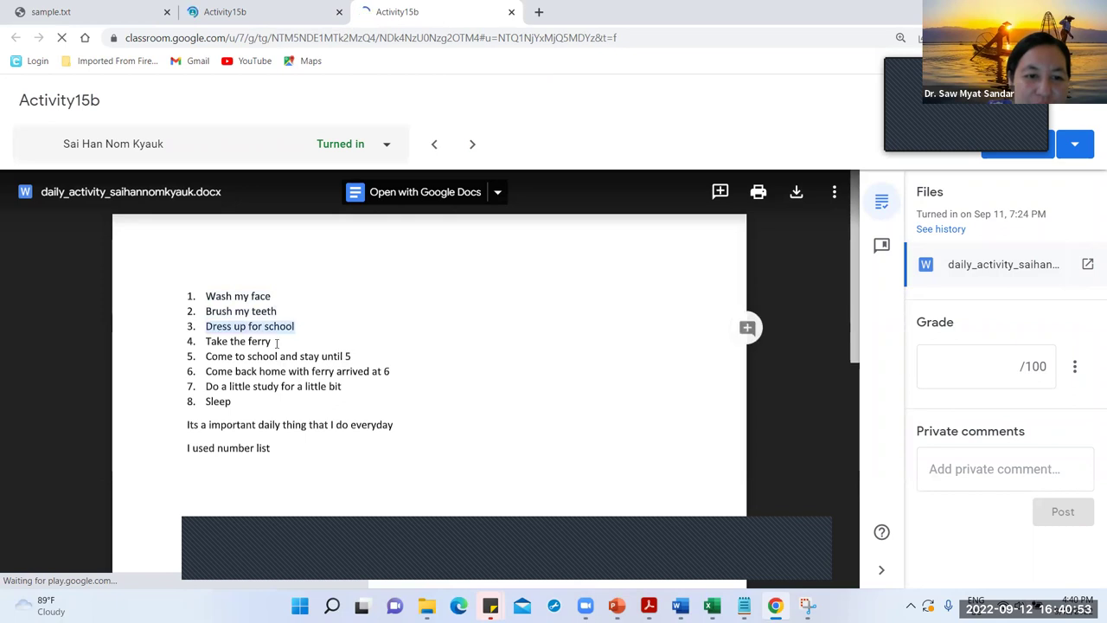
{"action": "left_click_drag", "start_coordinate": [207, 343], "coordinate": [270, 341]}
{"action": "left_click_drag", "start_coordinate": [206, 356], "coordinate": [360, 364]}
{"action": "left_click", "coordinate": [360, 363]}
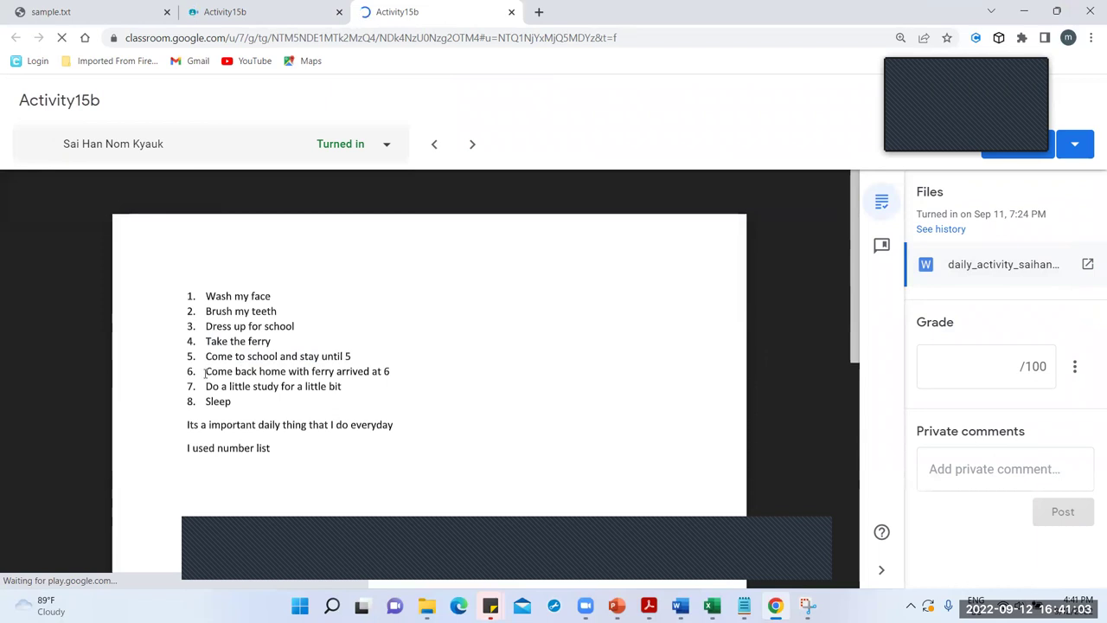
{"action": "left_click_drag", "start_coordinate": [202, 373], "coordinate": [391, 374]}
{"action": "left_click", "coordinate": [238, 394]}
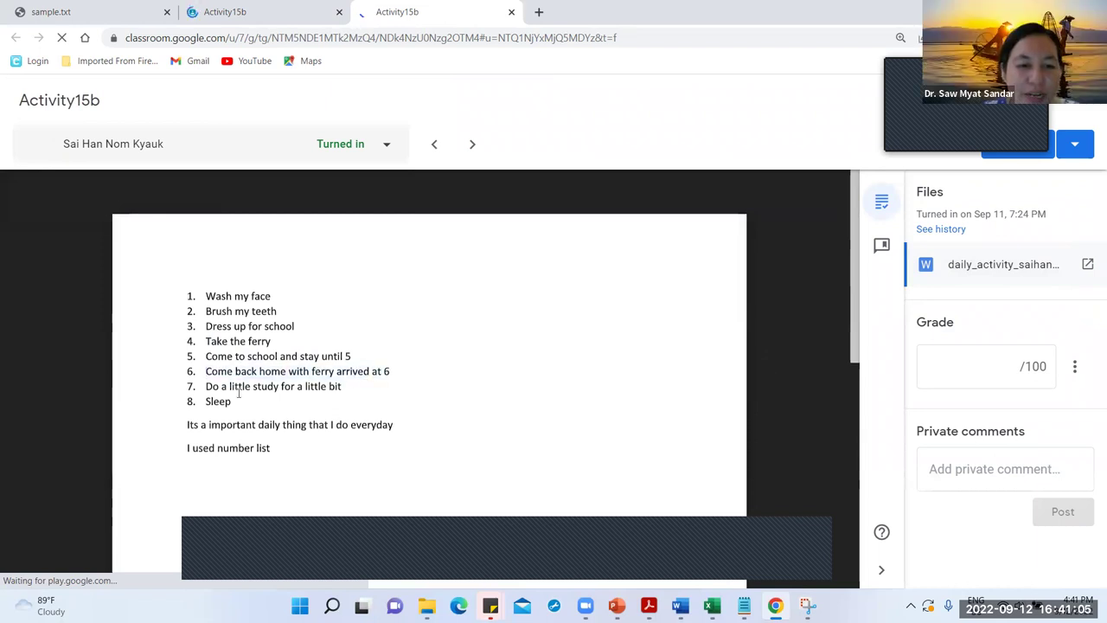
{"action": "left_click_drag", "start_coordinate": [204, 389], "coordinate": [329, 389]}
{"action": "left_click", "coordinate": [219, 403]}
{"action": "double_click", "coordinate": [218, 402]}
{"action": "left_click", "coordinate": [227, 395]}
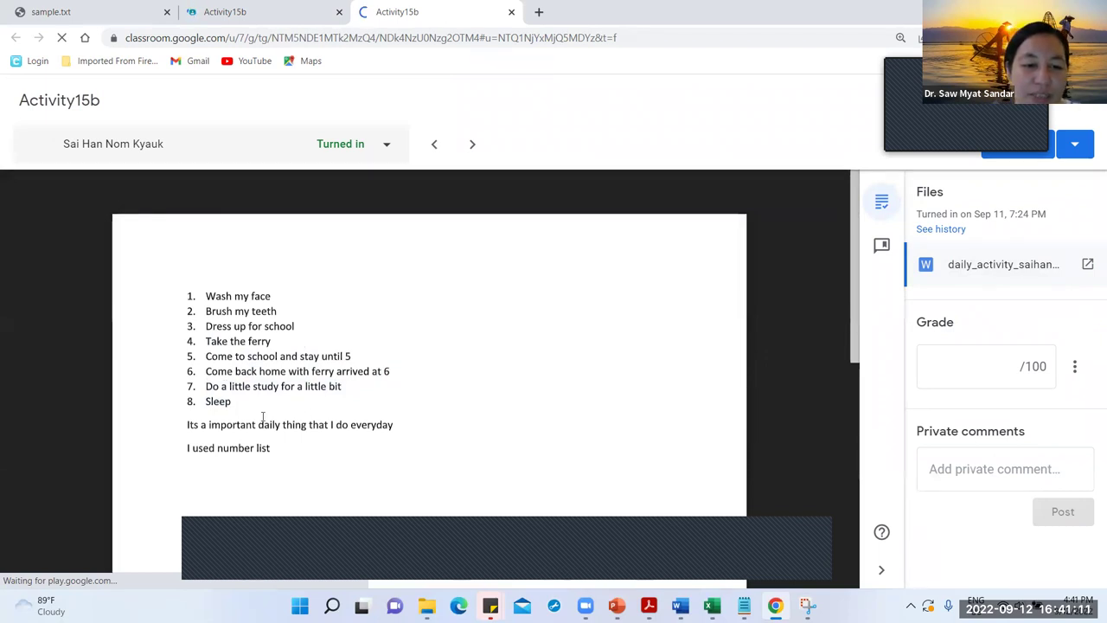
{"action": "left_click_drag", "start_coordinate": [186, 425], "coordinate": [394, 425]}
{"action": "left_click_drag", "start_coordinate": [270, 450], "coordinate": [187, 450]}
{"action": "left_click", "coordinate": [312, 464]}
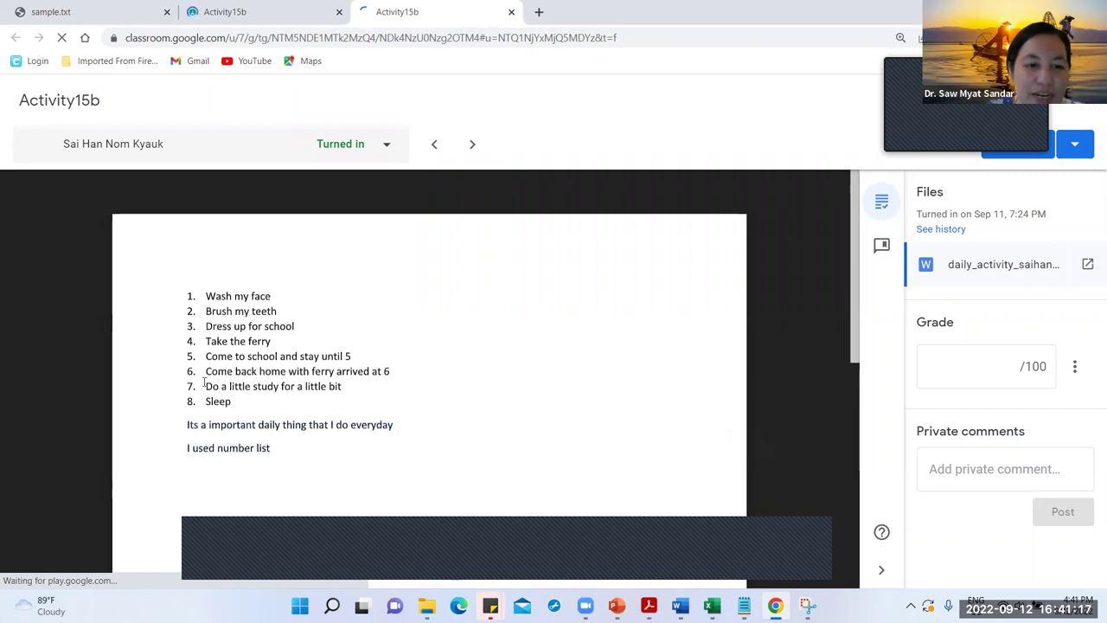
{"action": "left_click_drag", "start_coordinate": [301, 450], "coordinate": [185, 449]}
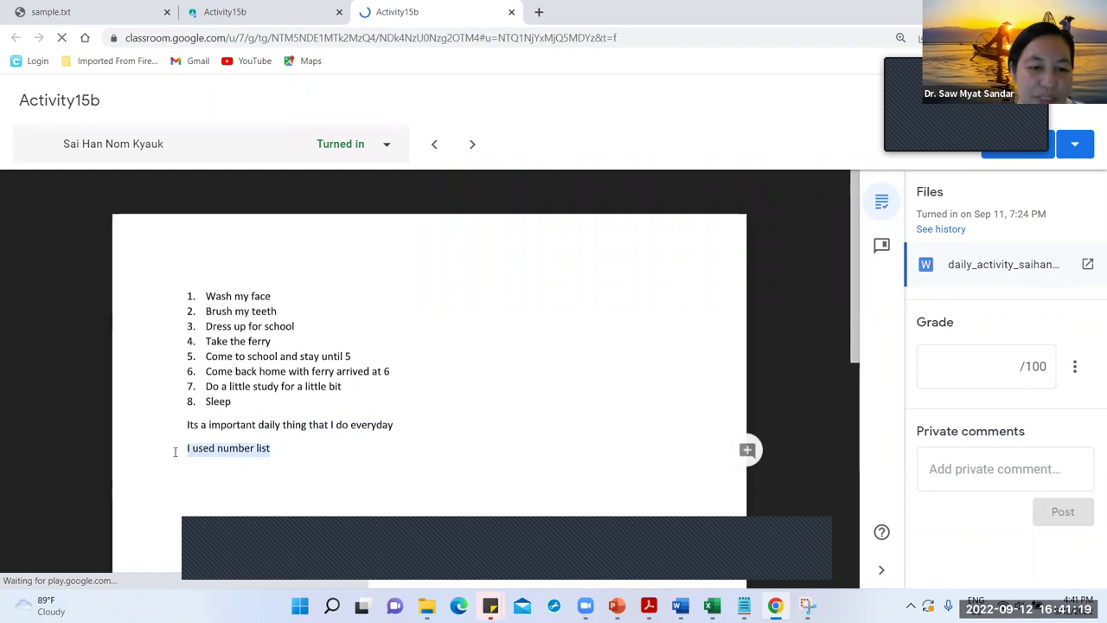
Step: Switch to the task14a document in Word and examine the alignment of its introductory paragraph, title and subtitle
{"action": "left_click", "coordinate": [276, 454]}
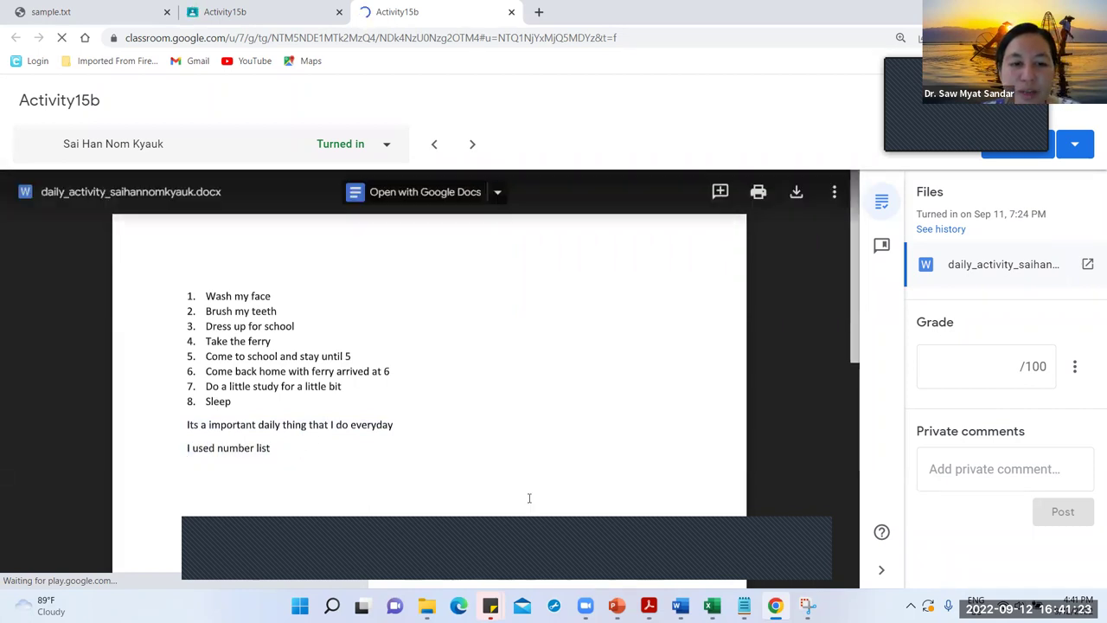
{"action": "left_click", "coordinate": [617, 602]}
{"action": "key", "text": "alt+Tab"}
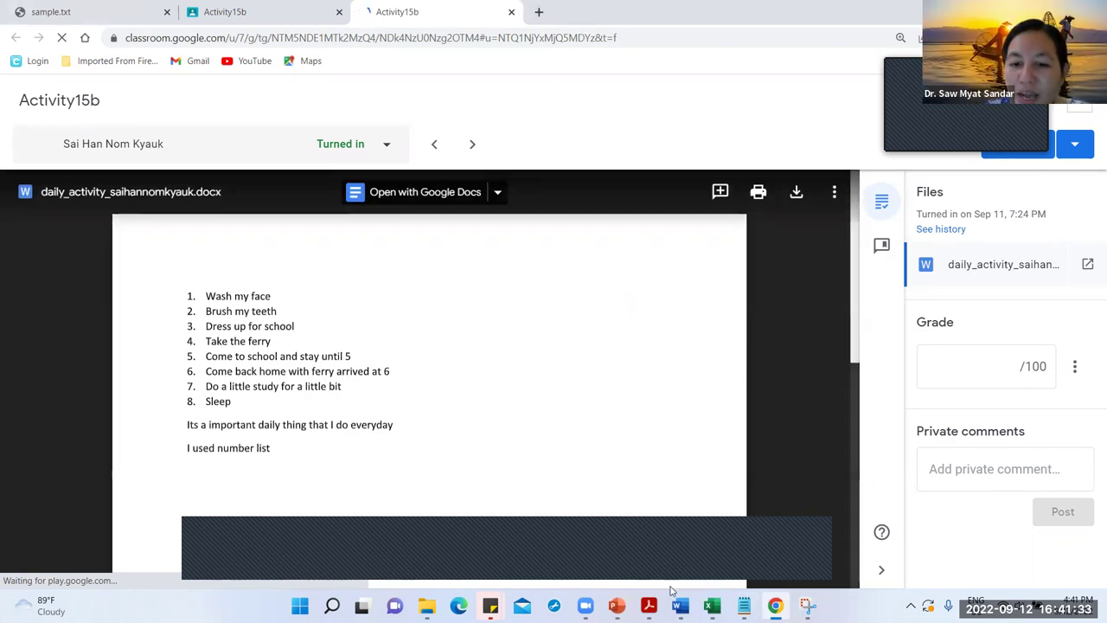
{"action": "mouse_move", "coordinate": [679, 605]}
{"action": "left_click", "coordinate": [756, 532]}
{"action": "left_click_drag", "start_coordinate": [312, 300], "coordinate": [788, 367]}
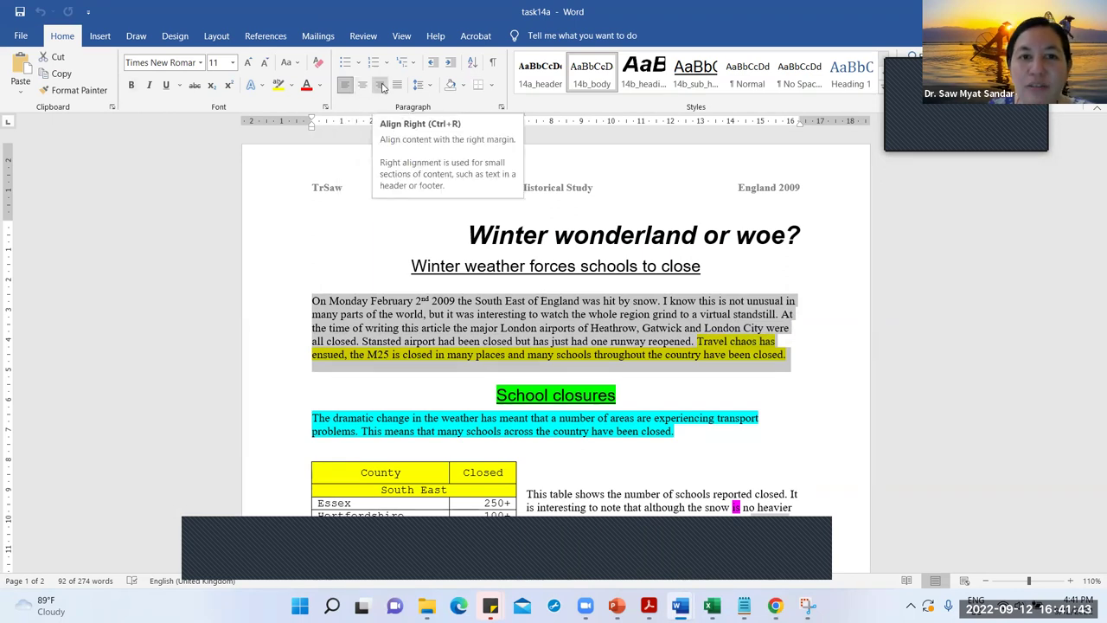
{"action": "left_click_drag", "start_coordinate": [467, 234], "coordinate": [813, 234]}
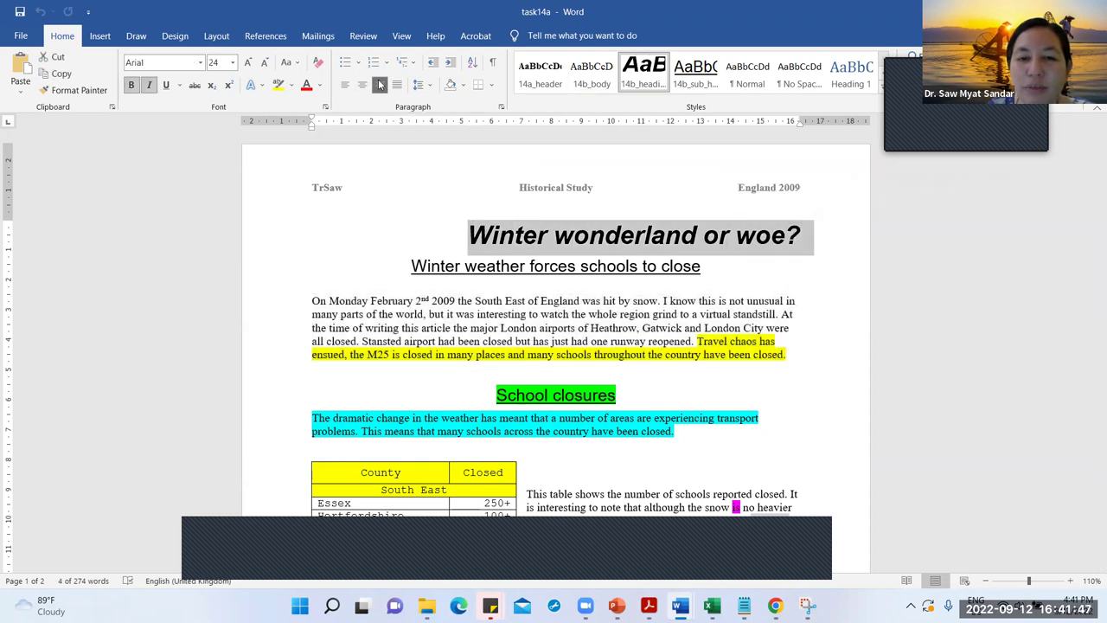
{"action": "key", "text": "Down"}
{"action": "key", "text": "shift+Down"}
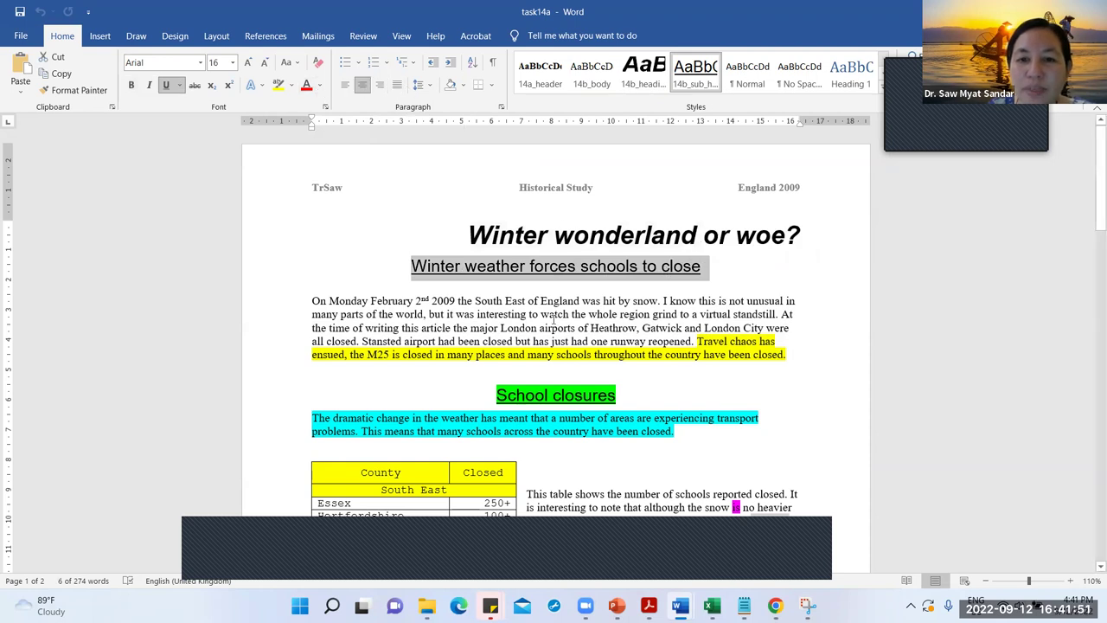
{"action": "left_click", "coordinate": [553, 319]}
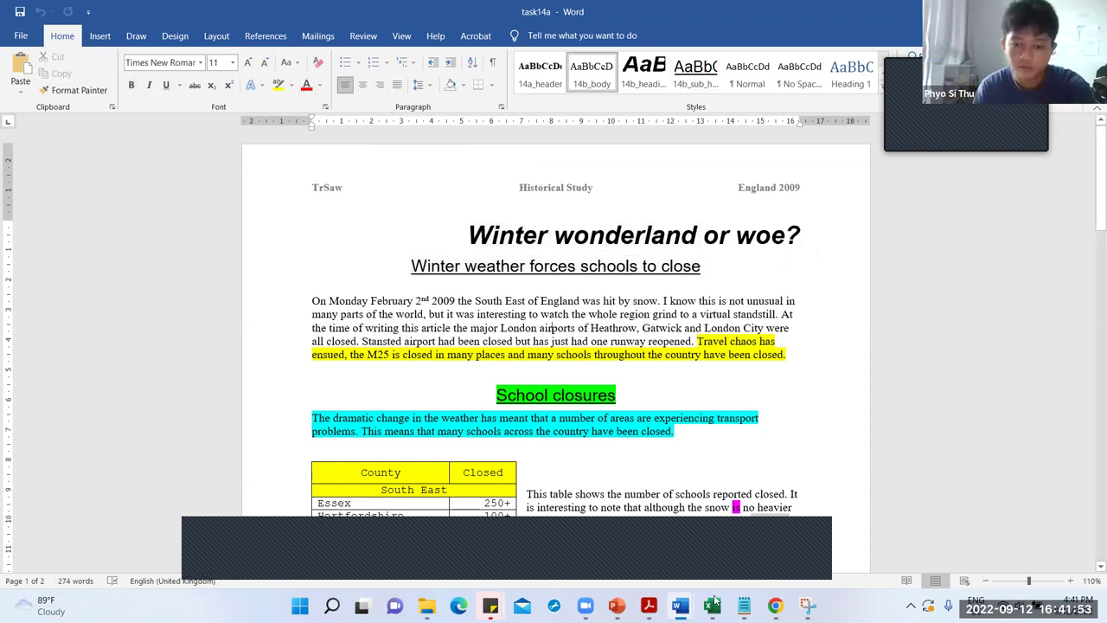
Step: Open a new Chrome tab, and copy "a simple task" through "a cup of tea" from the Making a List activity in the Acrobat textbook
{"action": "left_click", "coordinate": [616, 605]}
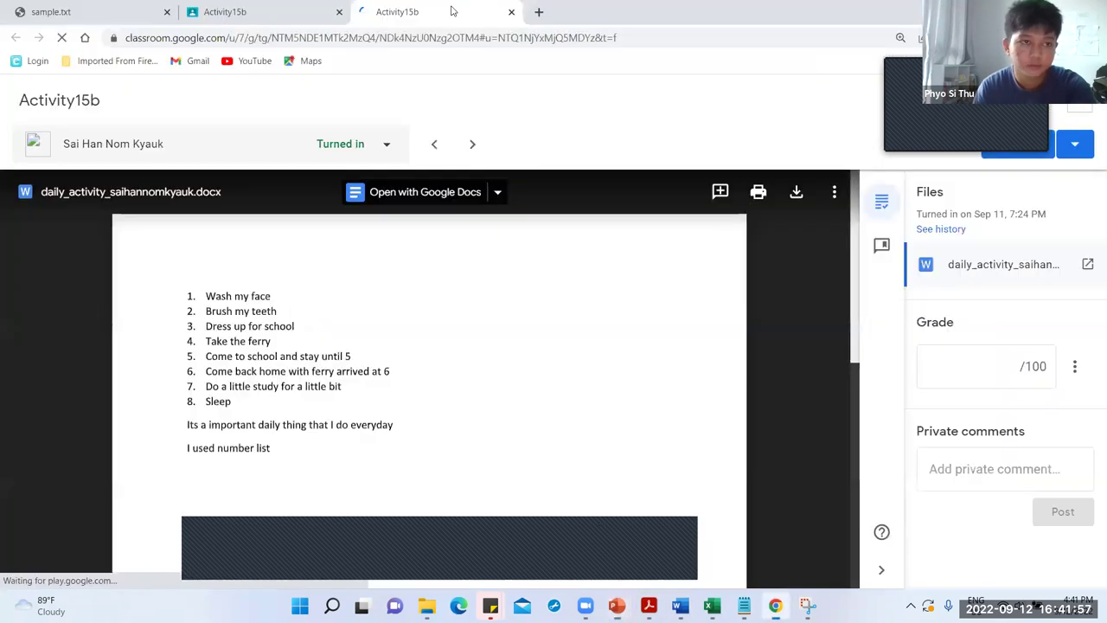
{"action": "left_click", "coordinate": [775, 605]}
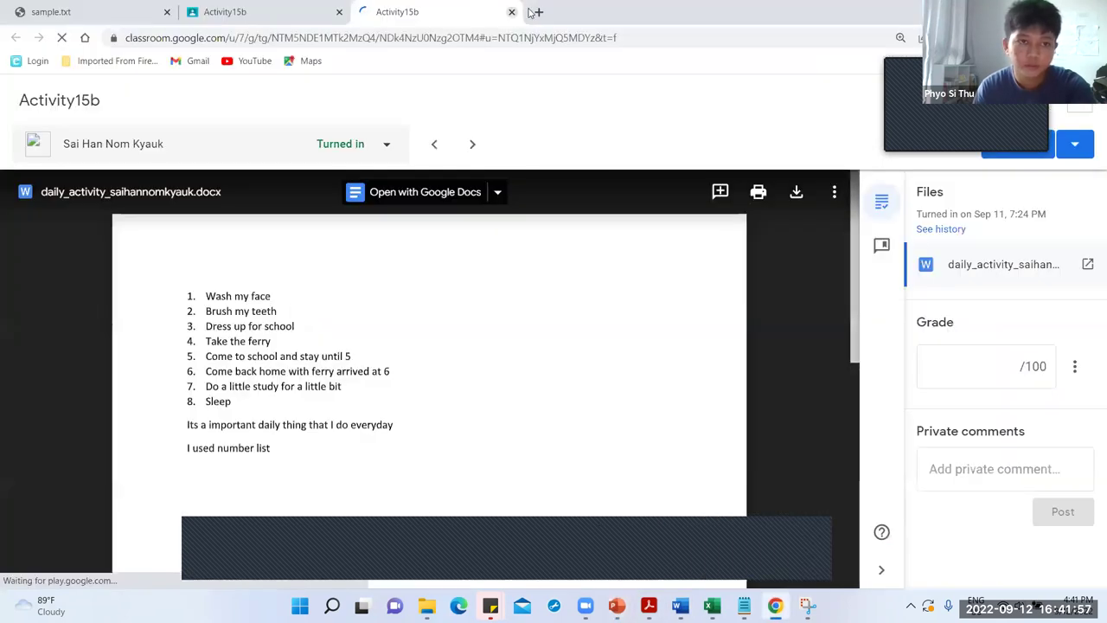
{"action": "left_click", "coordinate": [535, 12]}
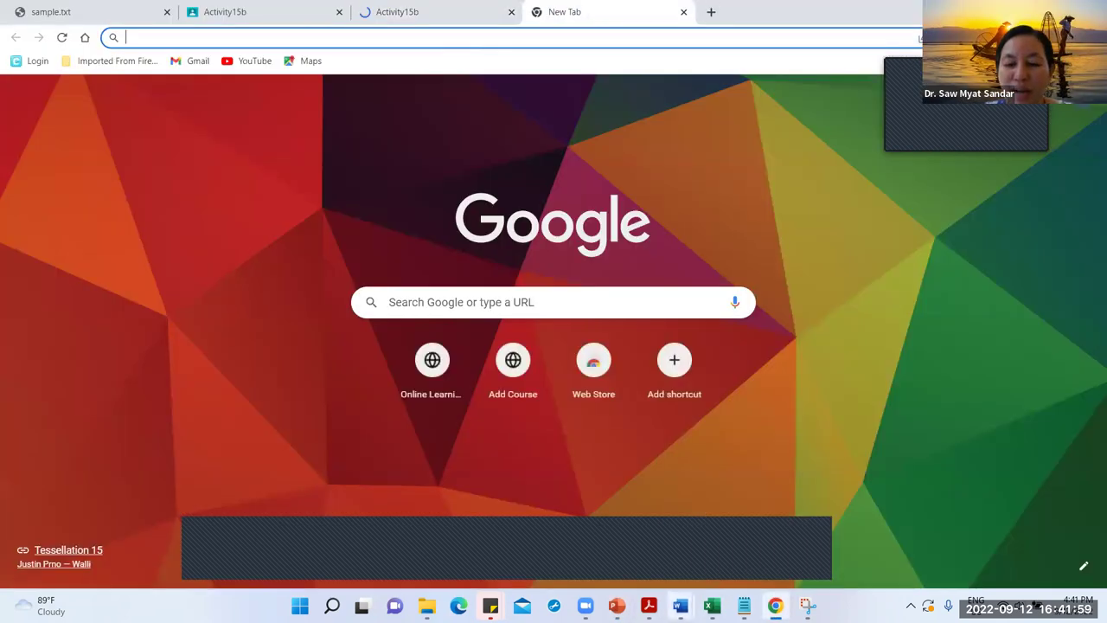
{"action": "key", "text": "alt+Tab"}
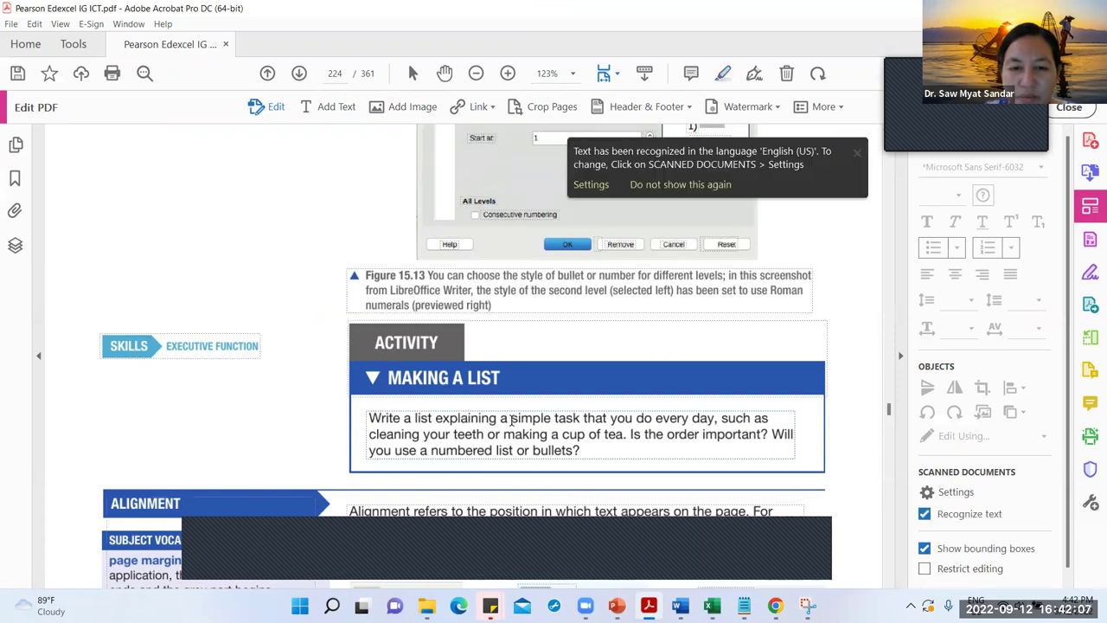
{"action": "left_click", "coordinate": [586, 419]}
{"action": "left_click_drag", "start_coordinate": [595, 418], "coordinate": [622, 436]}
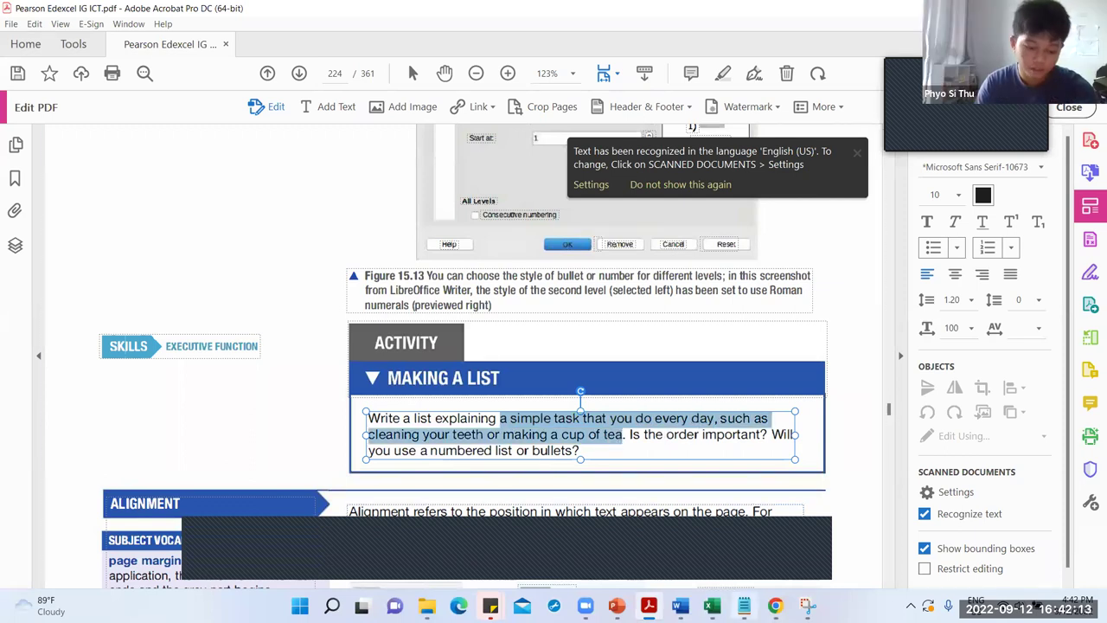
Step: Switch to Chrome and search Google for "a simple task that you do every day, such as cleaning your teeth or making a cup of tea"
{"action": "left_click", "coordinate": [775, 605]}
{"action": "type", "text": "www"}
{"action": "key", "text": "Return"}
{"action": "type", "text": "every day, such as cleaning your teeth or making a cup of tea"}
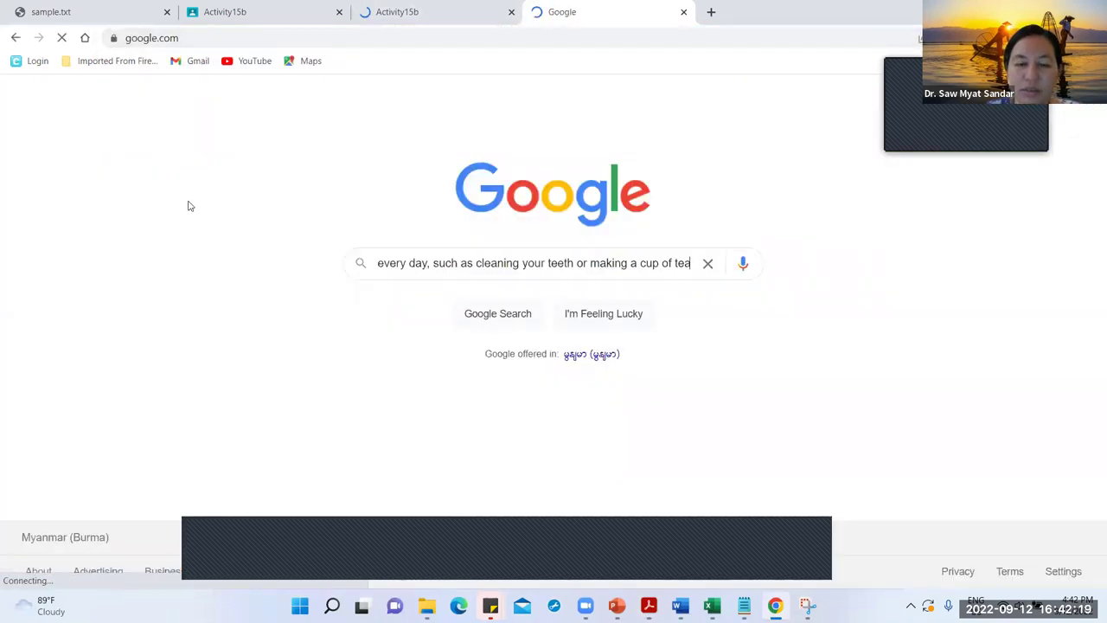
{"action": "key", "text": "Return"}
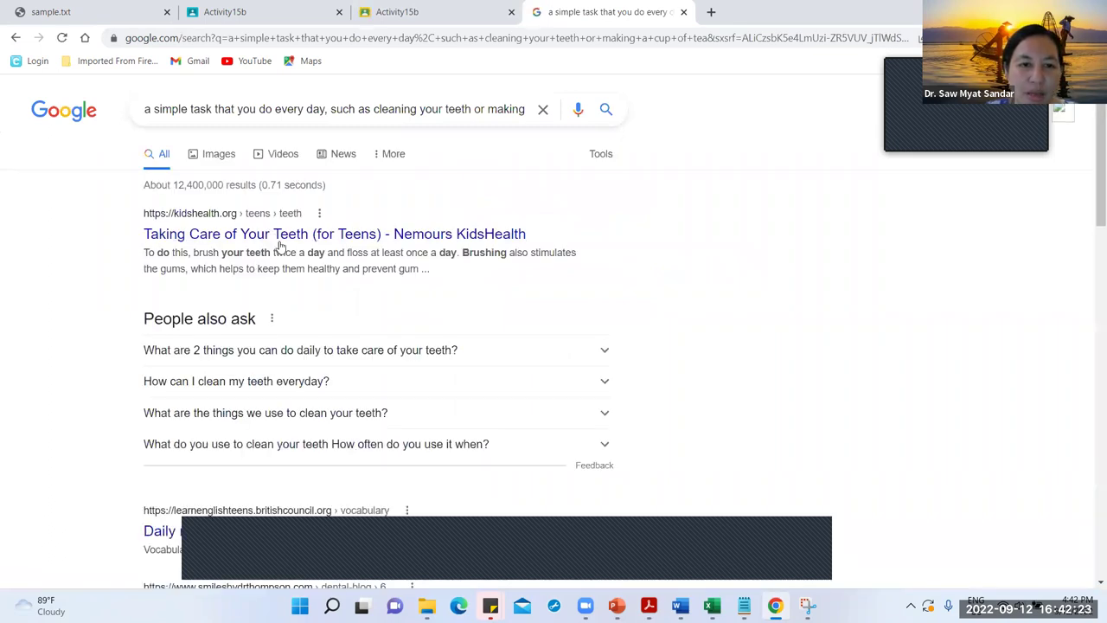
Step: Open the British Council LearnEnglish Teens "Daily routine" result in a new tab and display it
{"action": "left_click", "coordinate": [282, 242]}
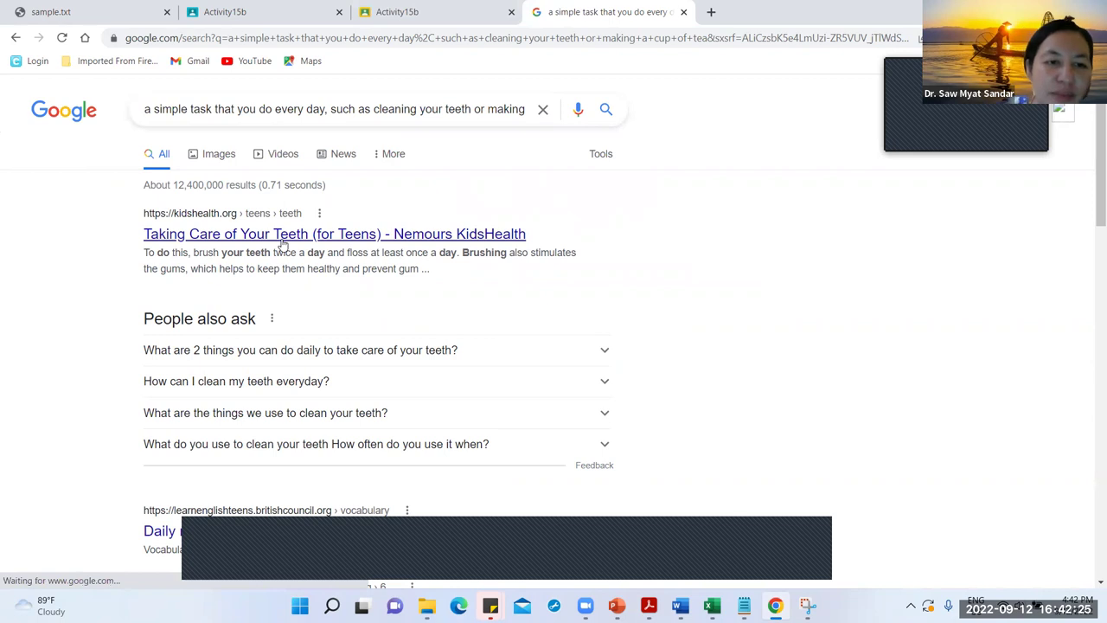
{"action": "scroll", "coordinate": [282, 245], "scroll_direction": "down", "scroll_amount": 3}
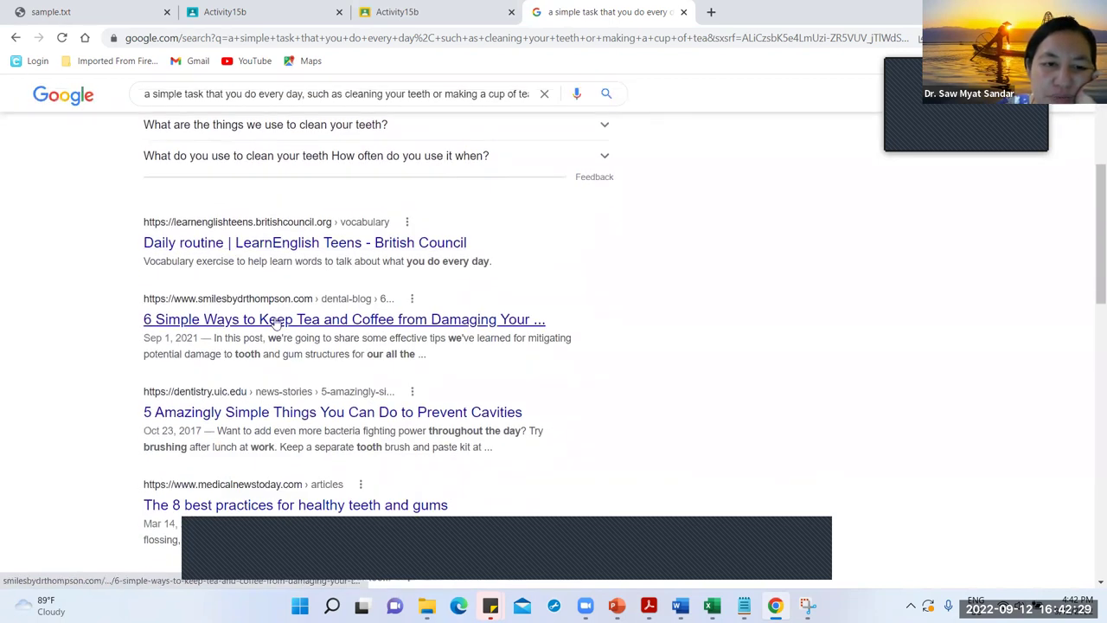
{"action": "right_click", "coordinate": [280, 252]}
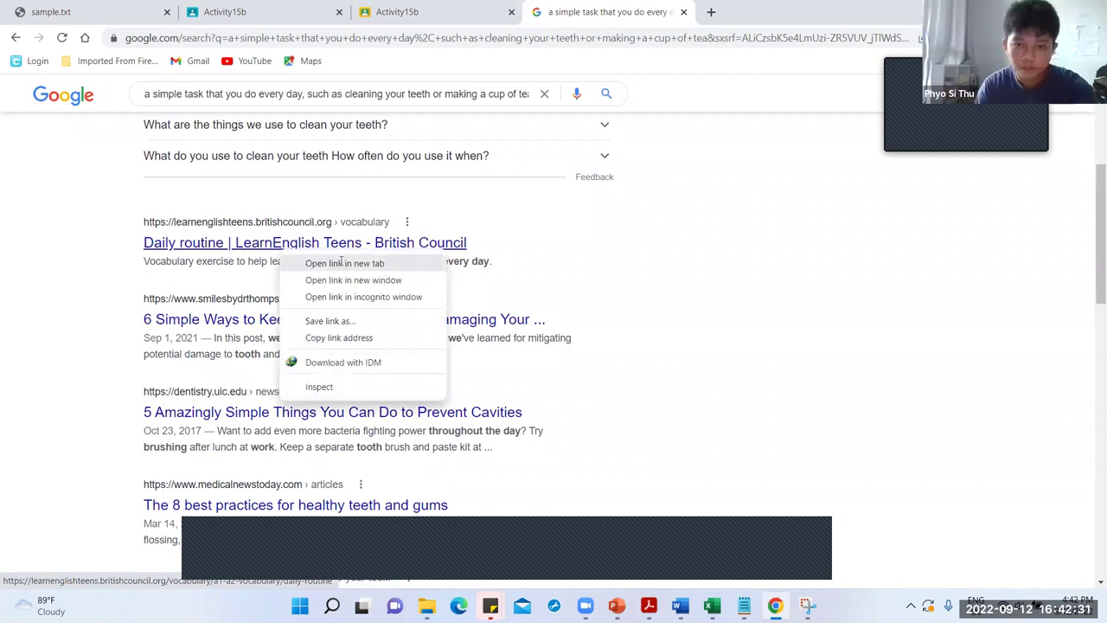
{"action": "left_click", "coordinate": [342, 263]}
{"action": "key", "text": "ctrl+Tab"}
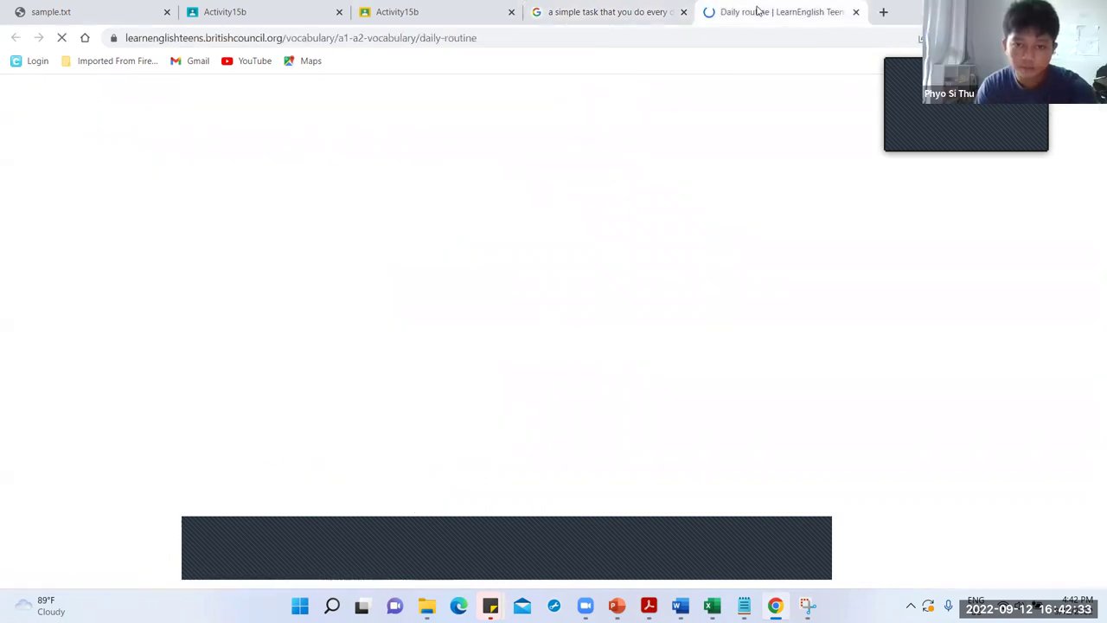
Step: Examine the Daily routine page's vocabulary exercises, reader comments and word-and-picture matching activity
{"action": "scroll", "coordinate": [309, 328], "scroll_direction": "down", "scroll_amount": 5}
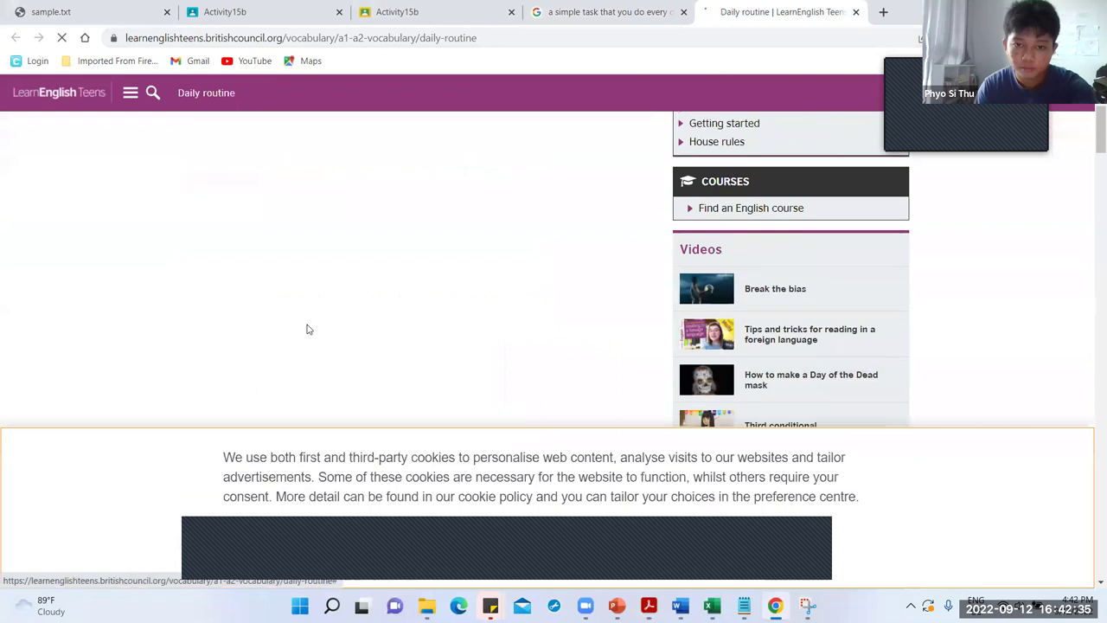
{"action": "scroll", "coordinate": [309, 329], "scroll_direction": "down", "scroll_amount": 3}
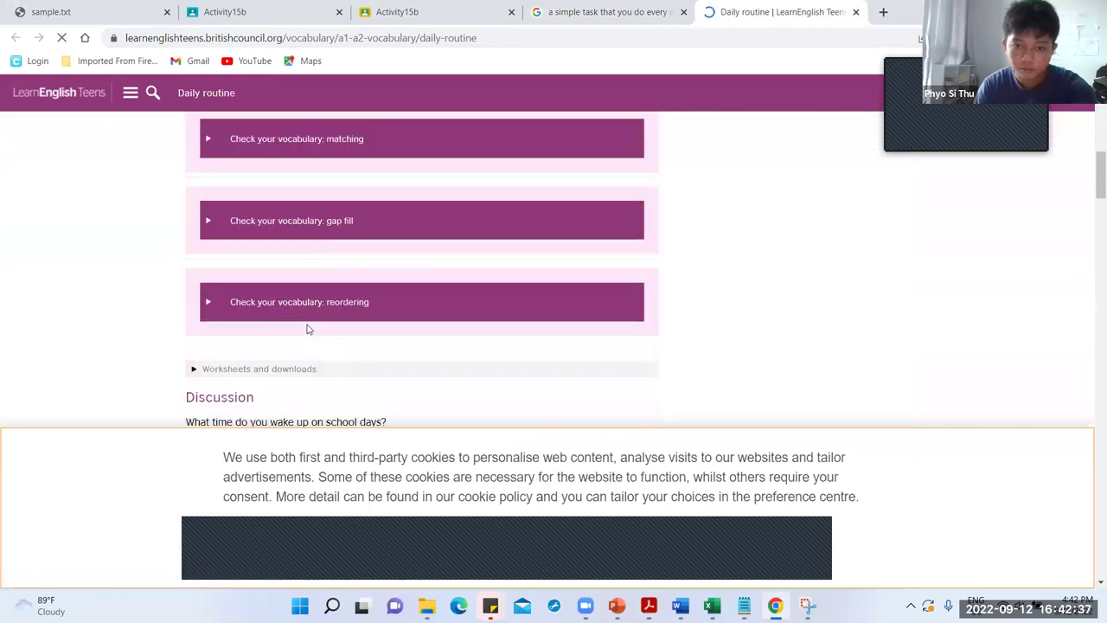
{"action": "scroll", "coordinate": [309, 329], "scroll_direction": "down", "scroll_amount": 3}
{"action": "scroll", "coordinate": [311, 326], "scroll_direction": "down", "scroll_amount": 8}
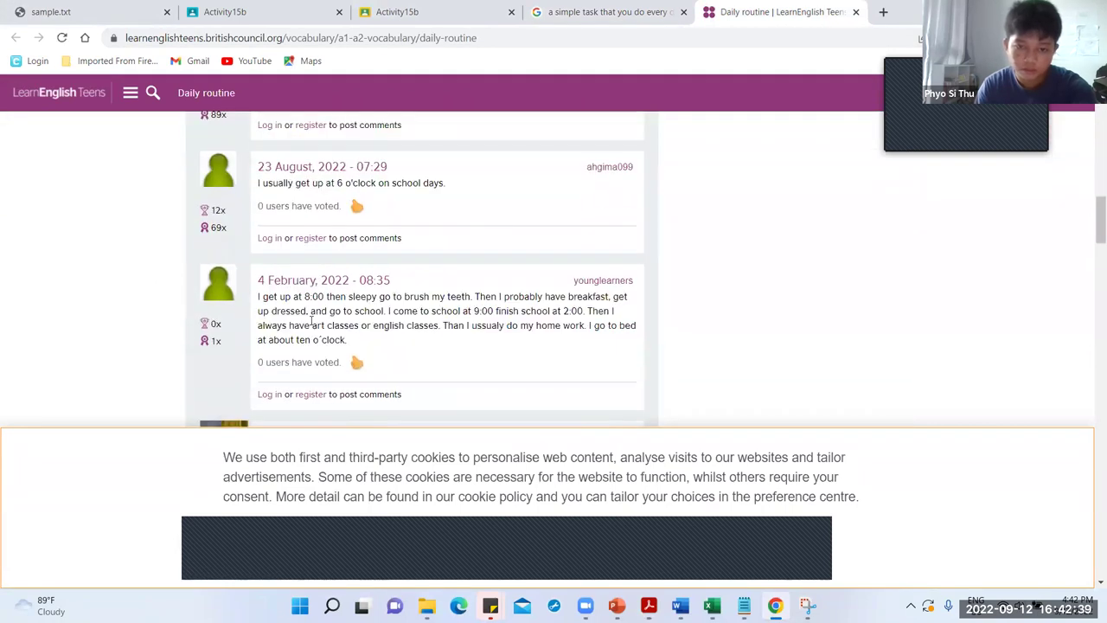
{"action": "scroll", "coordinate": [173, 301], "scroll_direction": "down", "scroll_amount": 10}
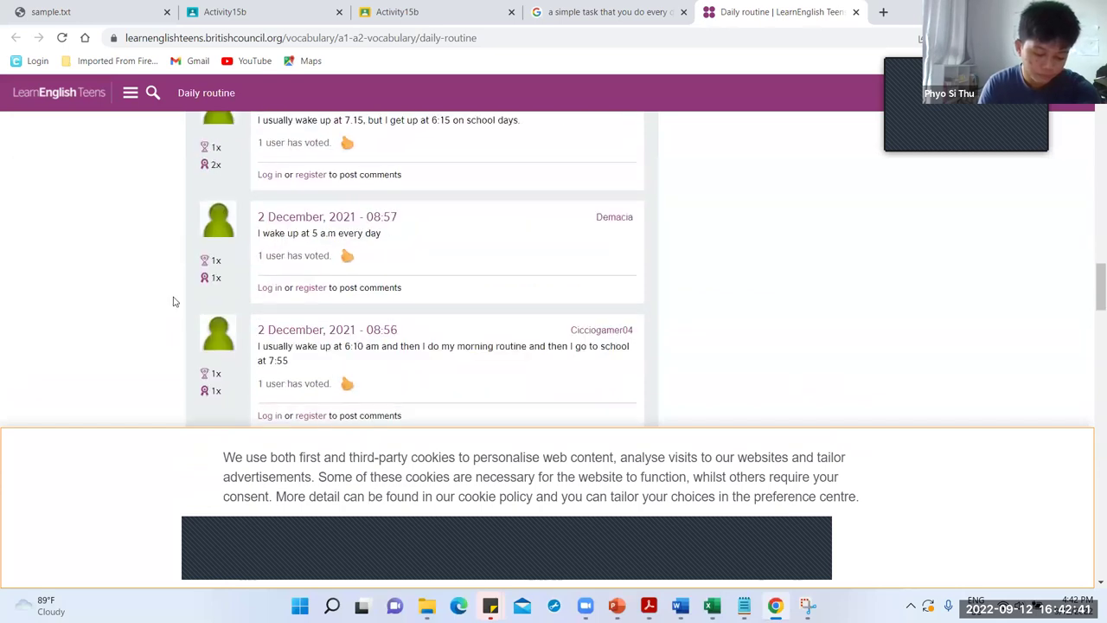
{"action": "scroll", "coordinate": [164, 301], "scroll_direction": "up", "scroll_amount": 20}
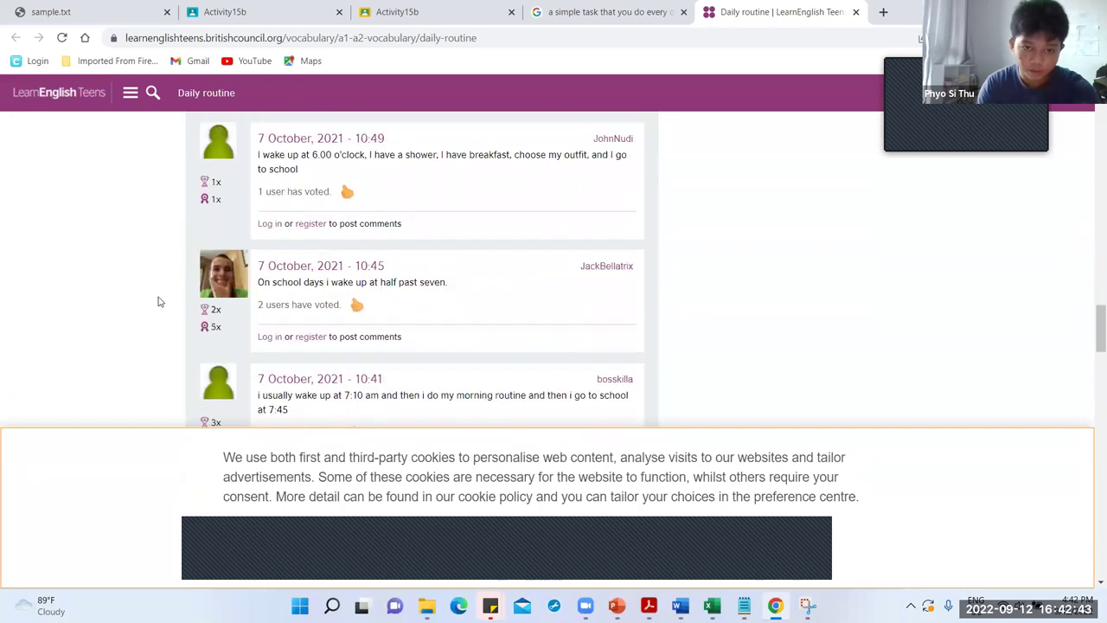
{"action": "scroll", "coordinate": [158, 301], "scroll_direction": "up", "scroll_amount": 10}
{"action": "scroll", "coordinate": [152, 337], "scroll_direction": "down", "scroll_amount": 4}
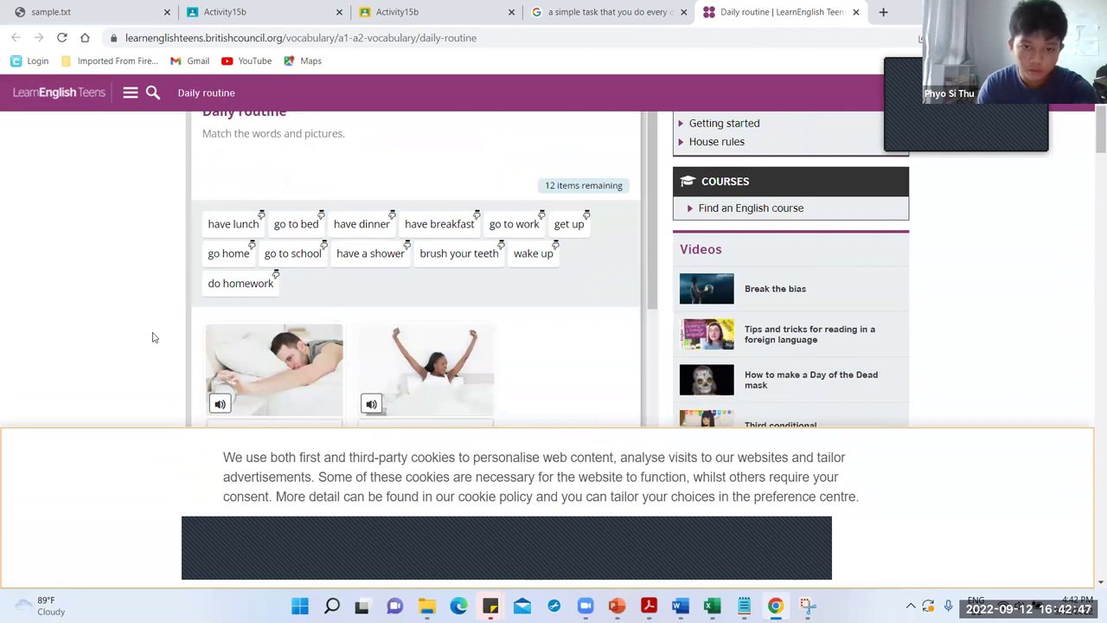
{"action": "scroll", "coordinate": [238, 238], "scroll_direction": "up", "scroll_amount": 1}
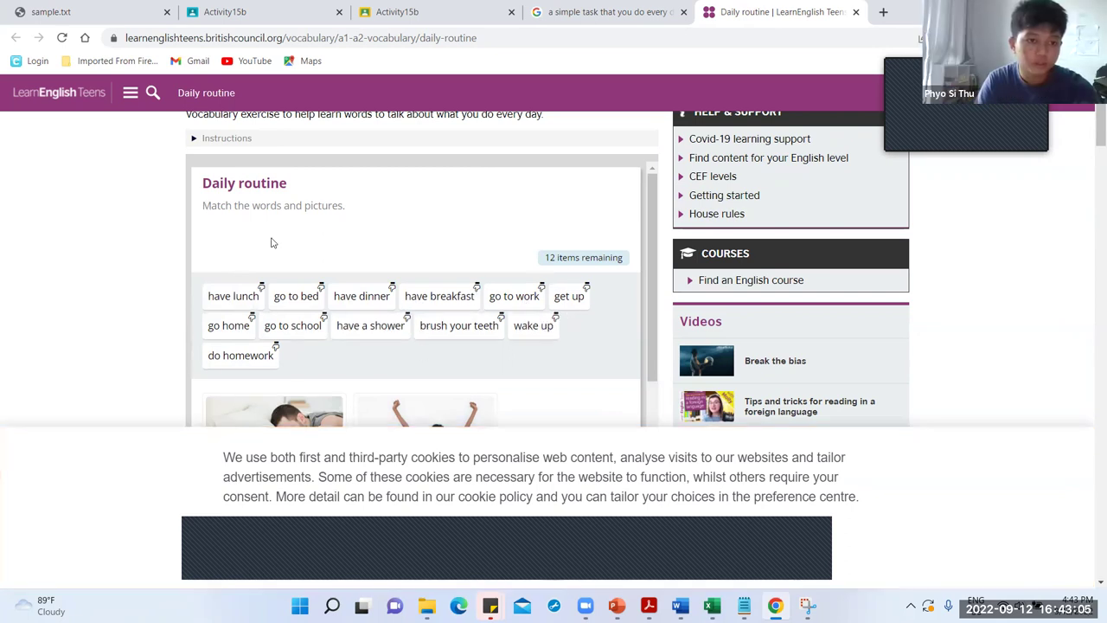
{"action": "scroll", "coordinate": [281, 259], "scroll_direction": "down", "scroll_amount": 3}
{"action": "scroll", "coordinate": [290, 296], "scroll_direction": "down", "scroll_amount": 8}
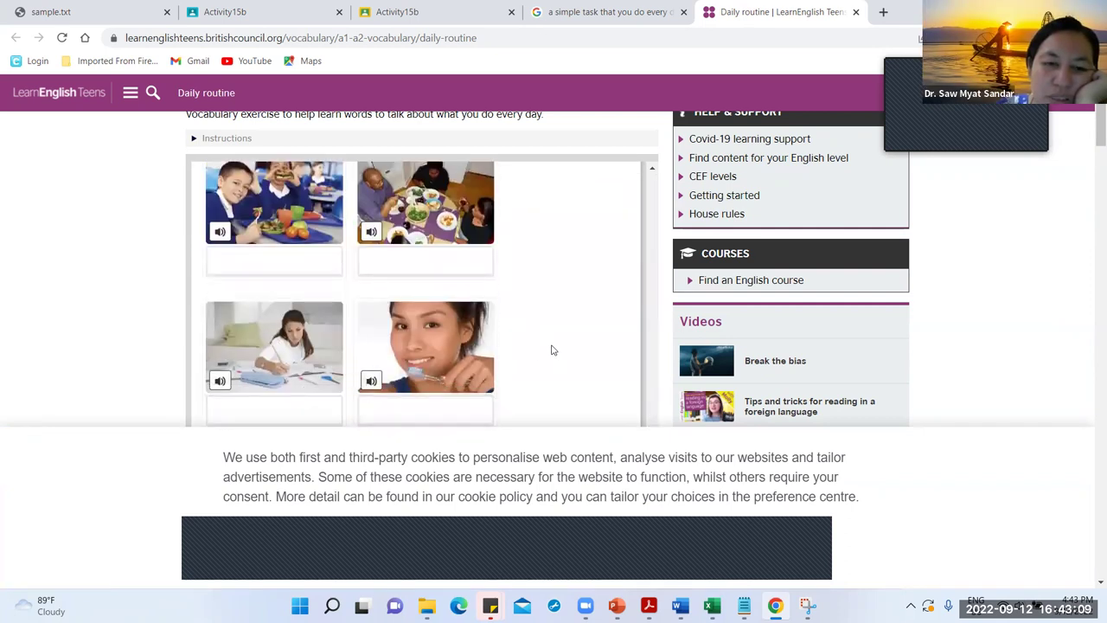
{"action": "scroll", "coordinate": [556, 350], "scroll_direction": "up", "scroll_amount": 10}
Step: Return to the Google results and search for "simple daily activities for a student"
{"action": "left_click", "coordinate": [619, 17]}
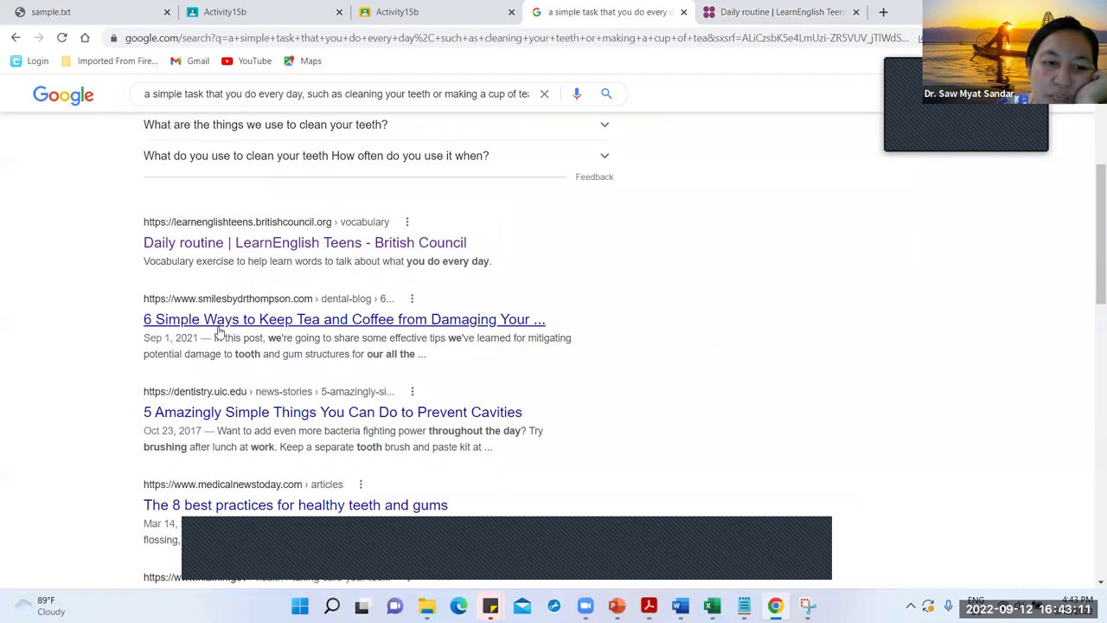
{"action": "scroll", "coordinate": [218, 331], "scroll_direction": "down", "scroll_amount": 3}
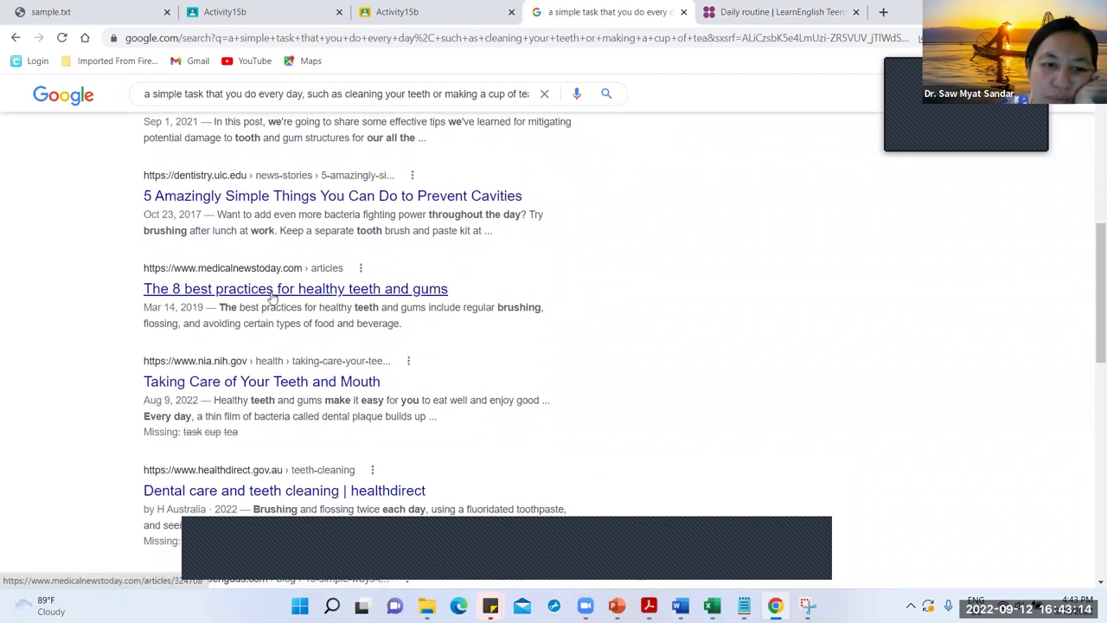
{"action": "triple_click", "coordinate": [273, 94]}
{"action": "type", "text": "simple "}
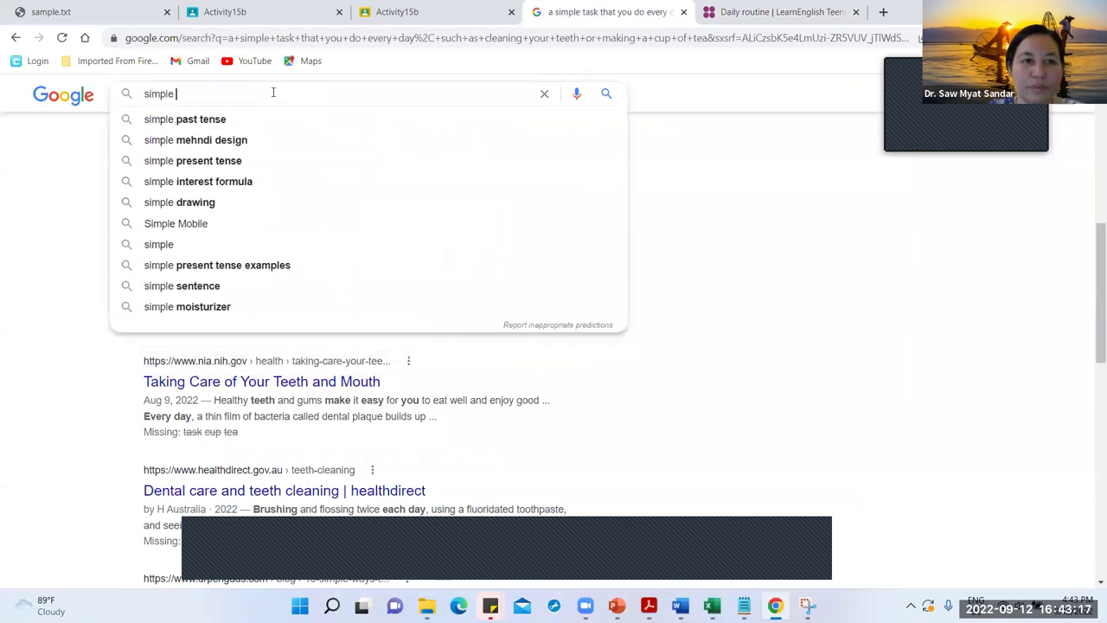
{"action": "type", "text": "daily ac"}
{"action": "key", "text": "Down"}
{"action": "type", "text": "for a studen"}
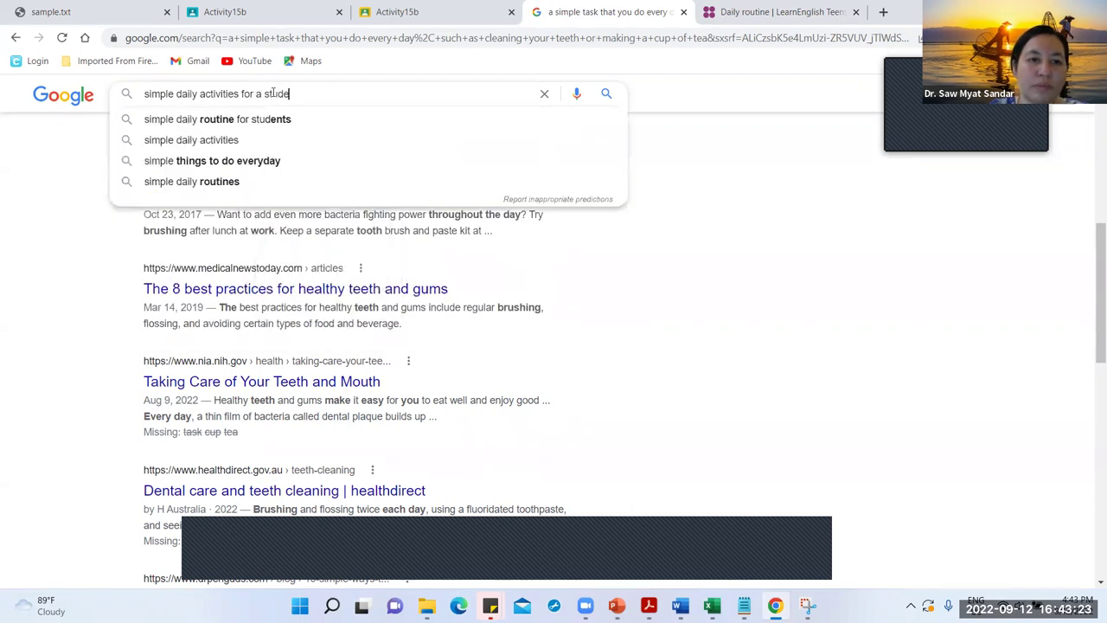
{"action": "key", "text": "Return"}
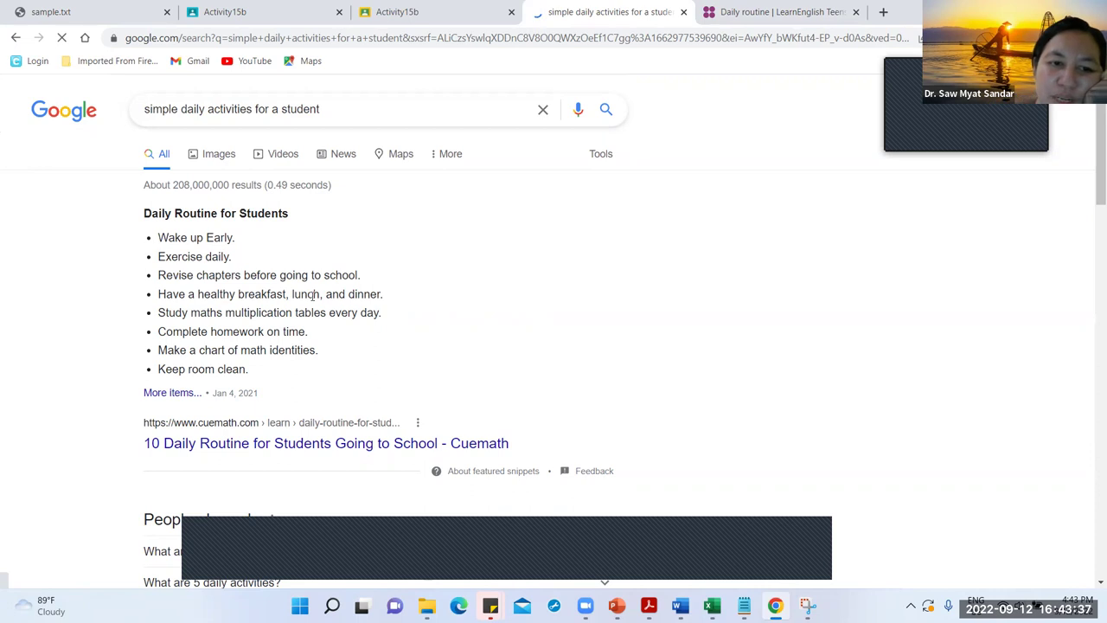
Step: Read through the "Daily Routine for Students" bullet list, highlighting the lunch and dinner wording and "Keep room clean"
{"action": "left_click_drag", "start_coordinate": [293, 294], "coordinate": [388, 294]}
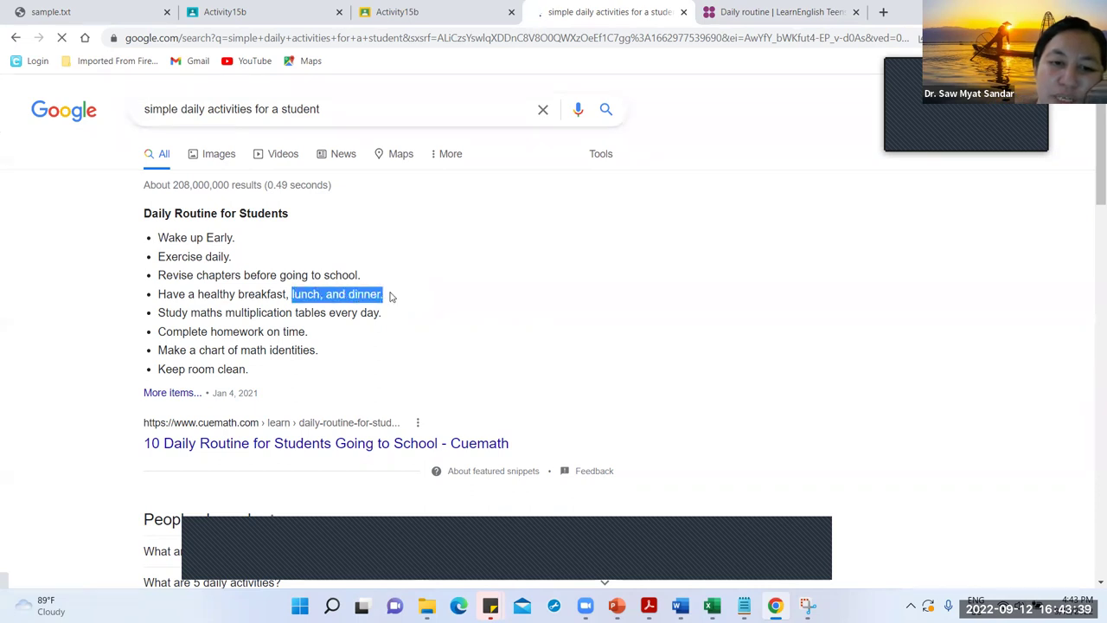
{"action": "left_click", "coordinate": [367, 294]}
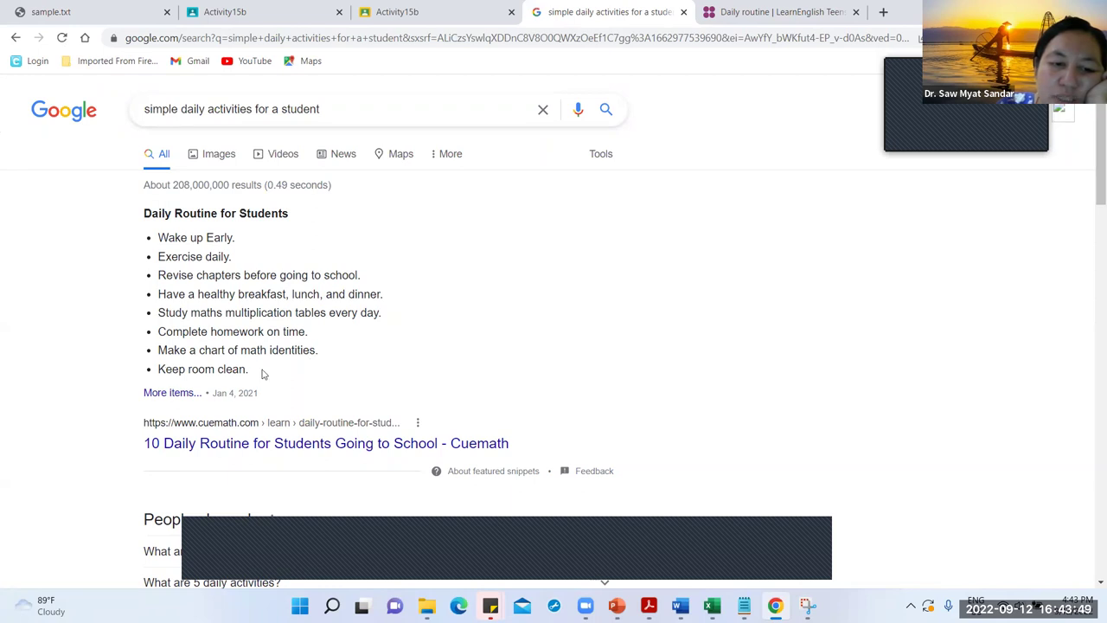
{"action": "left_click_drag", "start_coordinate": [158, 368], "coordinate": [249, 370]}
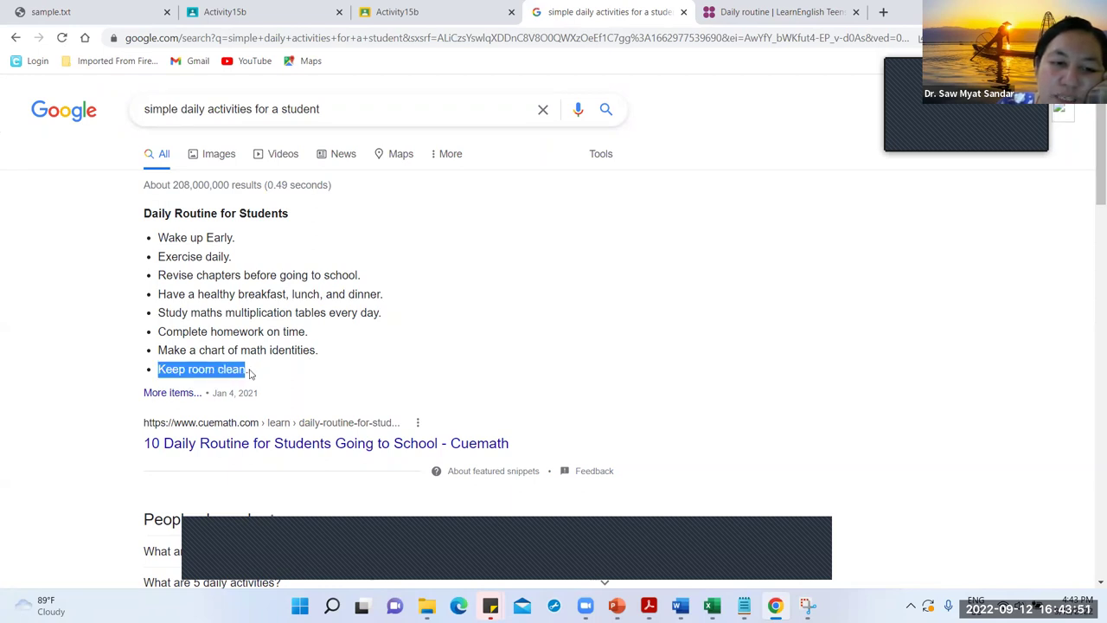
{"action": "left_click", "coordinate": [98, 379]}
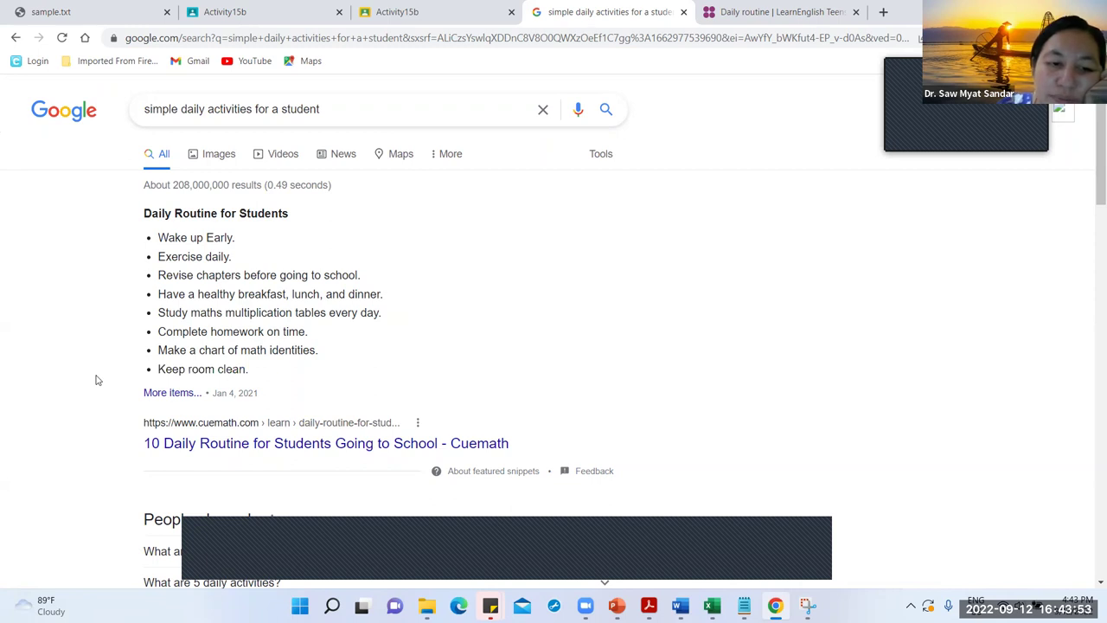
{"action": "scroll", "coordinate": [98, 380], "scroll_direction": "down", "scroll_amount": 1}
{"action": "scroll", "coordinate": [98, 379], "scroll_direction": "up", "scroll_amount": 1}
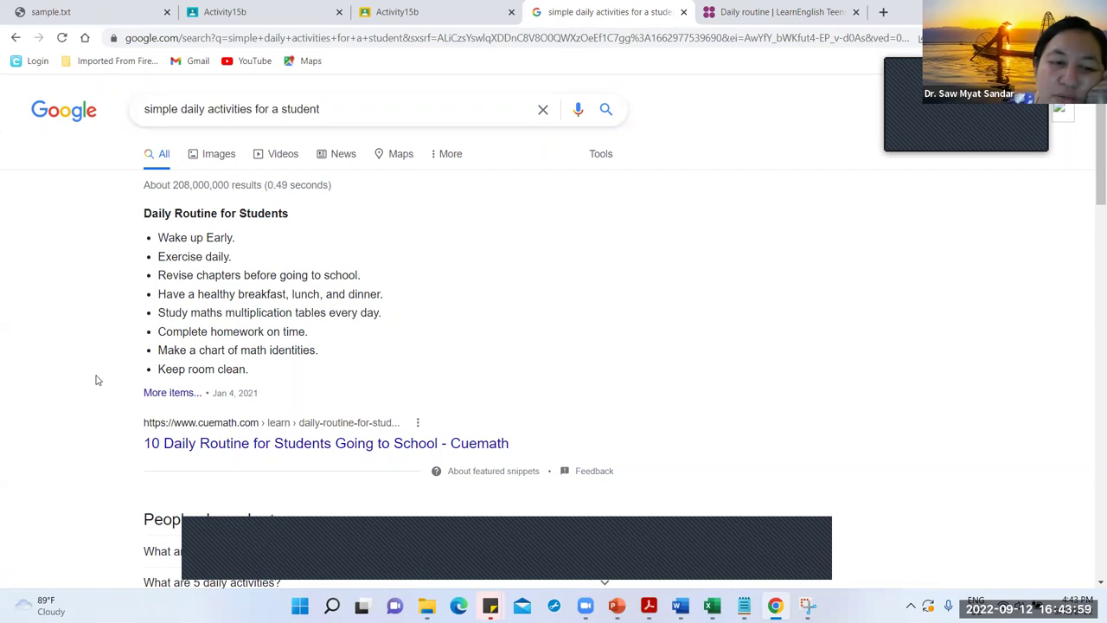
Step: Open the Learn ESL result "10 Daily Activities of Successful Students" in a new tab and close the British Council Daily routine page
{"action": "scroll", "coordinate": [98, 379], "scroll_direction": "down", "scroll_amount": 1}
{"action": "scroll", "coordinate": [97, 380], "scroll_direction": "up", "scroll_amount": 1}
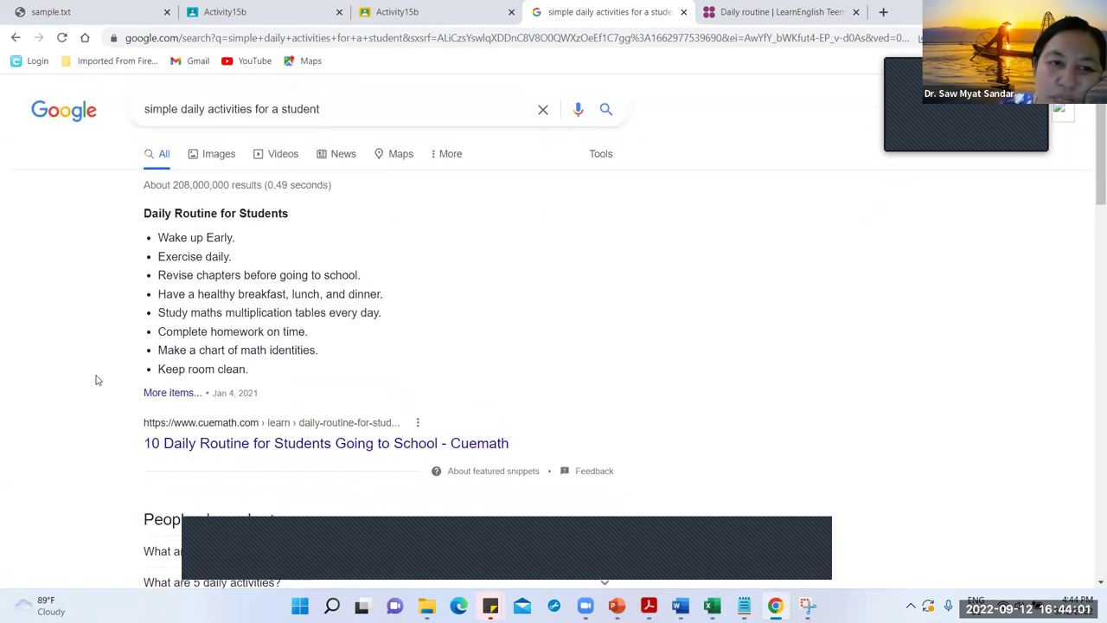
{"action": "scroll", "coordinate": [98, 380], "scroll_direction": "down", "scroll_amount": 6}
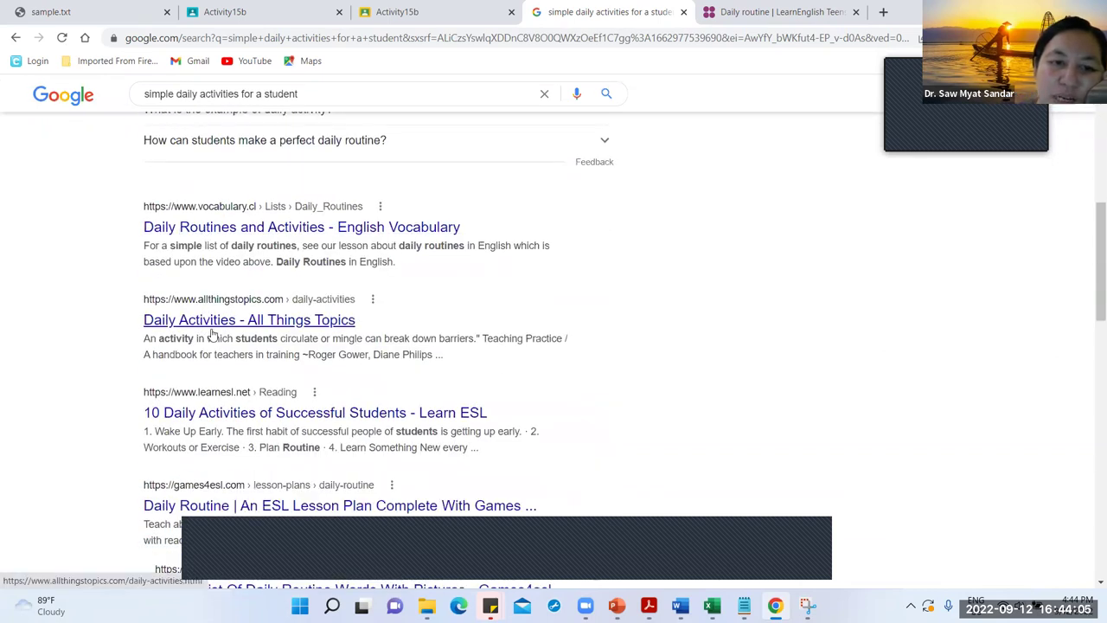
{"action": "right_click", "coordinate": [206, 411]}
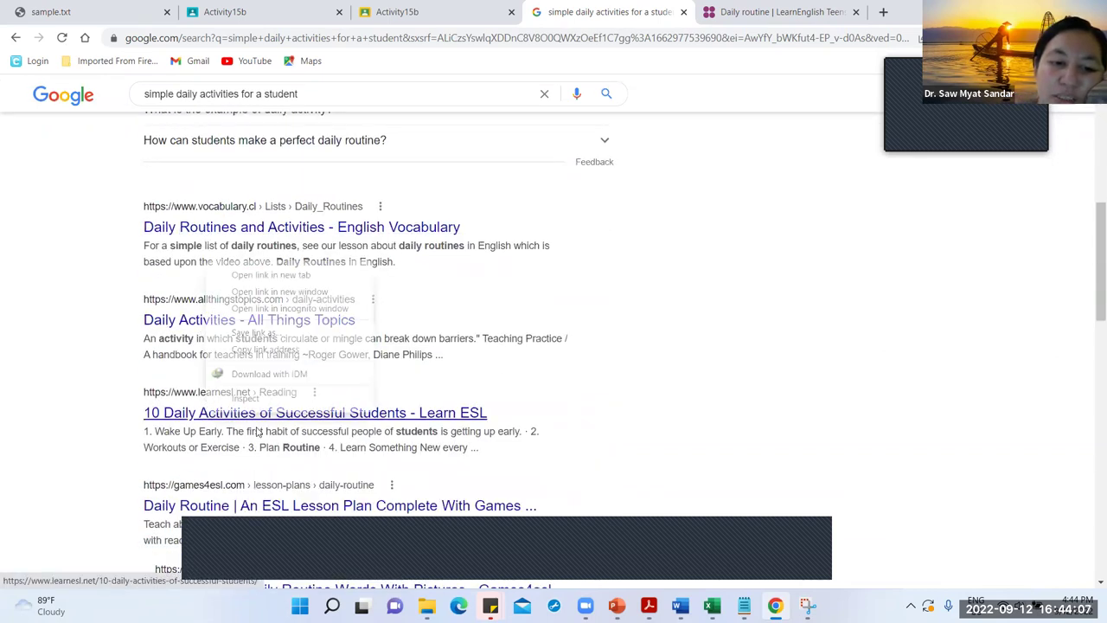
{"action": "left_click", "coordinate": [270, 275]}
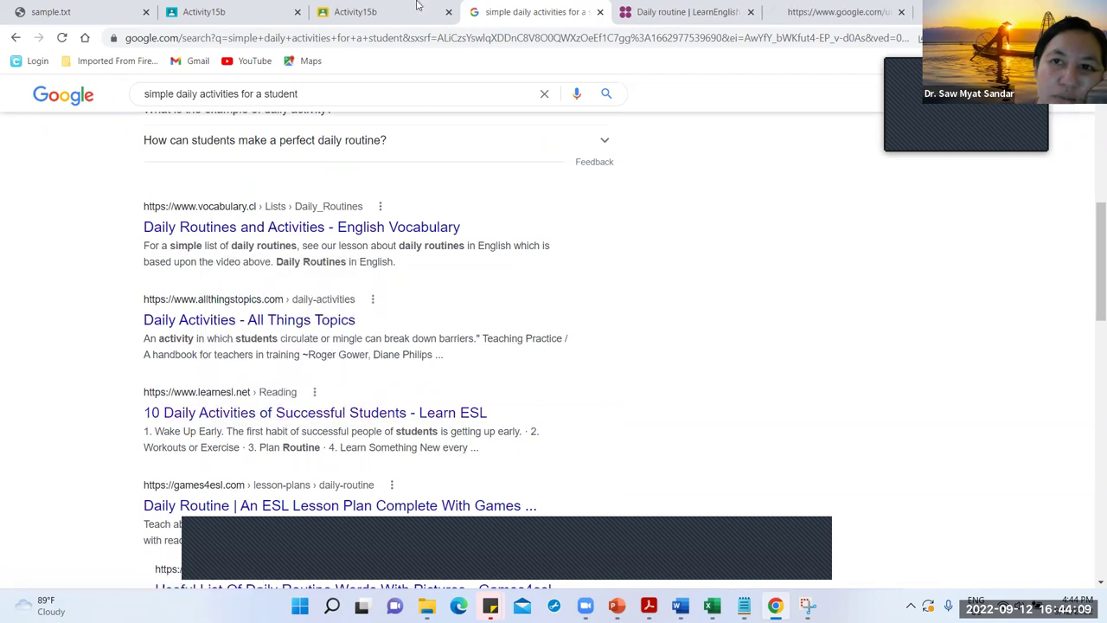
{"action": "left_click", "coordinate": [685, 7]}
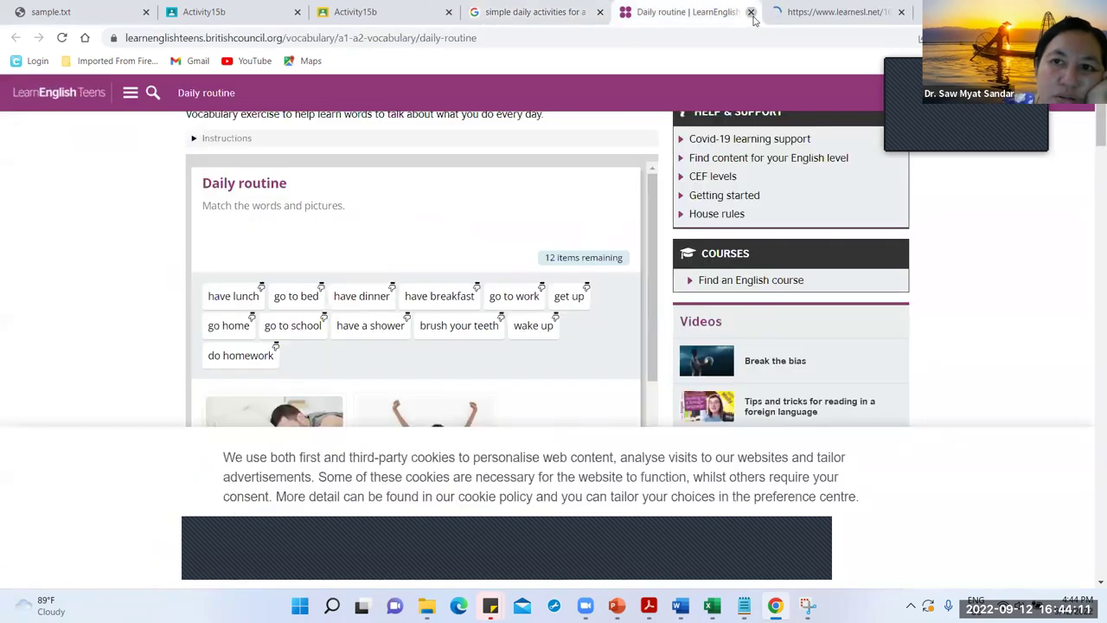
{"action": "left_click", "coordinate": [750, 12]}
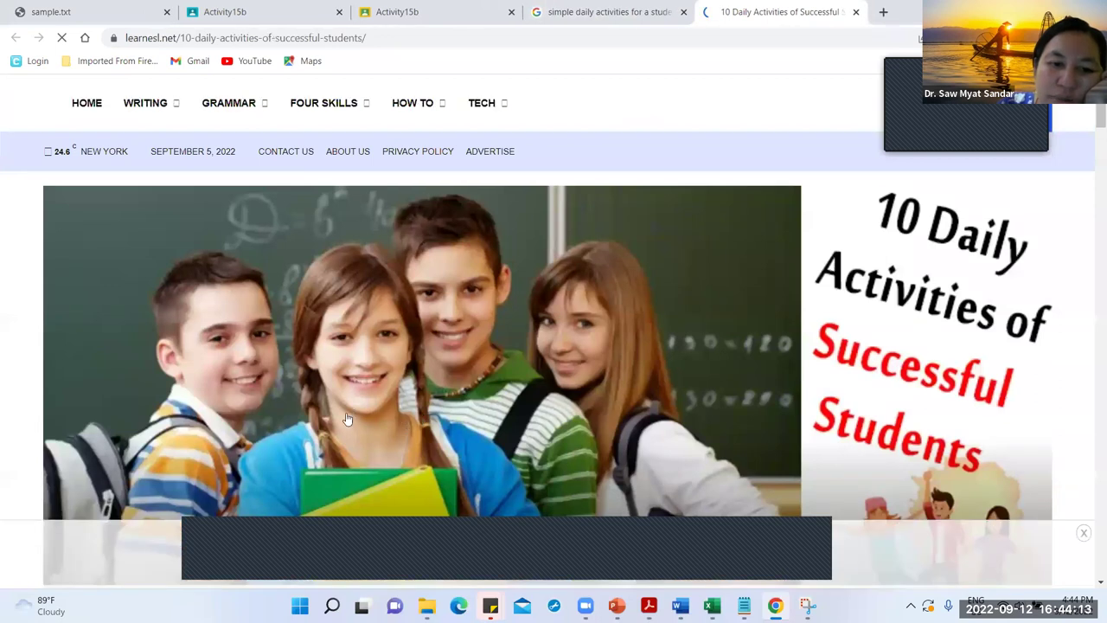
Step: Read through the "10 Daily Activities of Successful Students" article from its introduction to the closing related links
{"action": "scroll", "coordinate": [248, 428], "scroll_direction": "down", "scroll_amount": 1}
{"action": "scroll", "coordinate": [247, 431], "scroll_direction": "down", "scroll_amount": 6}
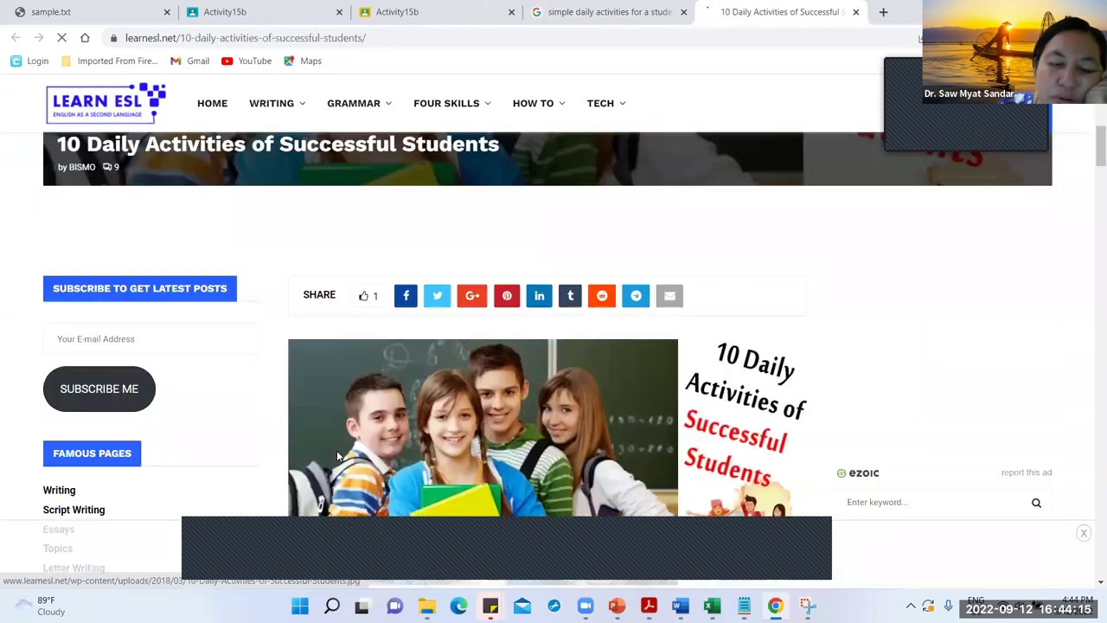
{"action": "scroll", "coordinate": [318, 385], "scroll_direction": "down", "scroll_amount": 2}
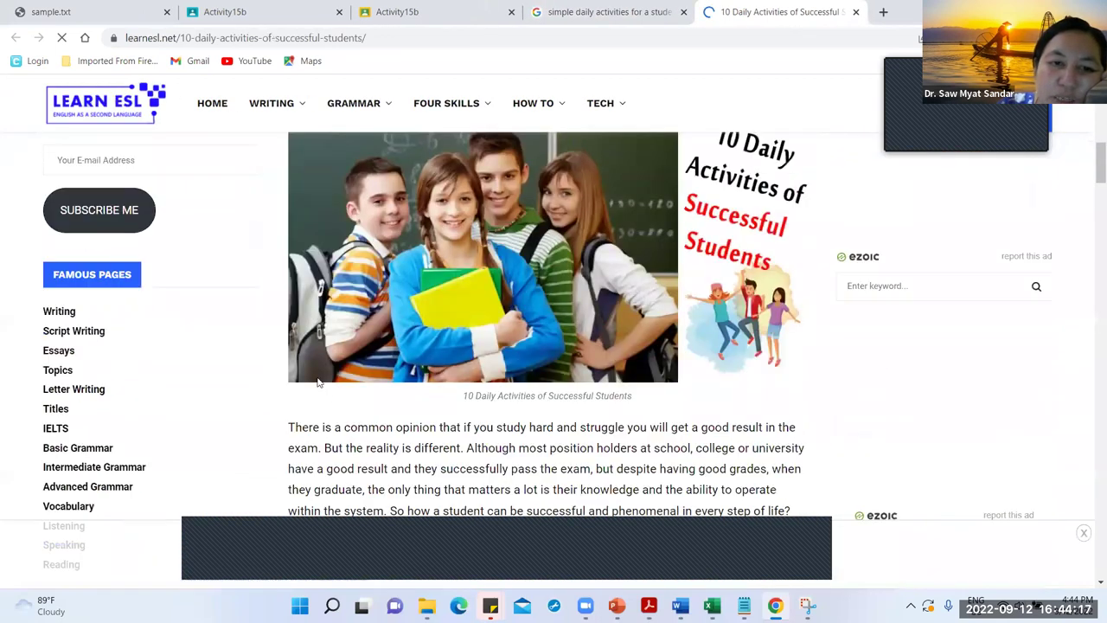
{"action": "scroll", "coordinate": [320, 384], "scroll_direction": "down", "scroll_amount": 3}
{"action": "scroll", "coordinate": [350, 419], "scroll_direction": "down", "scroll_amount": 7}
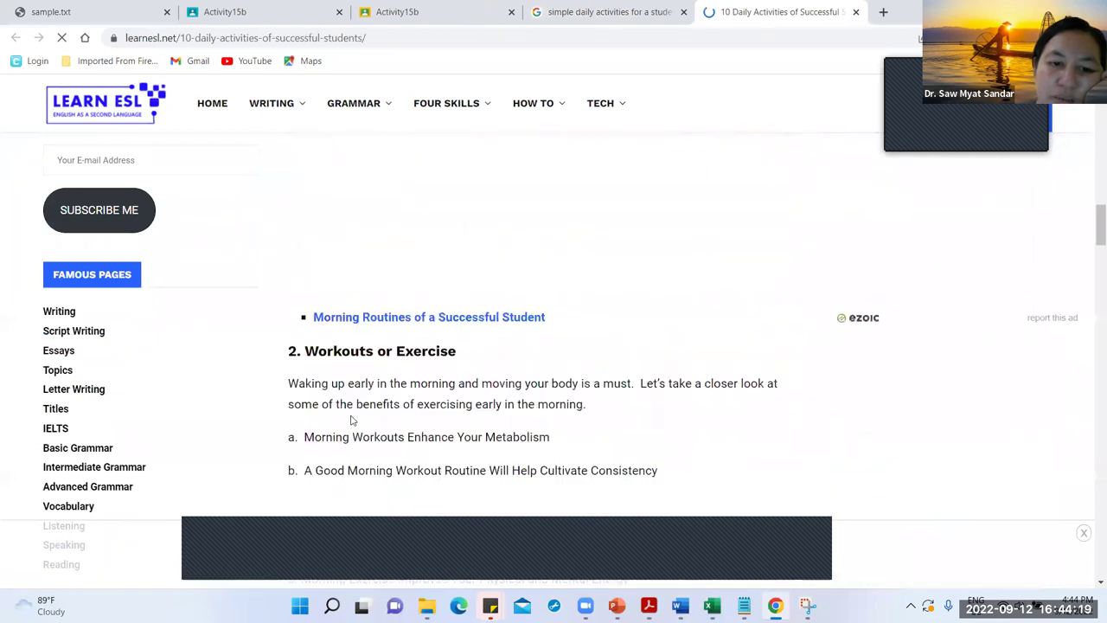
{"action": "left_click_drag", "start_coordinate": [306, 280], "coordinate": [435, 281]}
{"action": "left_click", "coordinate": [410, 317]}
{"action": "scroll", "coordinate": [391, 344], "scroll_direction": "down", "scroll_amount": 2}
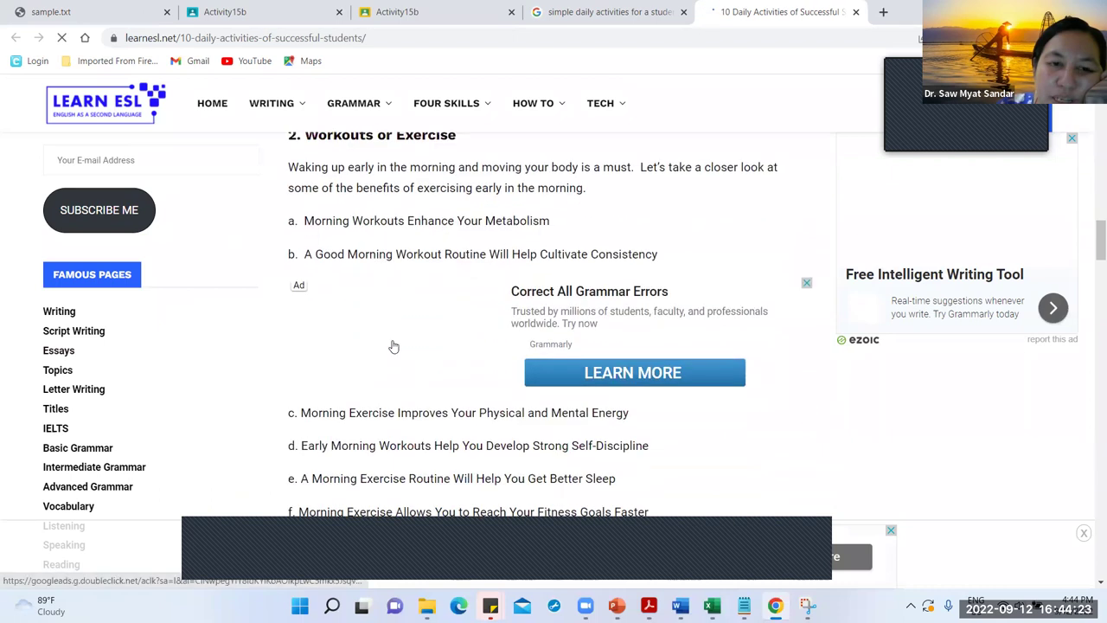
{"action": "scroll", "coordinate": [393, 346], "scroll_direction": "down", "scroll_amount": 4}
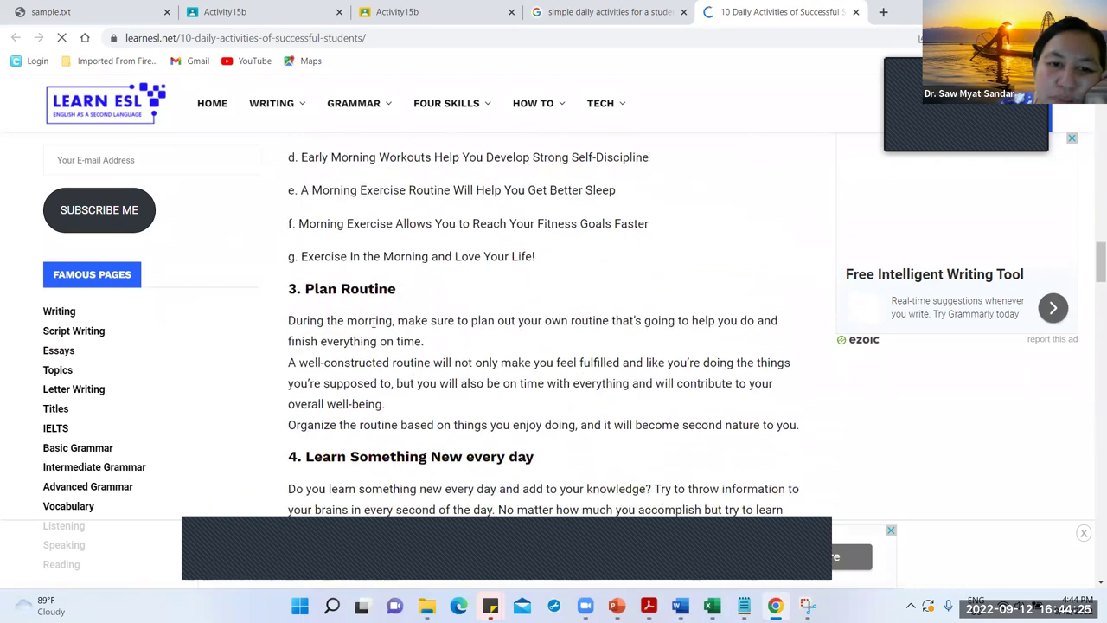
{"action": "scroll", "coordinate": [351, 306], "scroll_direction": "down", "scroll_amount": 2}
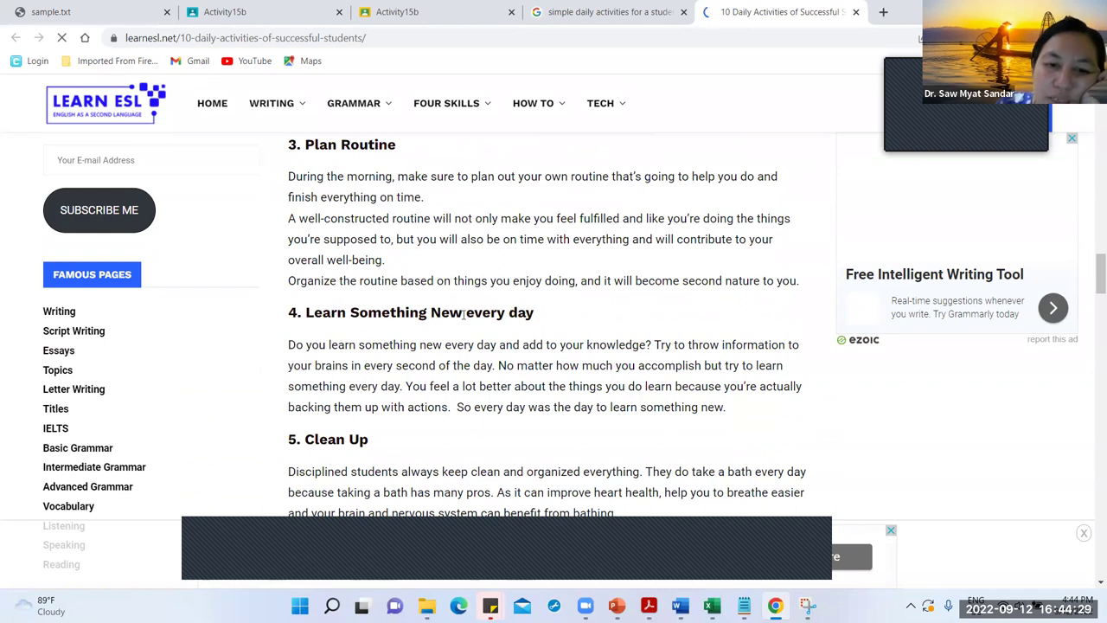
{"action": "scroll", "coordinate": [411, 362], "scroll_direction": "down", "scroll_amount": 4}
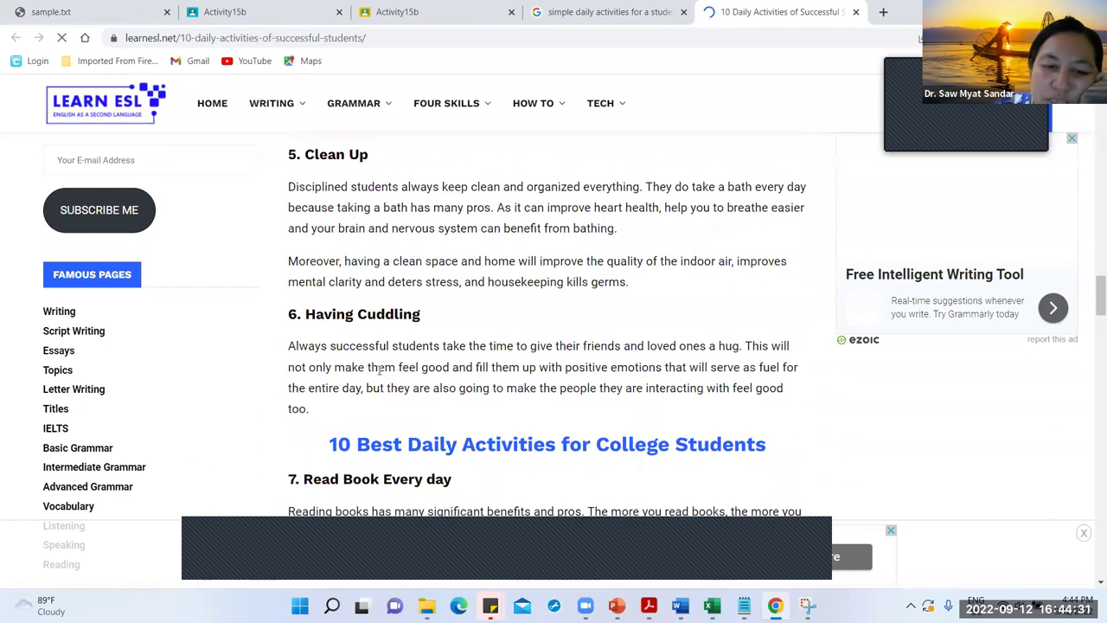
{"action": "scroll", "coordinate": [378, 369], "scroll_direction": "down", "scroll_amount": 7}
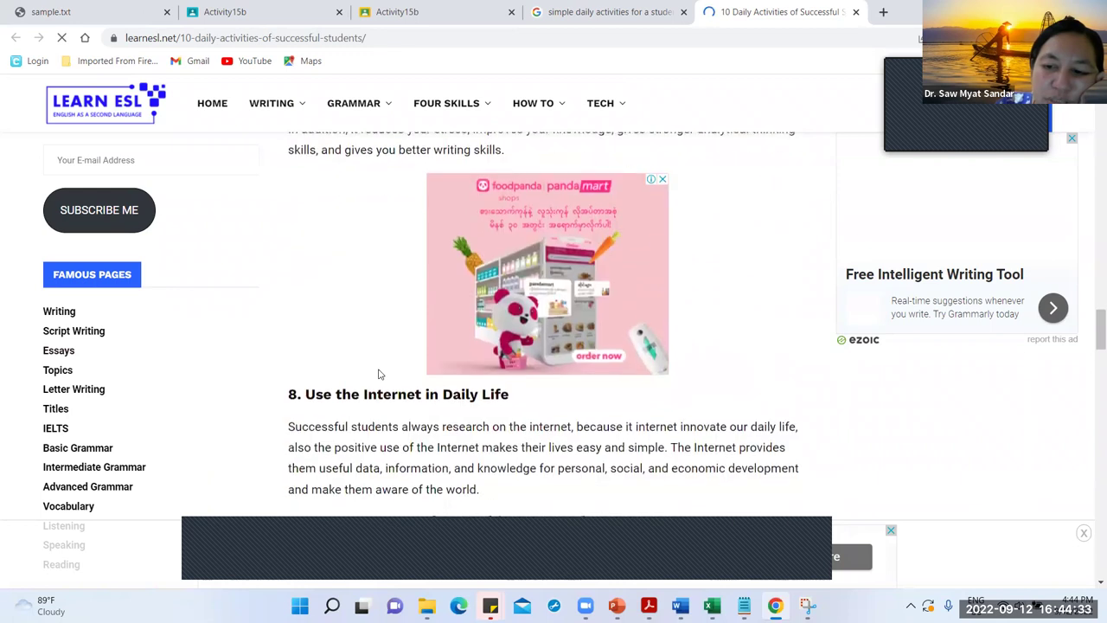
{"action": "scroll", "coordinate": [378, 375], "scroll_direction": "down", "scroll_amount": 12}
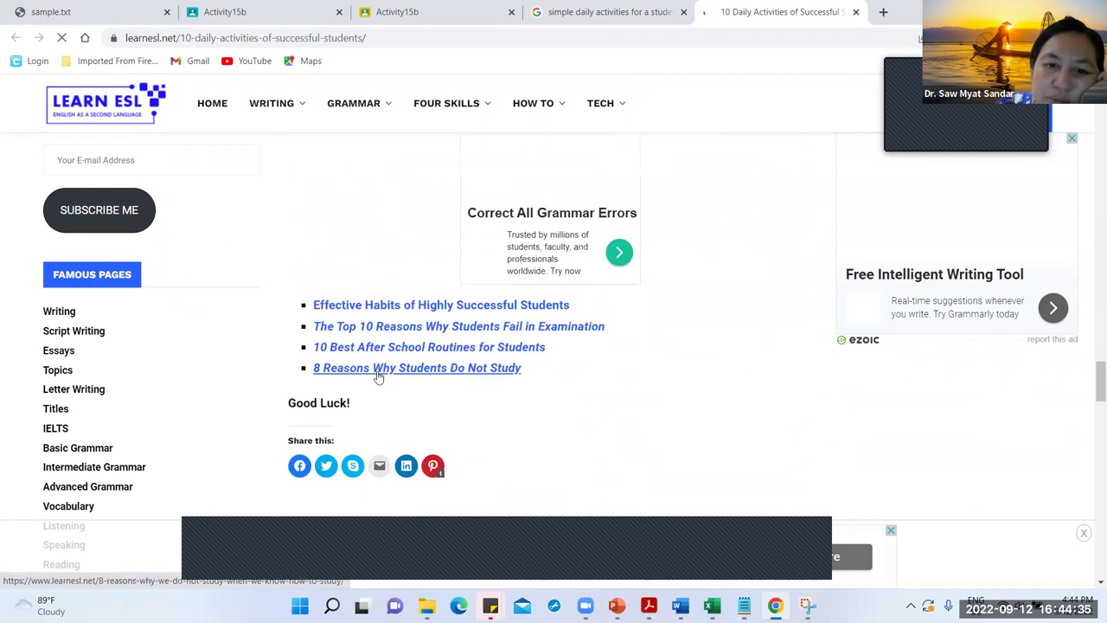
Step: Close the open Activity15b submission and open the other student's turned-in daily_activity_yourname.docx from the student work page
{"action": "left_click", "coordinate": [568, 11]}
{"action": "left_click", "coordinate": [441, 12]}
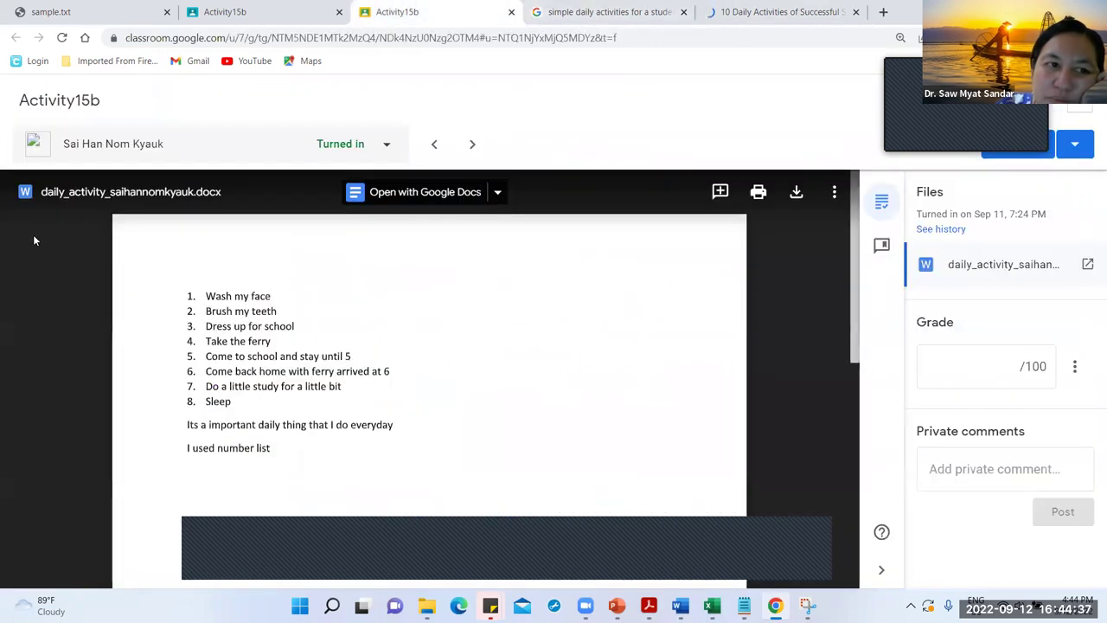
{"action": "left_click", "coordinate": [511, 13]}
{"action": "left_click", "coordinate": [255, 17]}
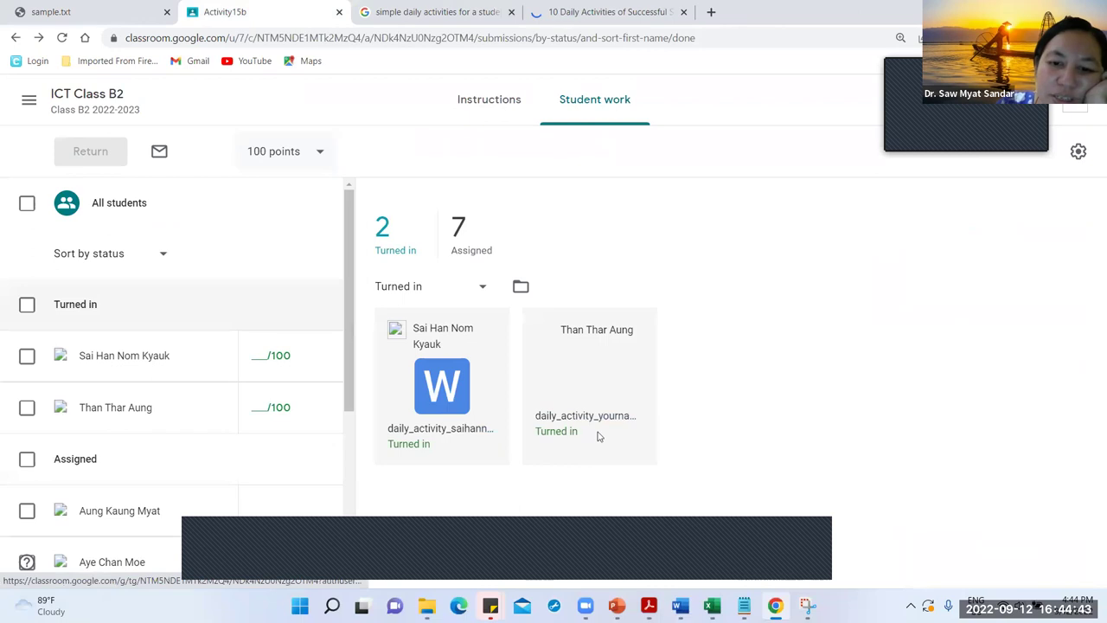
{"action": "left_click", "coordinate": [577, 423]}
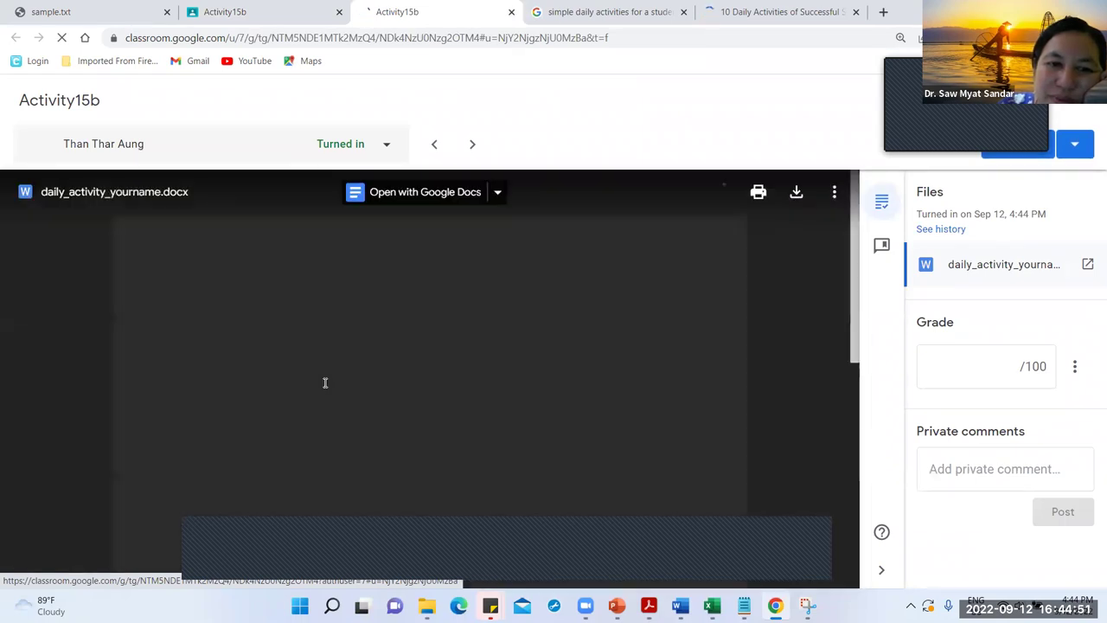
Step: Review the first ten items of the submitted daily-activity list, highlighting "School until 5p.m" and "Arrives home at 6 p.m"
{"action": "scroll", "coordinate": [328, 398], "scroll_direction": "down", "scroll_amount": 3}
{"action": "scroll", "coordinate": [336, 421], "scroll_direction": "up", "scroll_amount": 3}
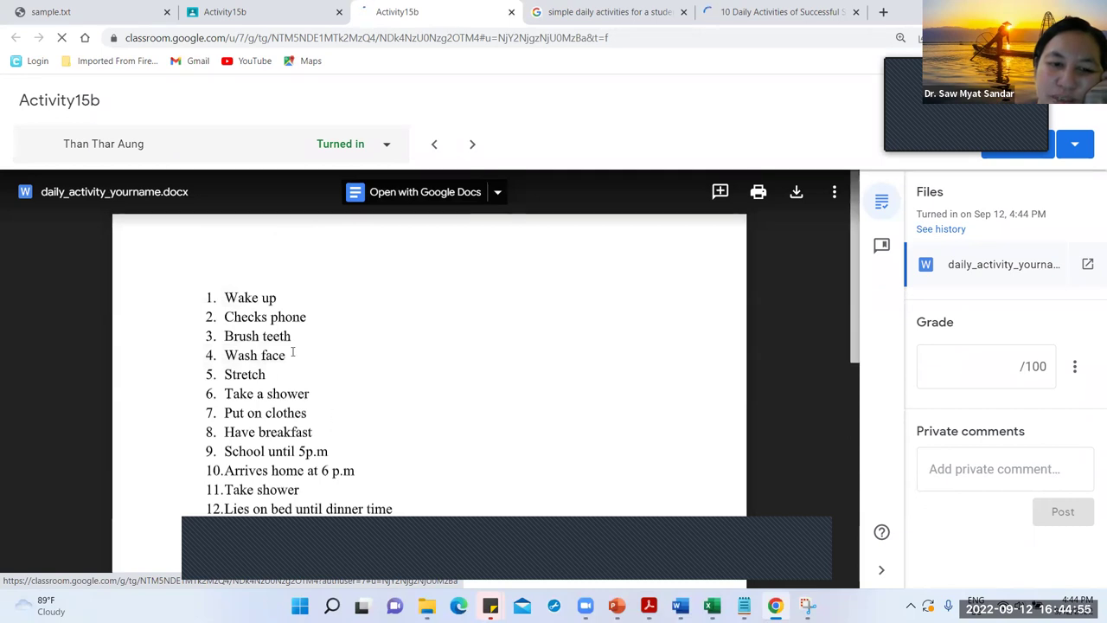
{"action": "triple_click", "coordinate": [294, 309]}
{"action": "left_click", "coordinate": [294, 309]}
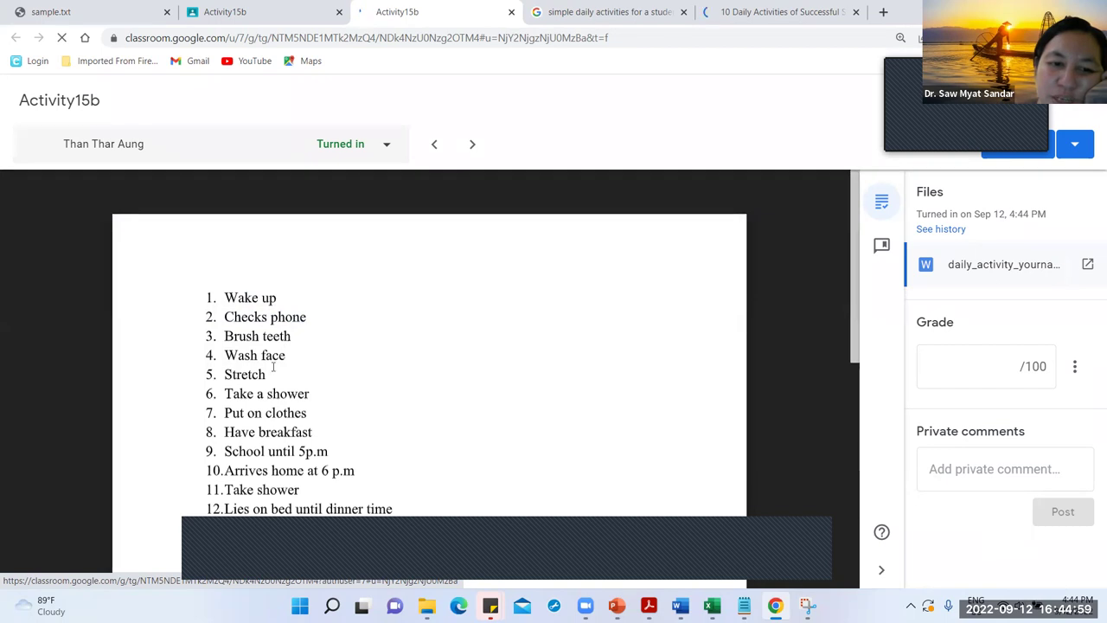
{"action": "scroll", "coordinate": [275, 379], "scroll_direction": "down", "scroll_amount": 2}
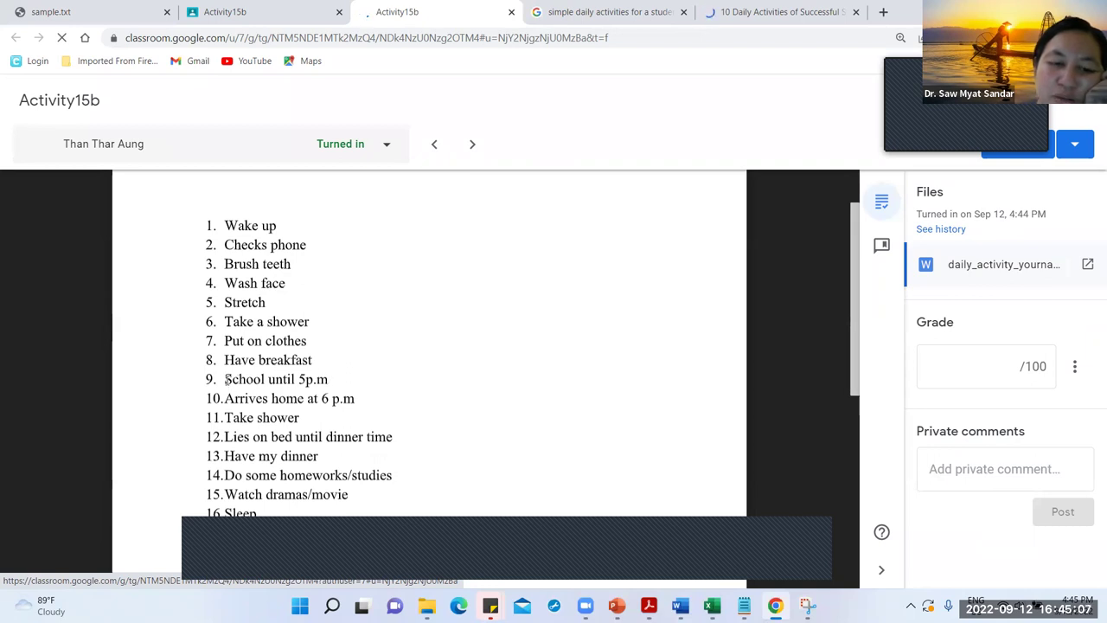
{"action": "left_click_drag", "start_coordinate": [225, 378], "coordinate": [332, 380]}
{"action": "left_click", "coordinate": [332, 380]}
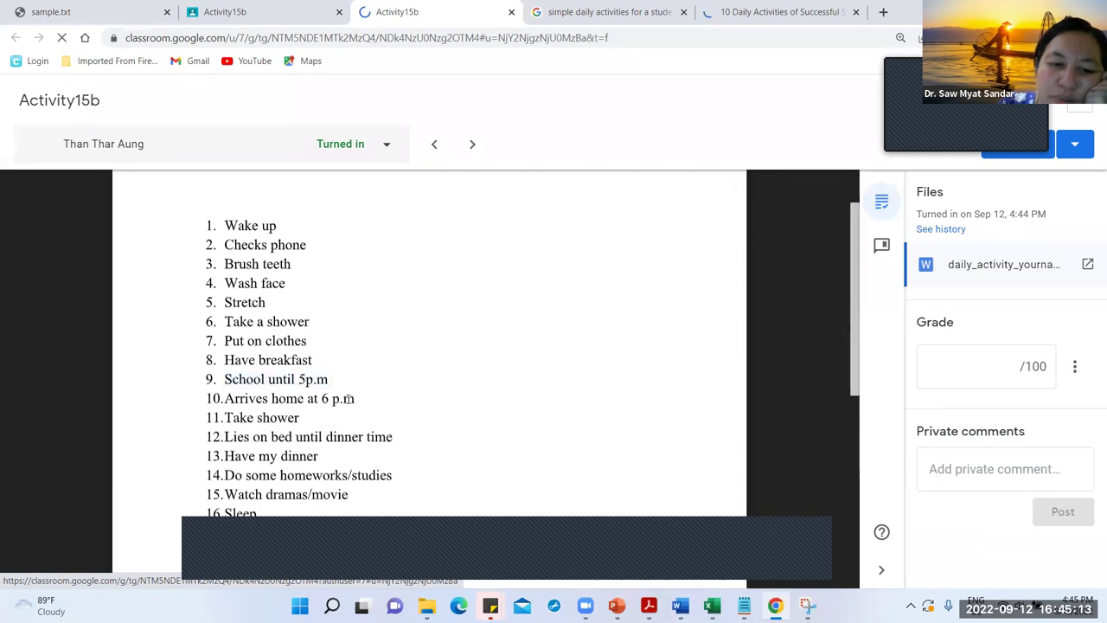
{"action": "left_click_drag", "start_coordinate": [229, 381], "coordinate": [324, 385]}
{"action": "left_click_drag", "start_coordinate": [228, 399], "coordinate": [355, 400]}
{"action": "left_click", "coordinate": [218, 385]}
{"action": "left_click_drag", "start_coordinate": [218, 384], "coordinate": [329, 381]}
{"action": "left_click", "coordinate": [331, 382]}
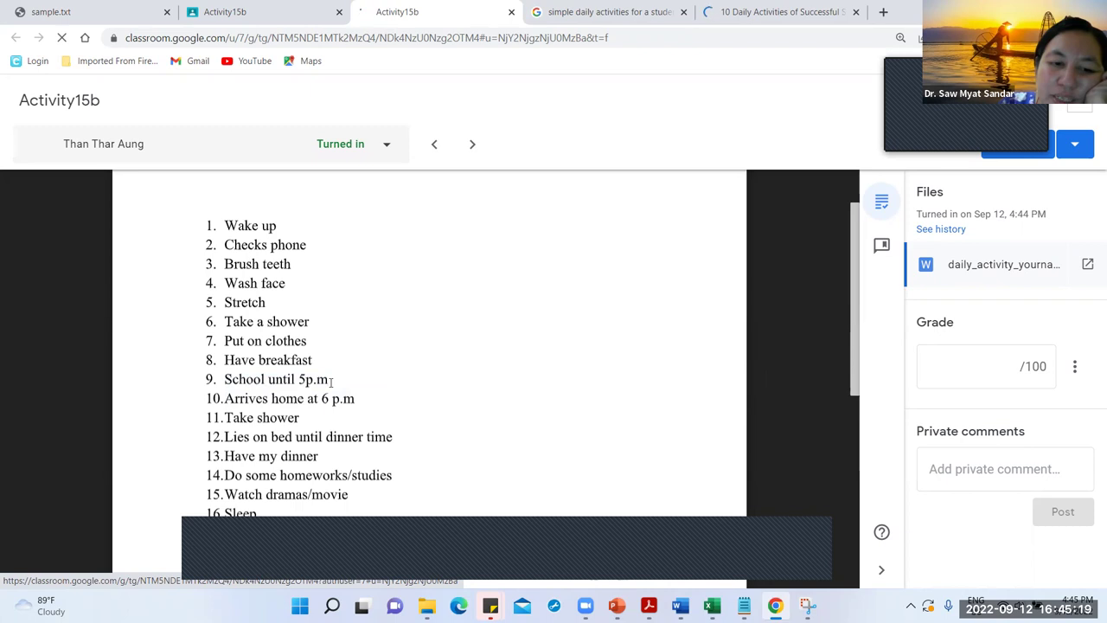
Step: Review the rest of the submitted list from "Take shower" to "Sleep", highlighting the dinner, homework and dramas/movie items
{"action": "left_click_drag", "start_coordinate": [225, 417], "coordinate": [299, 417]}
{"action": "left_click", "coordinate": [318, 417]}
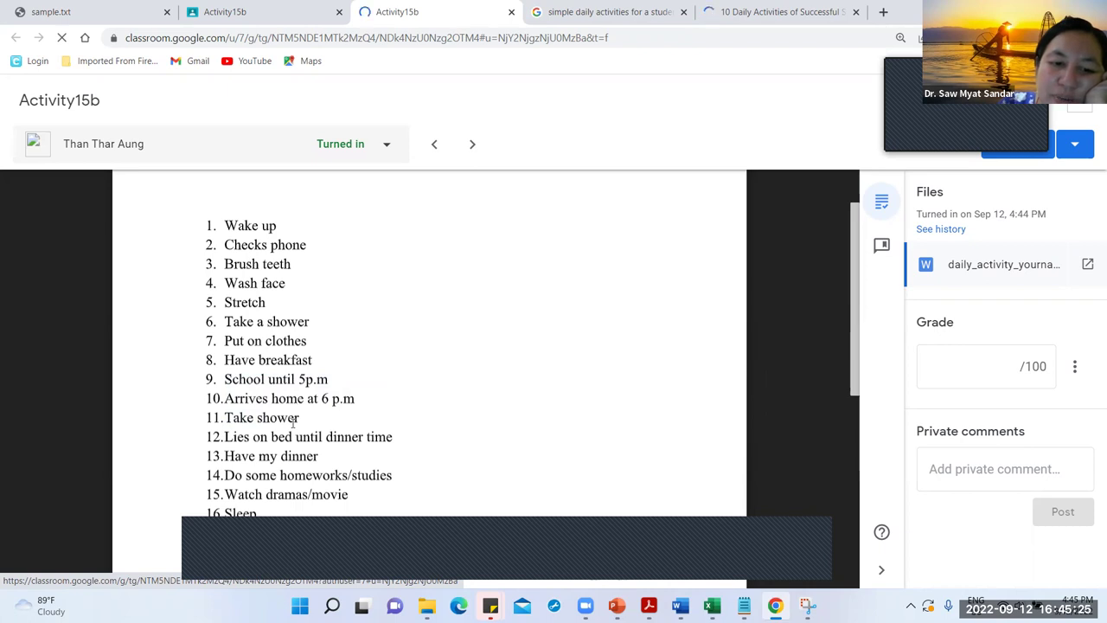
{"action": "mouse_move", "coordinate": [227, 436]}
{"action": "left_mouse_down"}
{"action": "mouse_move", "coordinate": [410, 436]}
{"action": "mouse_move", "coordinate": [227, 437]}
{"action": "left_mouse_up"}
{"action": "left_click", "coordinate": [410, 436]}
{"action": "left_click_drag", "start_coordinate": [333, 456], "coordinate": [227, 459]}
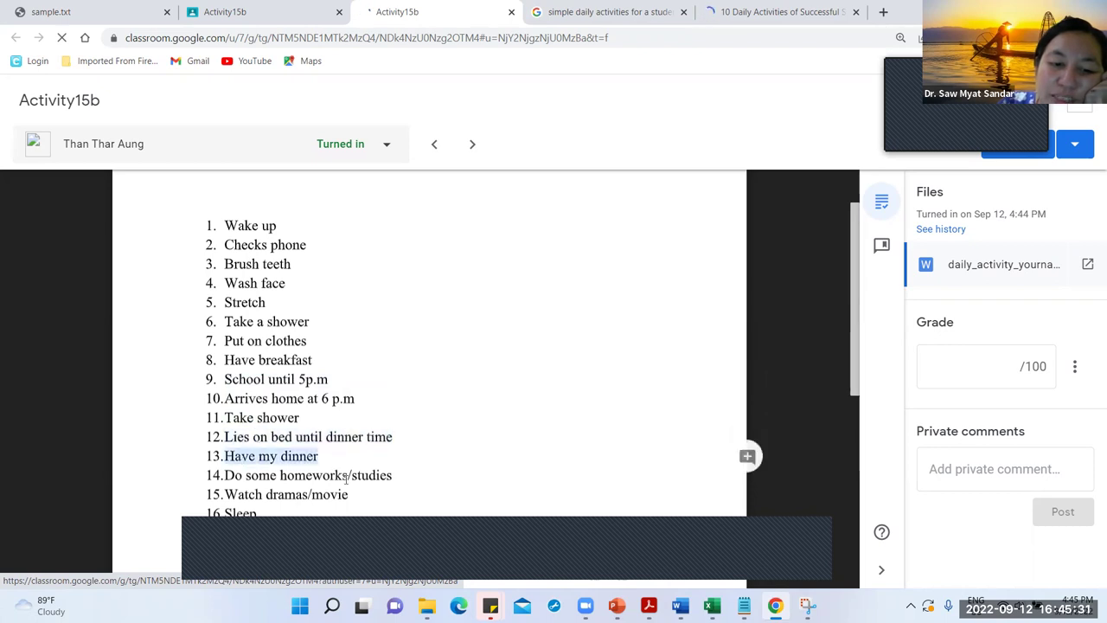
{"action": "left_click_drag", "start_coordinate": [393, 476], "coordinate": [236, 479]}
{"action": "left_click_drag", "start_coordinate": [350, 494], "coordinate": [227, 495]}
{"action": "left_click", "coordinate": [277, 514]}
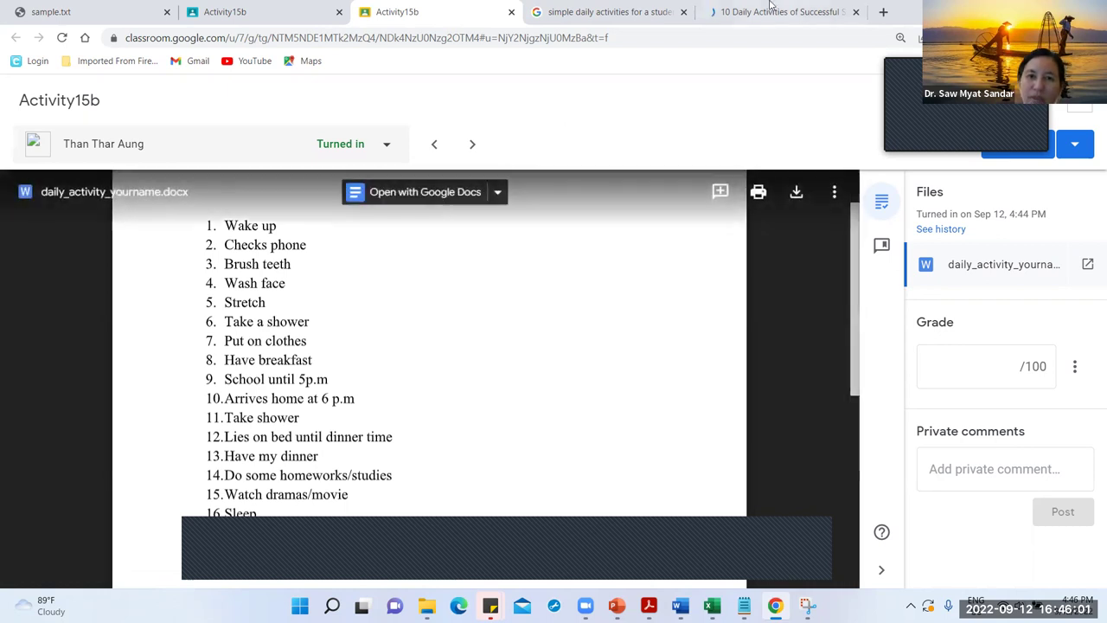
Step: Close the open submission pages and sample.txt, keeping the Activity15b student work page on display
{"action": "left_click", "coordinate": [601, 12]}
{"action": "left_click", "coordinate": [264, 14]}
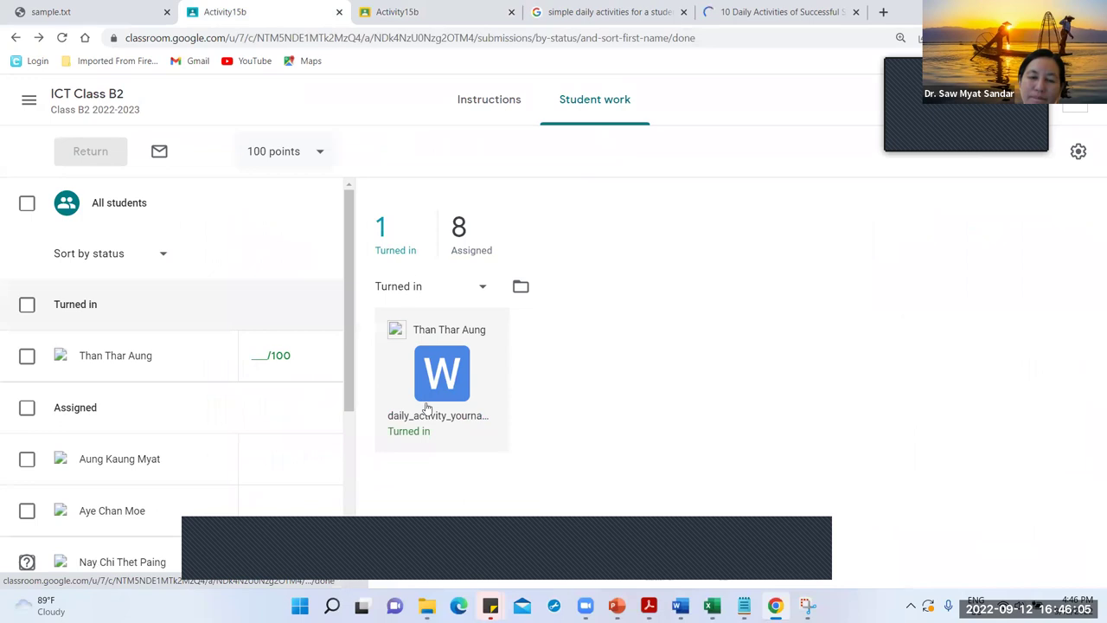
{"action": "left_click", "coordinate": [427, 418]}
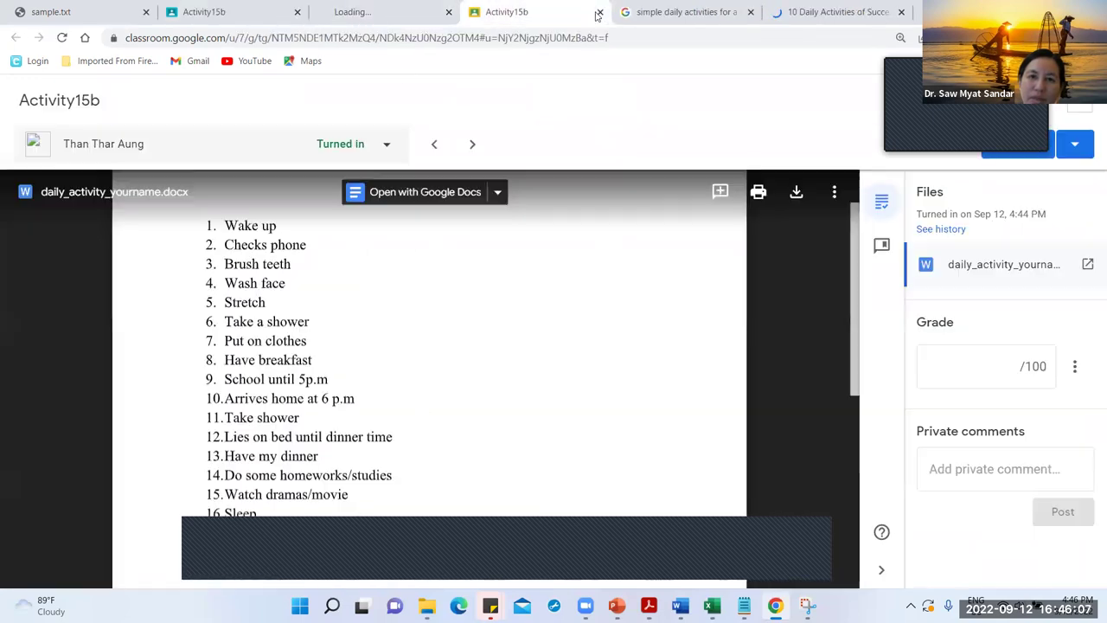
{"action": "left_click", "coordinate": [600, 12]}
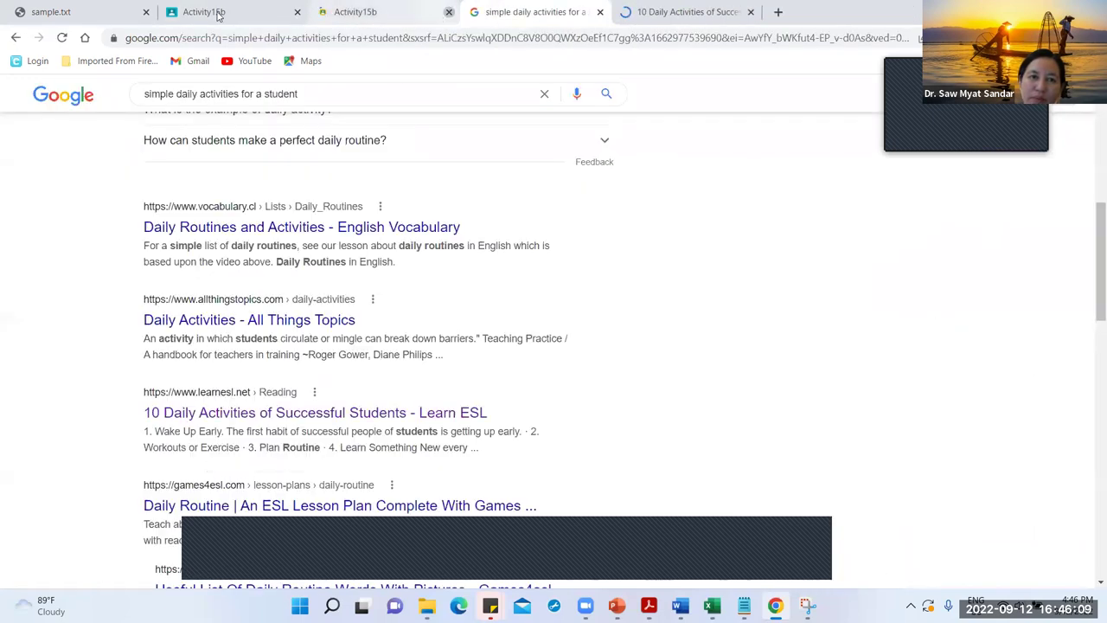
{"action": "left_click", "coordinate": [221, 14]}
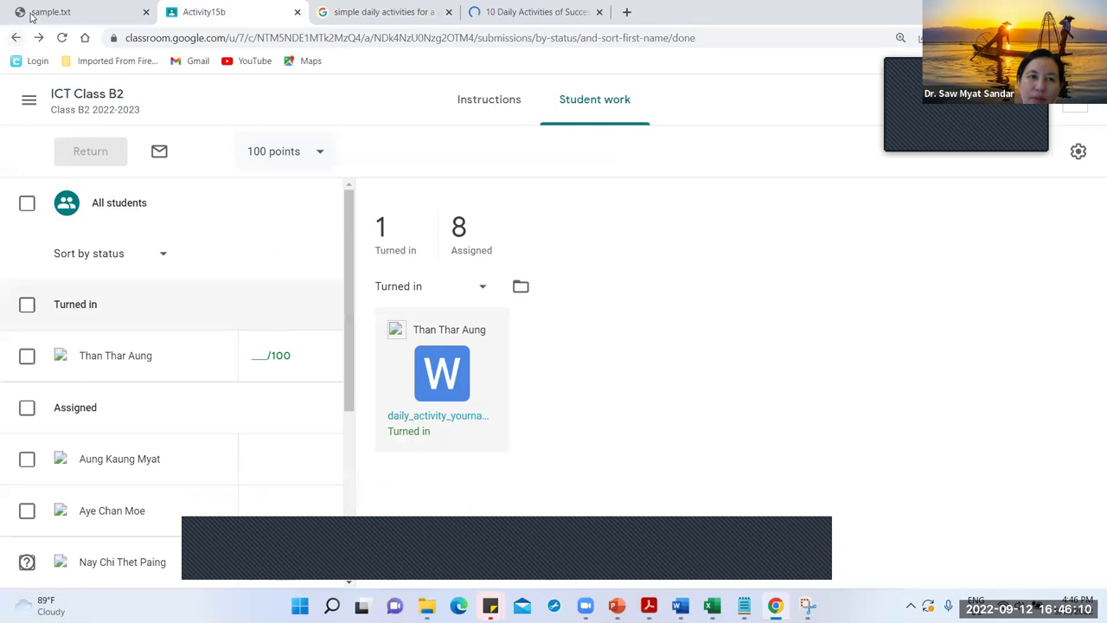
{"action": "left_click", "coordinate": [145, 12]}
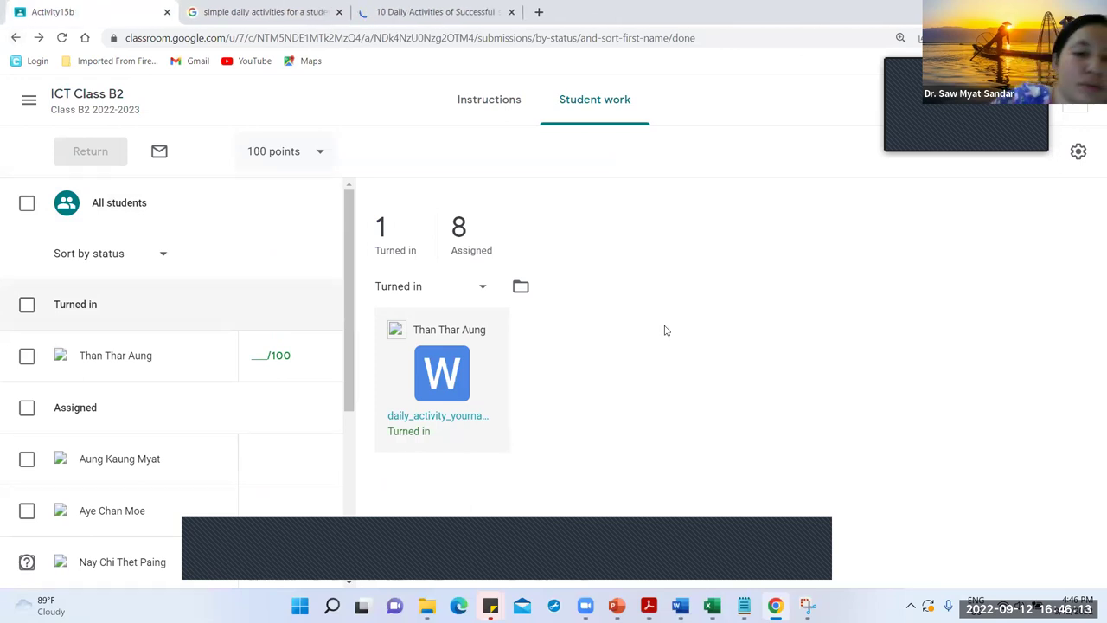
Step: Display the Activity15b assignment instructions
{"action": "left_click", "coordinate": [485, 103]}
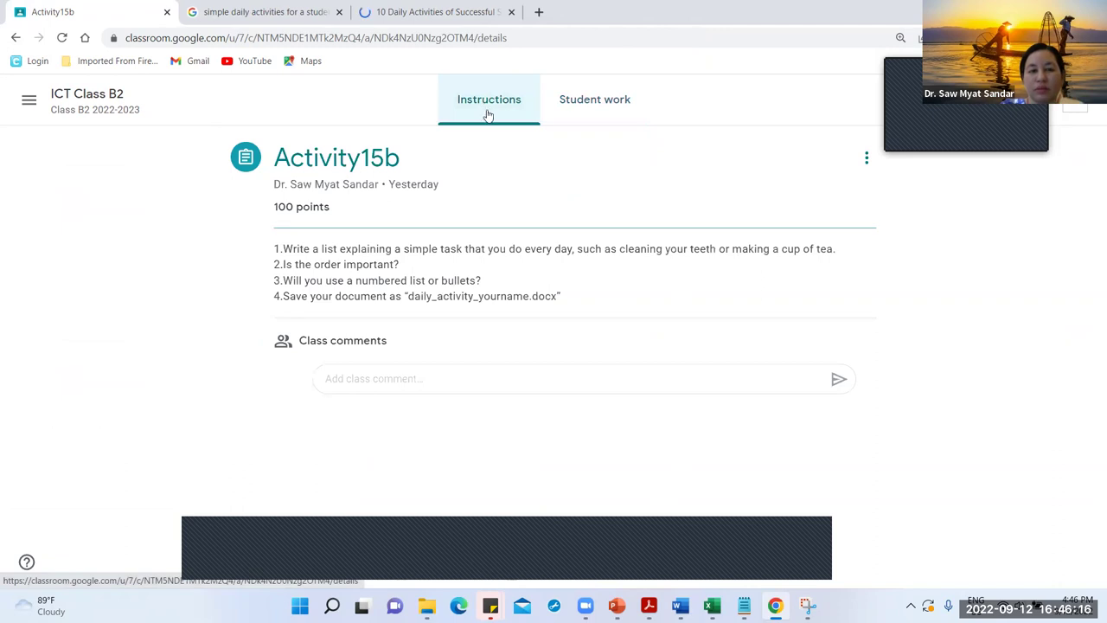
{"action": "left_click", "coordinate": [293, 13]}
{"action": "left_click", "coordinate": [83, 9]}
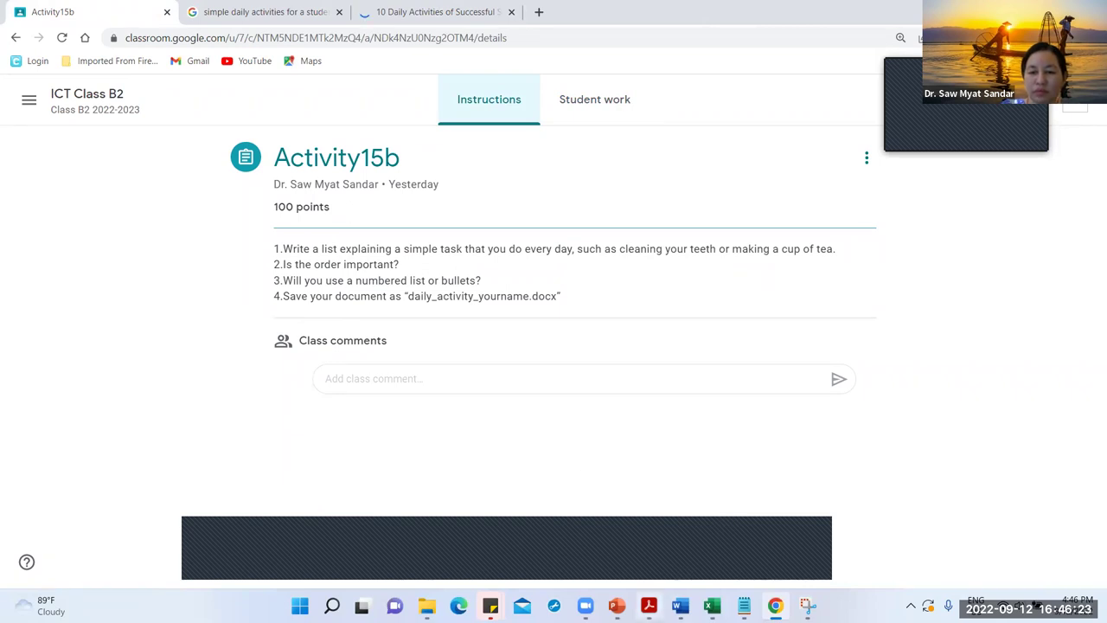
Step: Switch to the task14a document in Word and show the page header at its beginning
{"action": "mouse_move", "coordinate": [680, 604]}
{"action": "left_click", "coordinate": [710, 569]}
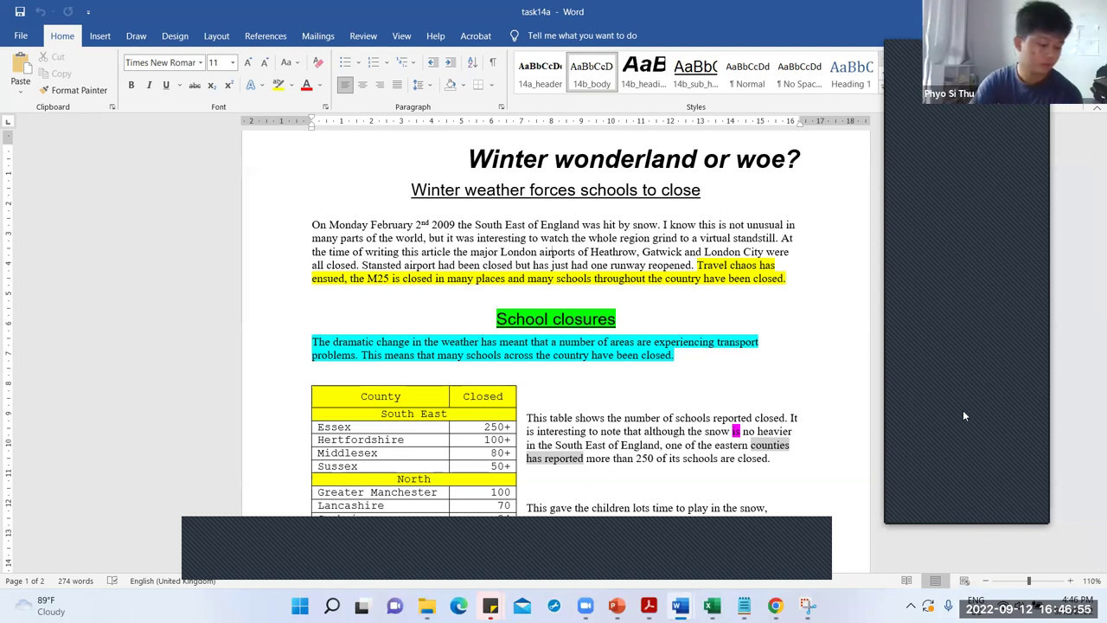
{"action": "scroll", "coordinate": [694, 385], "scroll_direction": "up", "scroll_amount": 2}
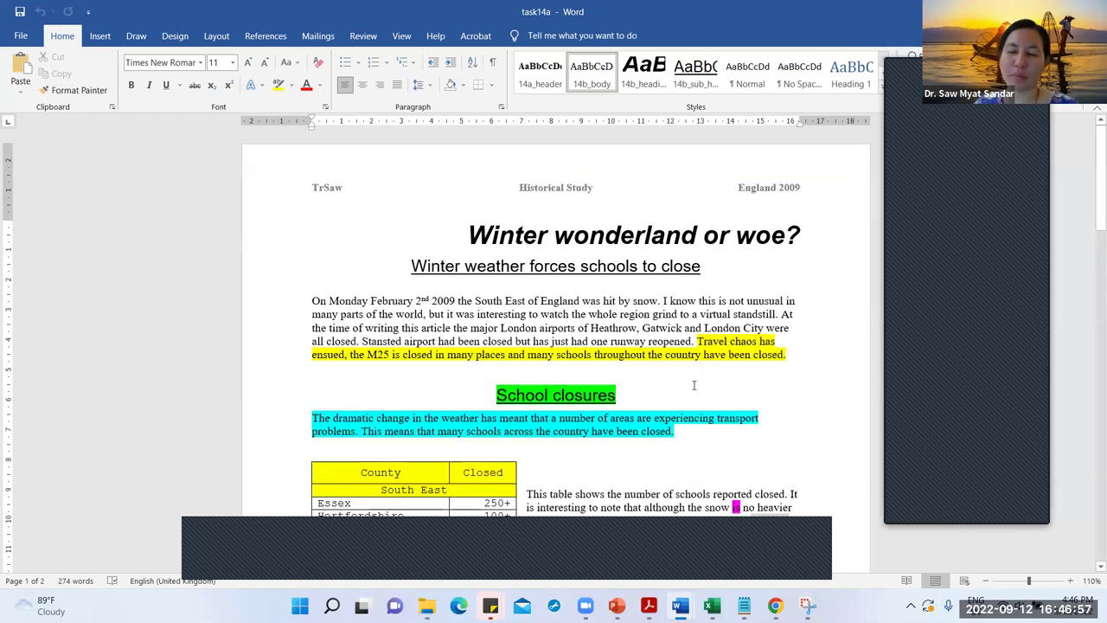